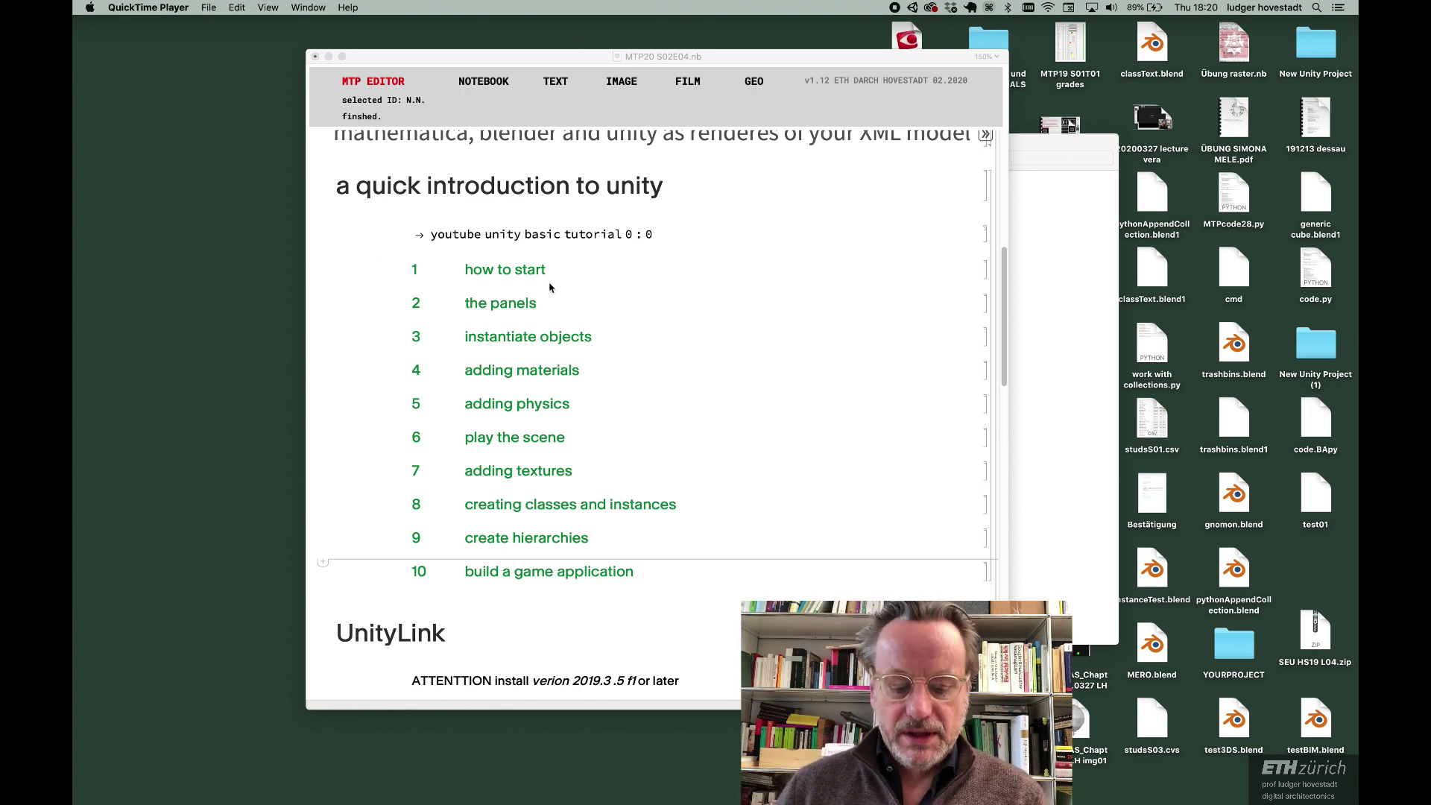
Step: Switch to Finder and launch Unity from the Unity folder in Applications
key("super+Tab")
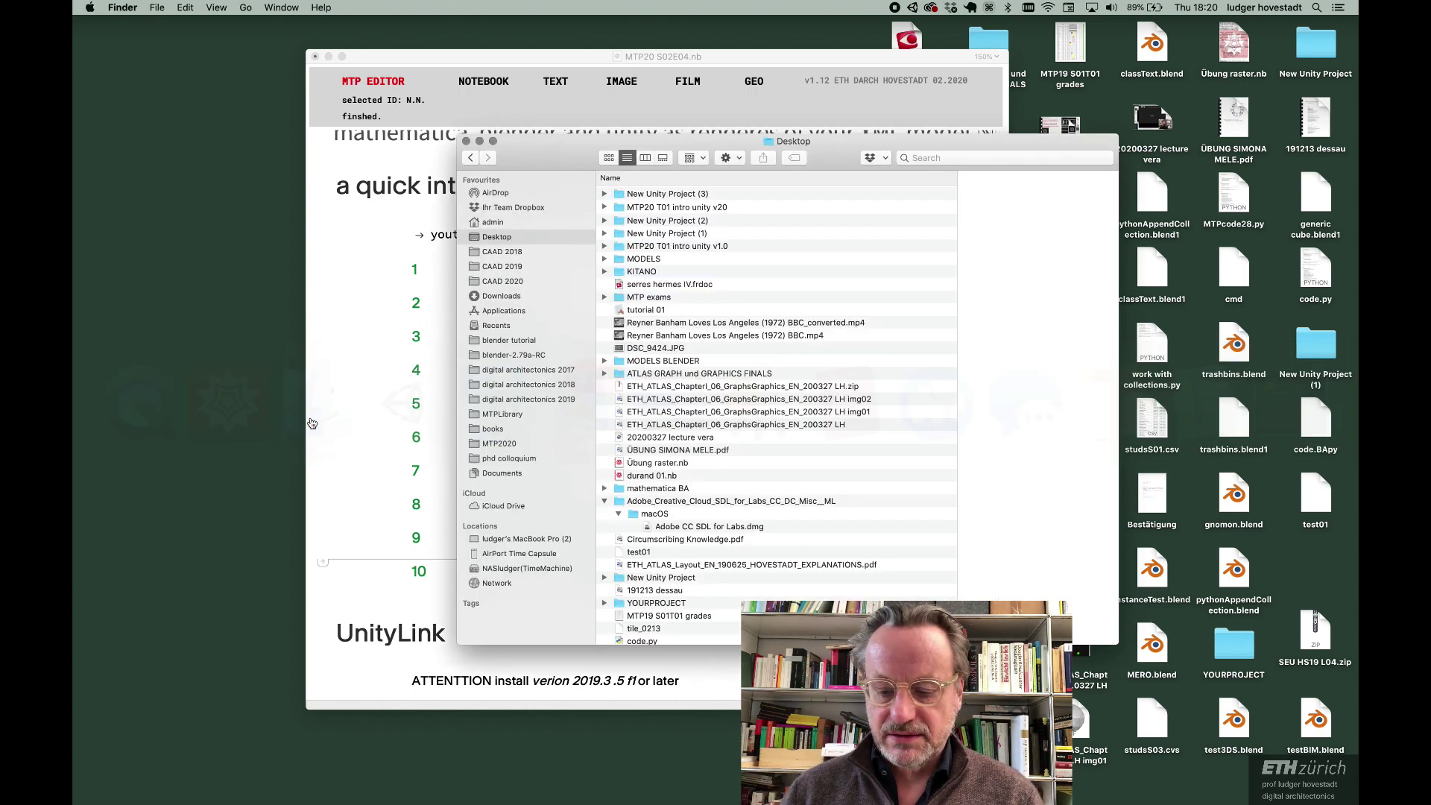
key("super+Tab")
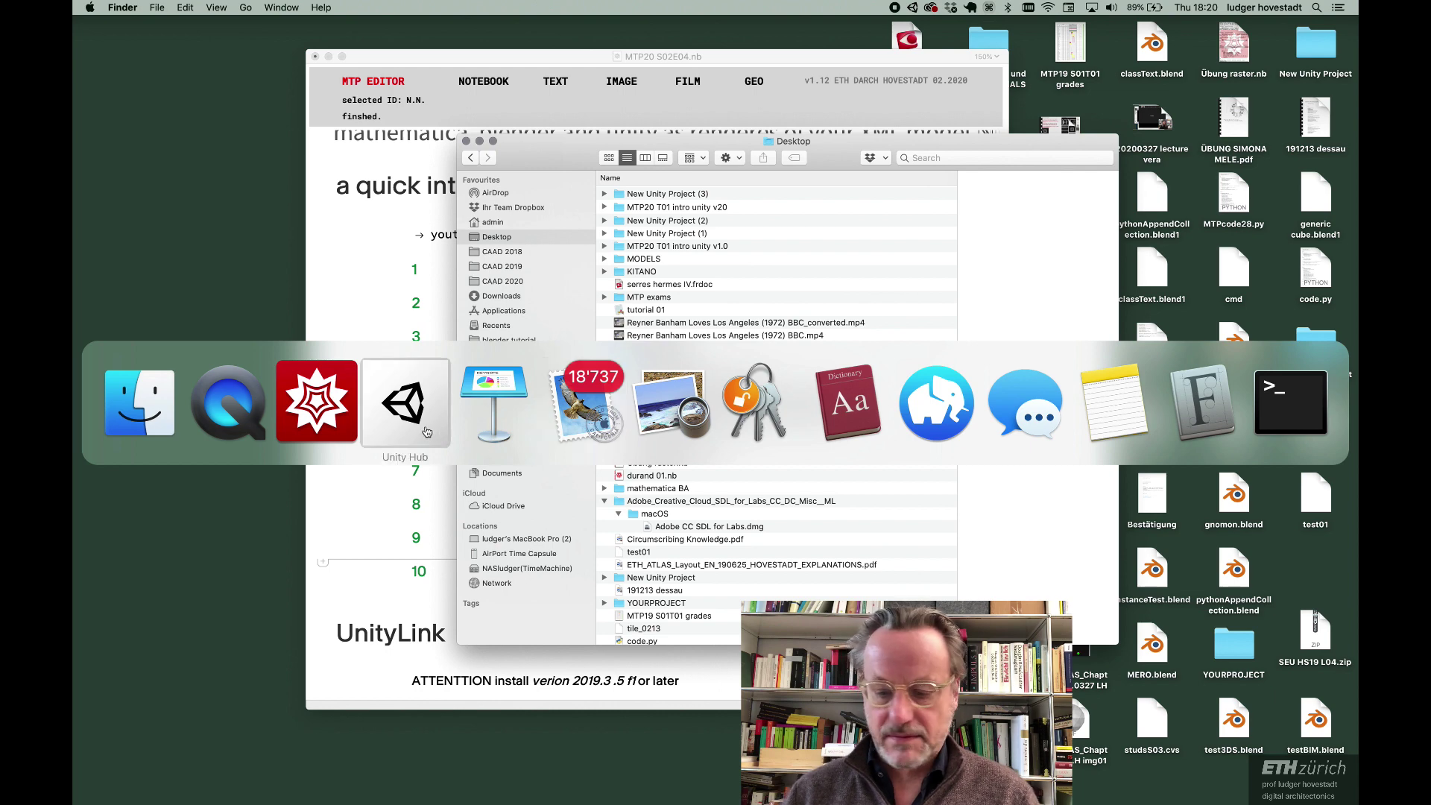
key("super+Tab")
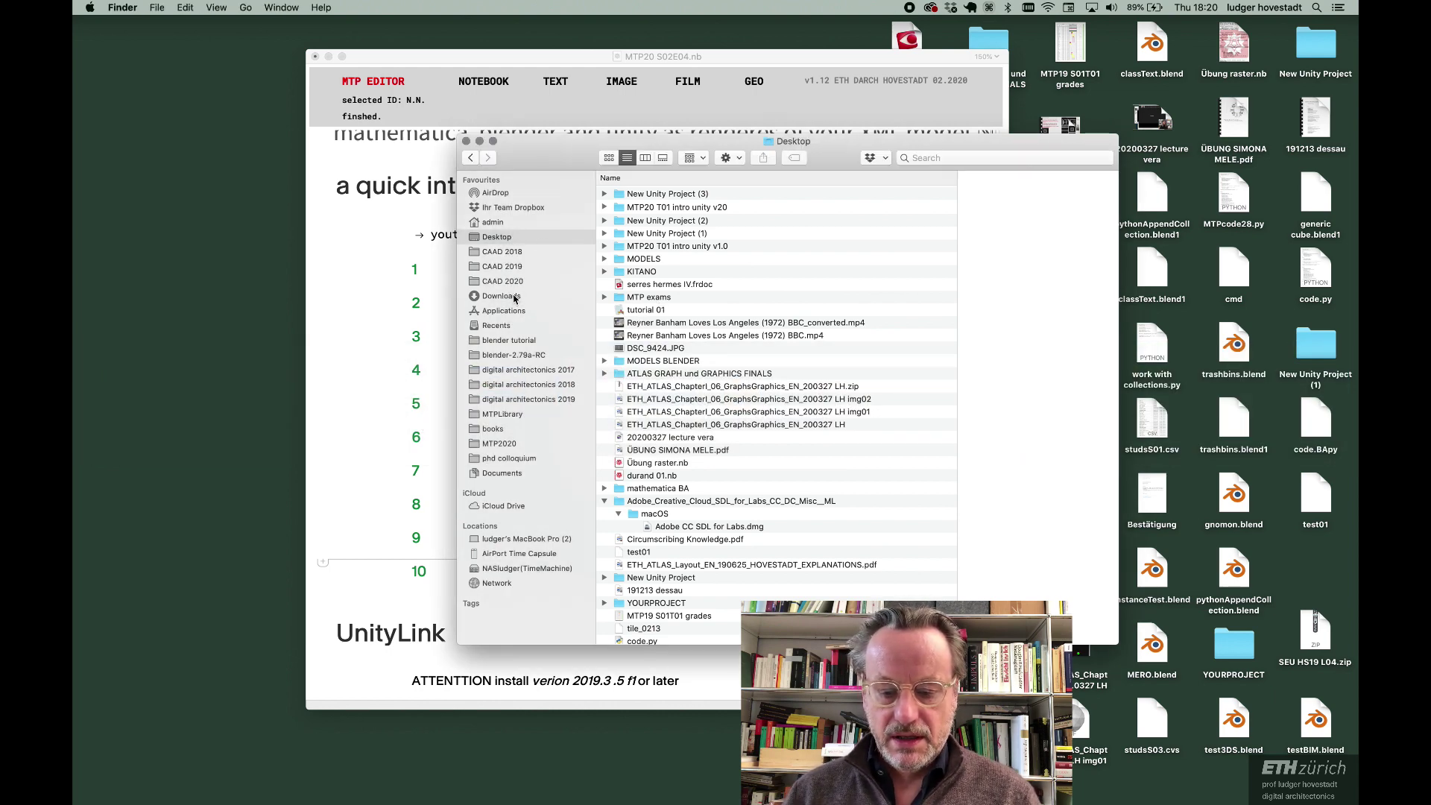
left_click(516, 313)
scroll(731, 383, "down", 15)
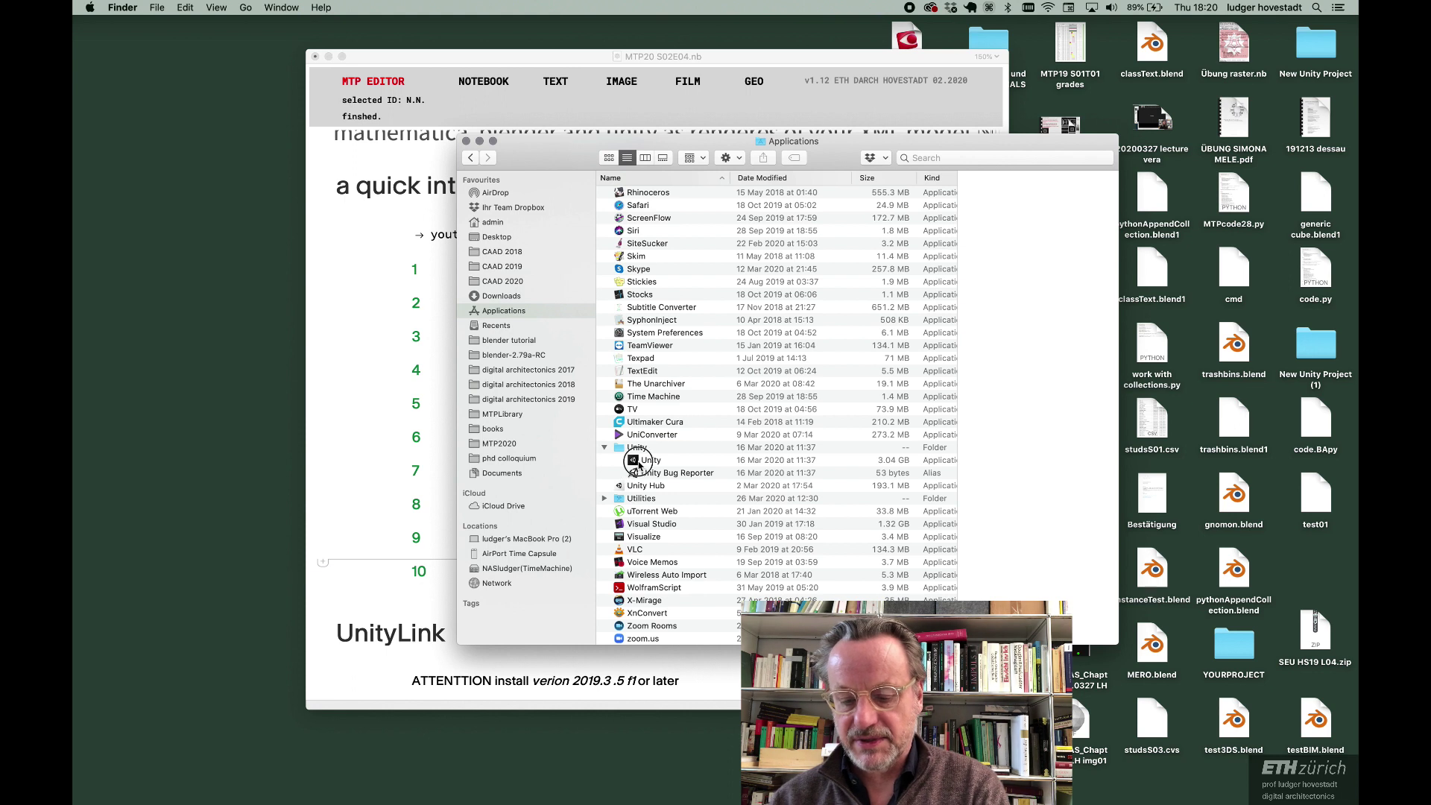
left_click(639, 462)
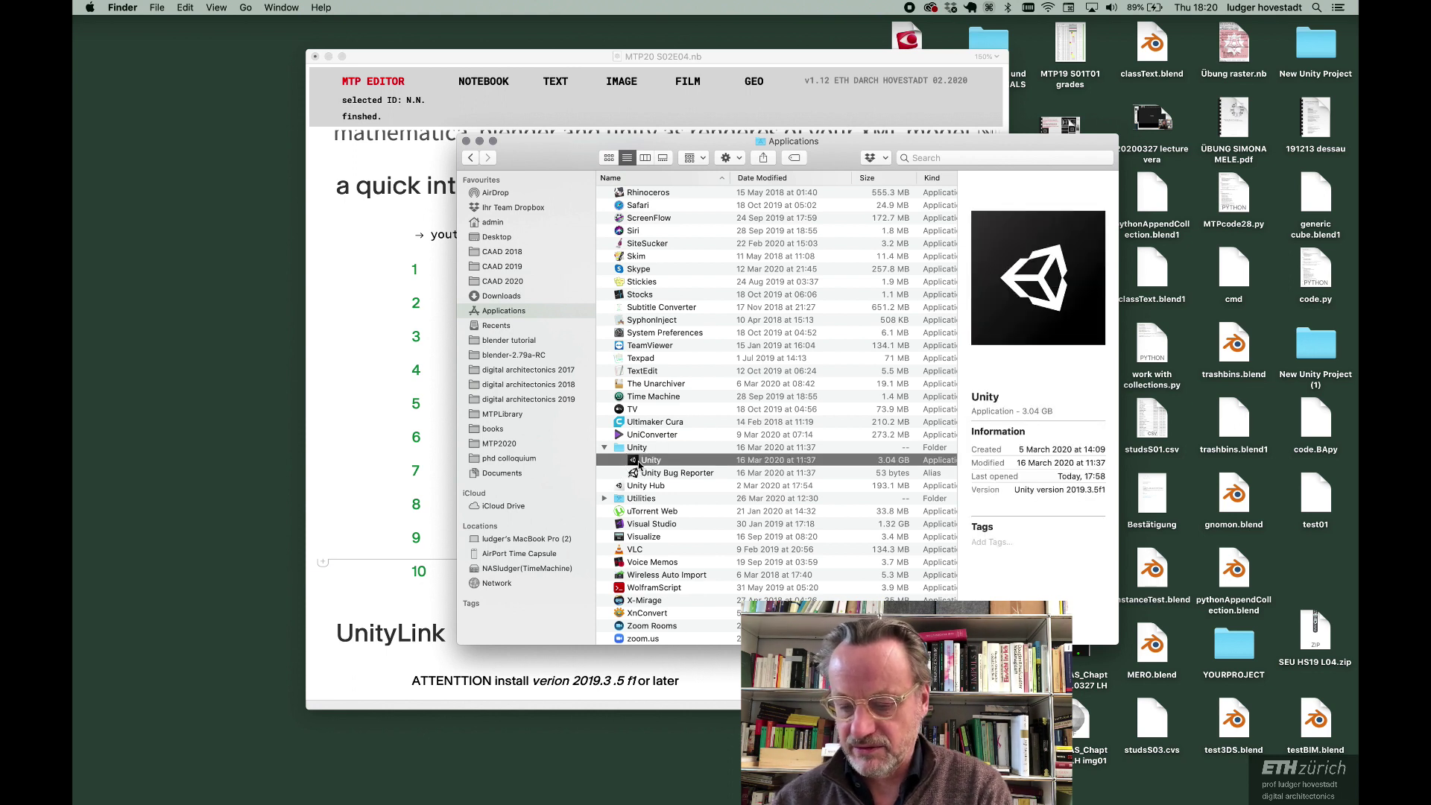
double_click(639, 462)
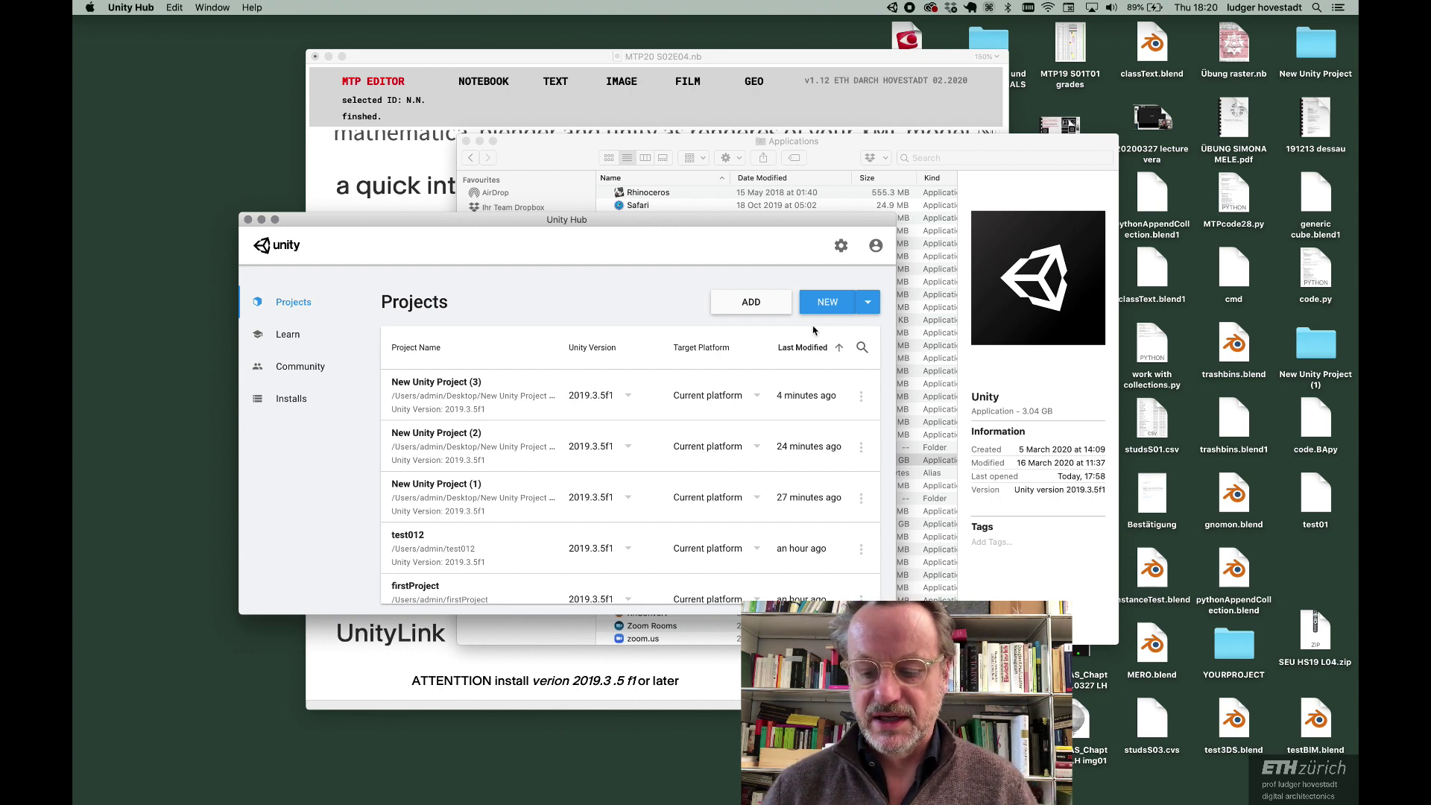
Step: Create a 3D project named New Unity Project (4) on the Desktop and show its editor window full screen
left_click_drag(715, 218, 729, 137)
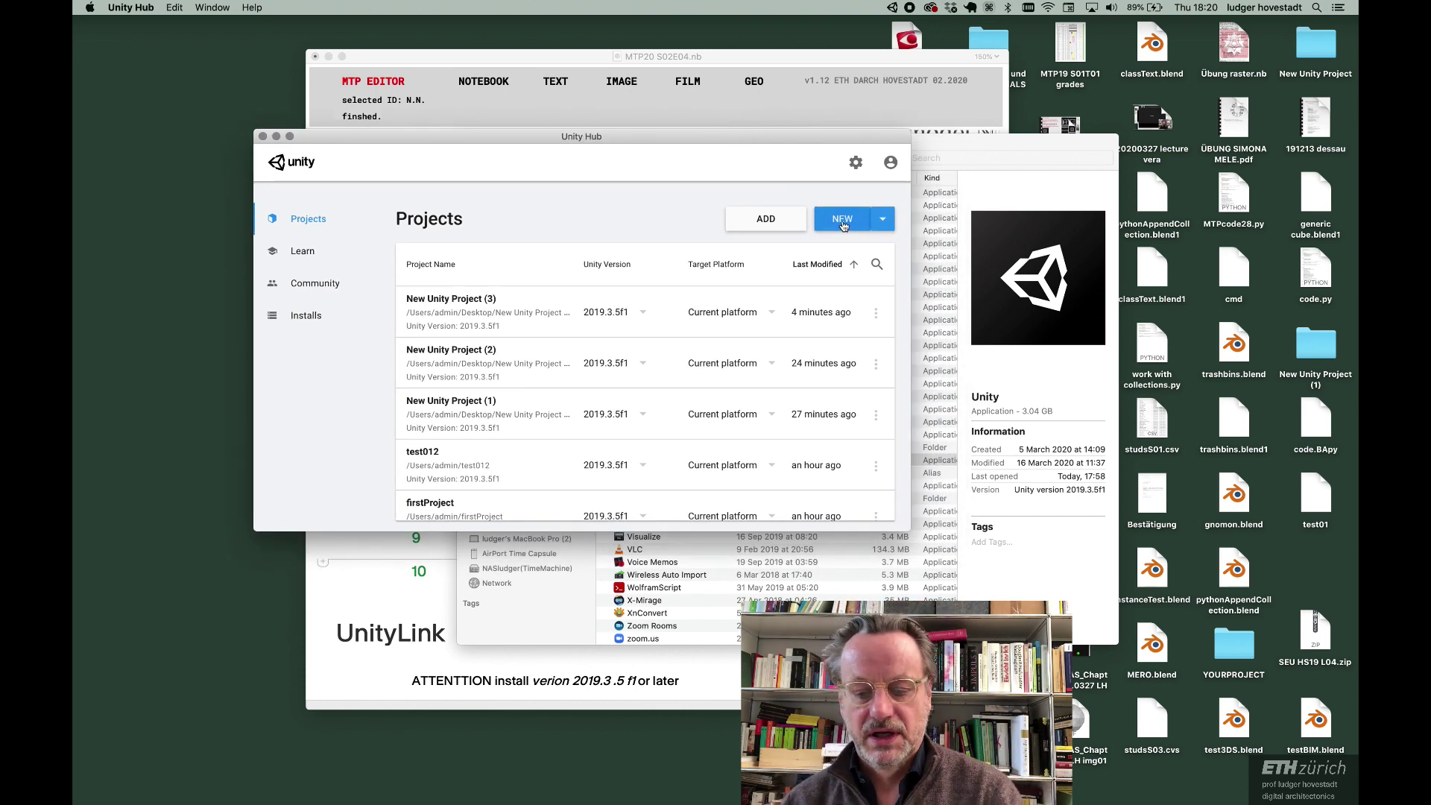
left_click(843, 225)
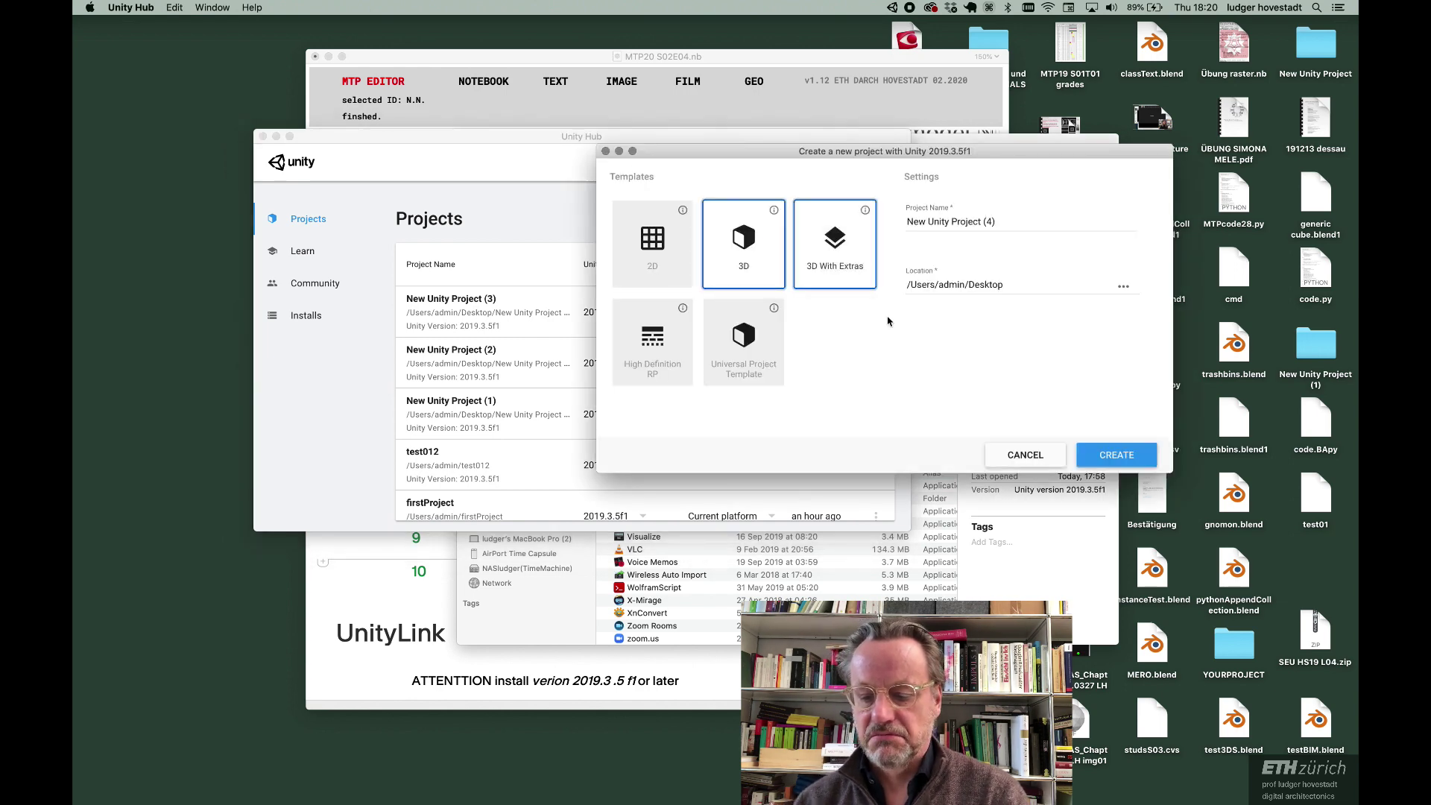
left_click(1113, 461)
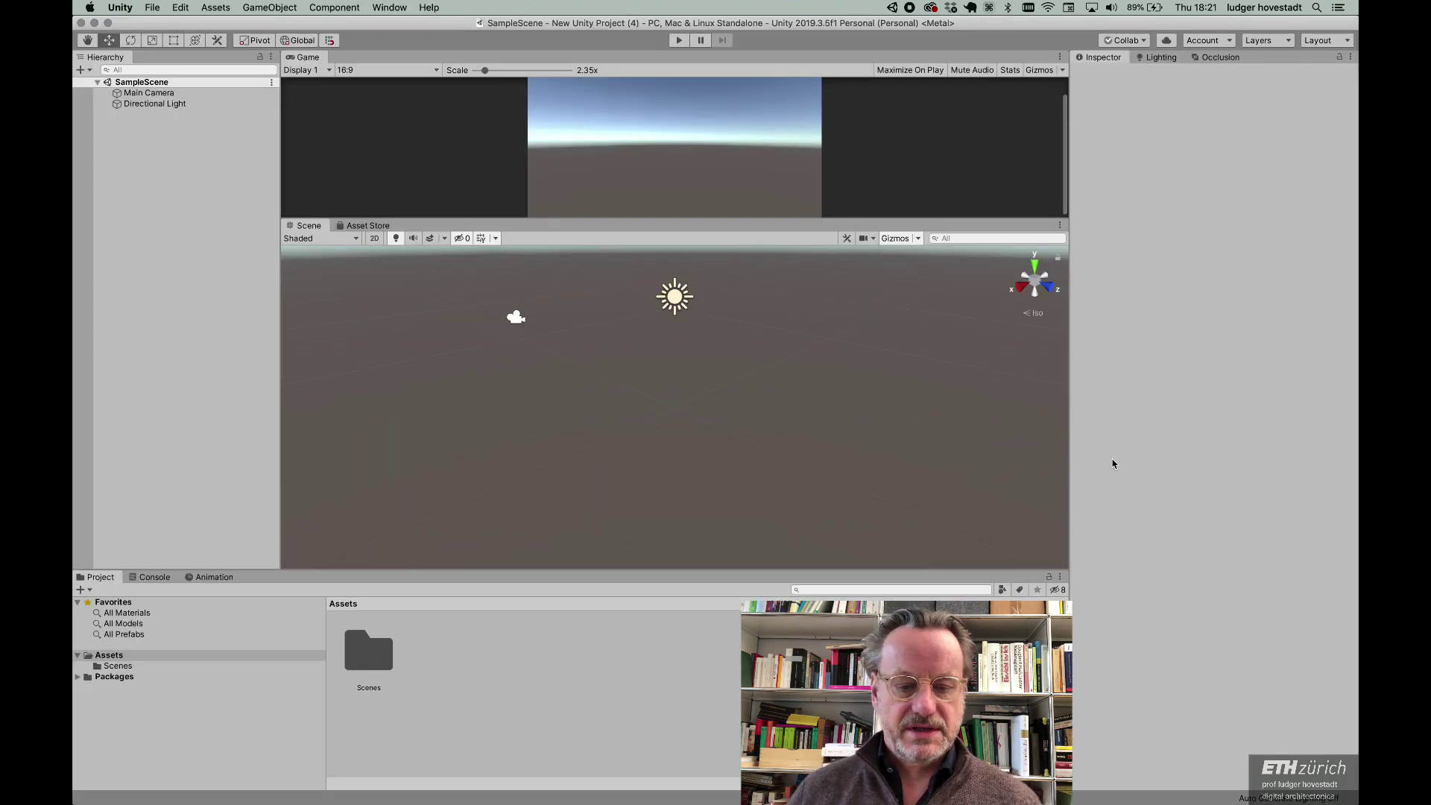
left_click(108, 23)
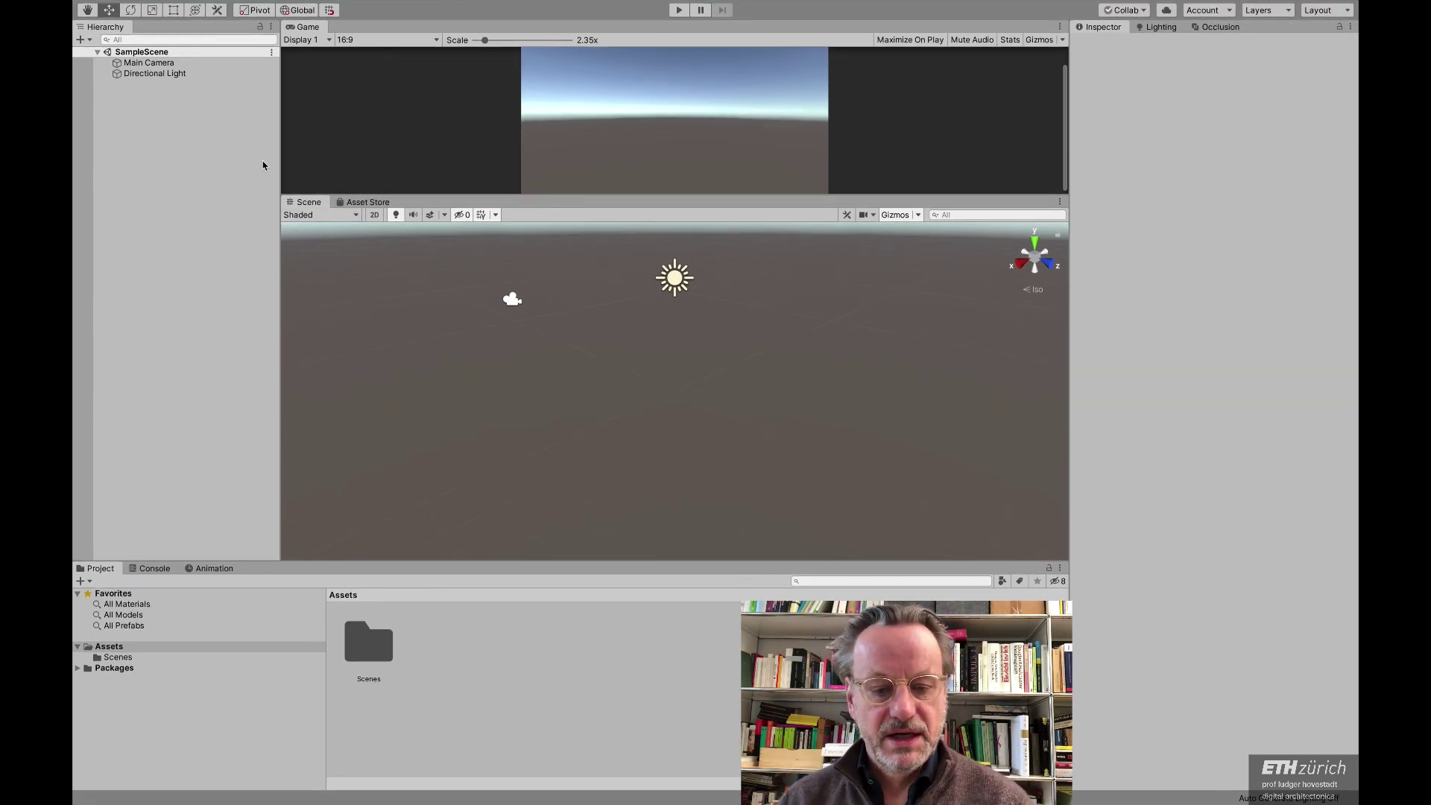
Step: Examine the properties of the Main Camera and the Directional Light in the sample scene
left_click(160, 63)
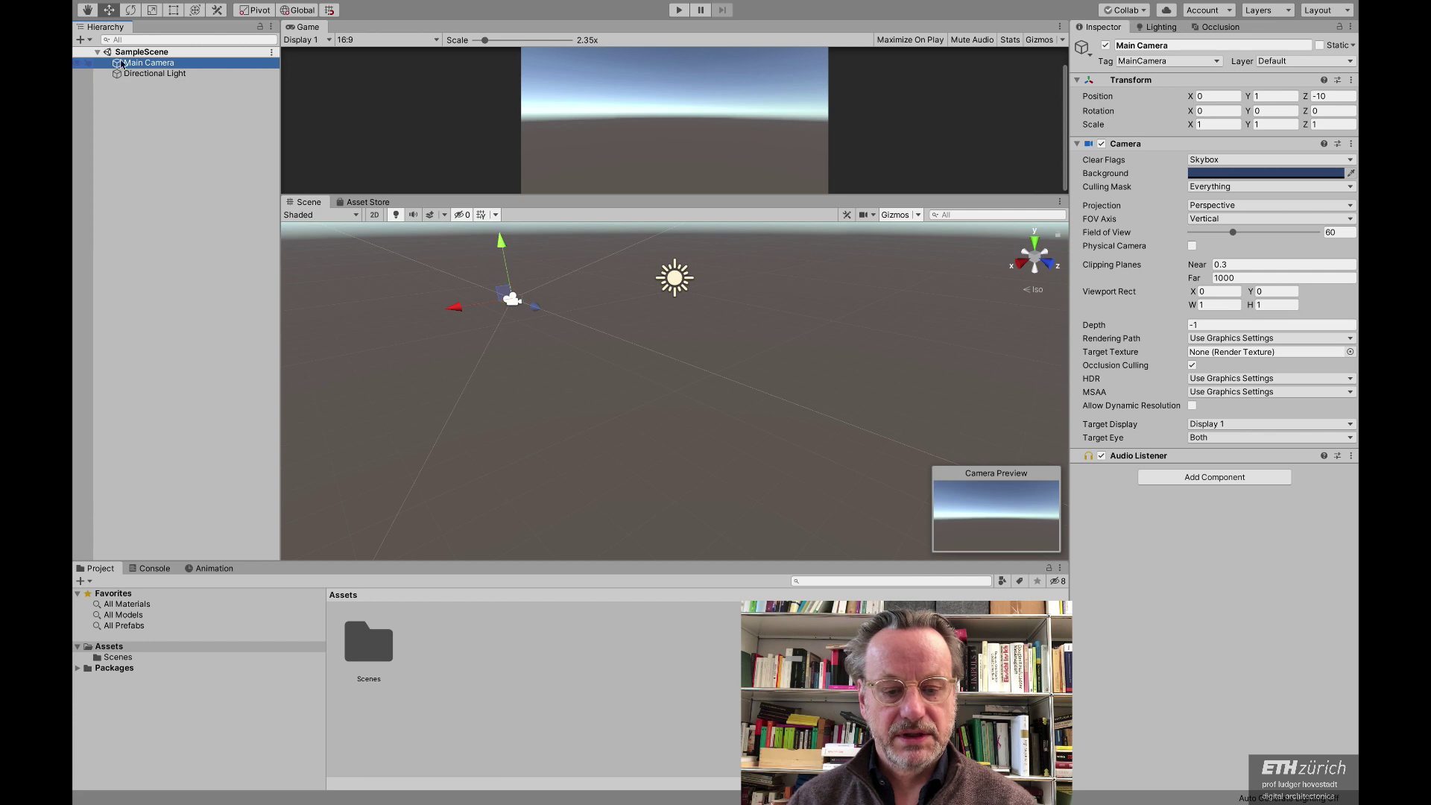
left_click(89, 40)
left_click(202, 117)
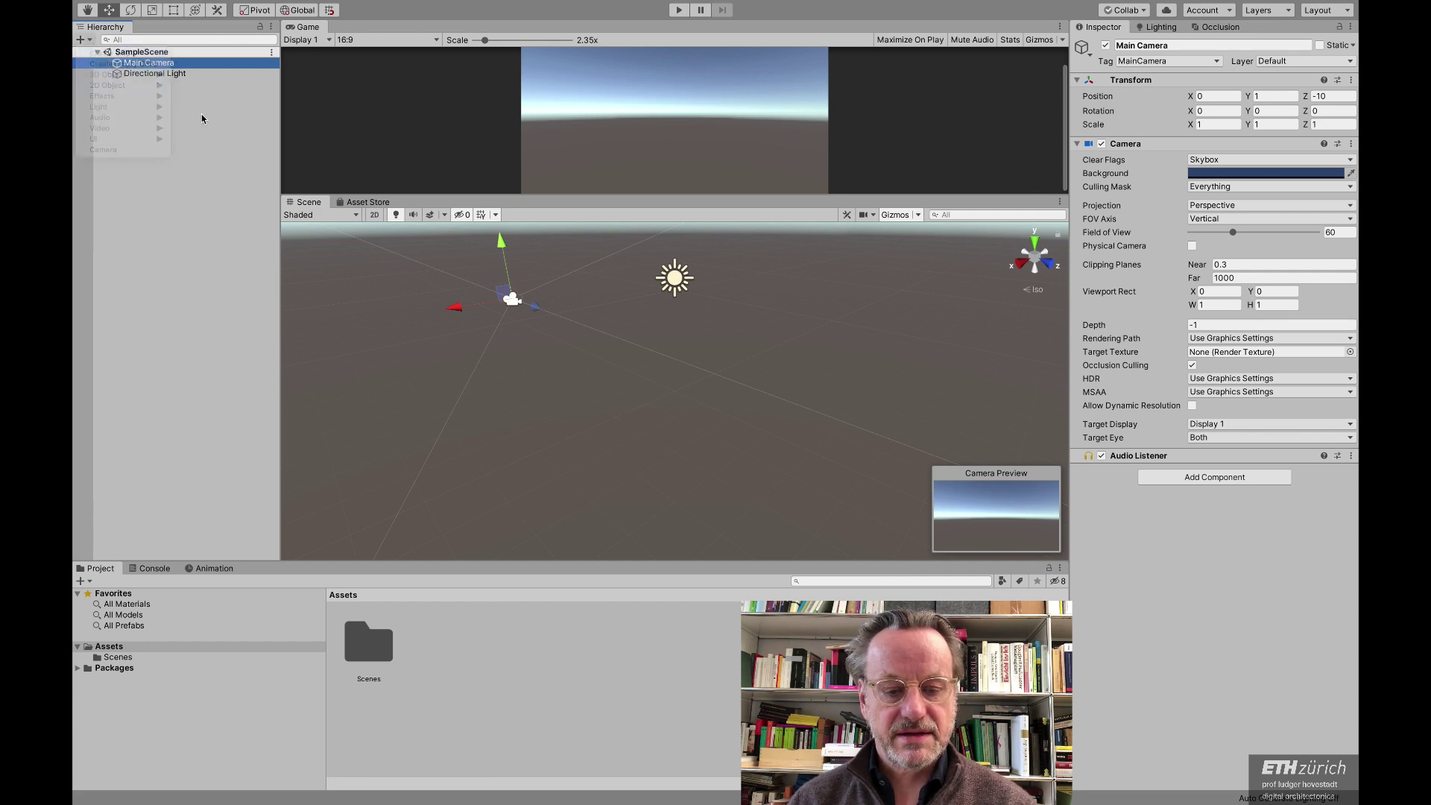
left_click(135, 64)
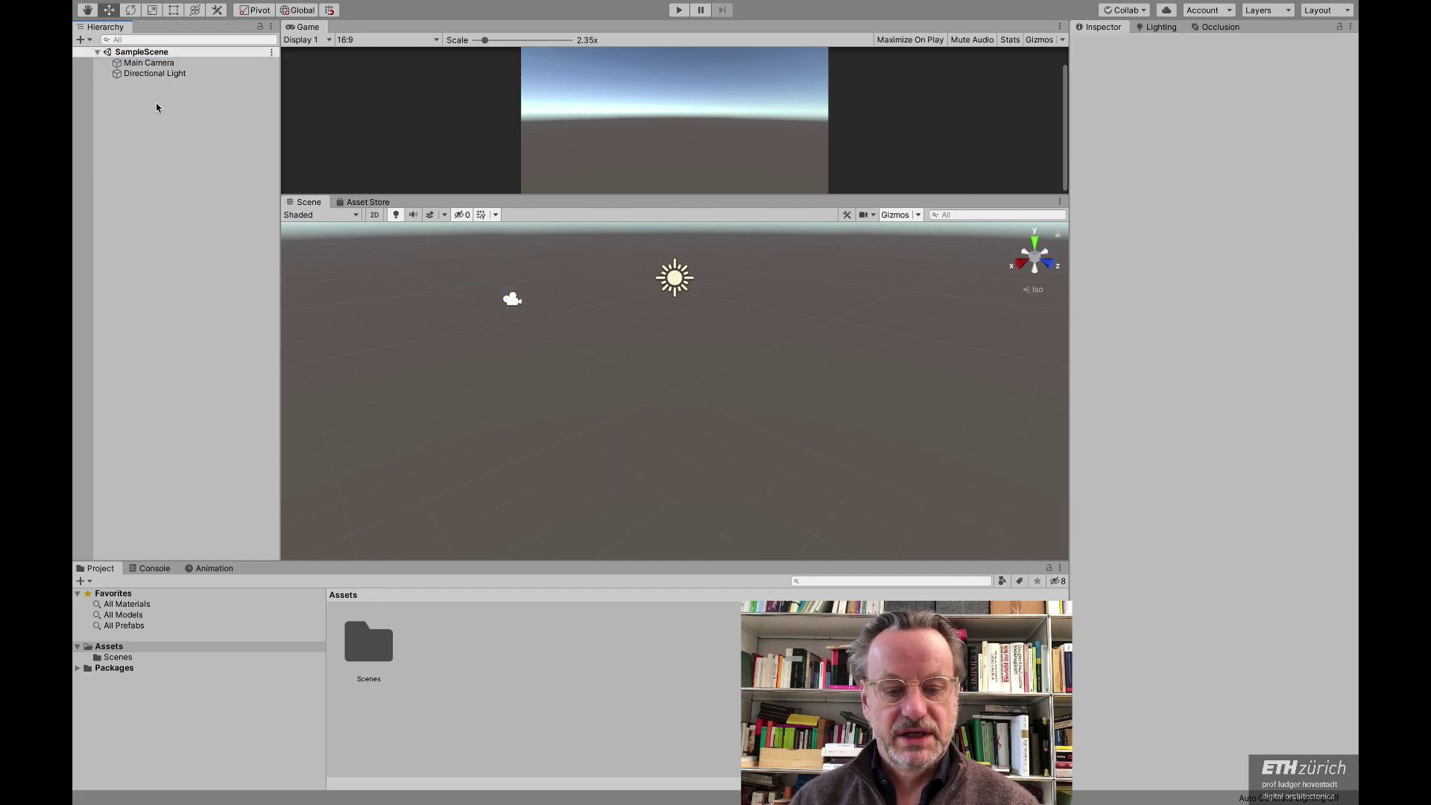
left_click(146, 75)
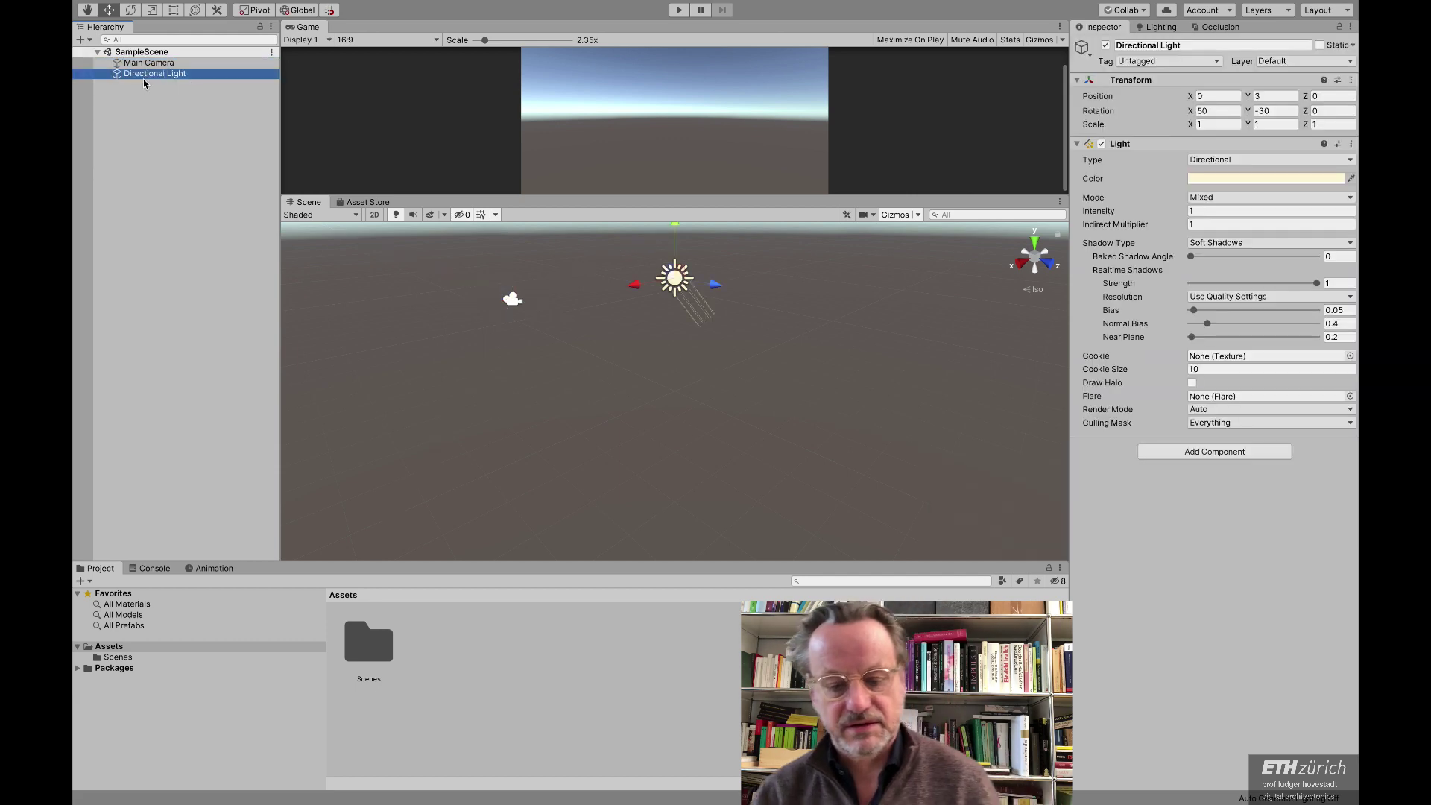
left_click(894, 216)
left_click(894, 216)
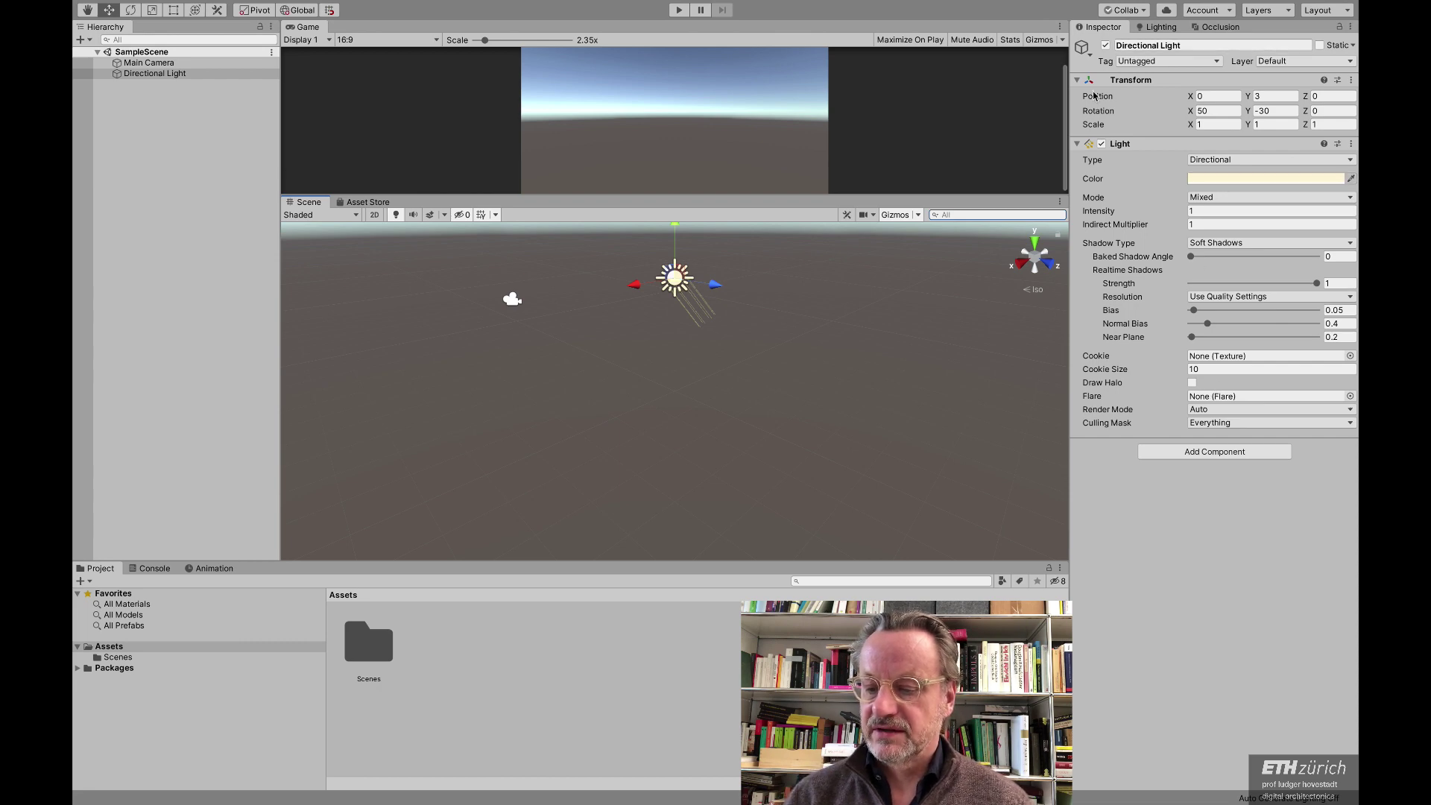
Step: Collapse the Directional Light's Transform settings and change the light's color to near-white, about FBFBFB
left_click(1077, 80)
left_click(1077, 95)
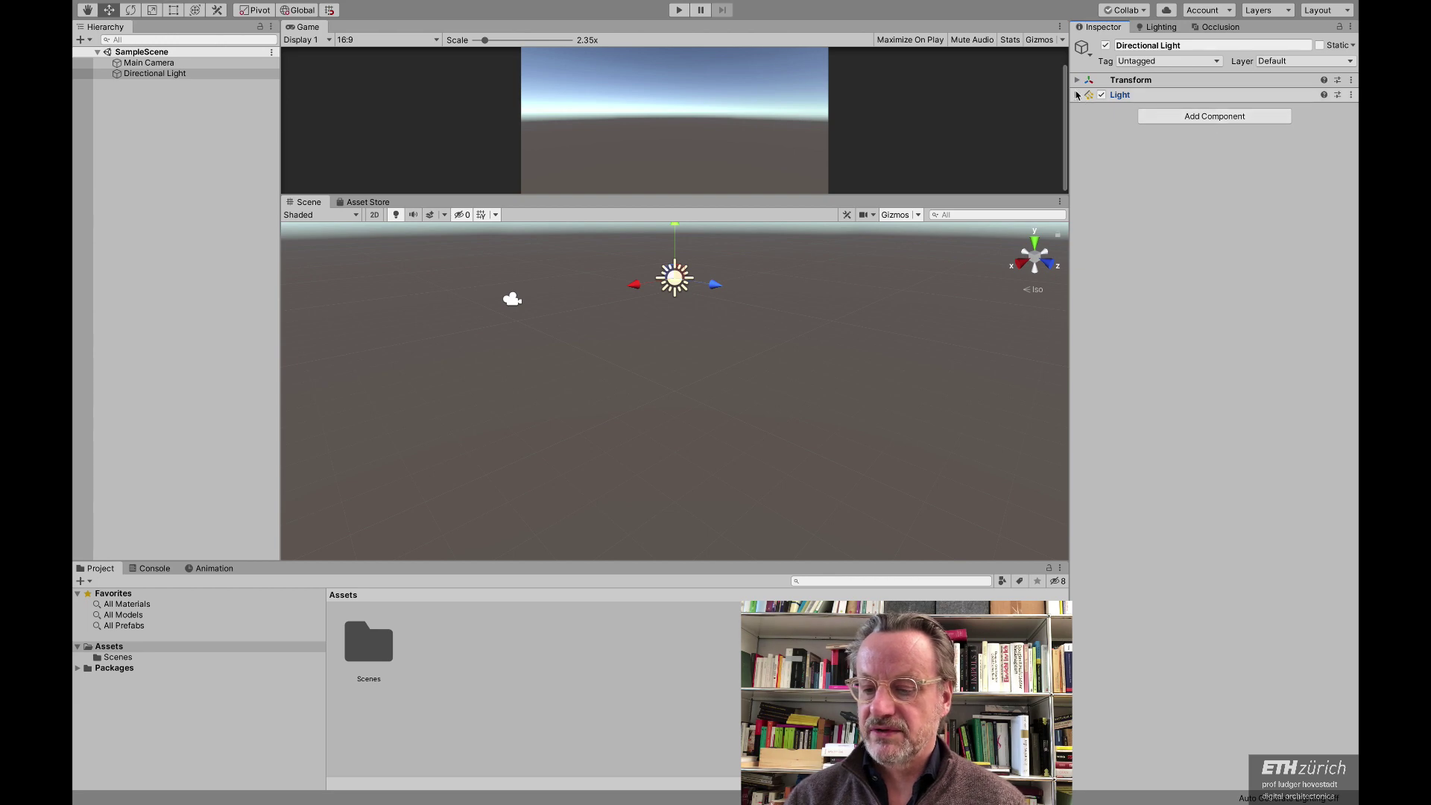
left_click(1077, 95)
left_click(1237, 129)
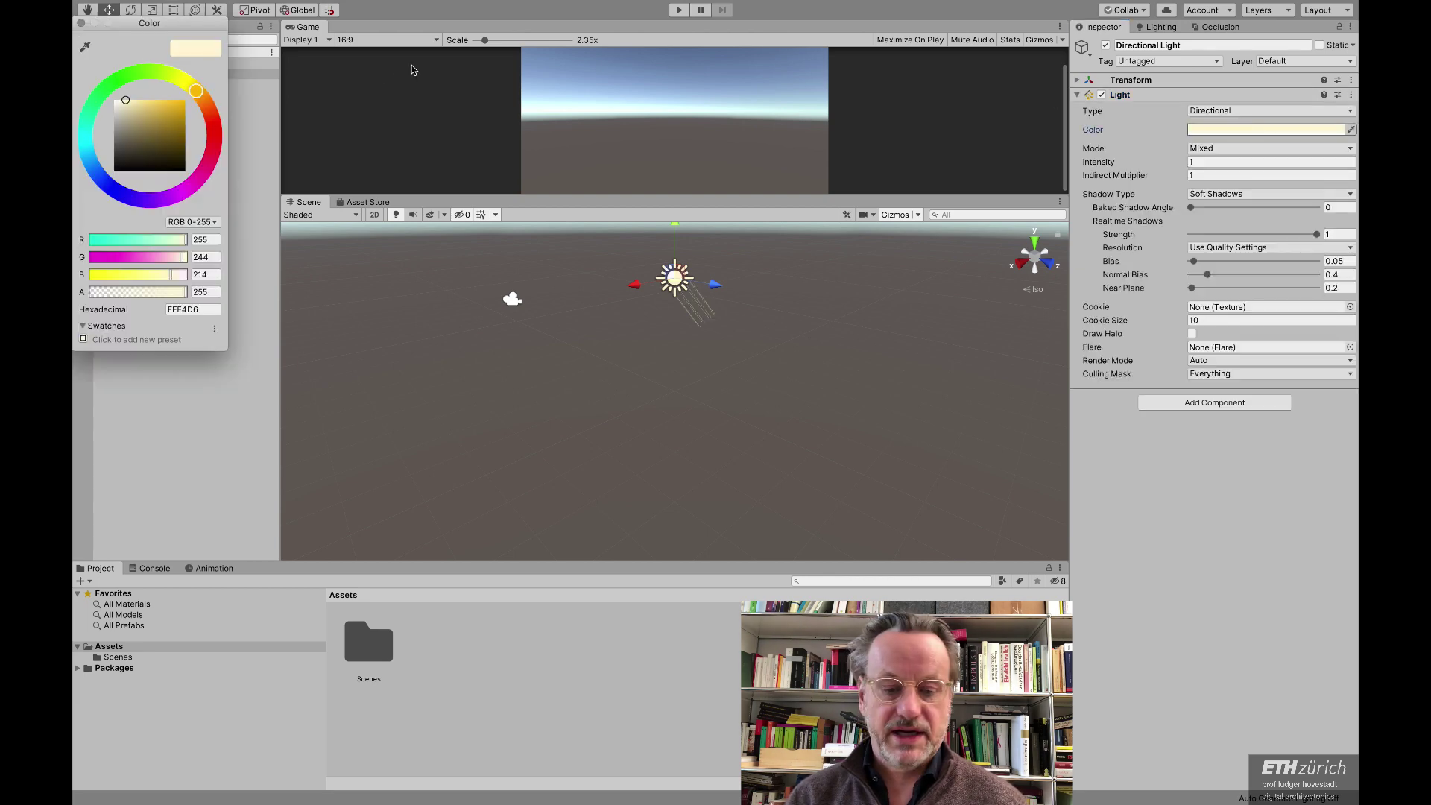
left_click_drag(118, 103, 107, 105)
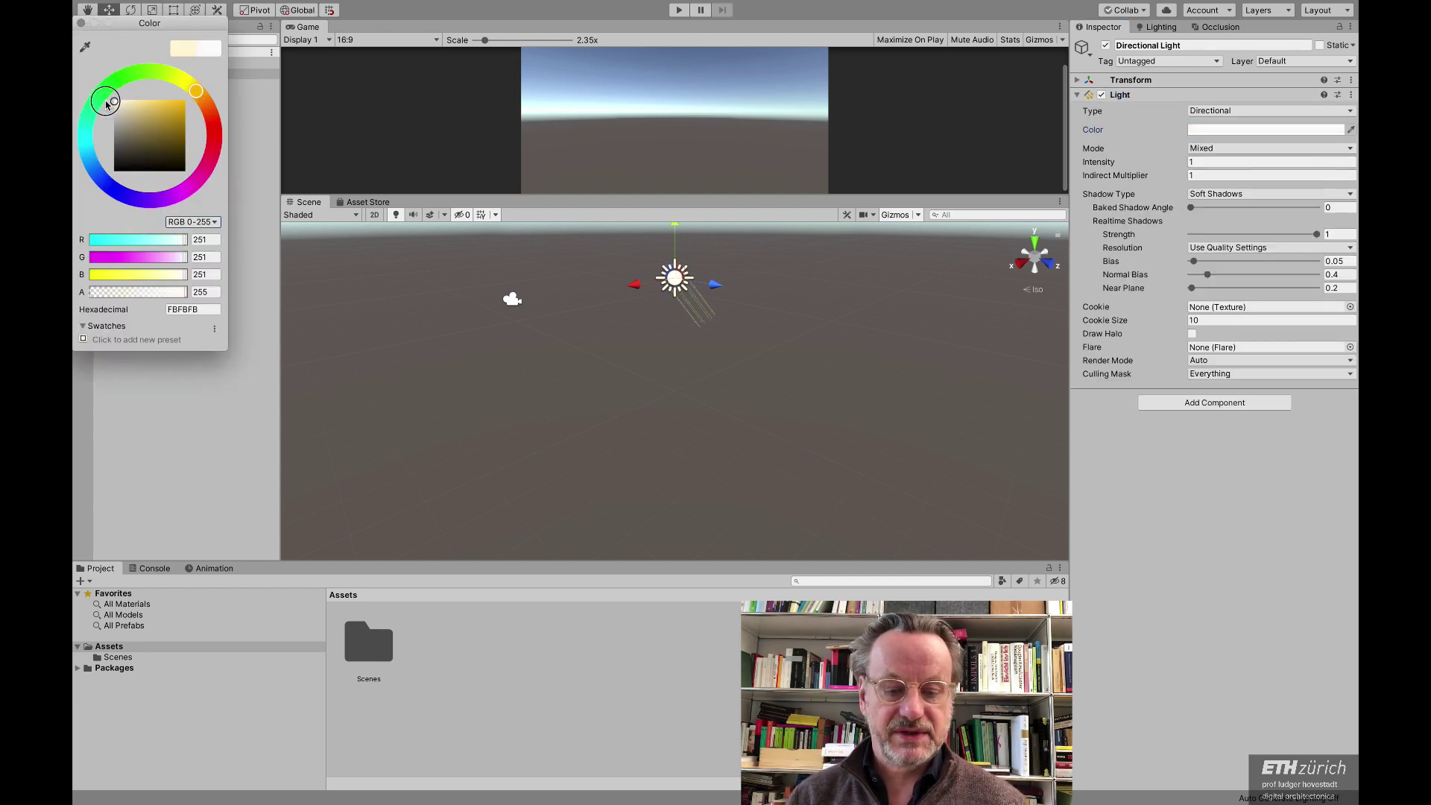
left_click(82, 24)
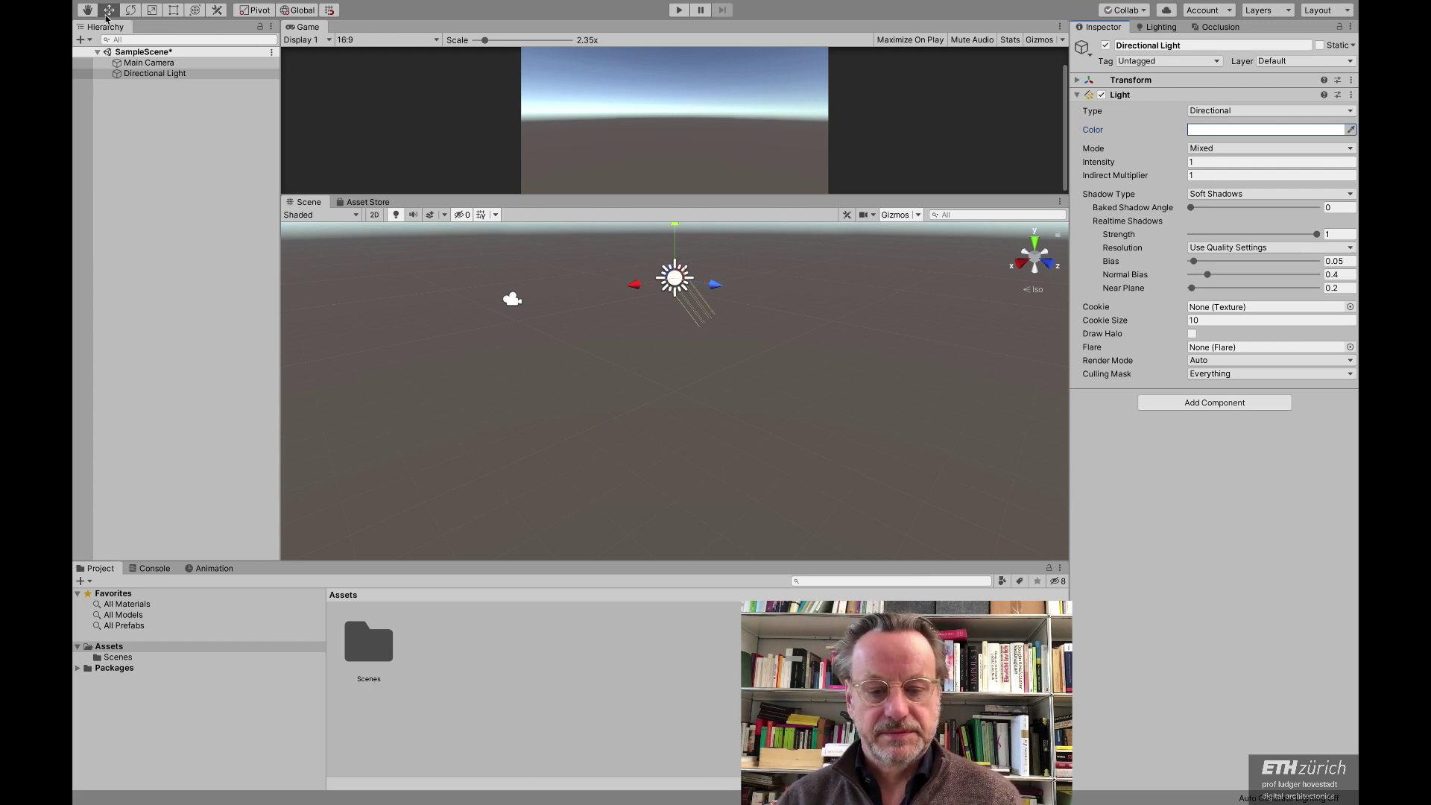
Step: Add a 3D cube to the sample scene
left_click(82, 39)
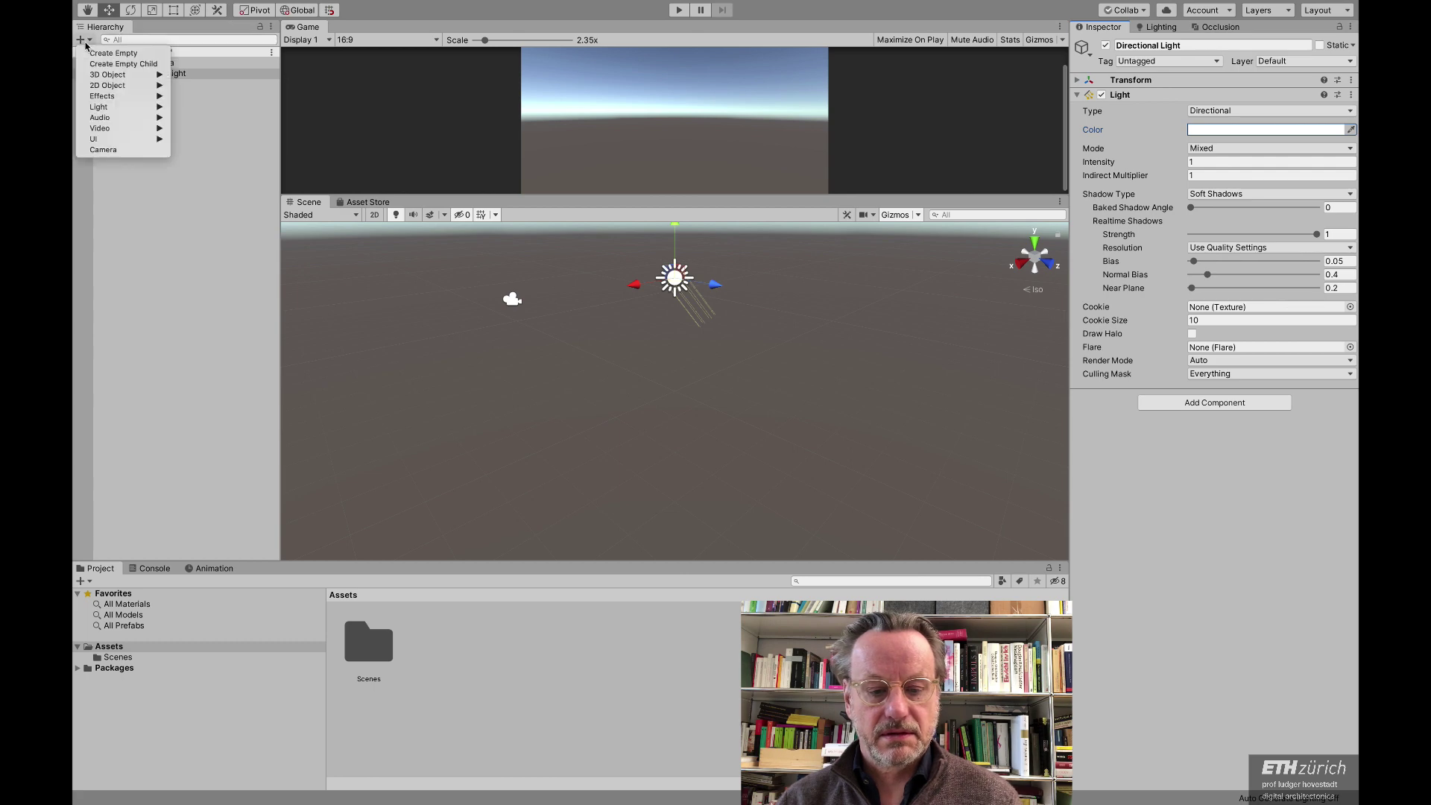
mouse_move(97, 74)
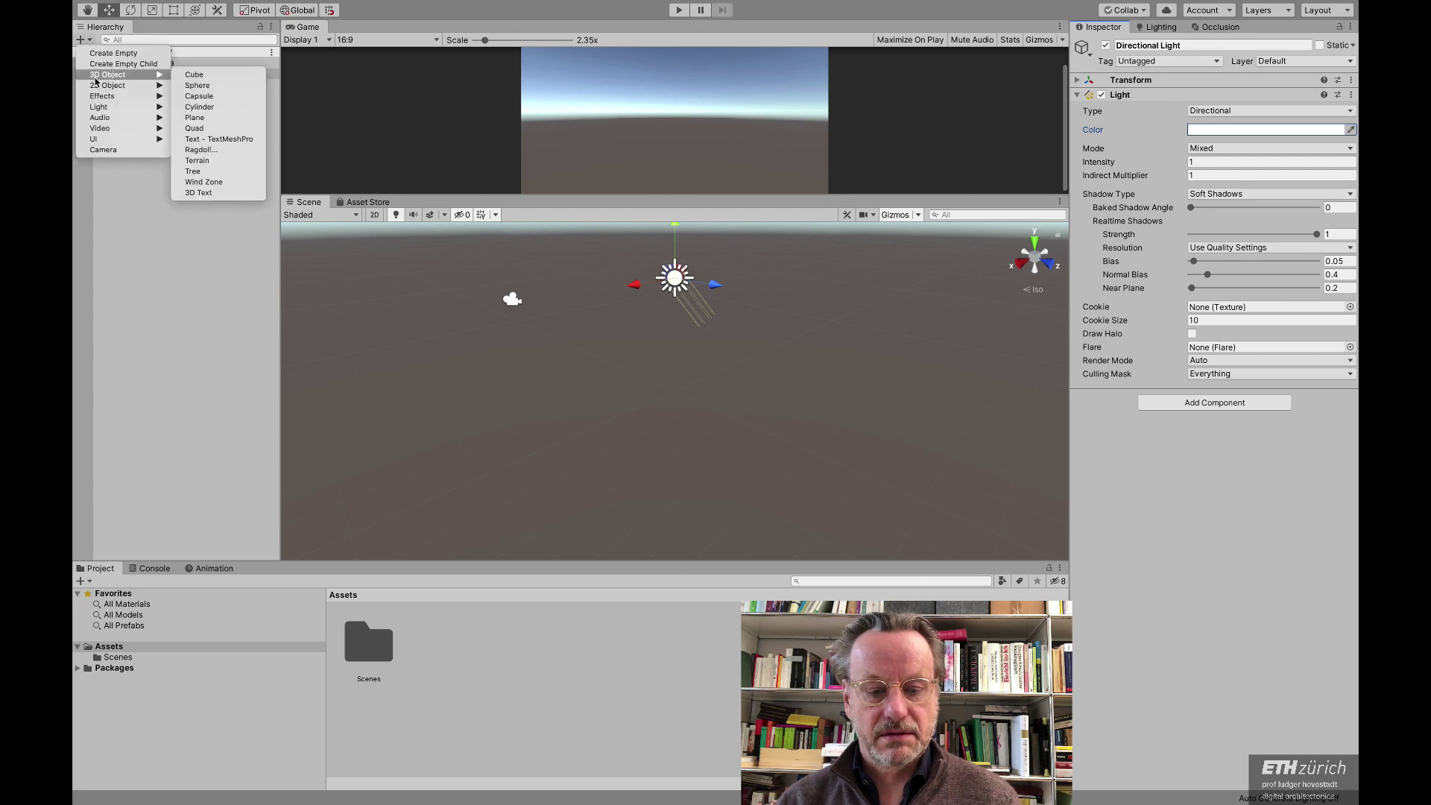
left_click(215, 75)
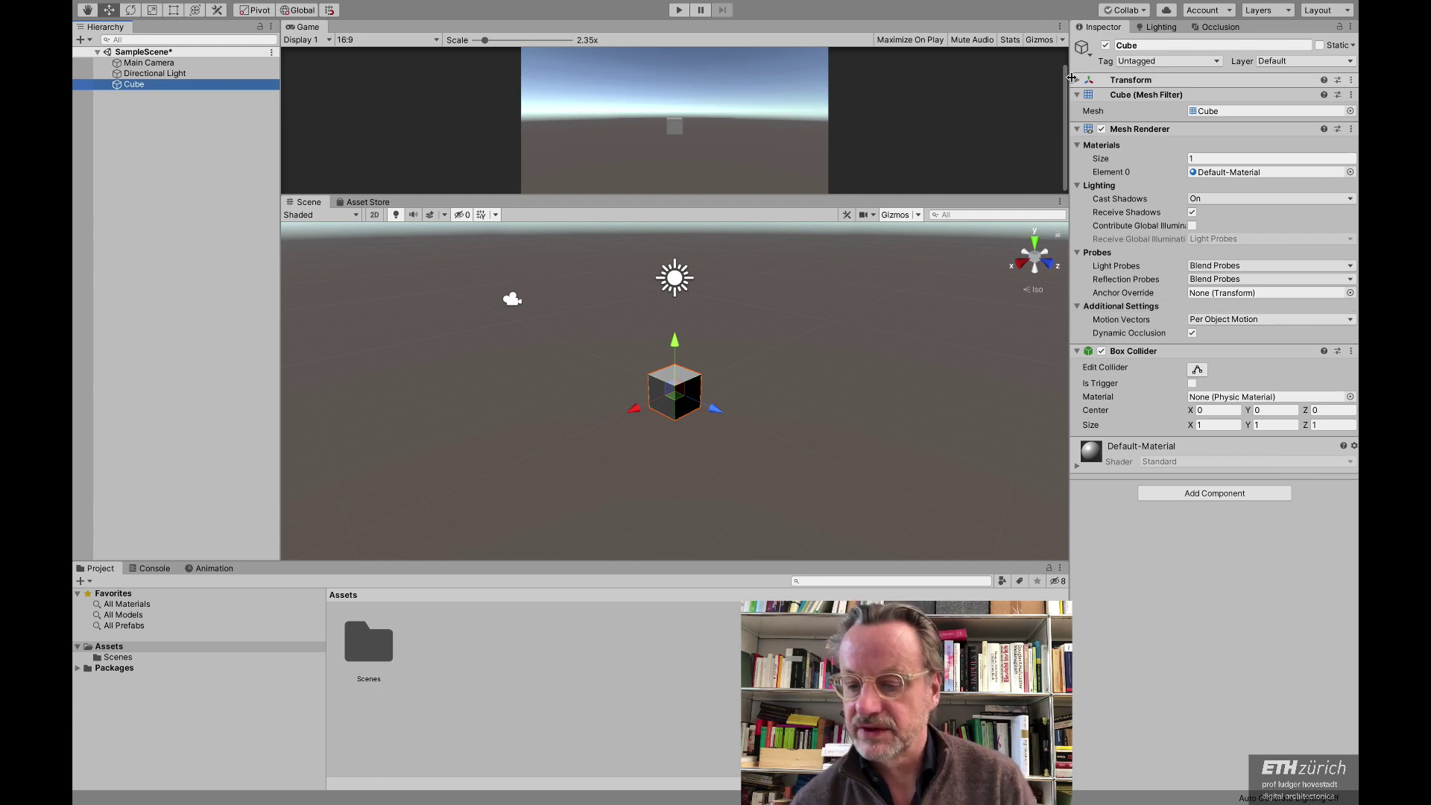
Step: Expand the cube's Transform settings, try shifting it along X and Y, and set its position to X -1, Y 0
left_click(1130, 80)
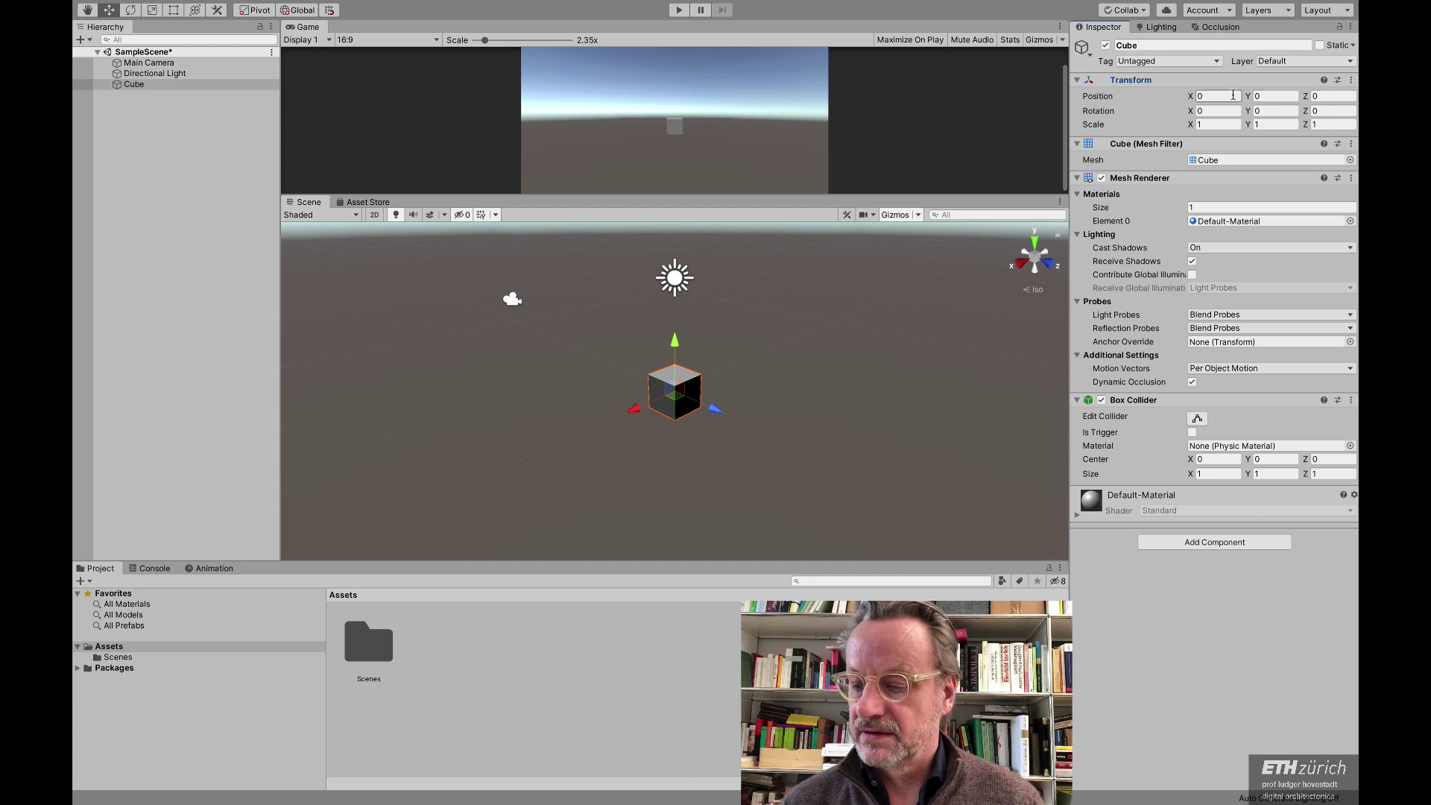
left_click(1319, 96)
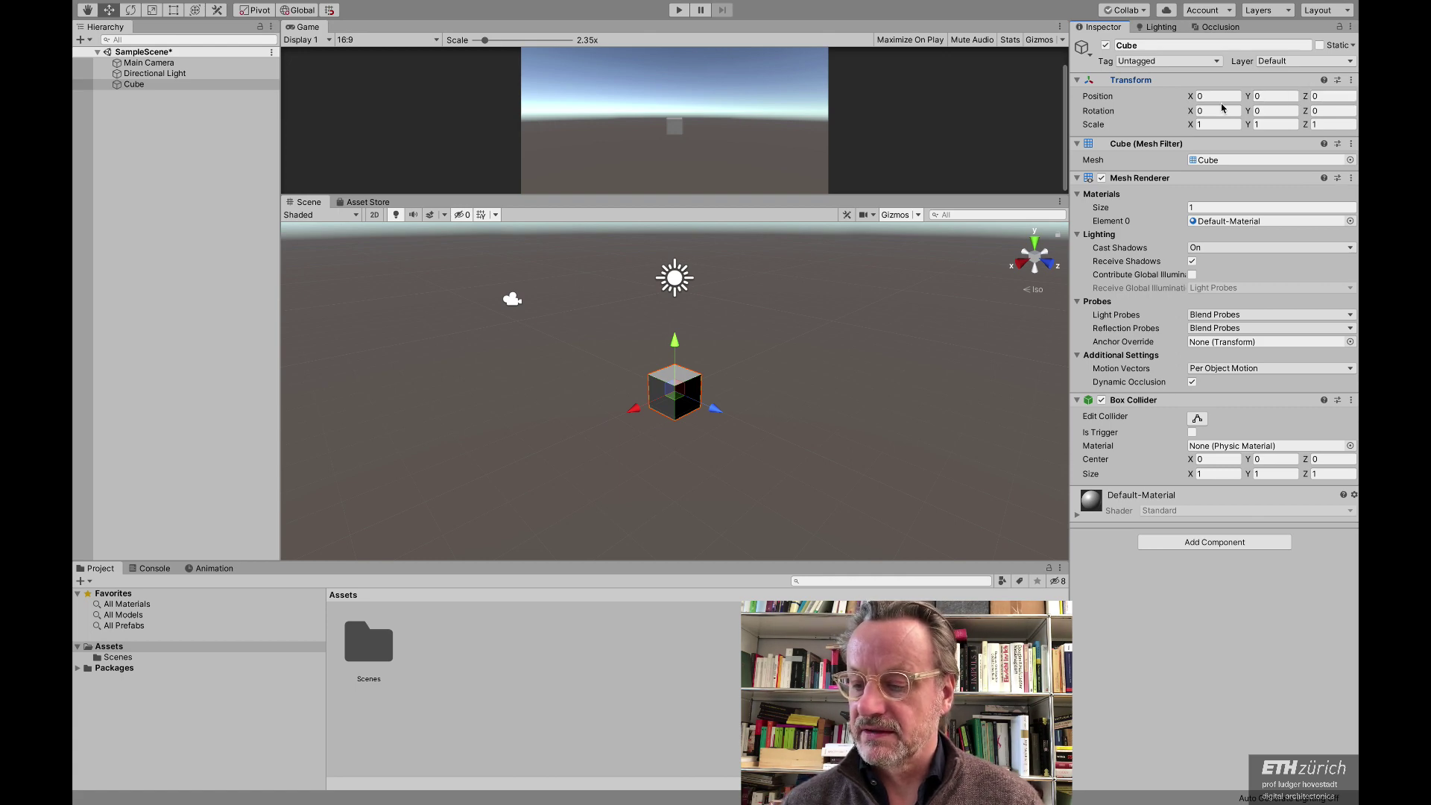
left_click(1258, 97)
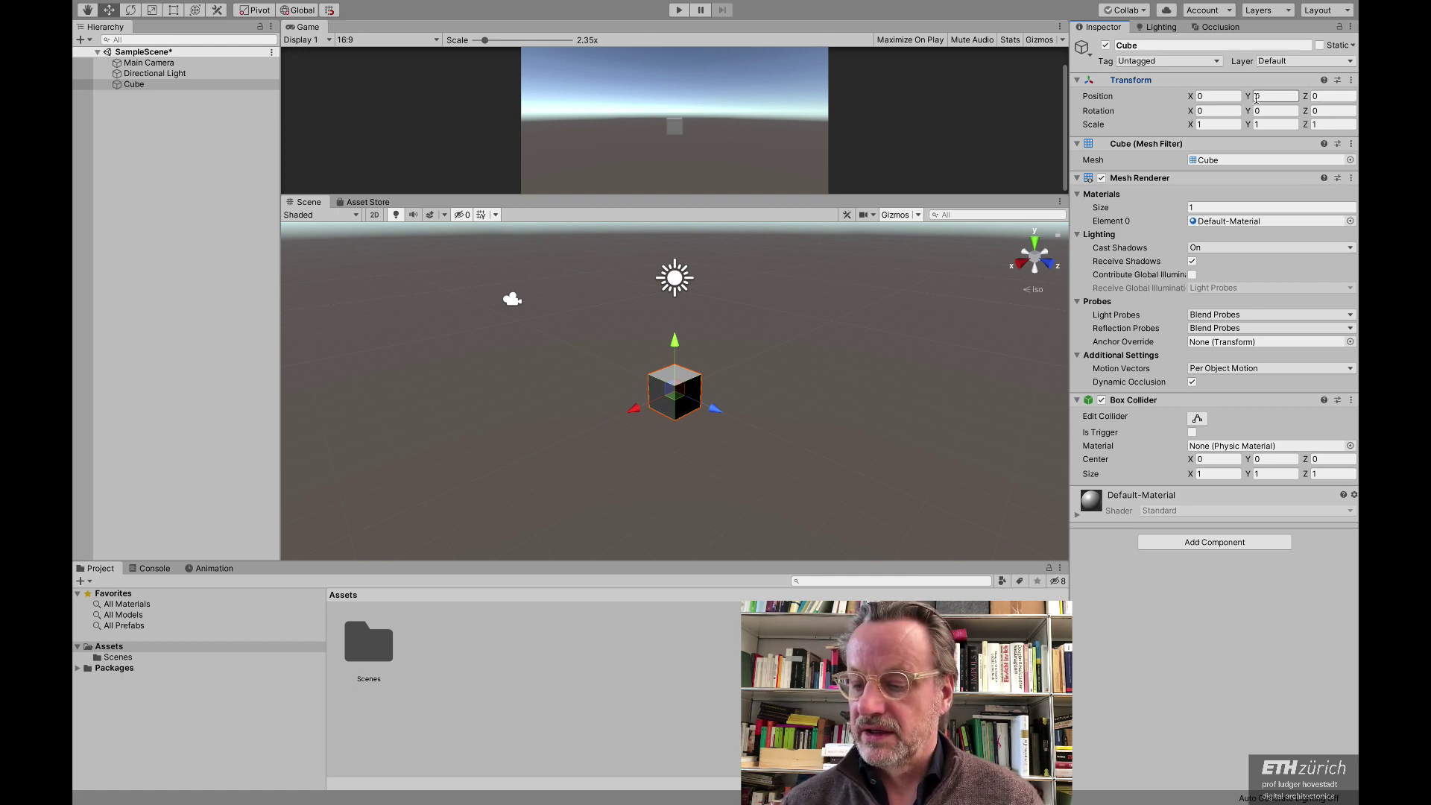
left_click(1200, 97)
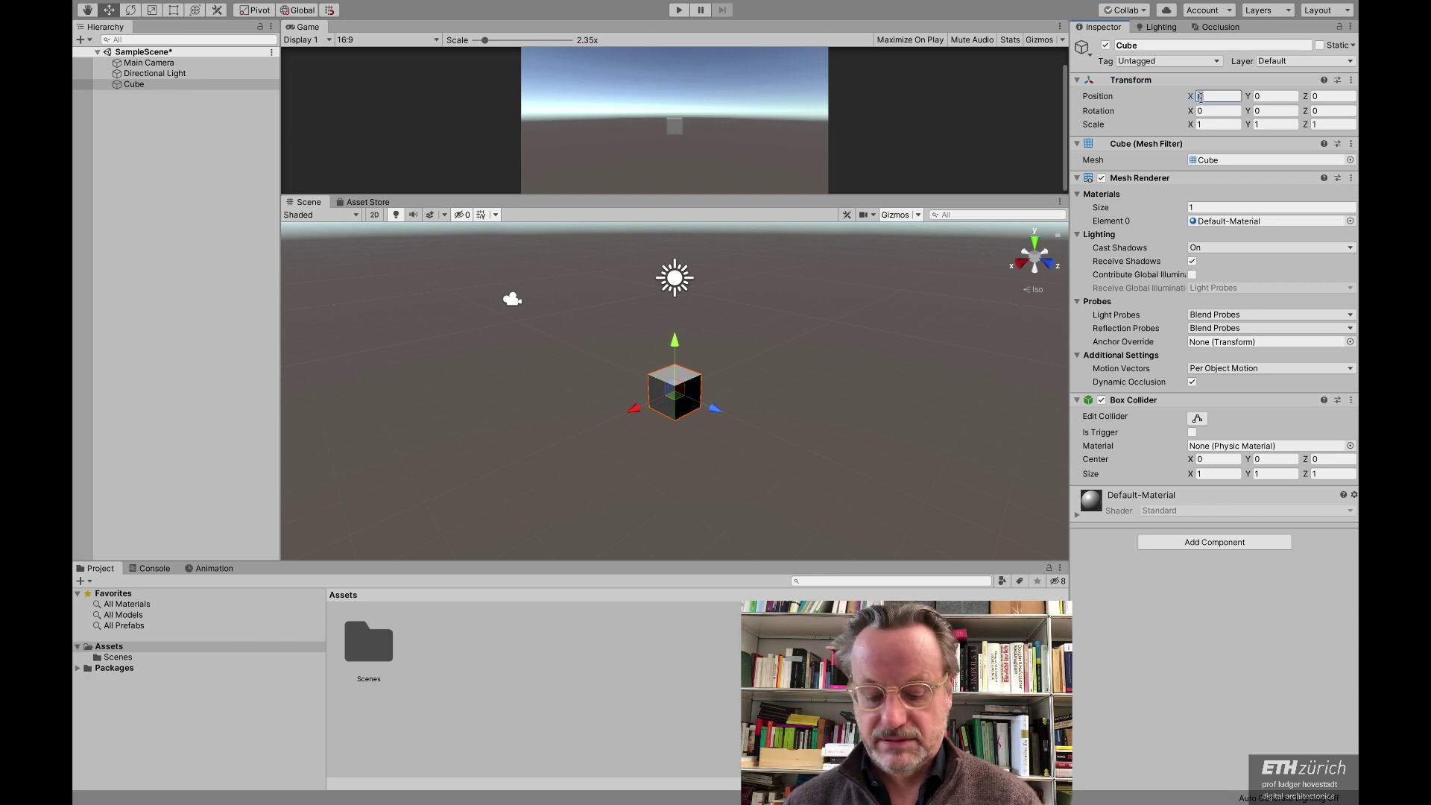
type("1")
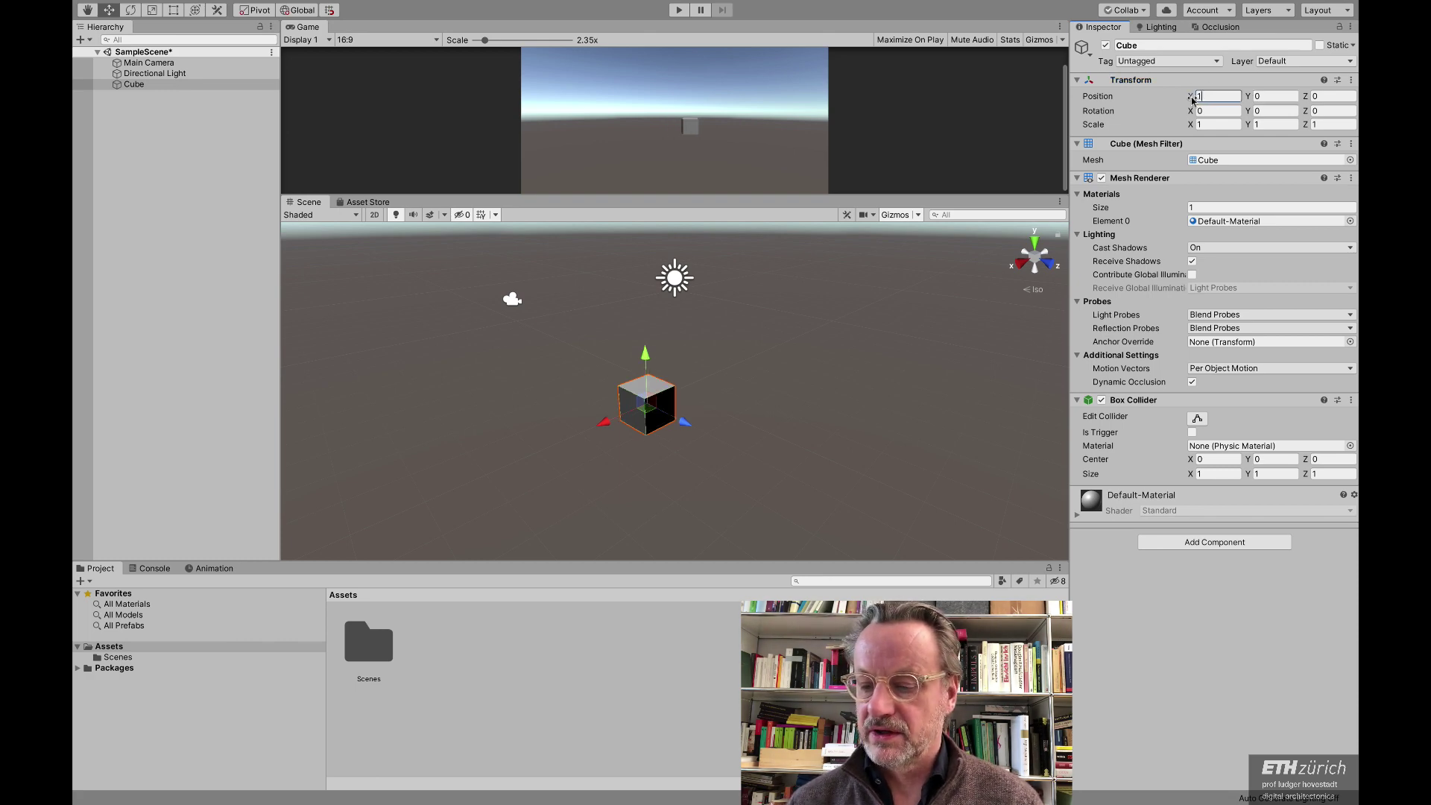
left_click_drag(1192, 97, 1141, 111)
left_click(1219, 96)
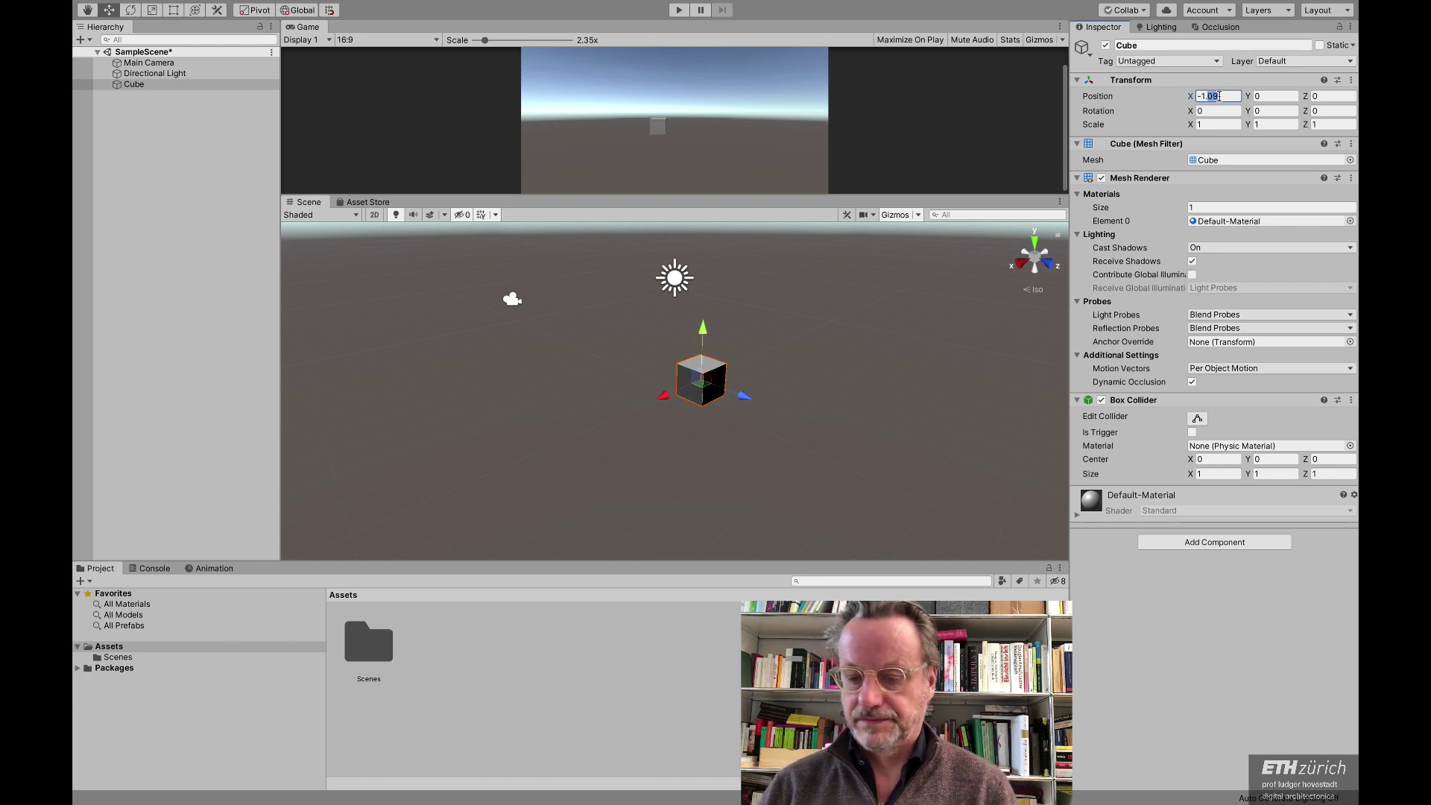
type("-1.")
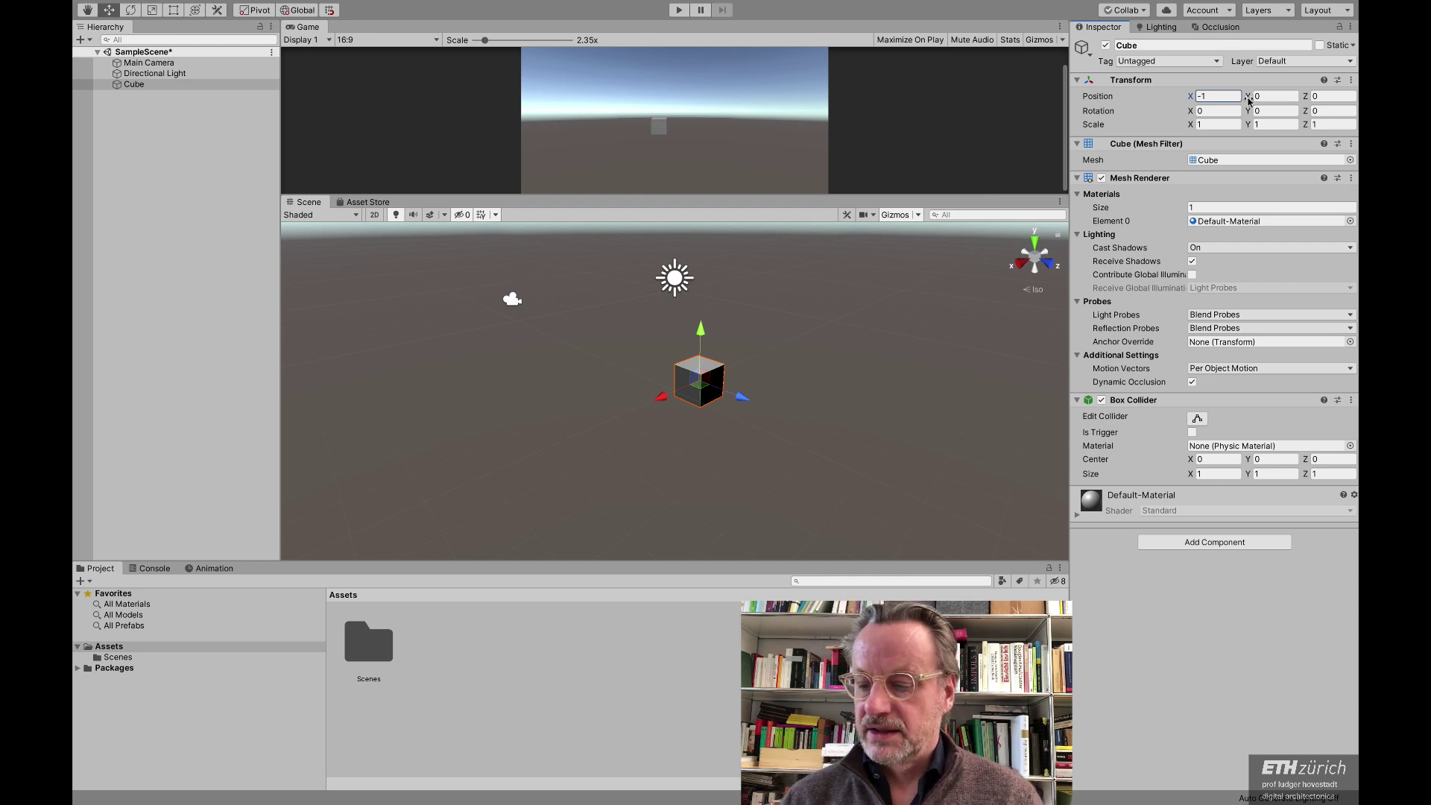
mouse_move(1247, 96)
left_mouse_down()
mouse_move(1294, 93)
mouse_move(1206, 96)
mouse_move(1301, 93)
mouse_move(1262, 92)
left_mouse_up()
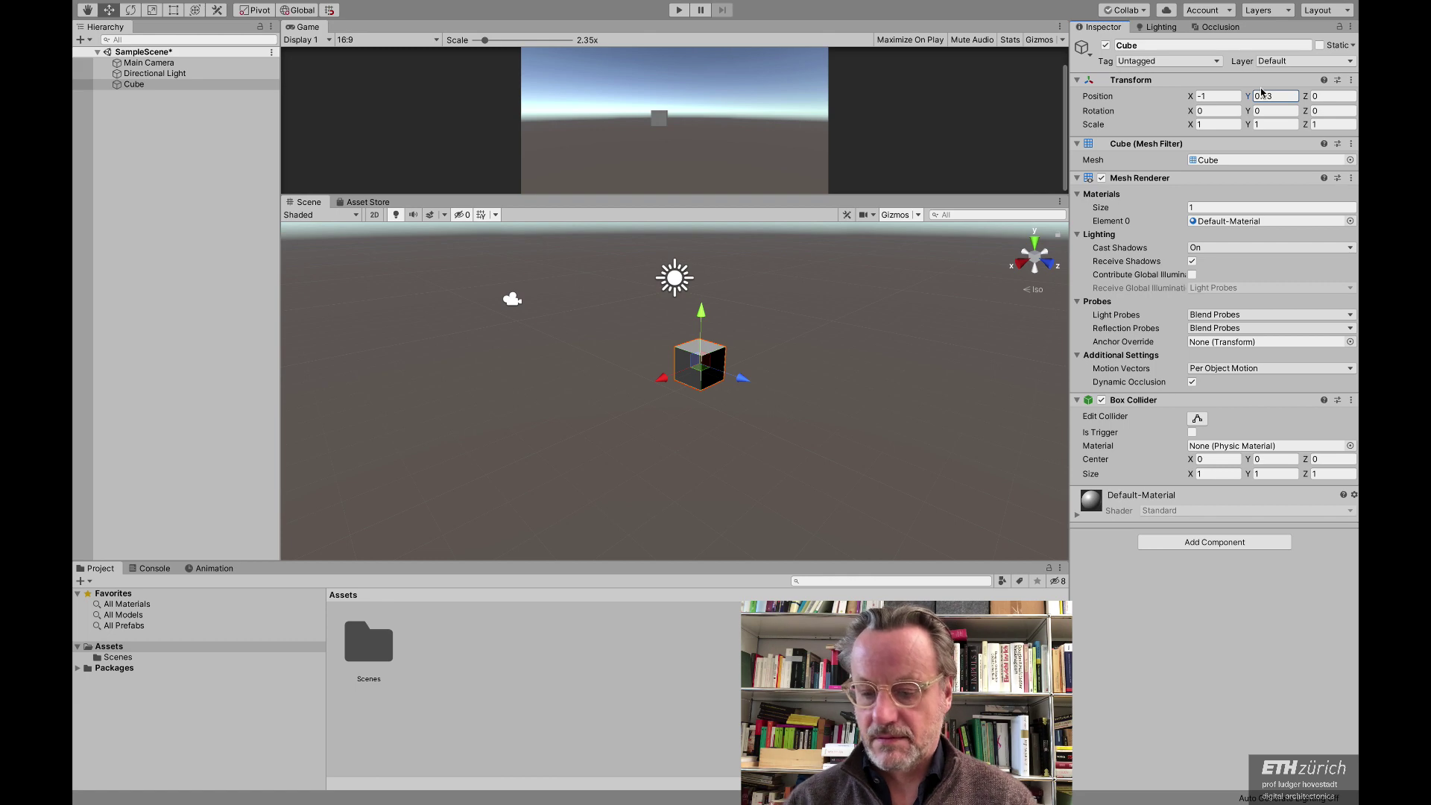
type("0")
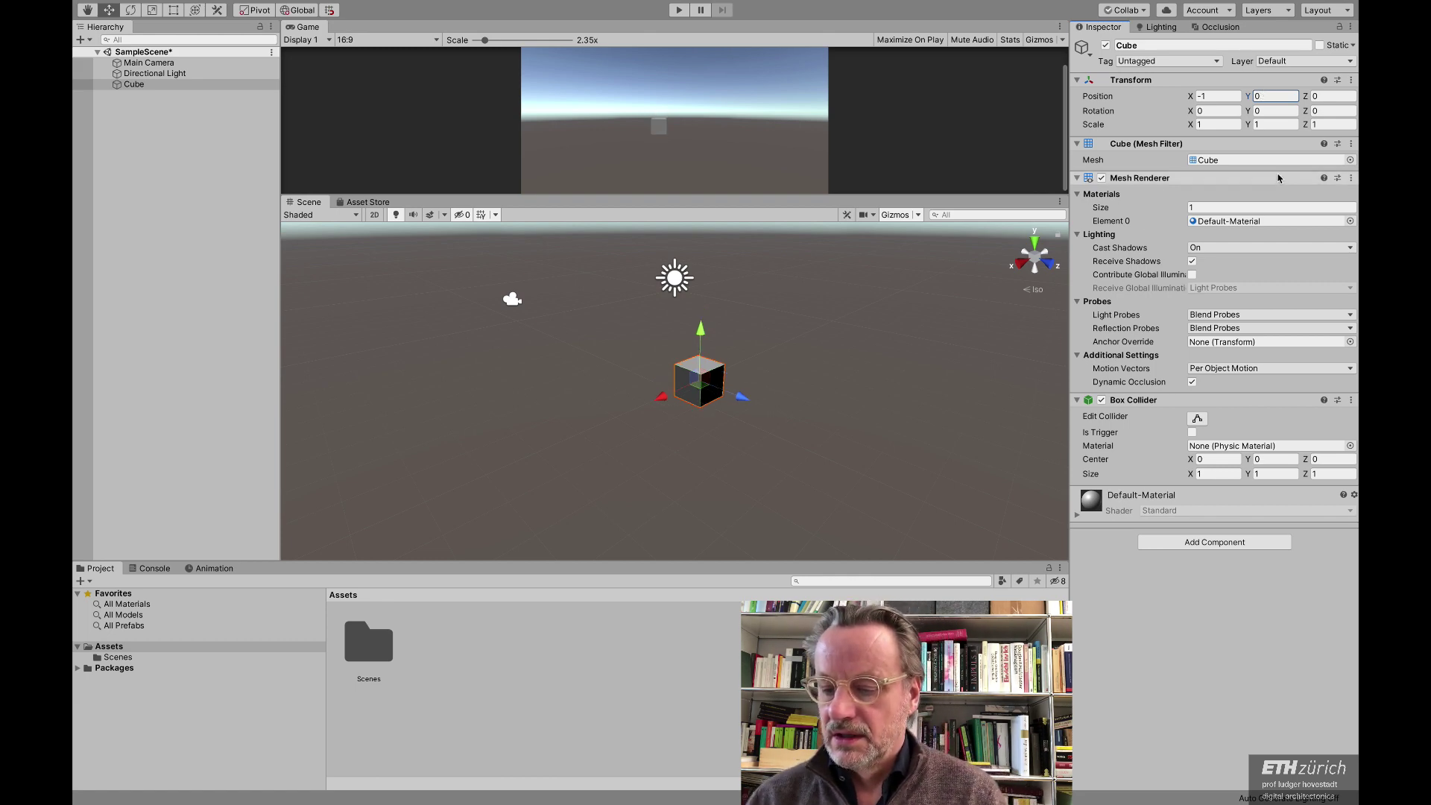
Step: View the cube from the top and from the left, and switch the scene view's projection to perspective
left_click(1035, 246)
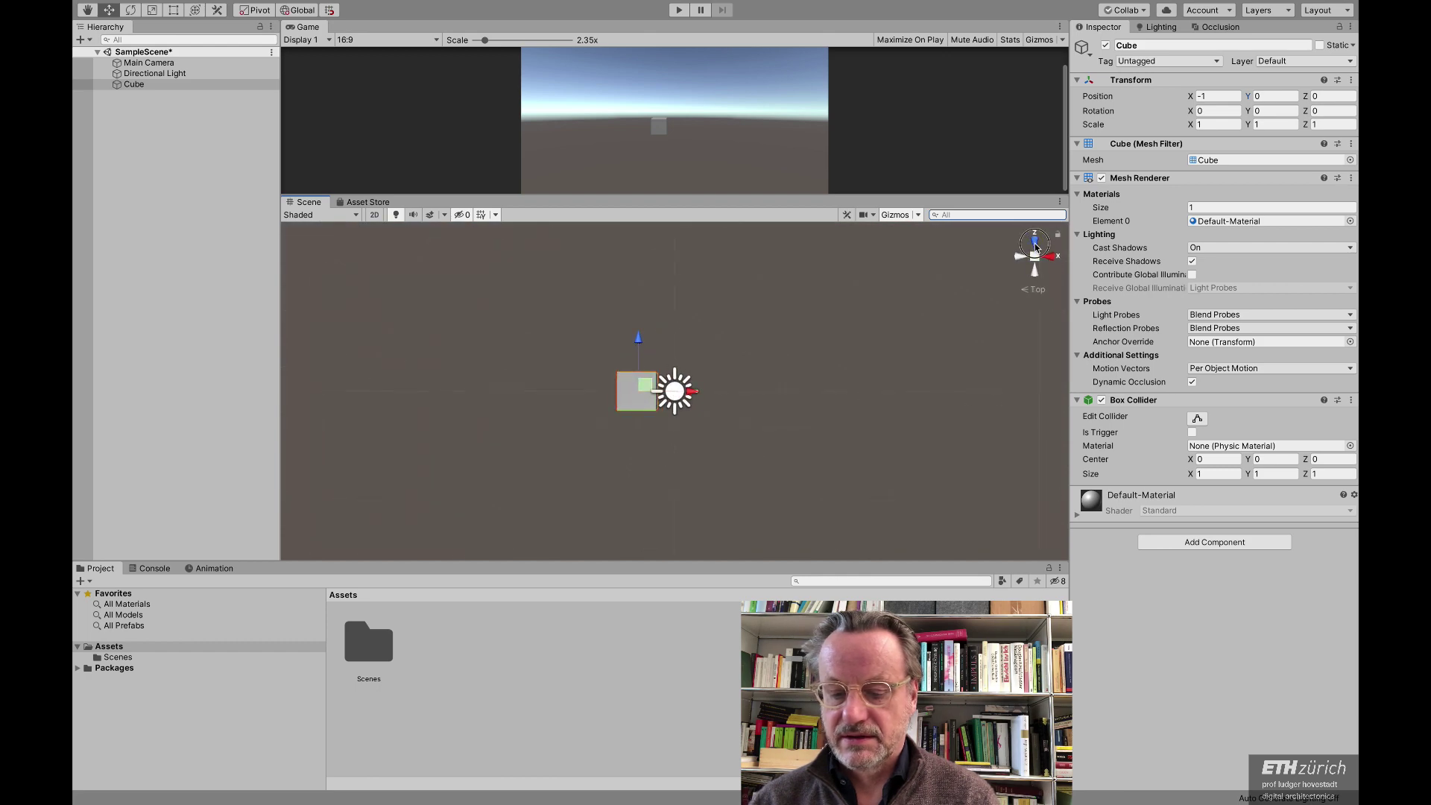
left_click(1035, 245)
left_click(1035, 246)
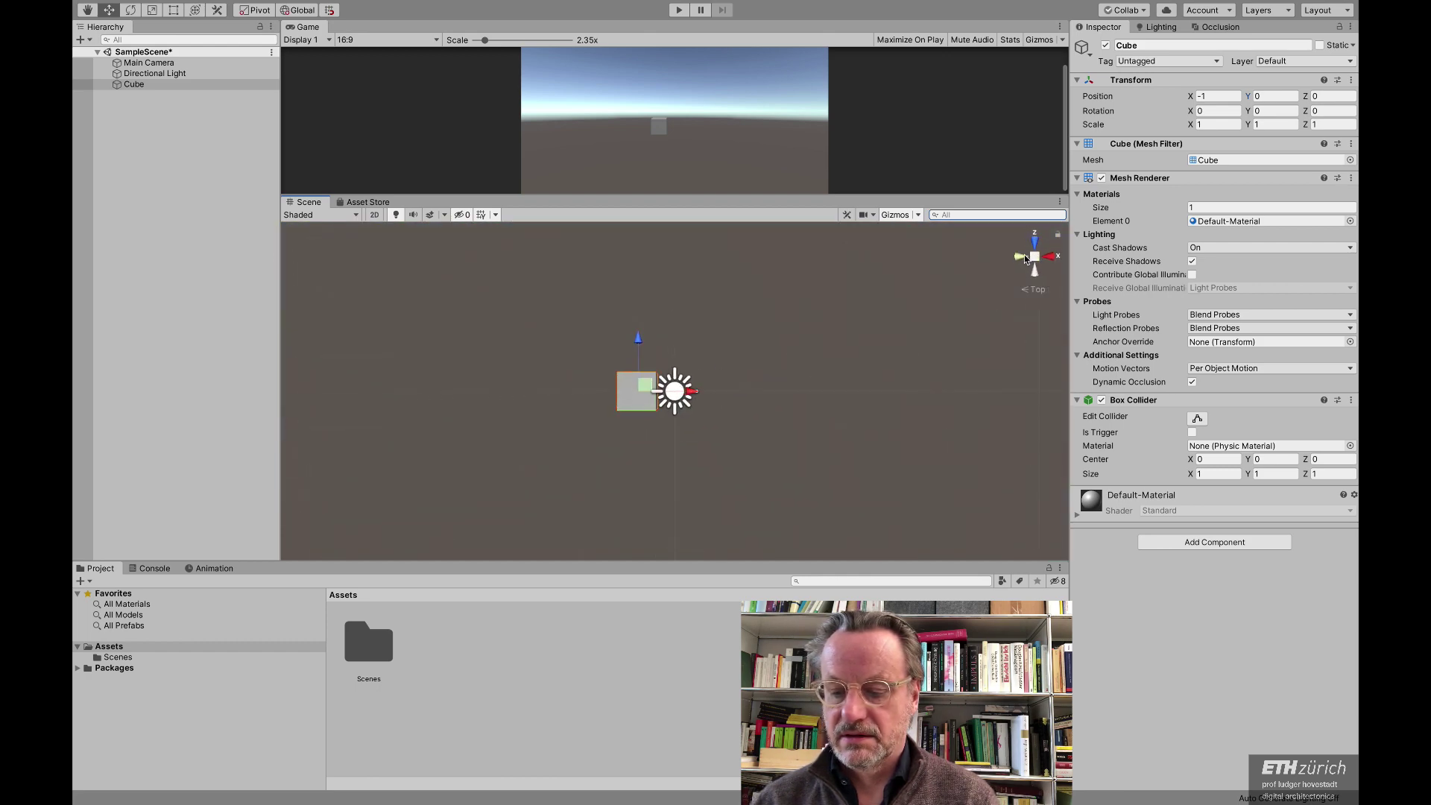
left_click(1023, 255)
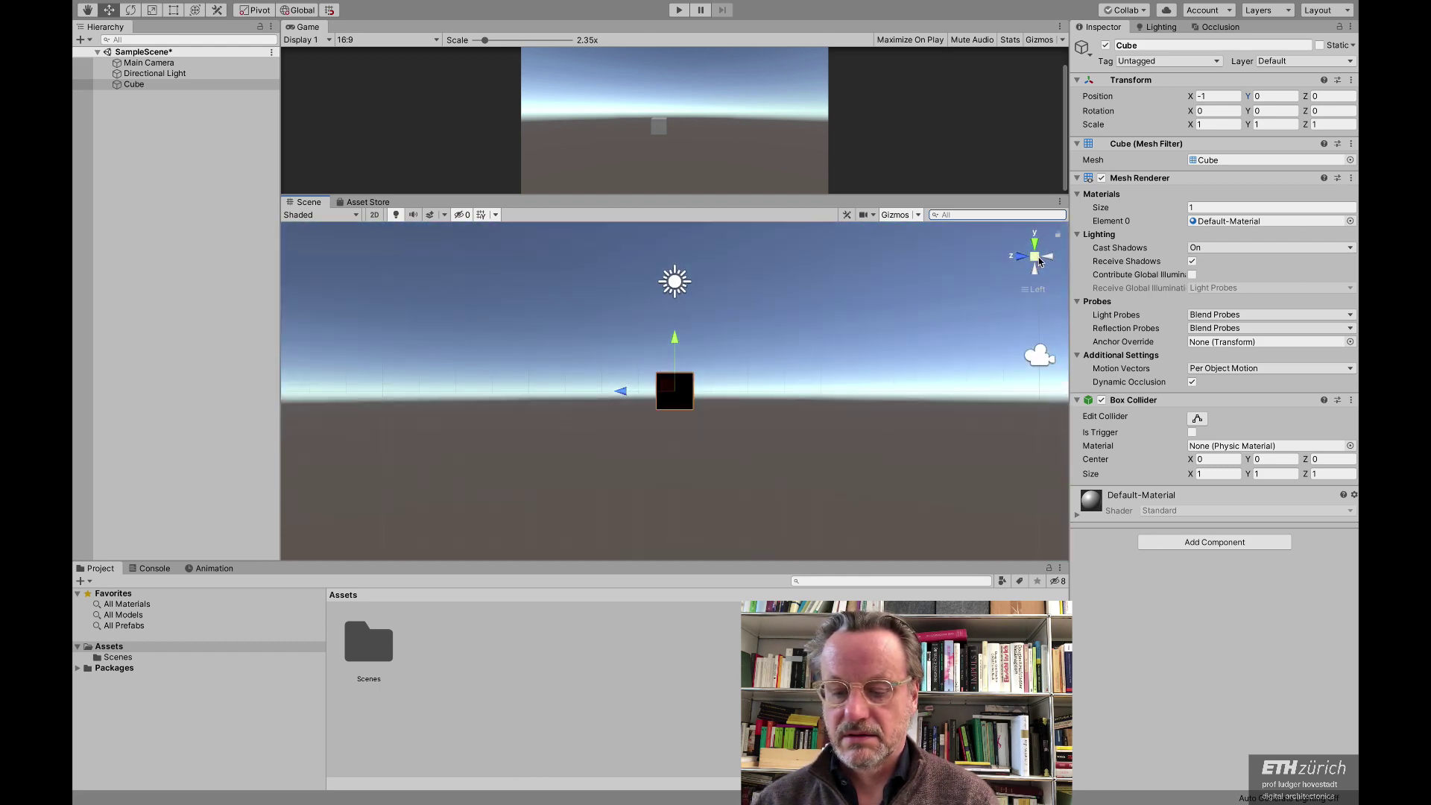
left_click(1038, 257)
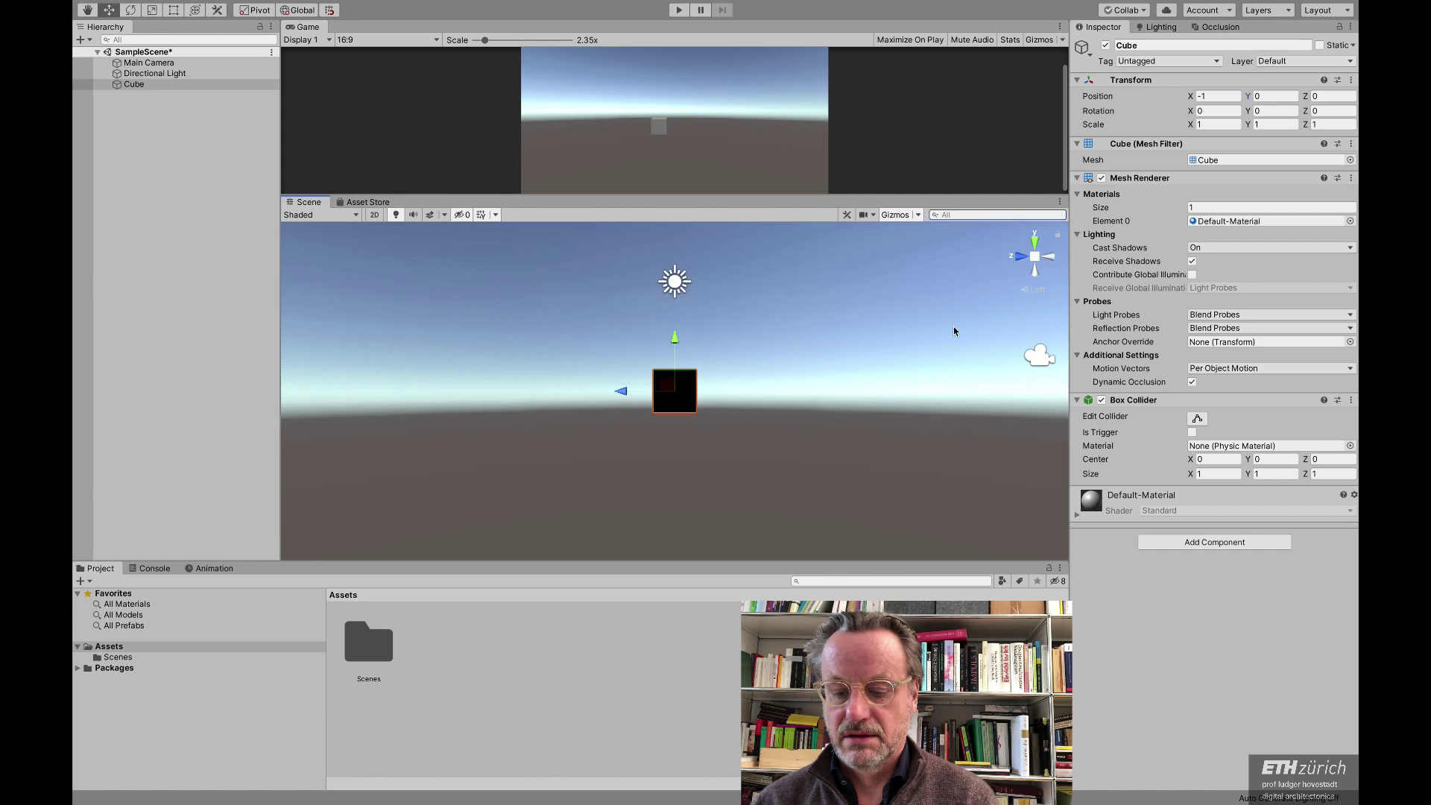
Step: Focus the scene view on the cube and add a 3D plane at the cube's position
left_click(87, 10)
left_click_drag(685, 380, 594, 466)
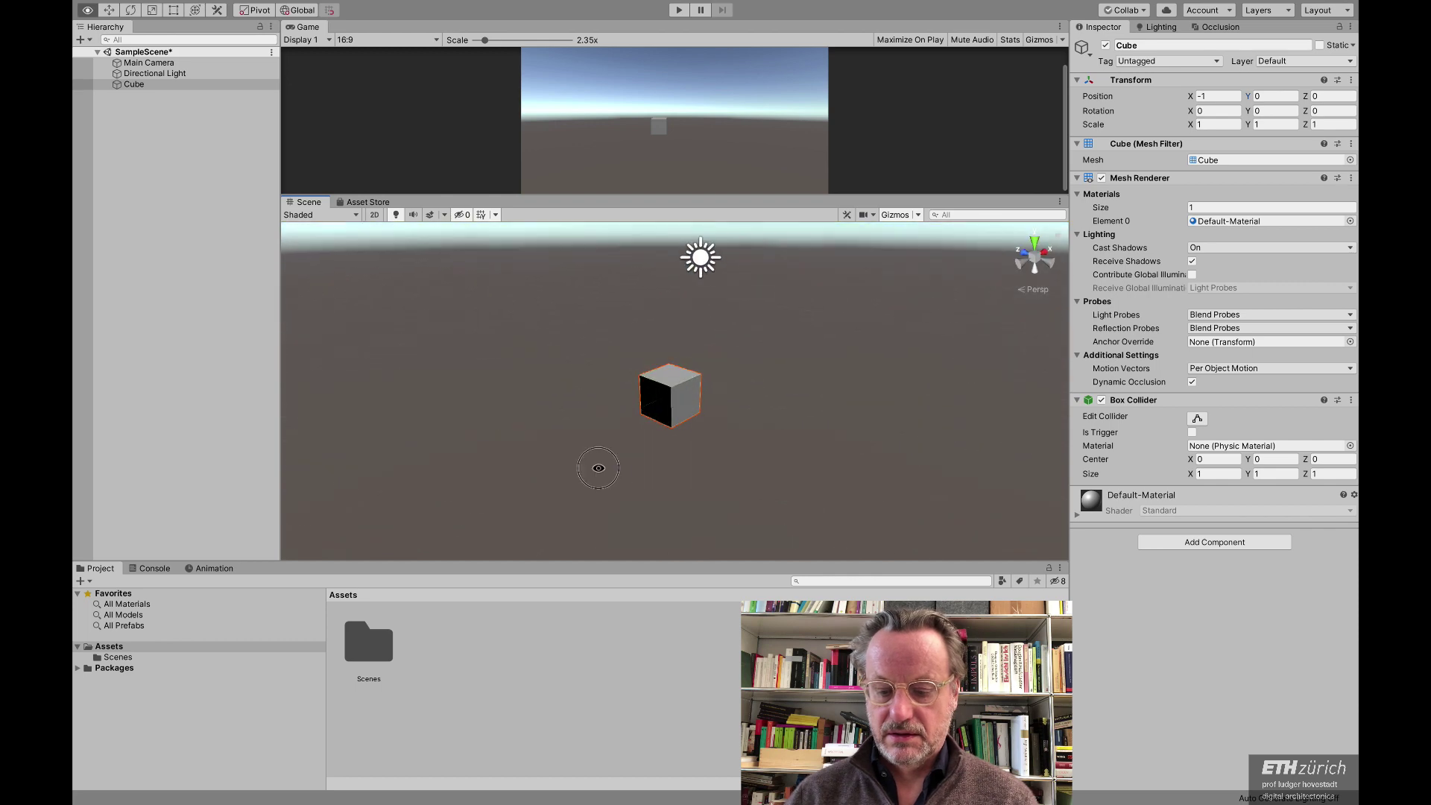
mouse_move(673, 384)
left_mouse_down("alt")
mouse_move(737, 371)
mouse_move(687, 395)
mouse_move(745, 386)
mouse_move(713, 368)
mouse_move(646, 384)
mouse_move(671, 375)
left_mouse_up("alt")
double_click(155, 87)
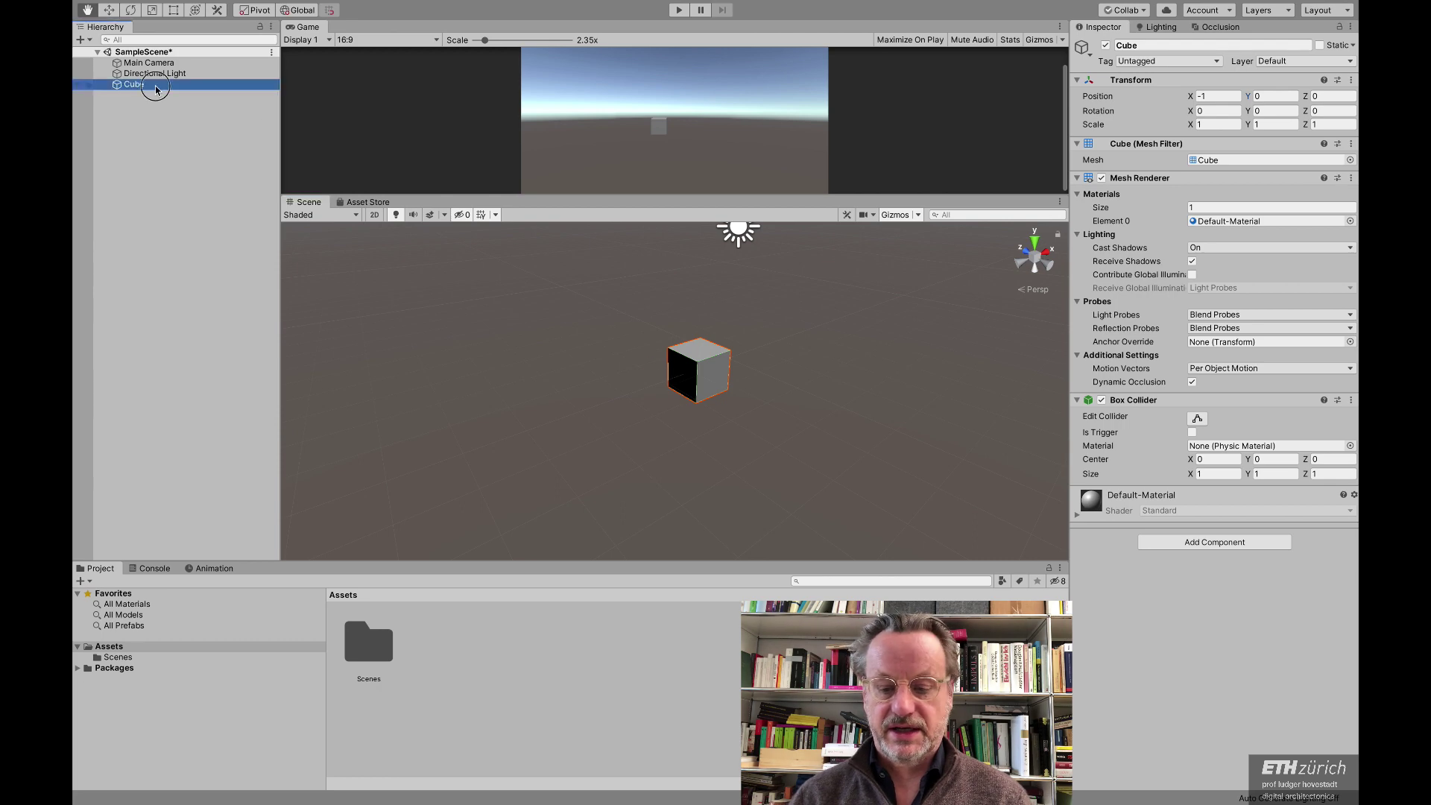
left_click_drag(632, 321, 678, 345, "alt")
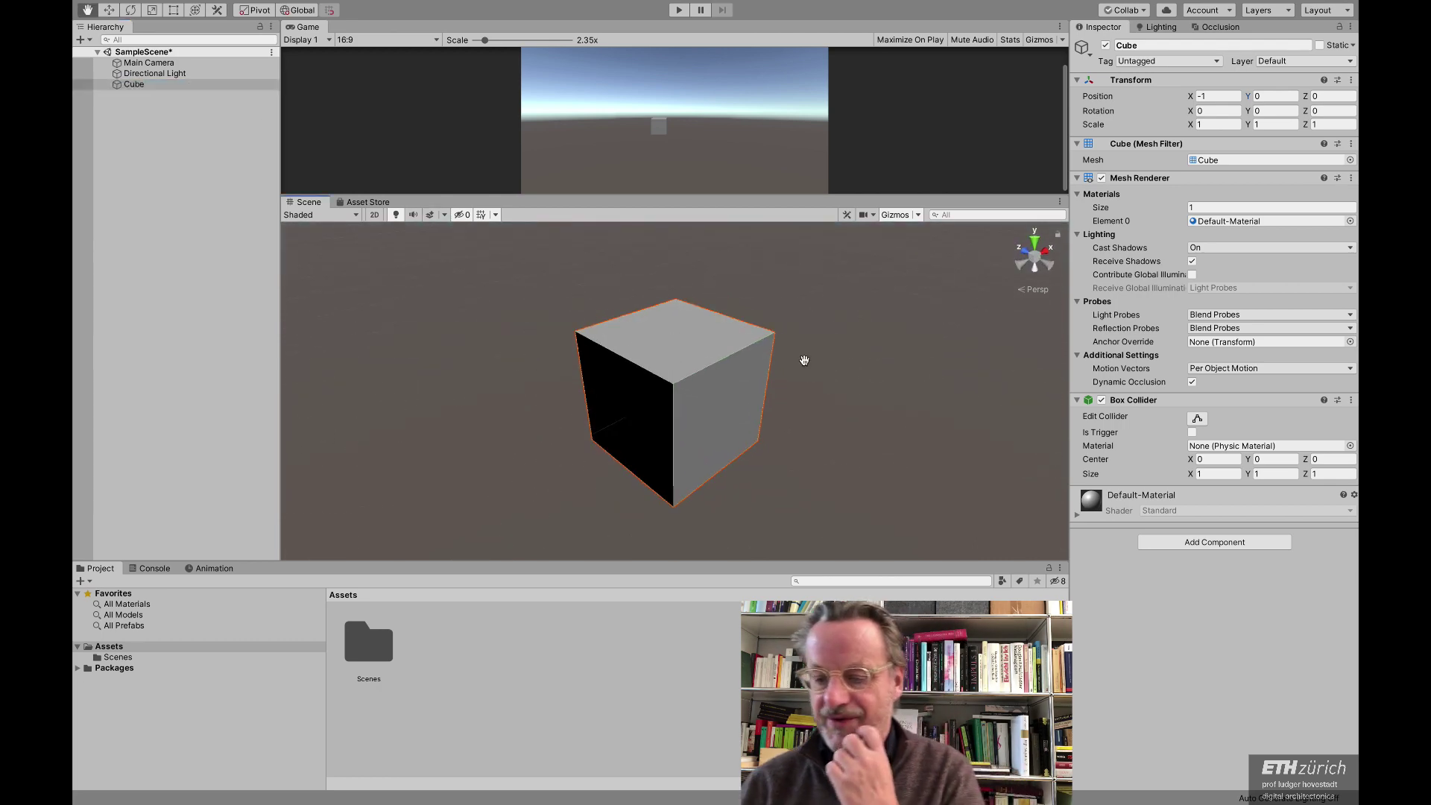
left_click(80, 40)
mouse_move(121, 96)
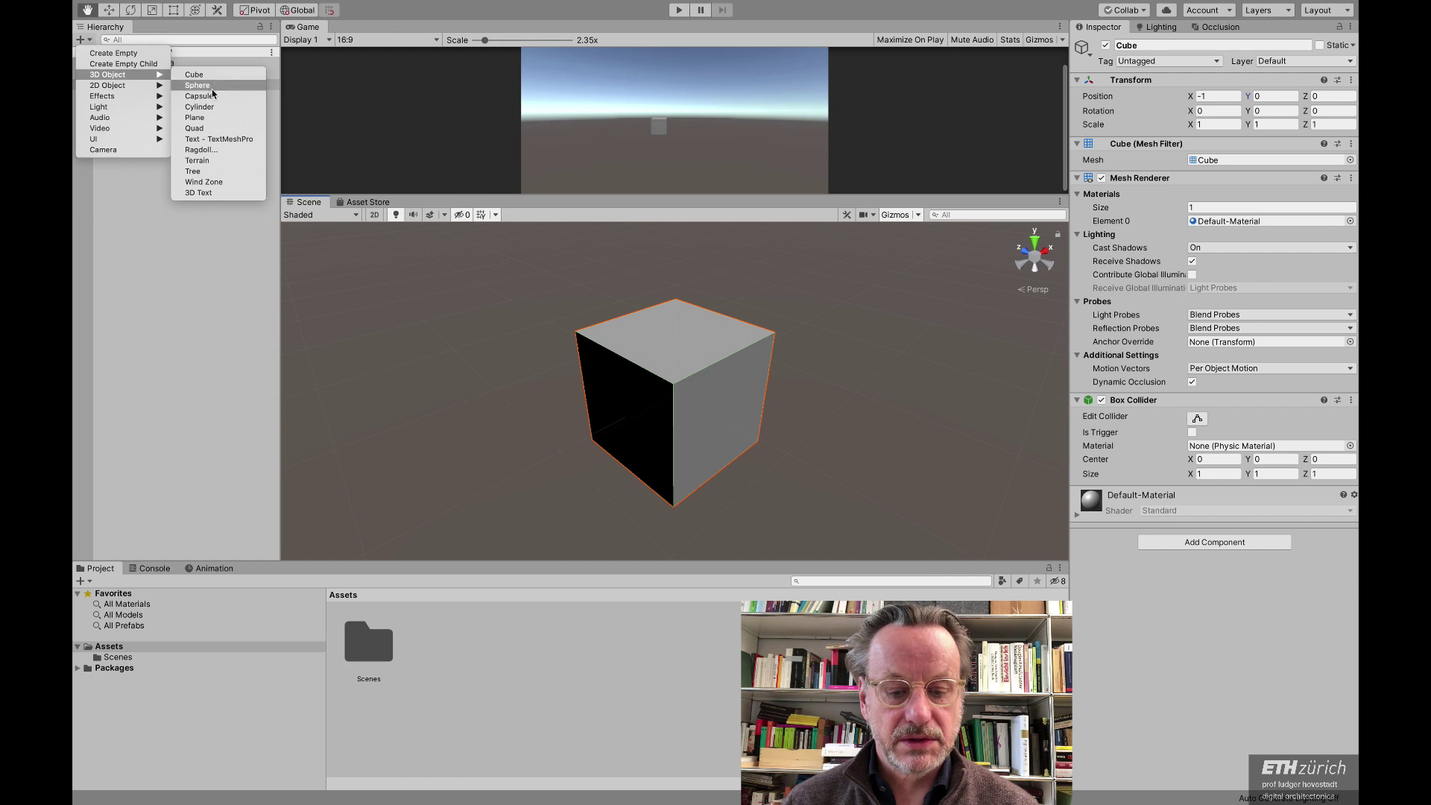
left_click(212, 116)
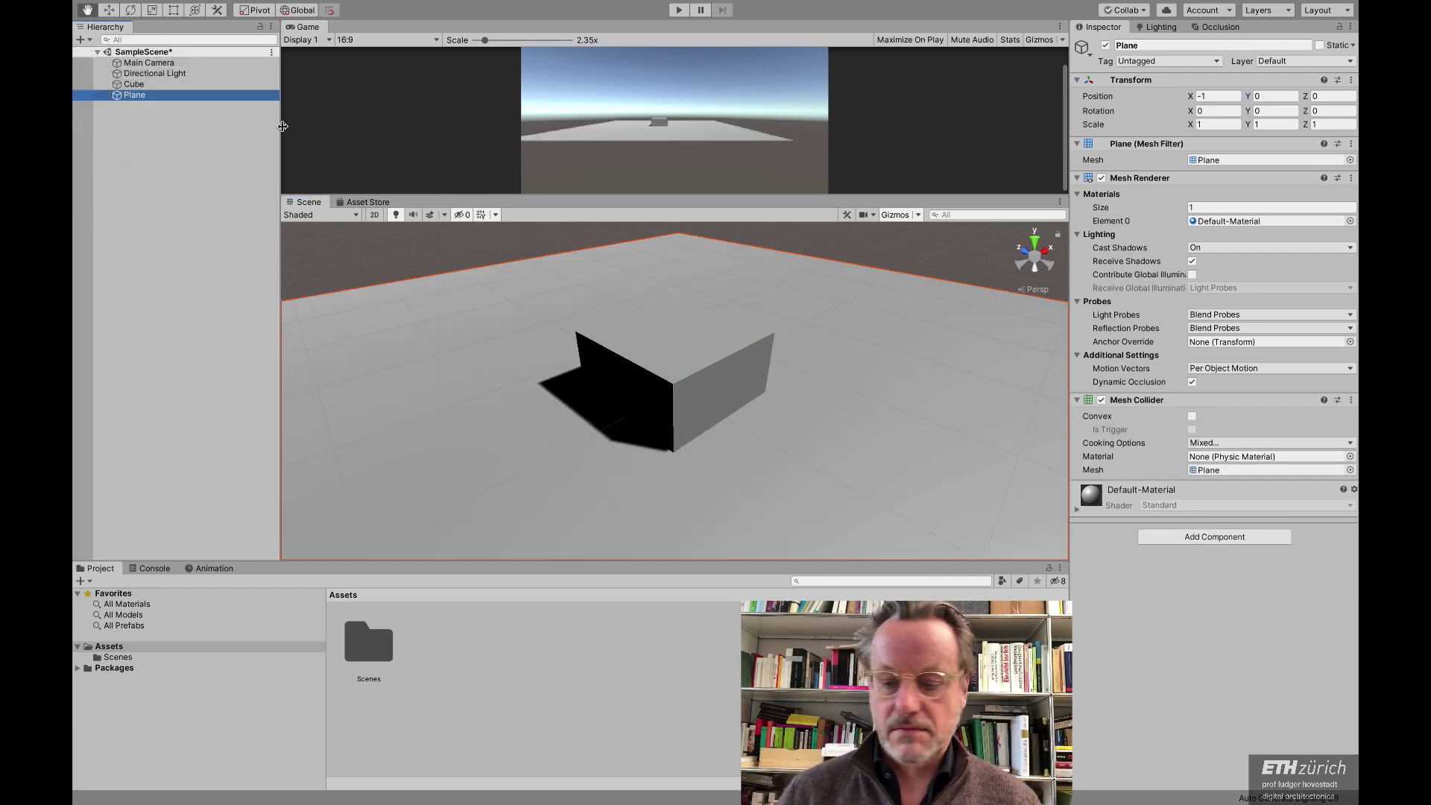
Step: Try the Rotate and Scale tools on the cube, and raise it above the plane to Y 1.5 with the Move tool
left_click(139, 85)
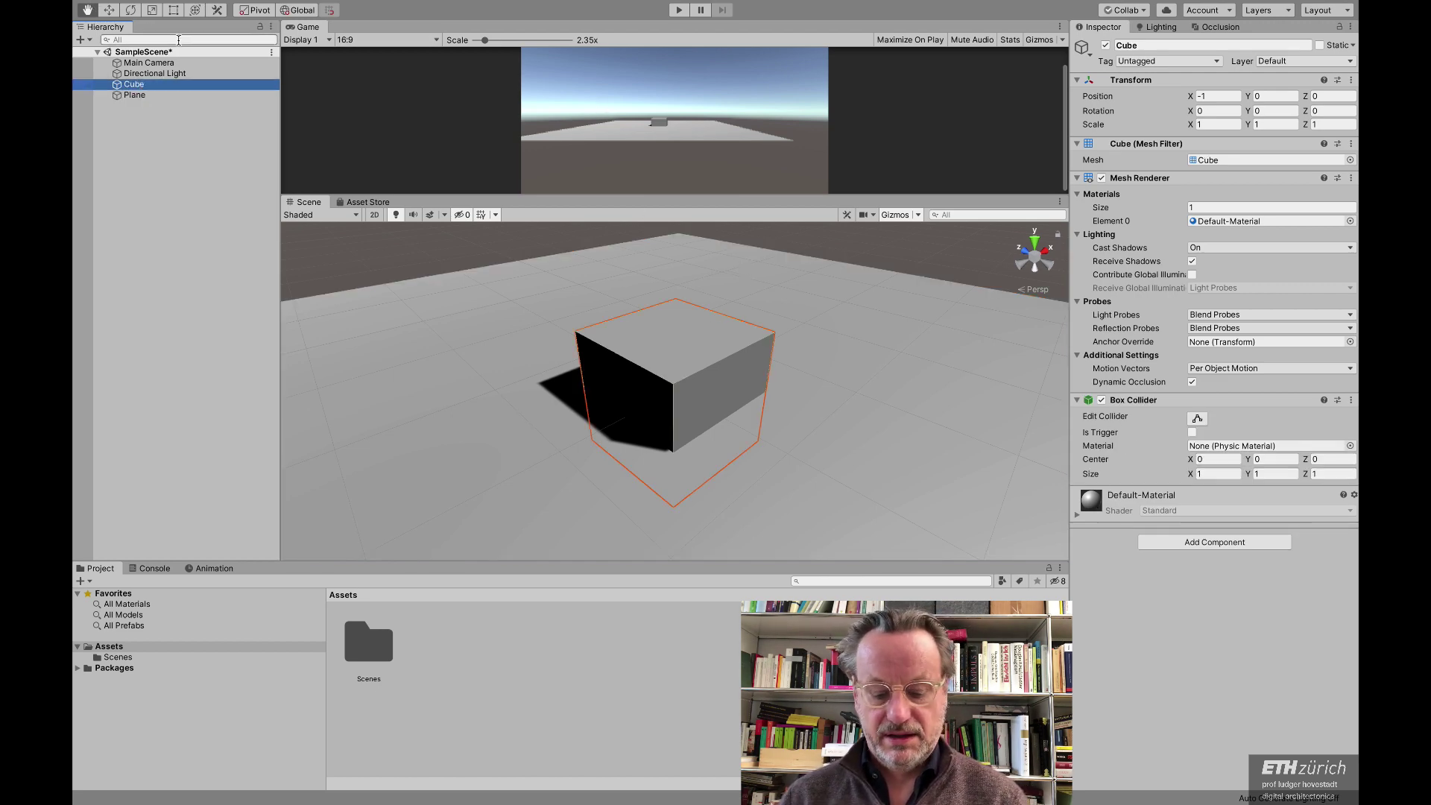
key("w")
key("e")
key("r")
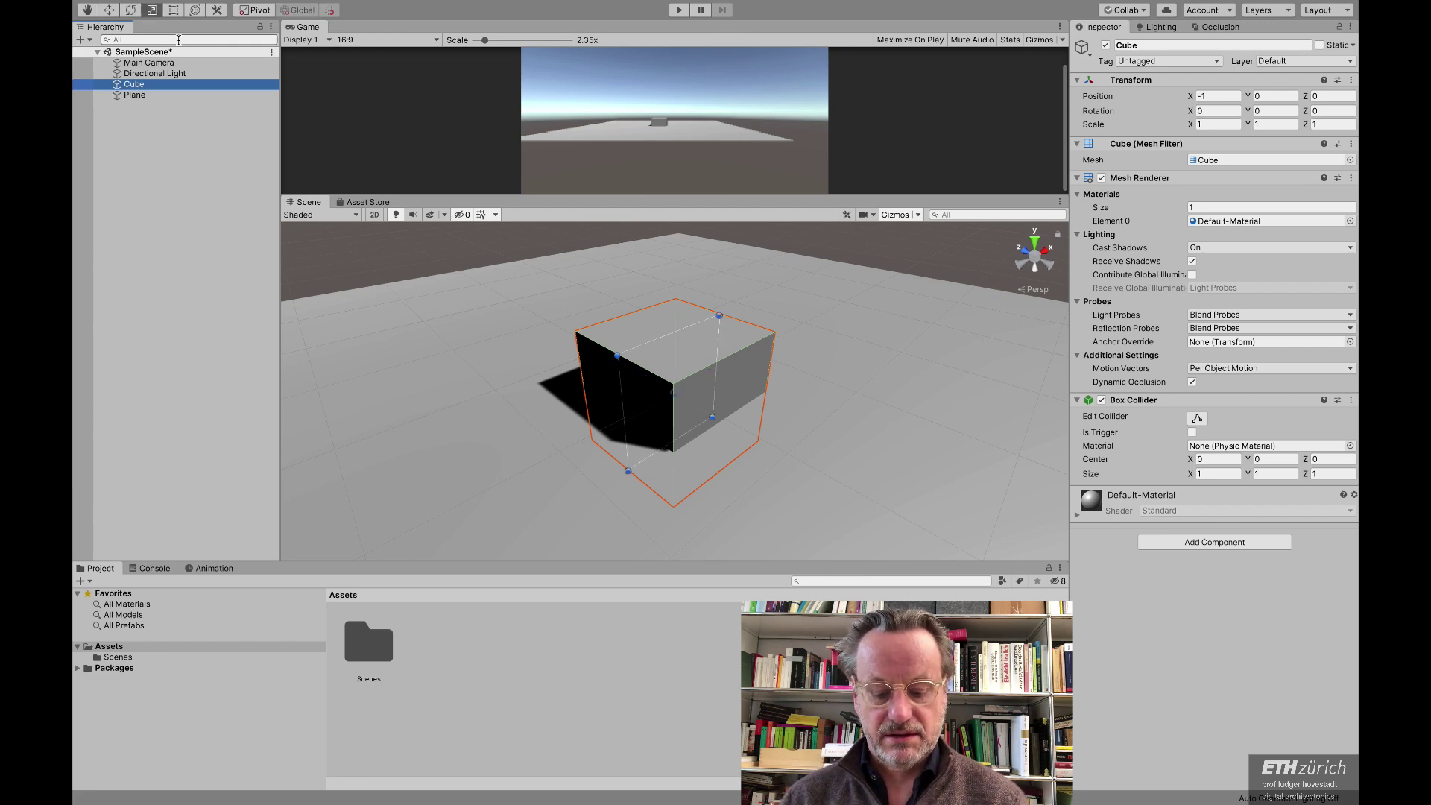
key("r")
key("e")
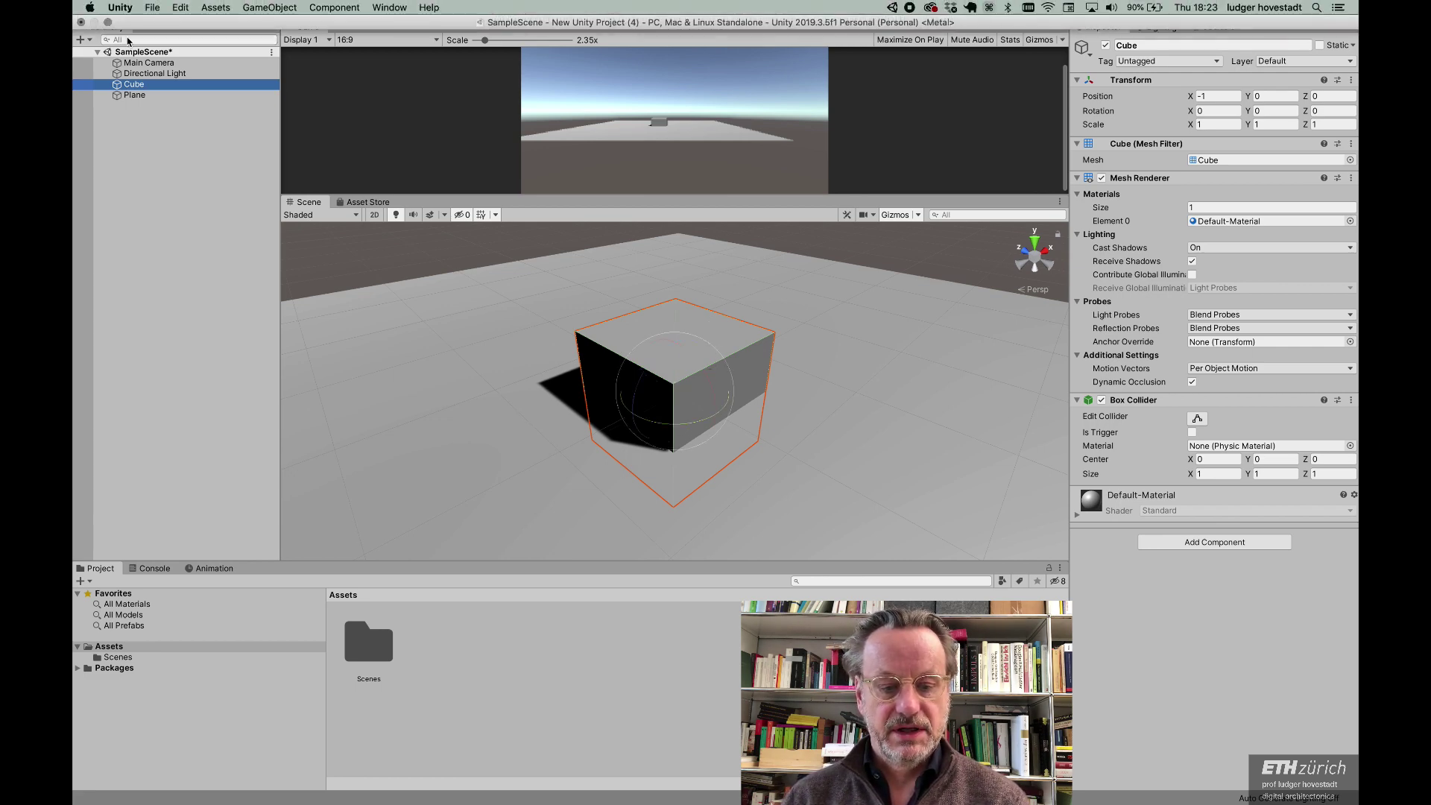
key("w")
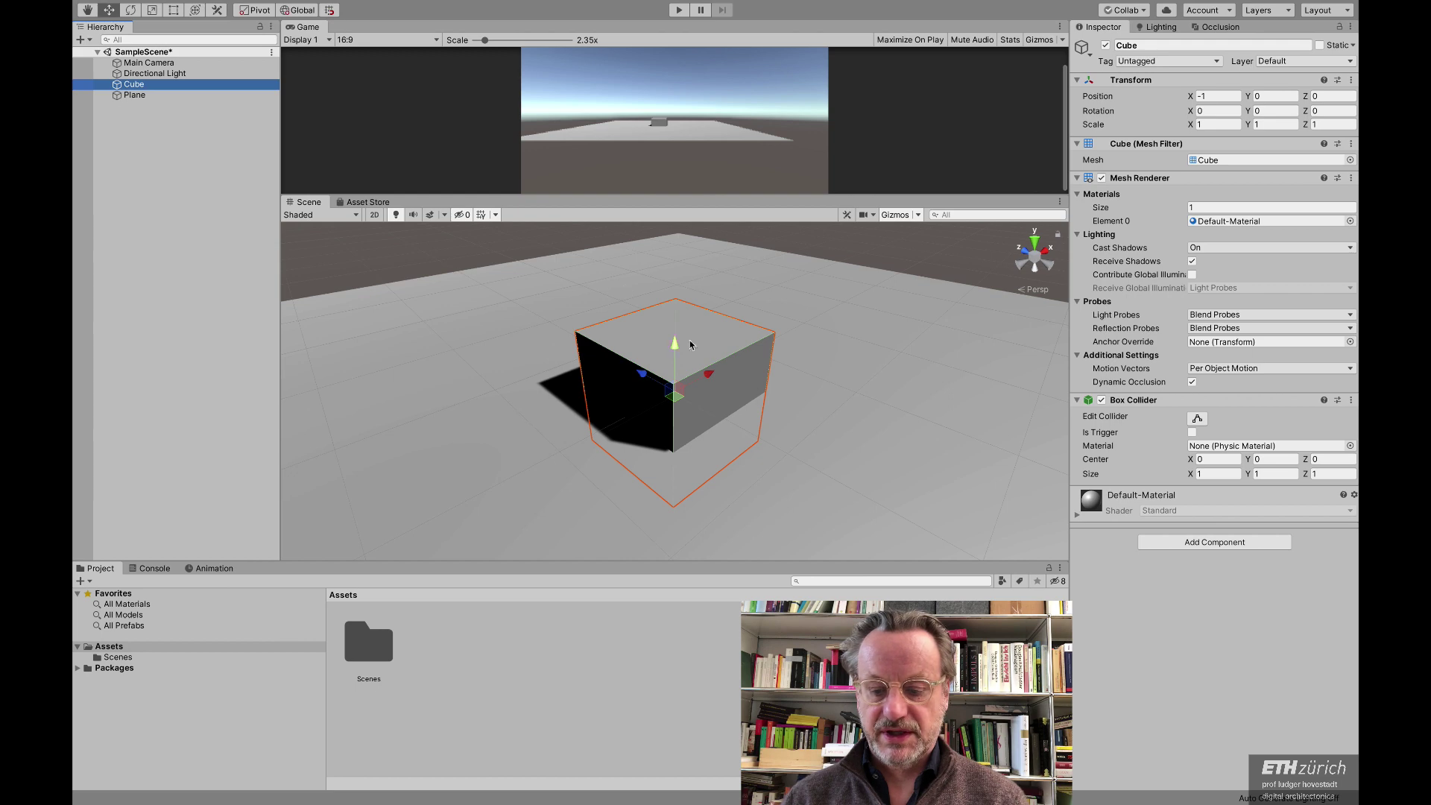
left_click_drag(674, 342, 678, 217)
Step: Add a Rigidbody physics component to the cube and look over its Mass, Drag and Angular Drag settings
scroll(721, 363, "up", 10, "alt")
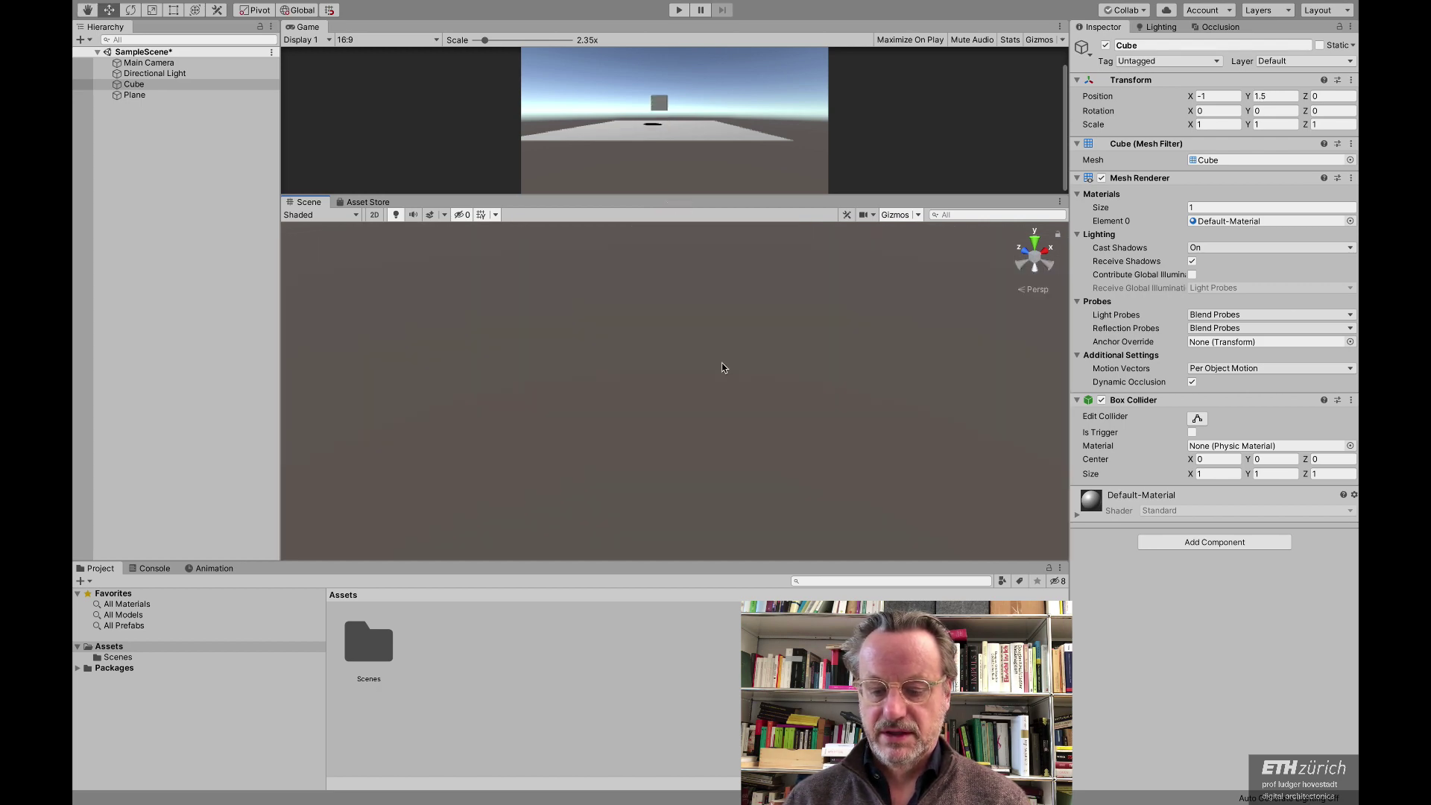
scroll(722, 366, "down", 10)
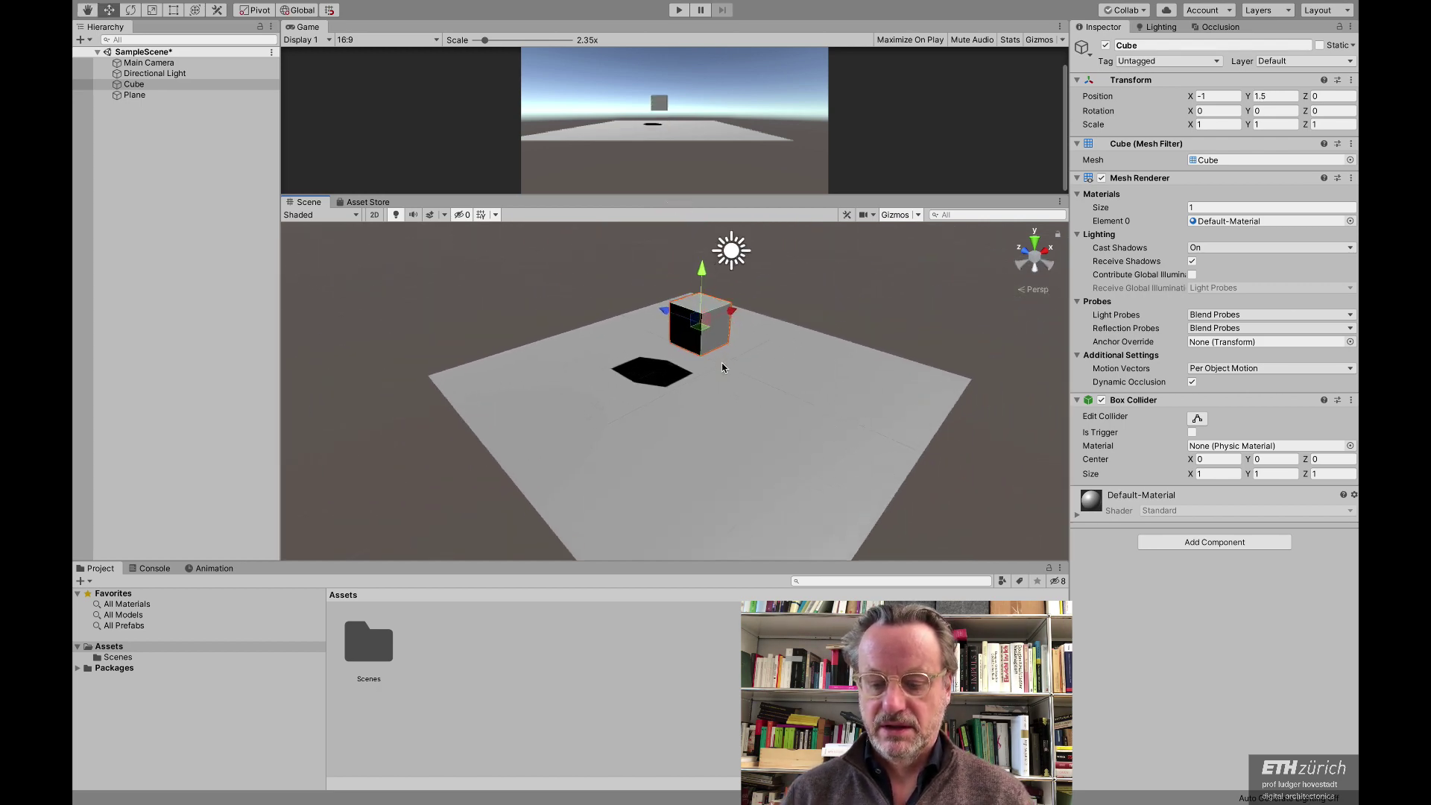
scroll(722, 367, "up", 2)
scroll(722, 366, "down", 4)
scroll(722, 367, "up", 1)
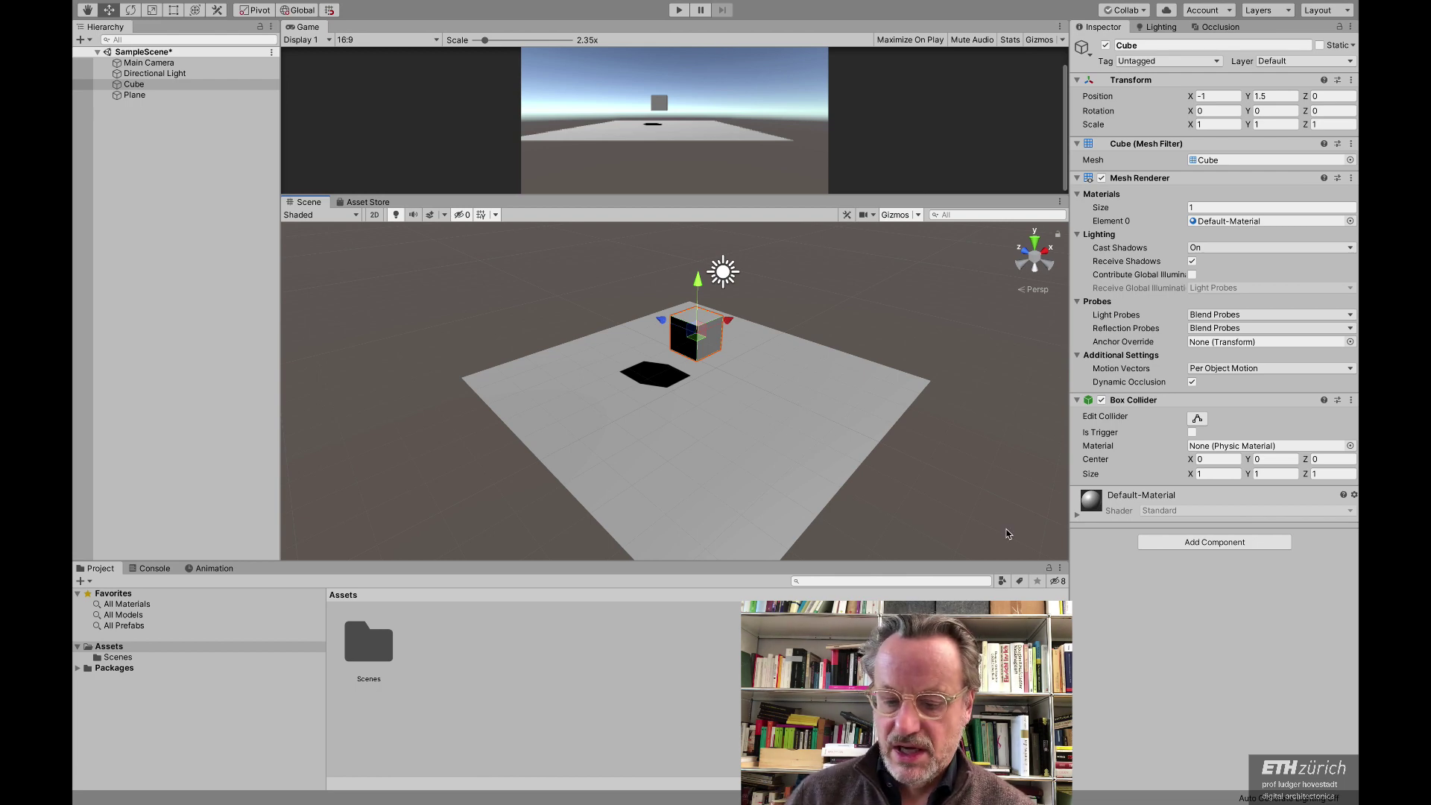
left_click(1237, 544)
left_click(1177, 709)
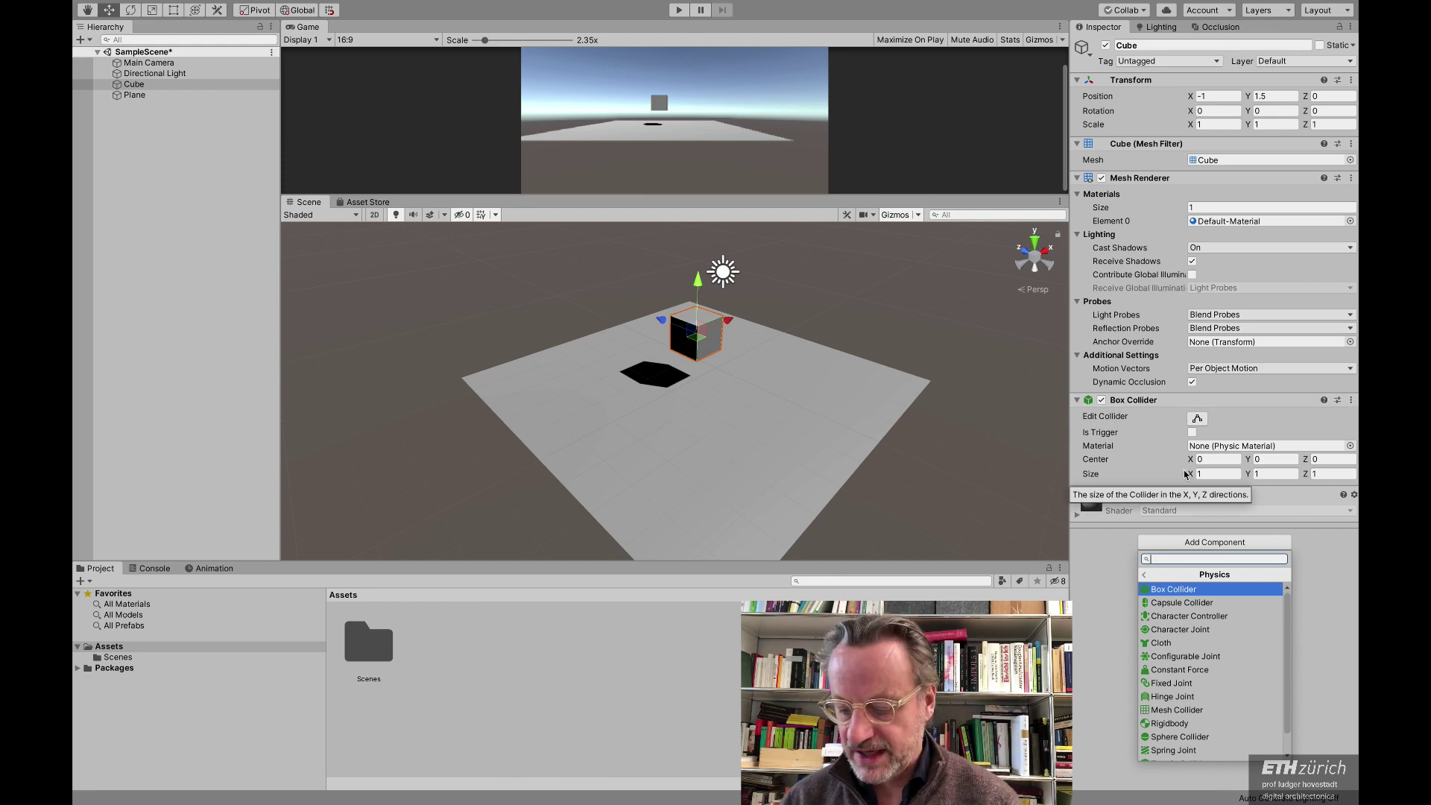
left_click(1185, 724)
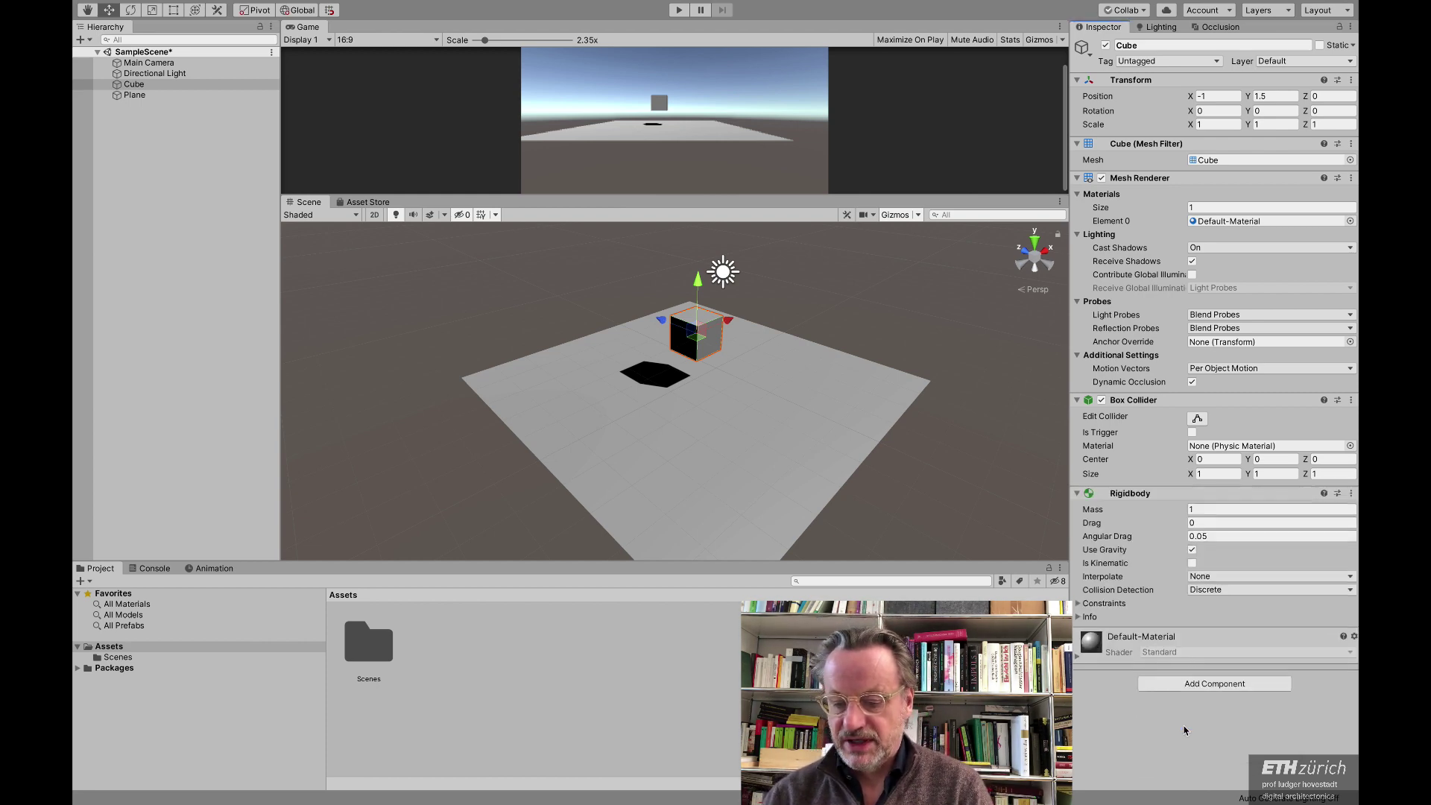
left_click(1192, 508)
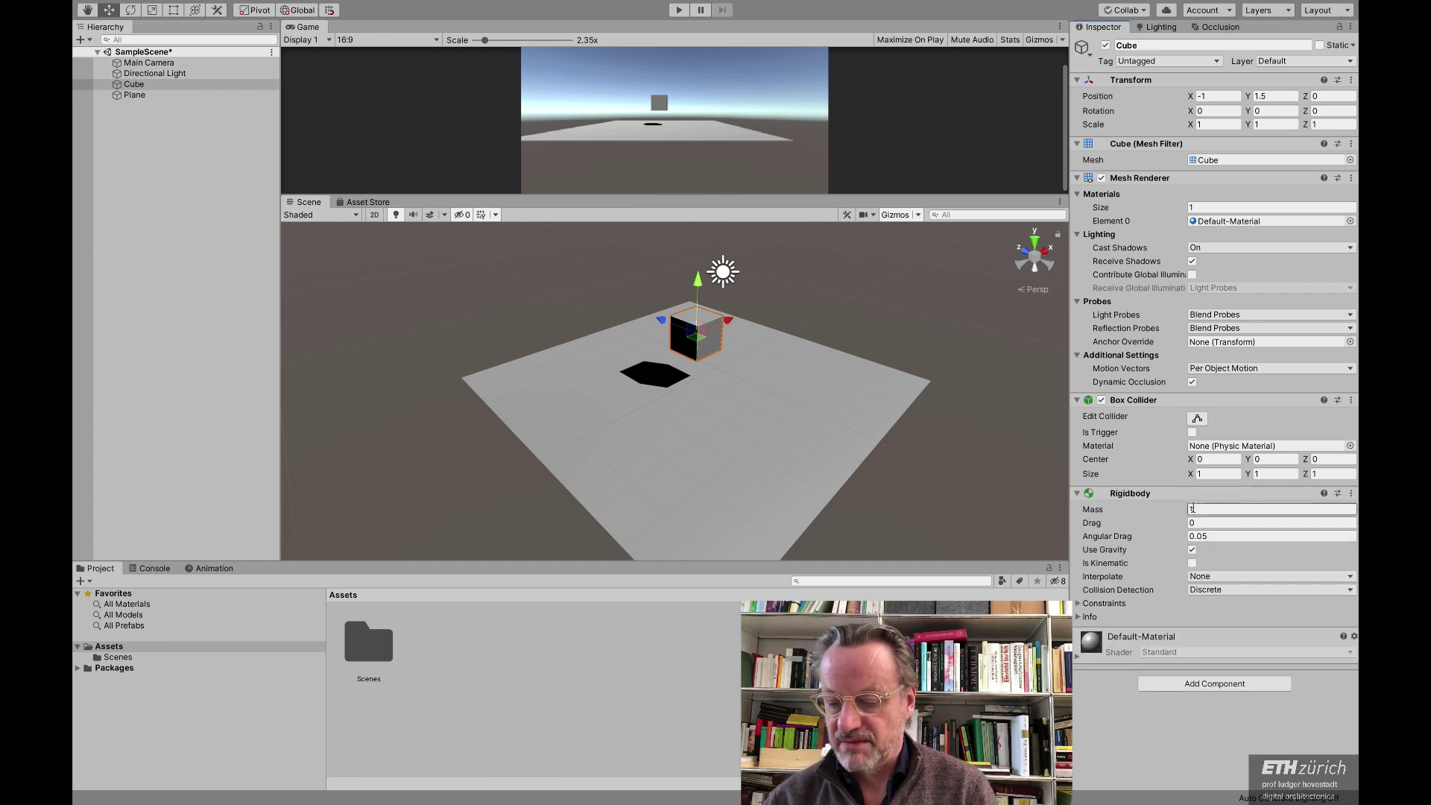
left_click(1205, 524)
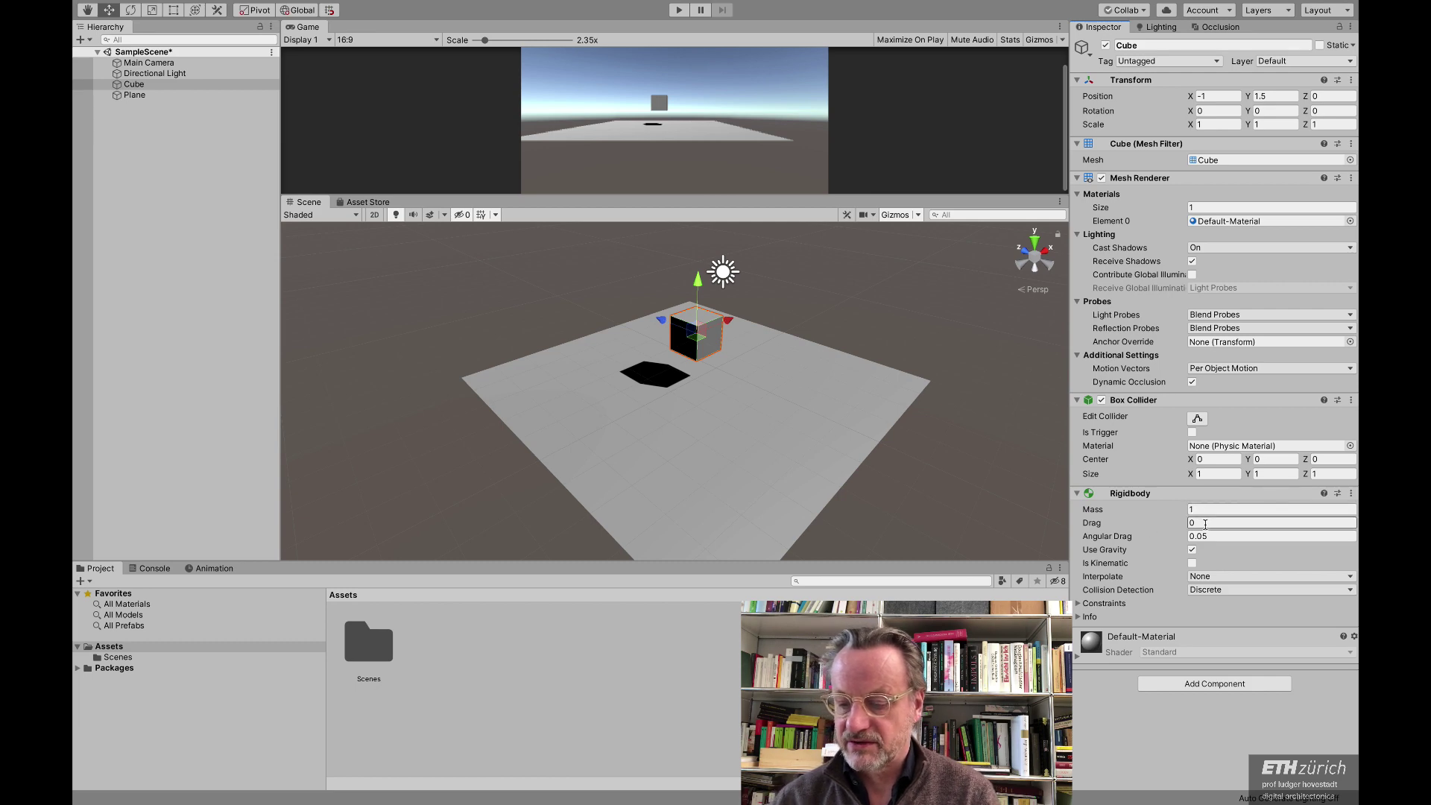
left_click(1214, 535)
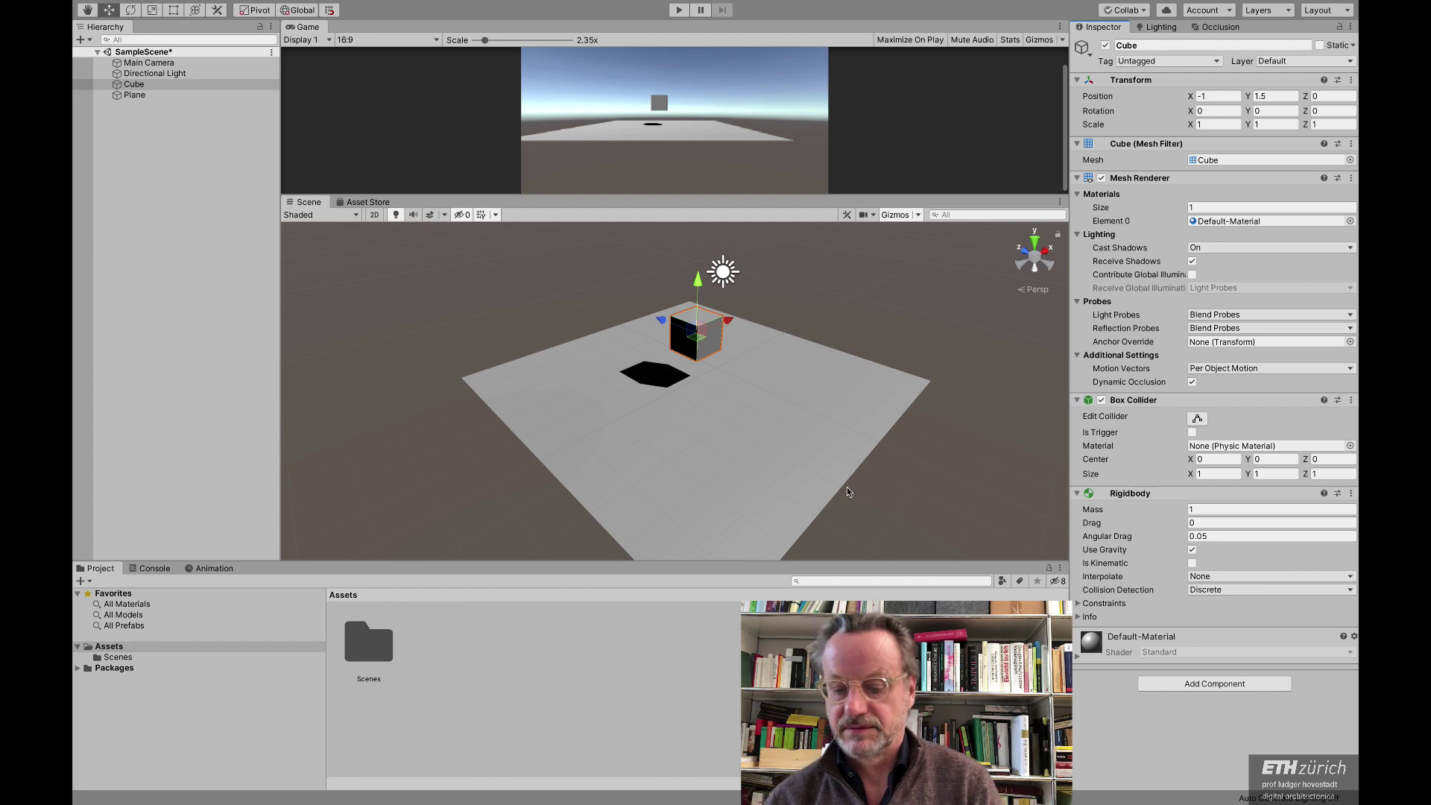
Step: Play the scene, try moving the cube up and along Z while it runs, and stop playback
scroll(762, 421, "down", 3)
scroll(761, 422, "up", 4)
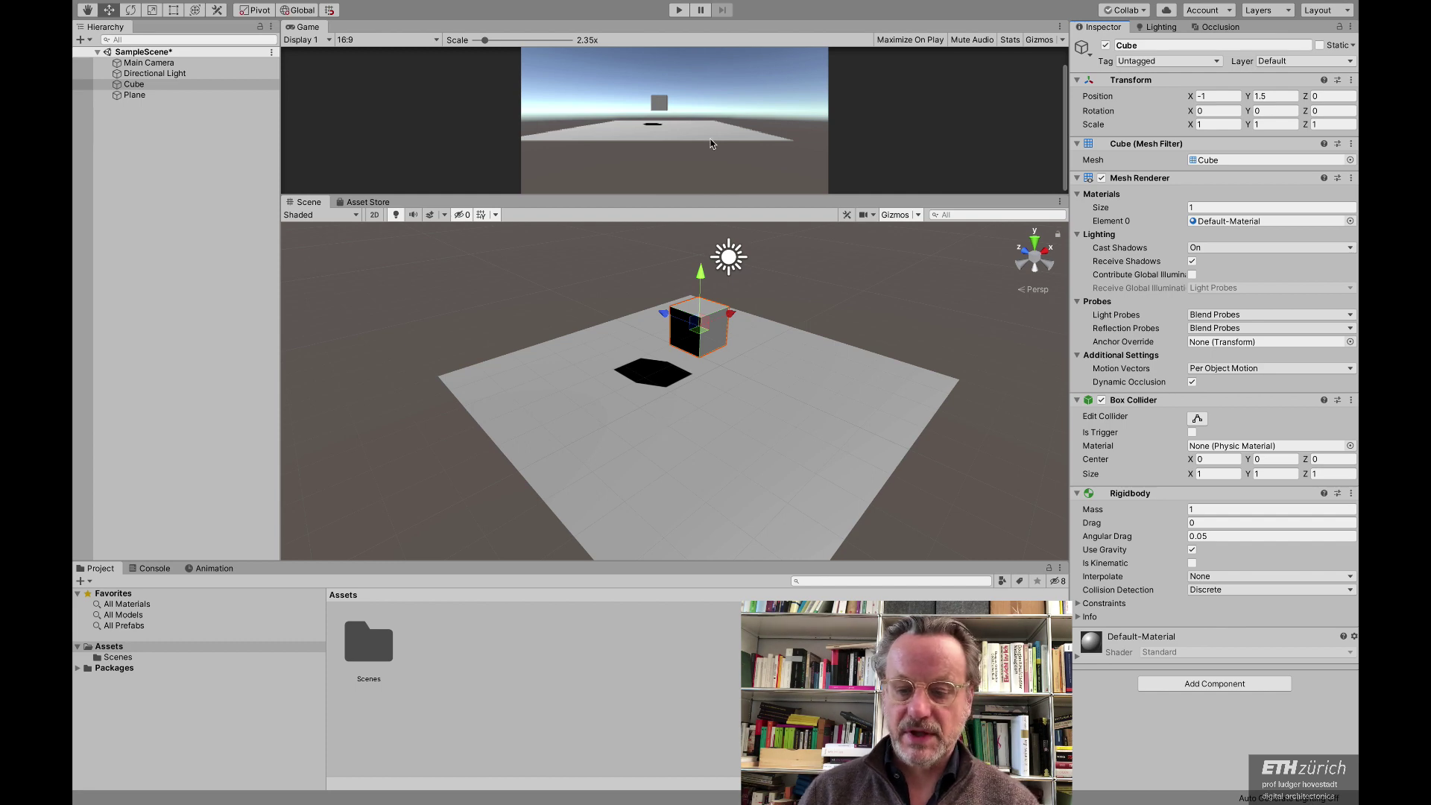
left_click(969, 360)
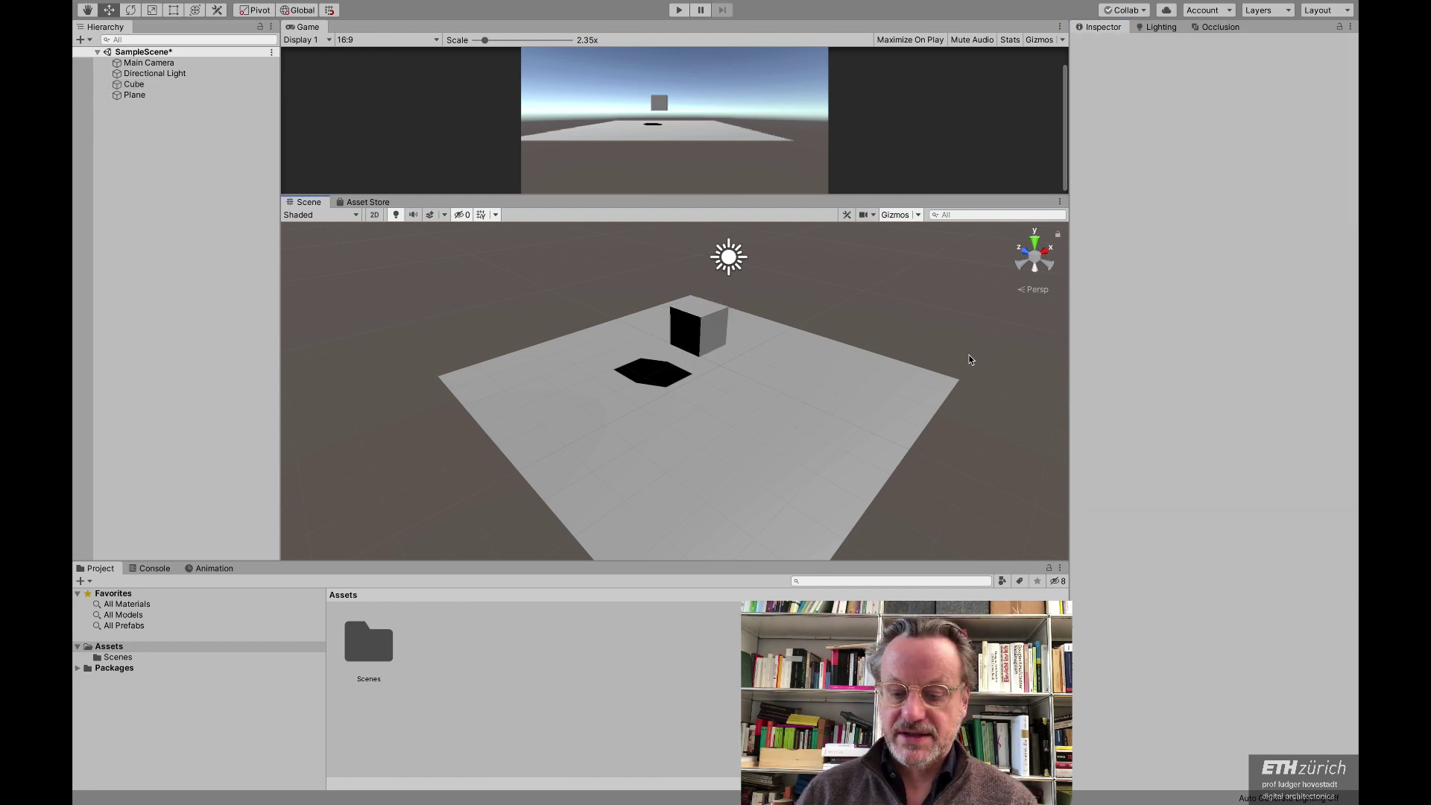
left_click(679, 10)
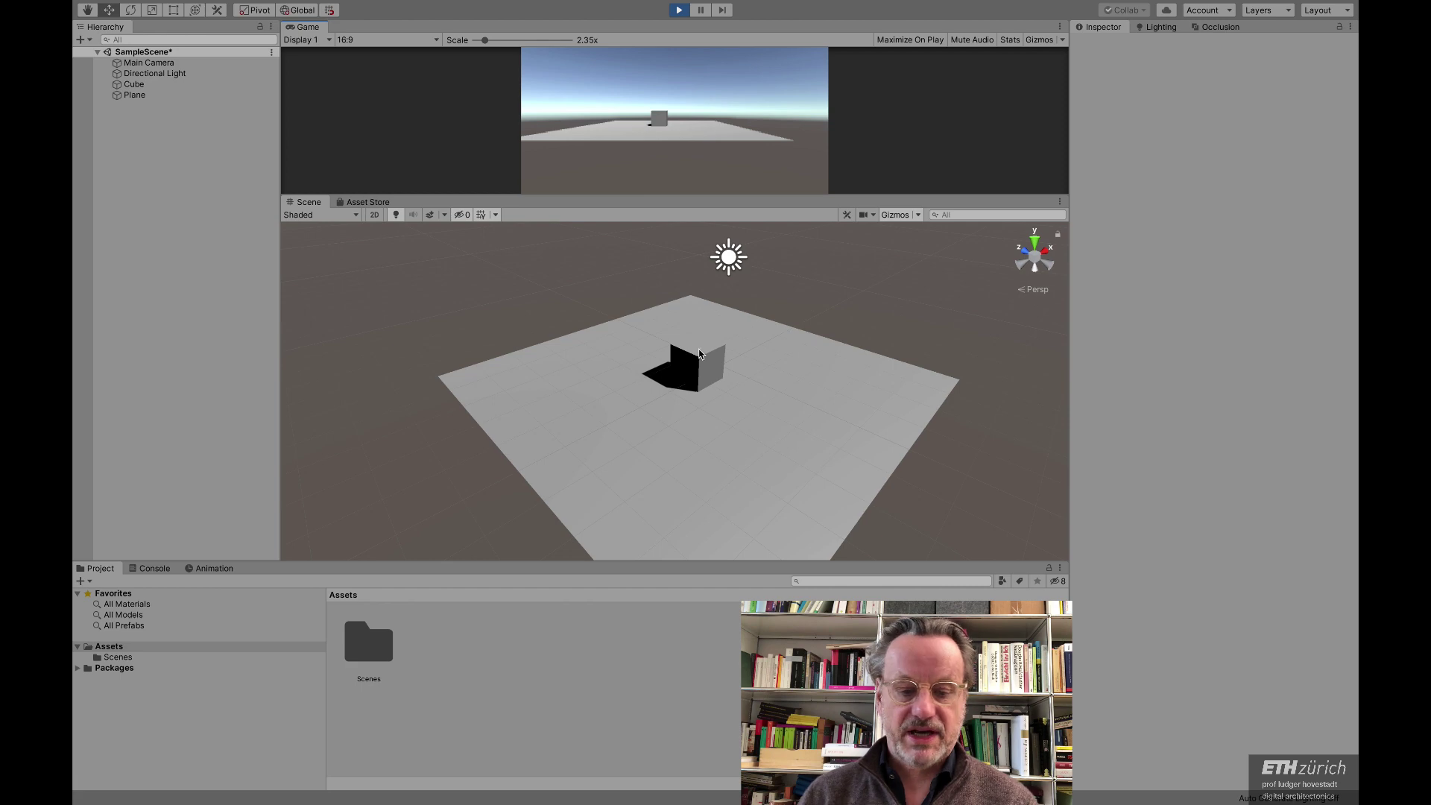
left_click(161, 86)
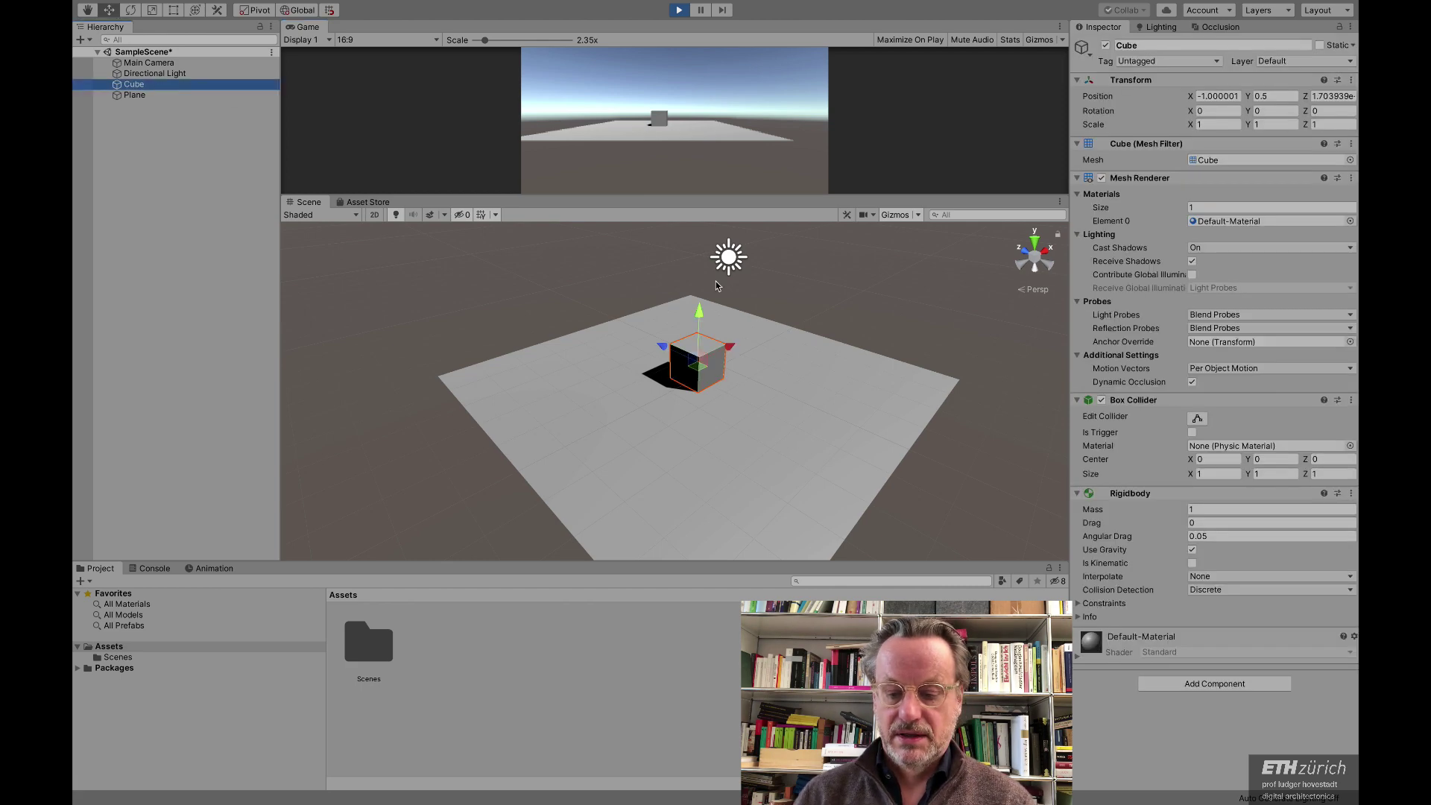
left_click_drag(699, 309, 713, 212)
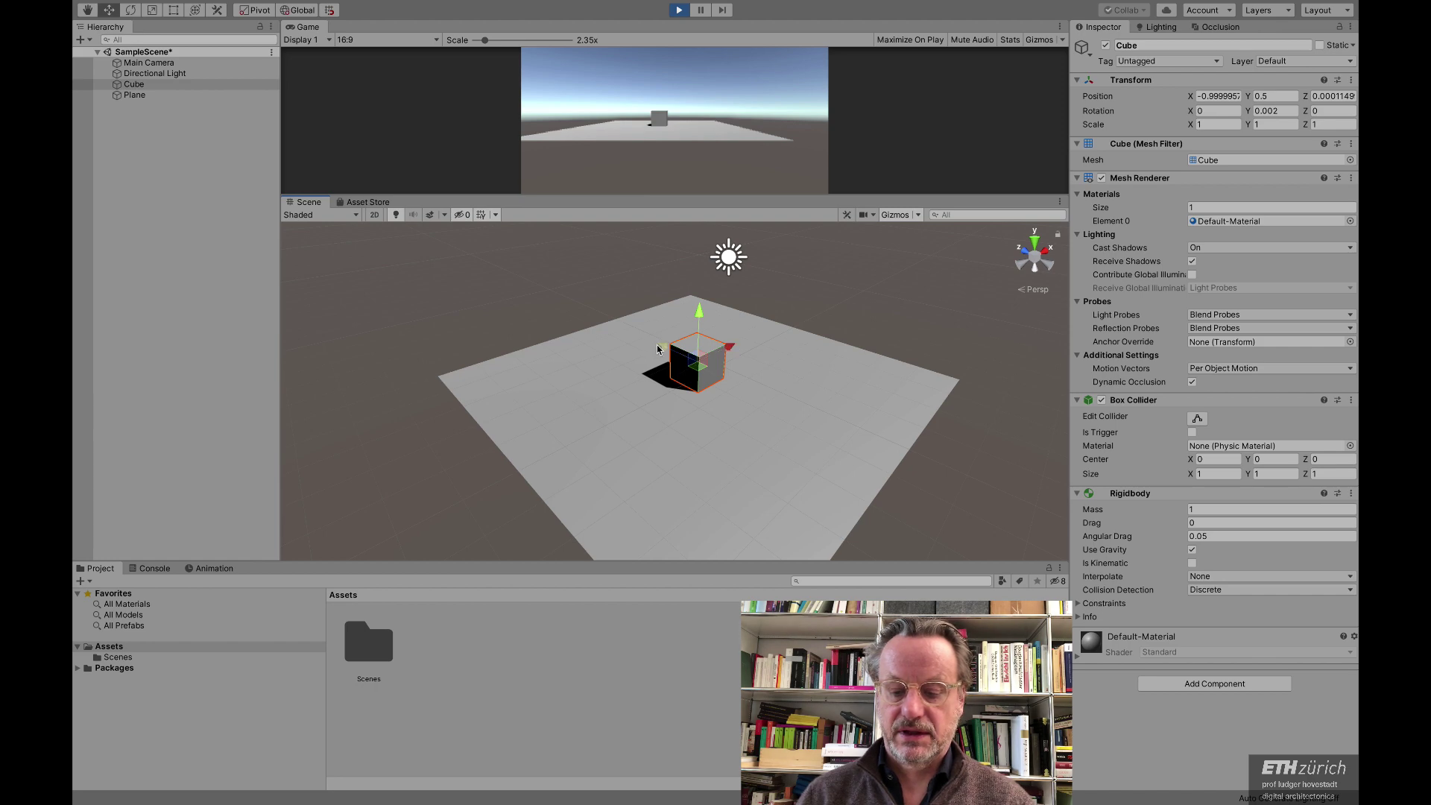
left_click_drag(658, 348, 790, 415)
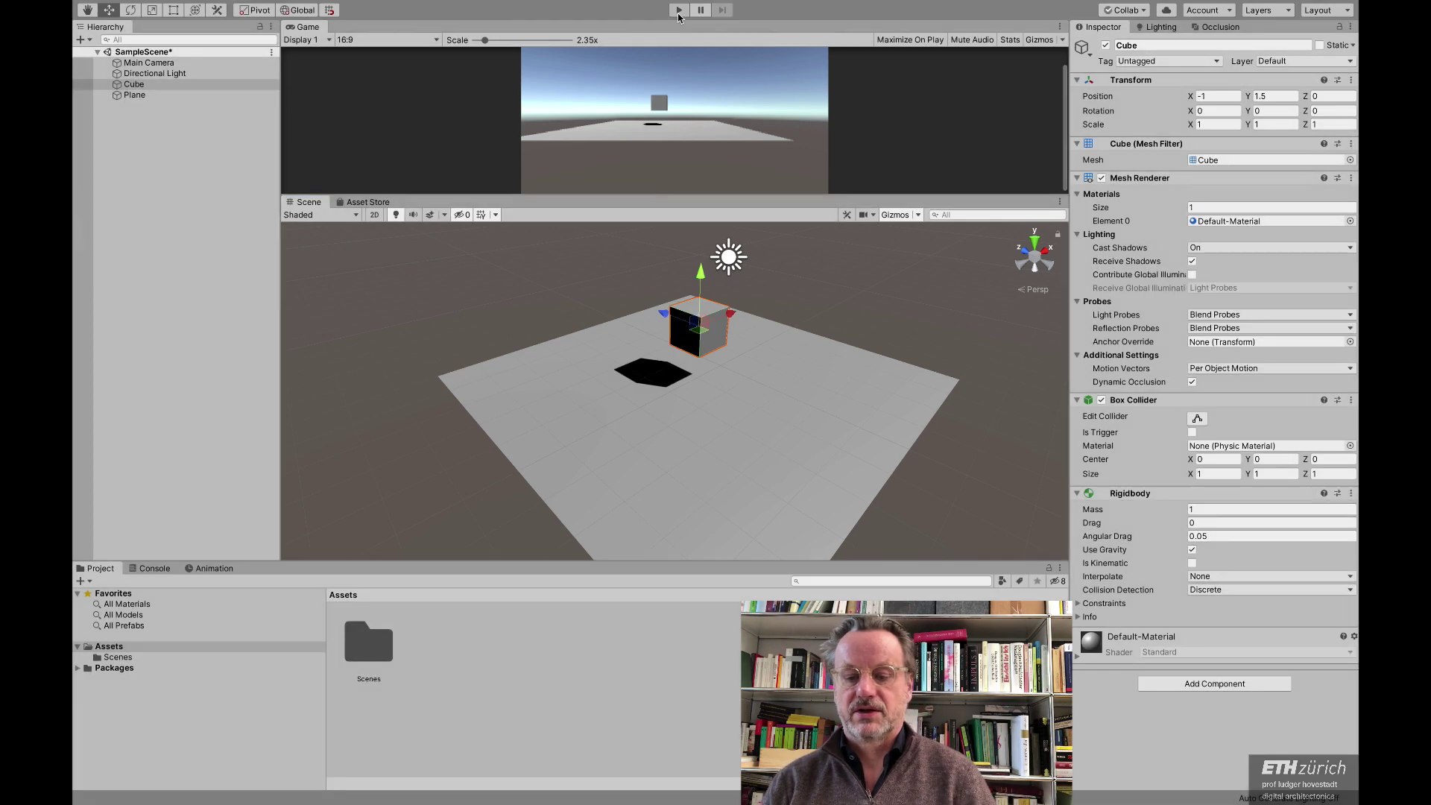
left_click(679, 10)
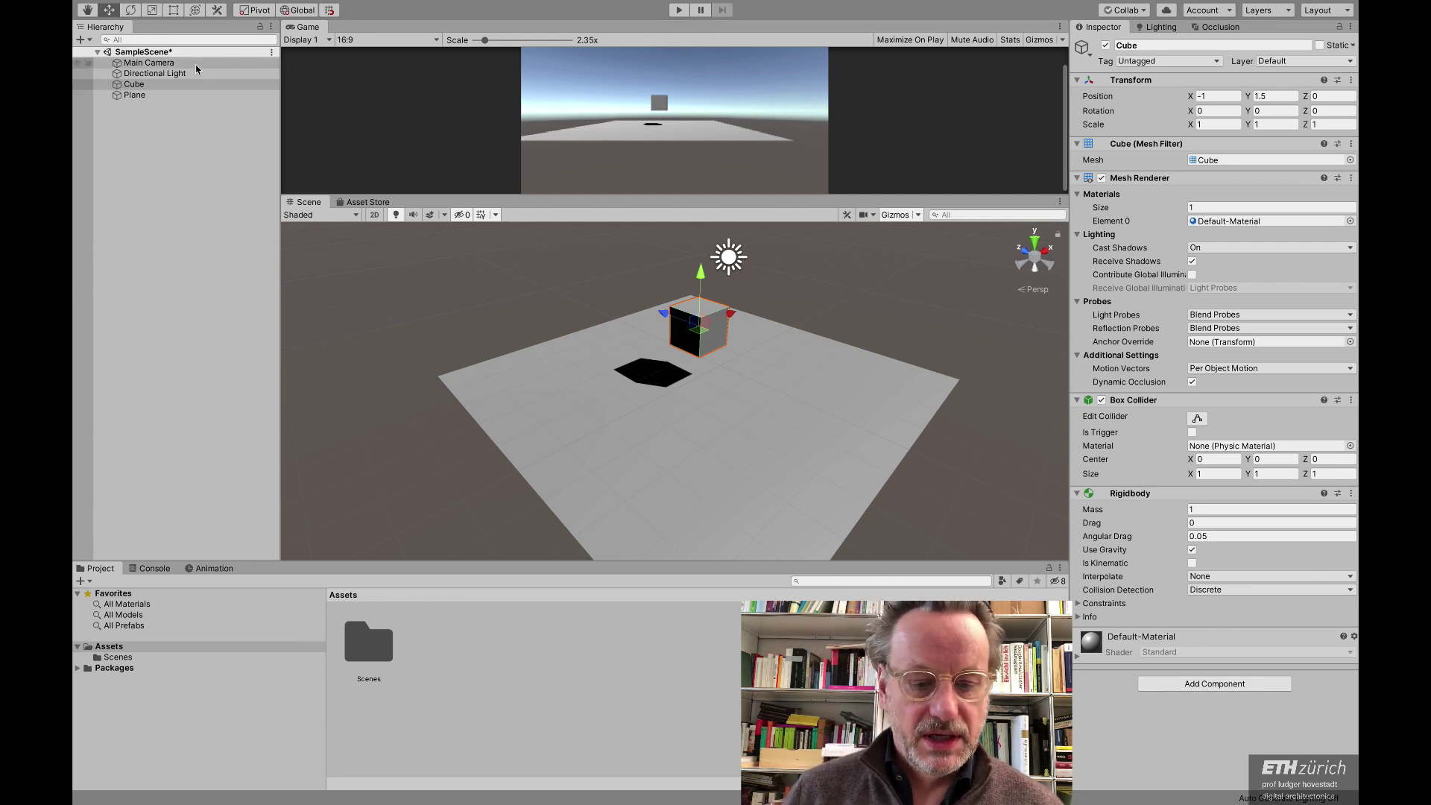
Step: Add a 3D sphere and place it above the cube's edge at X -1.47, Y 3.7
left_click(82, 39)
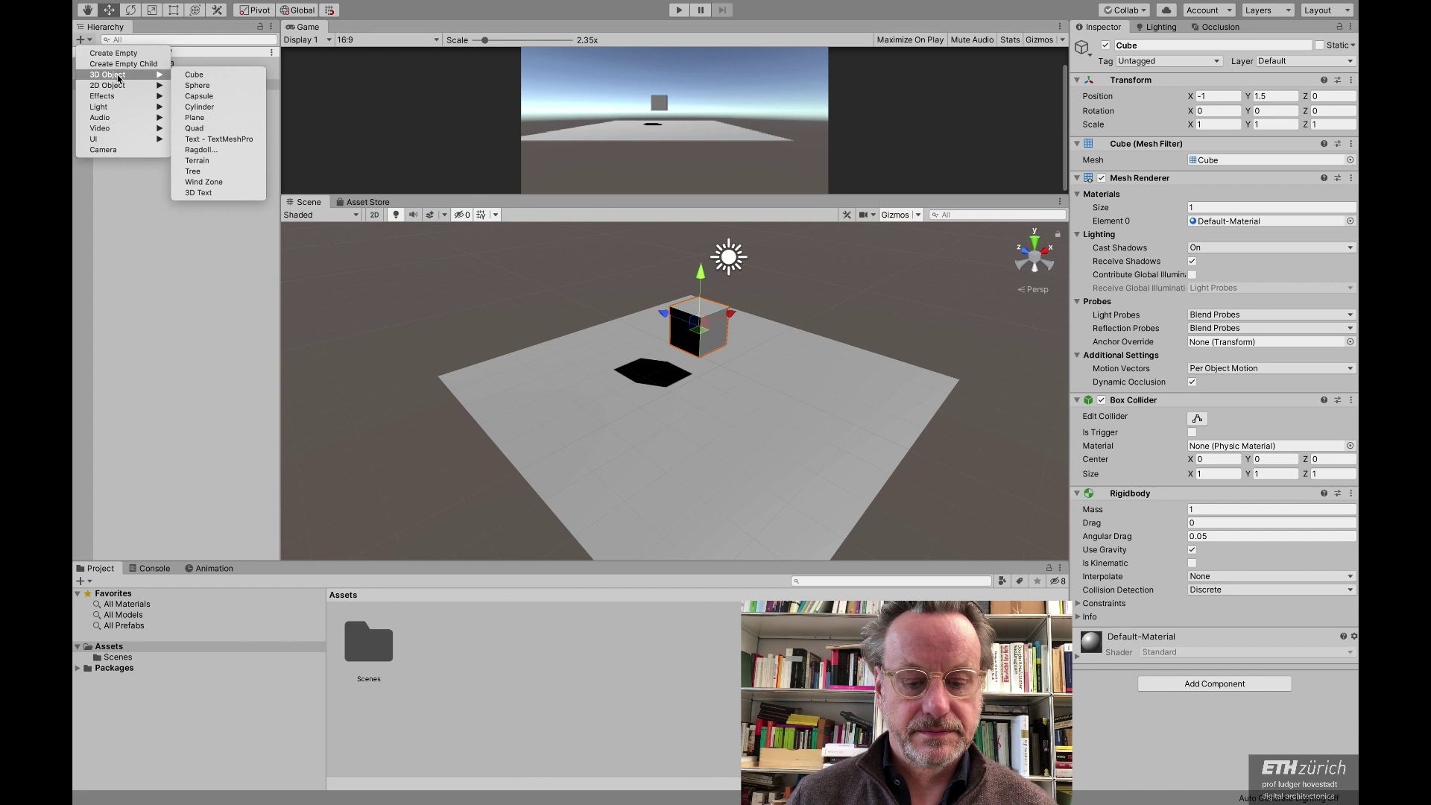
left_click(197, 85)
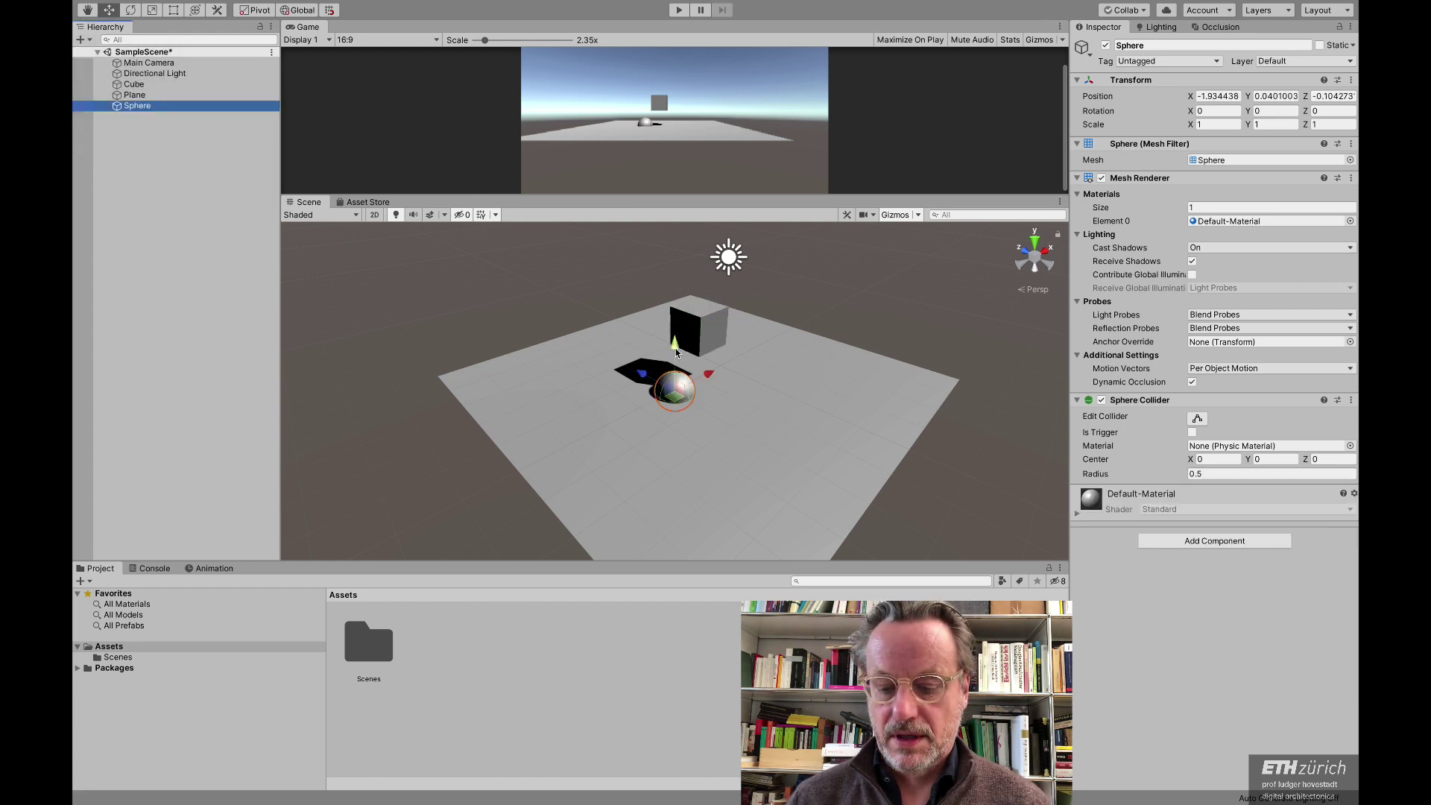
left_click_drag(684, 389, 679, 236)
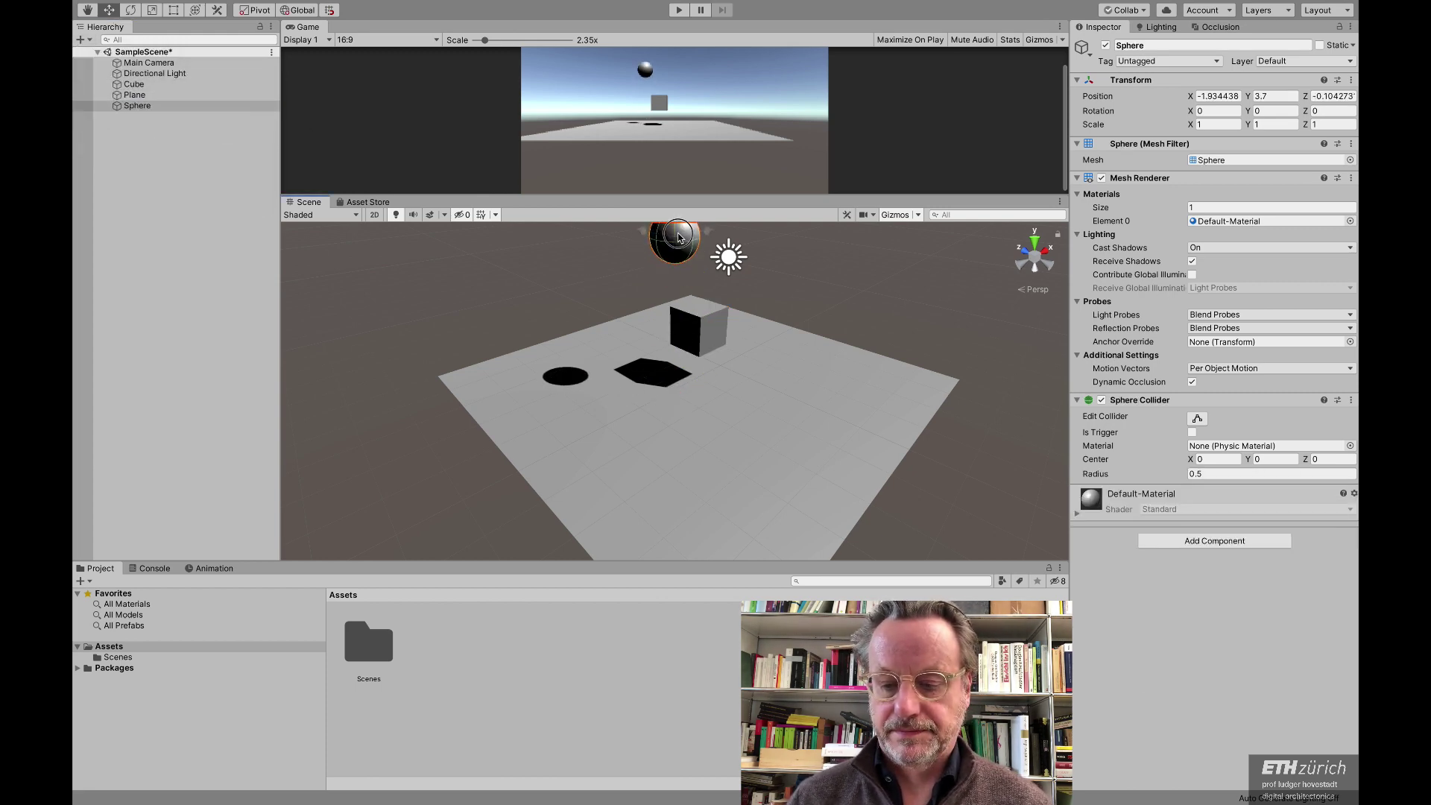
scroll(794, 311, "up", 3)
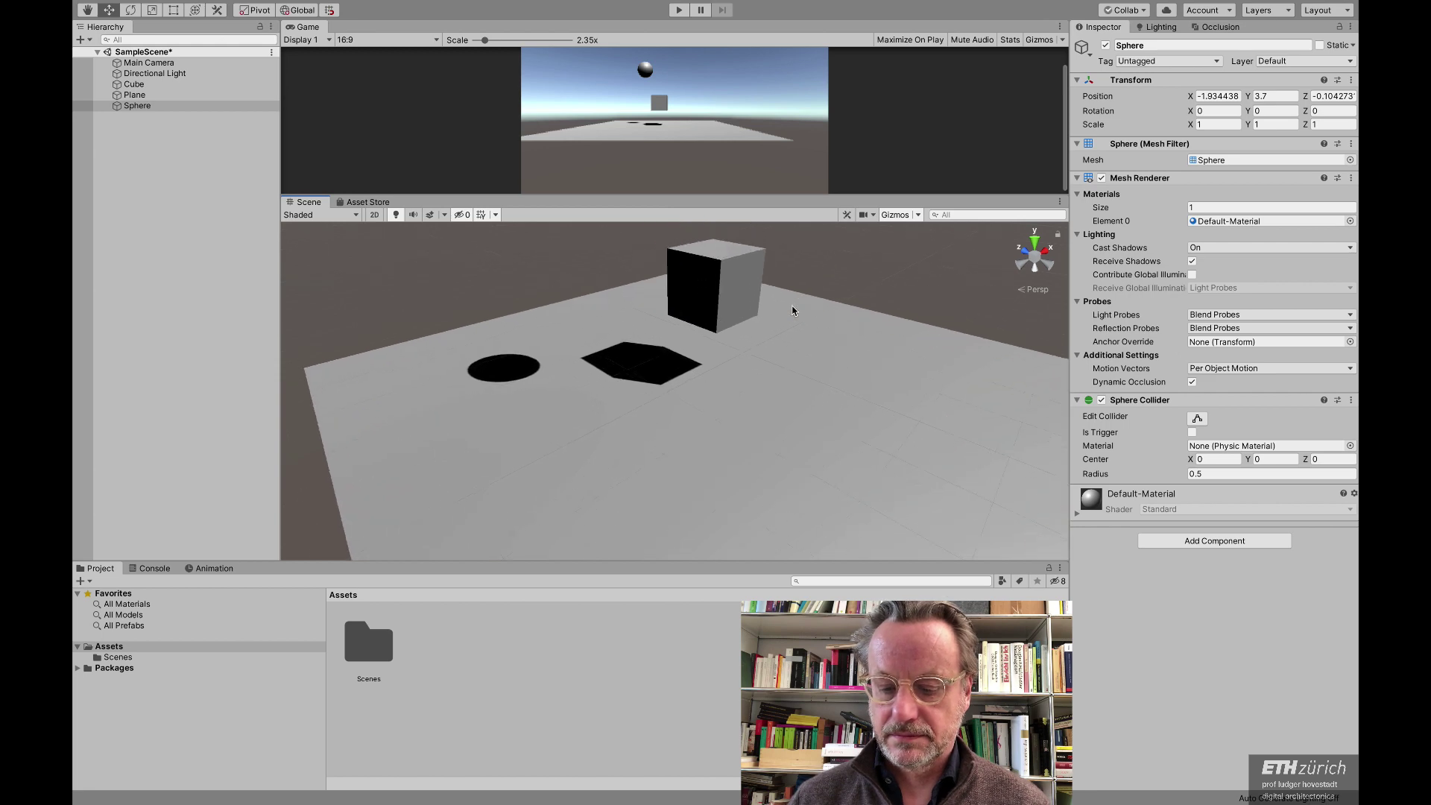
scroll(794, 311, "down", 5)
left_click_drag(780, 312, 763, 485, "alt")
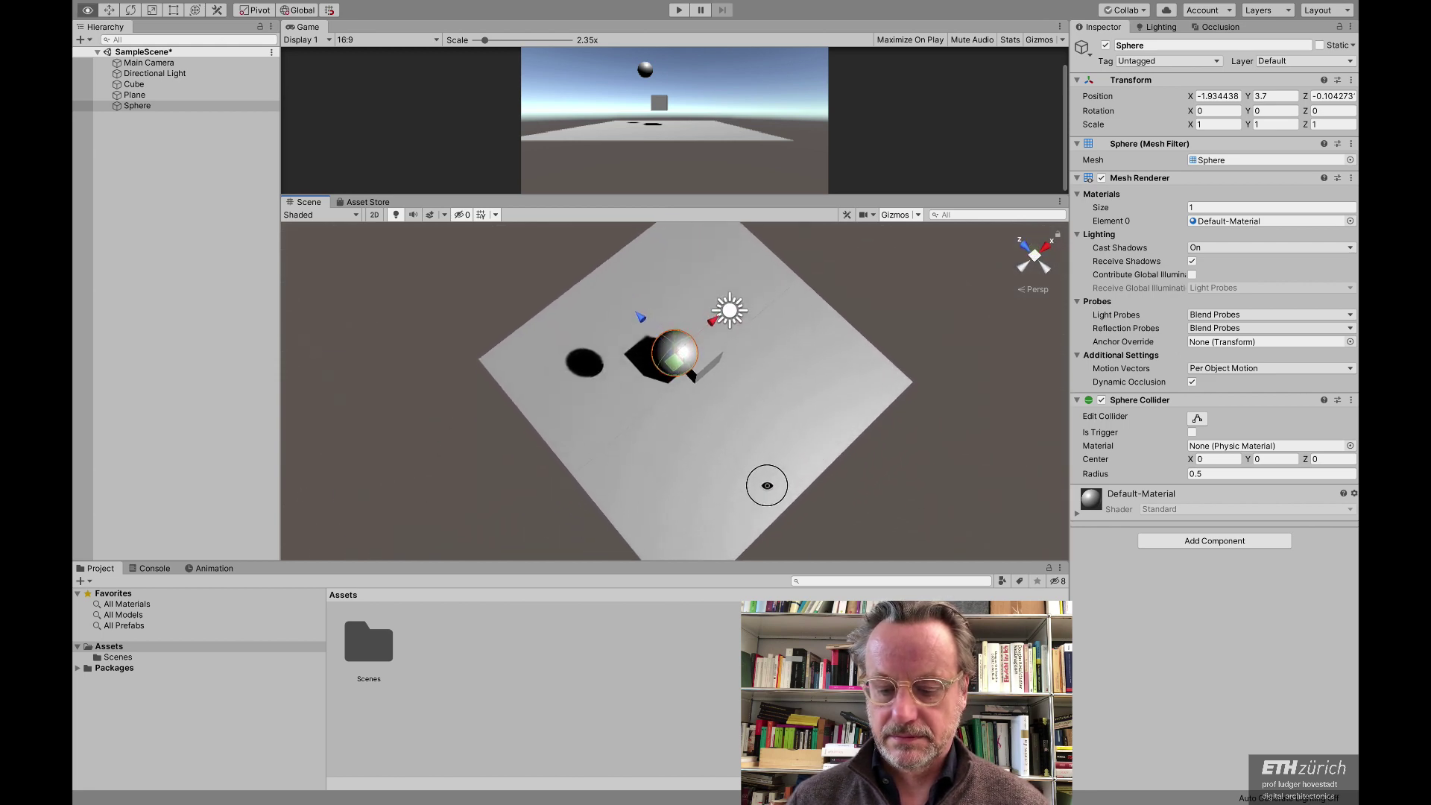
left_click_drag(713, 331, 729, 311)
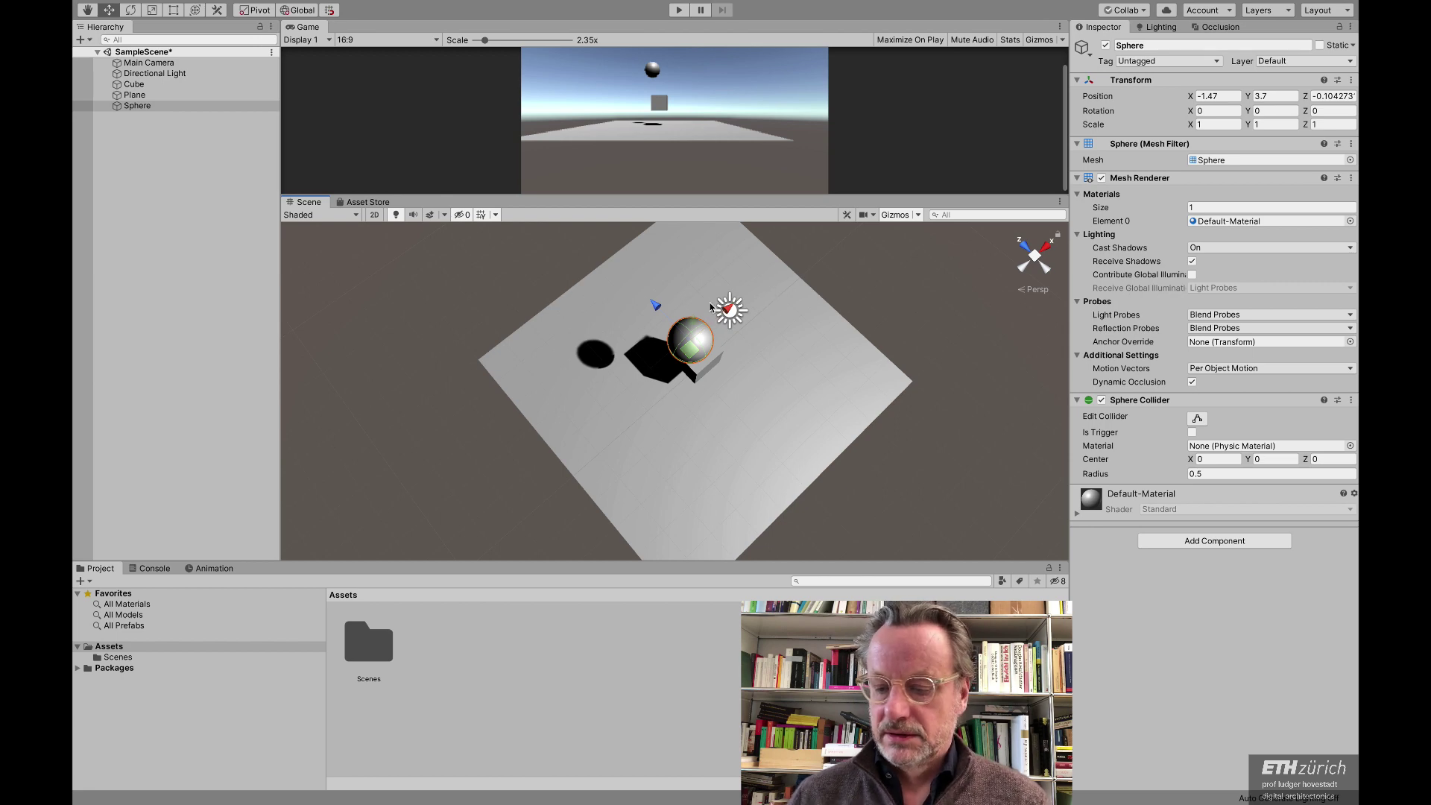
Step: Add a Rigidbody physics component to the sphere
left_click(1215, 541)
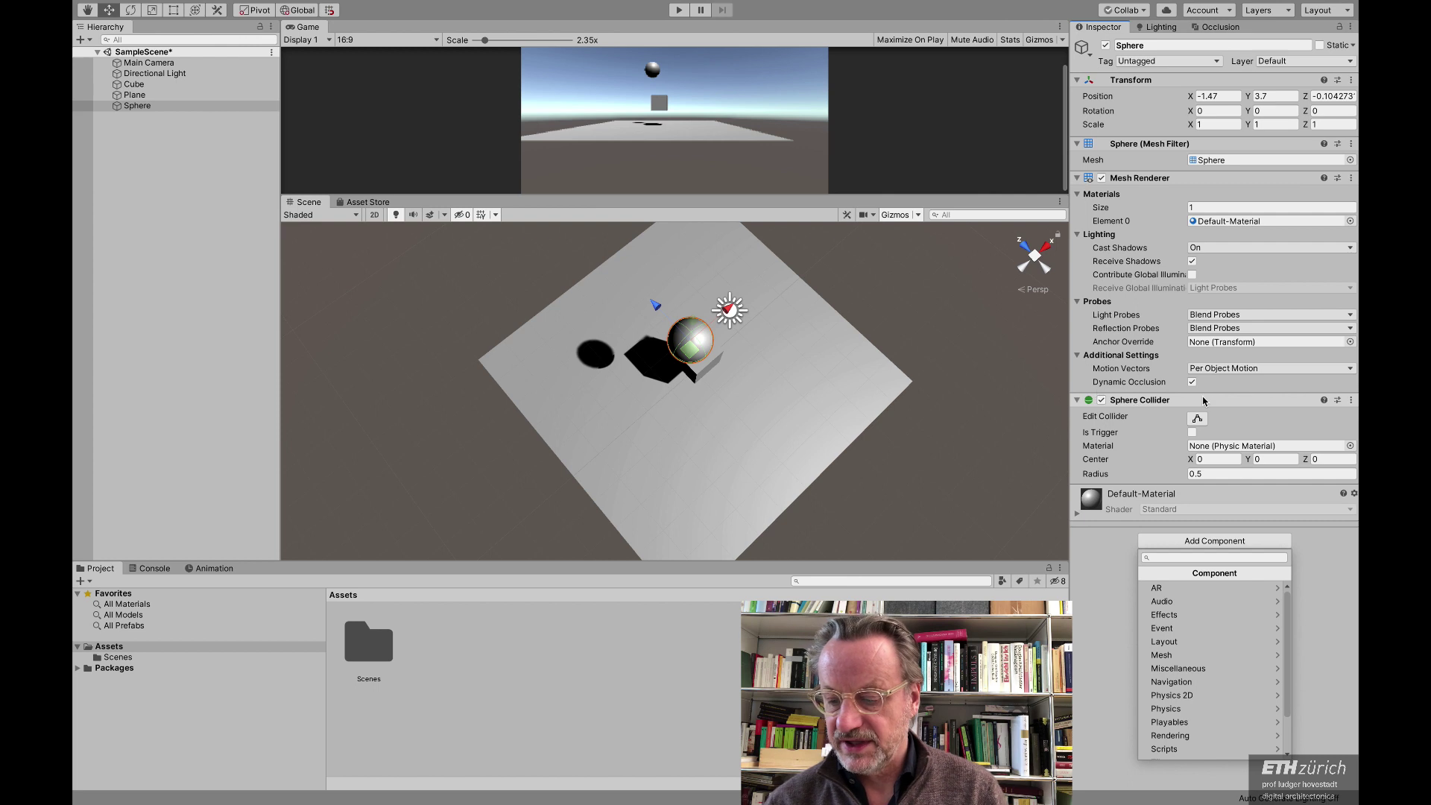
left_click(1181, 708)
left_click(1182, 723)
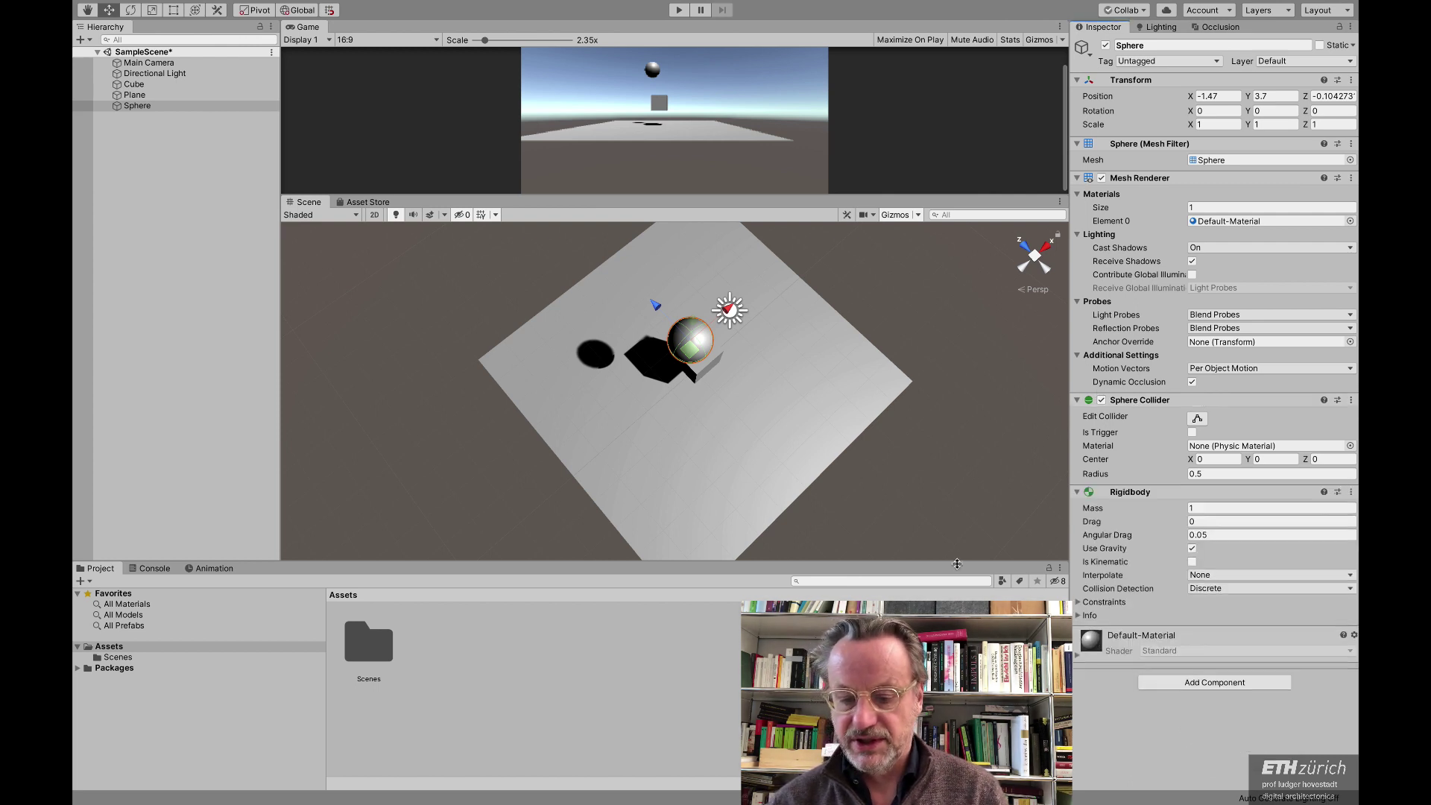
Step: Play the scene to test how the sphere falls onto the cube, and stop playback
scroll(859, 506, "down", 3)
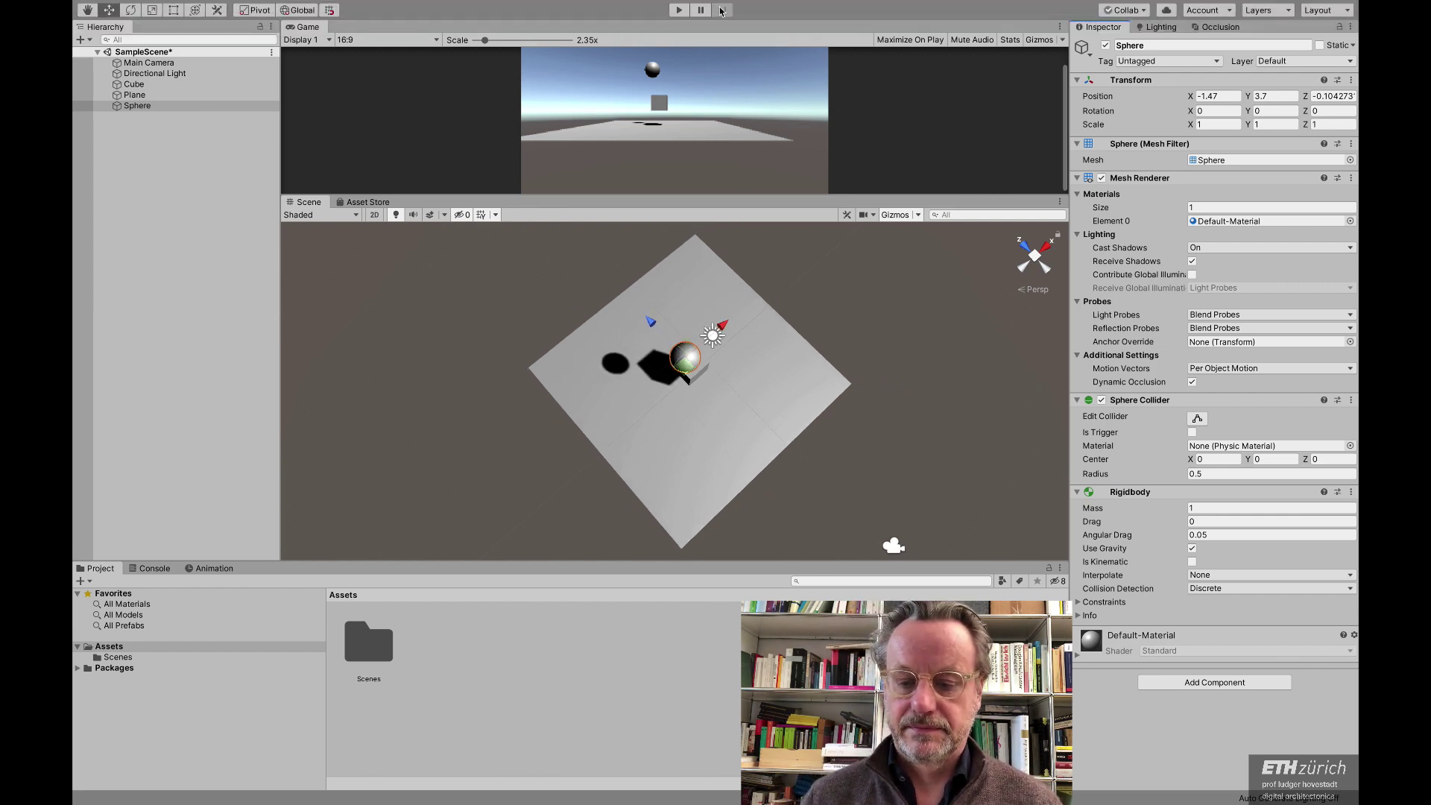
left_click(678, 10)
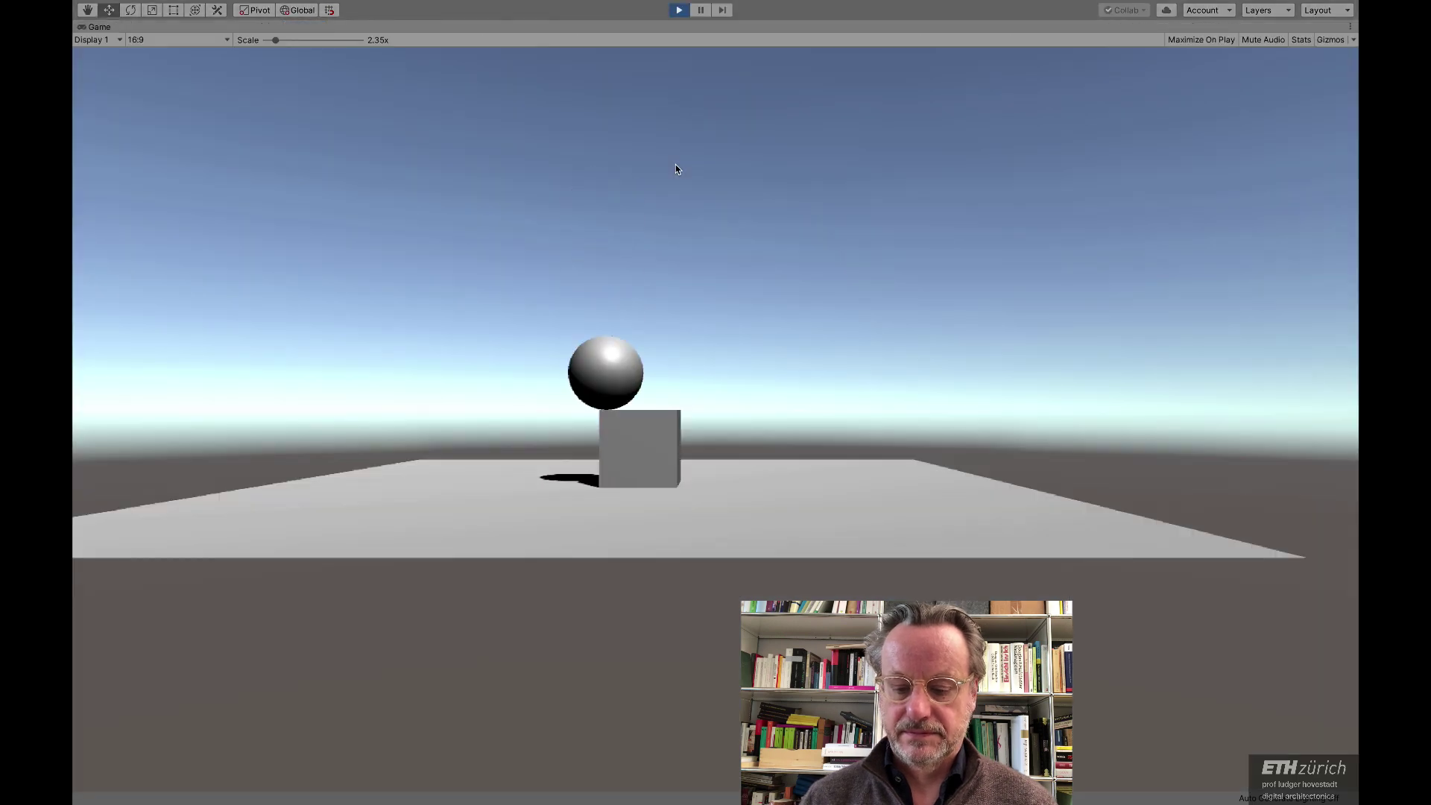
left_click(679, 10)
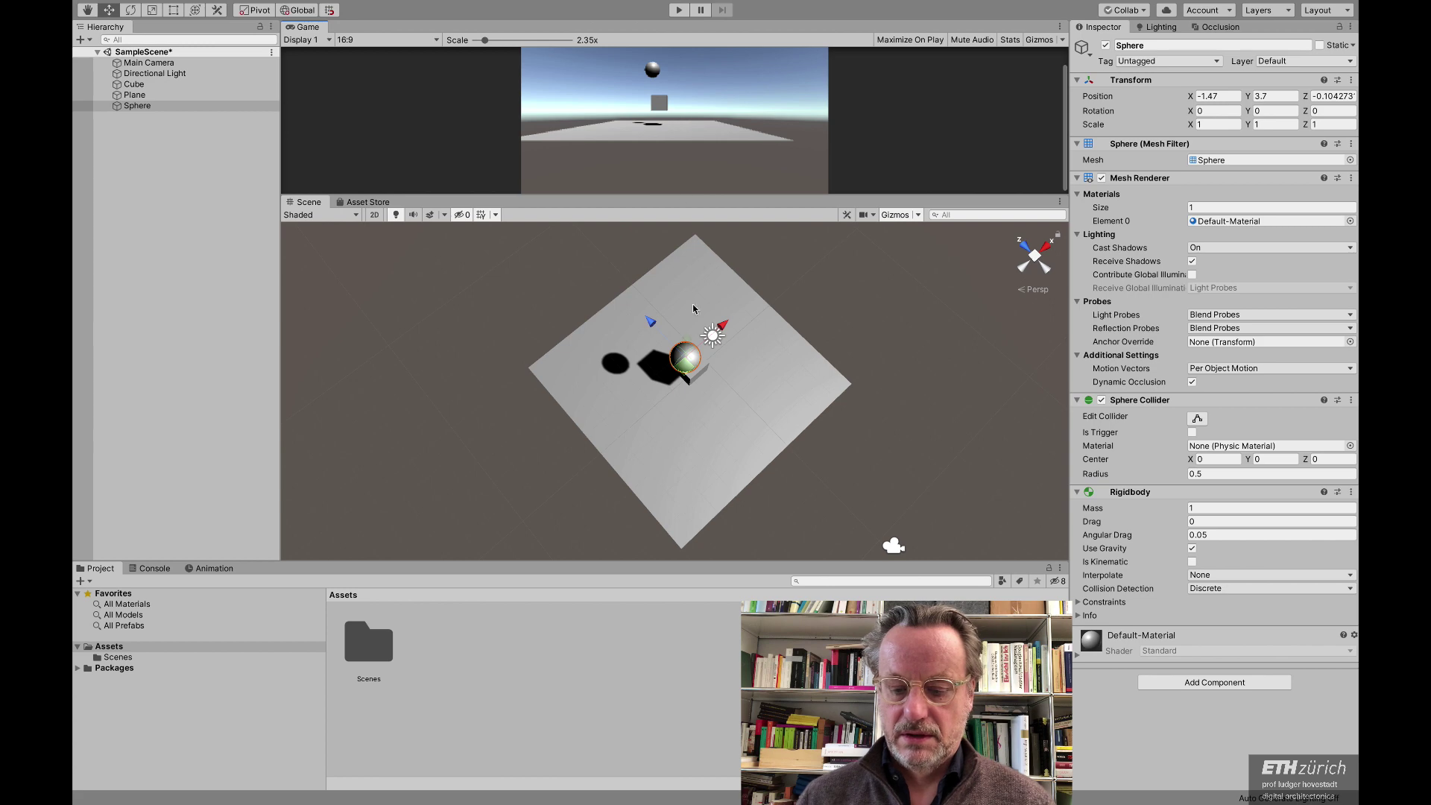
Step: Shift the sphere along X to -1.65, play the scene in a maximized Game view to test its fall, and stop playback
left_click_drag(720, 324, 713, 326)
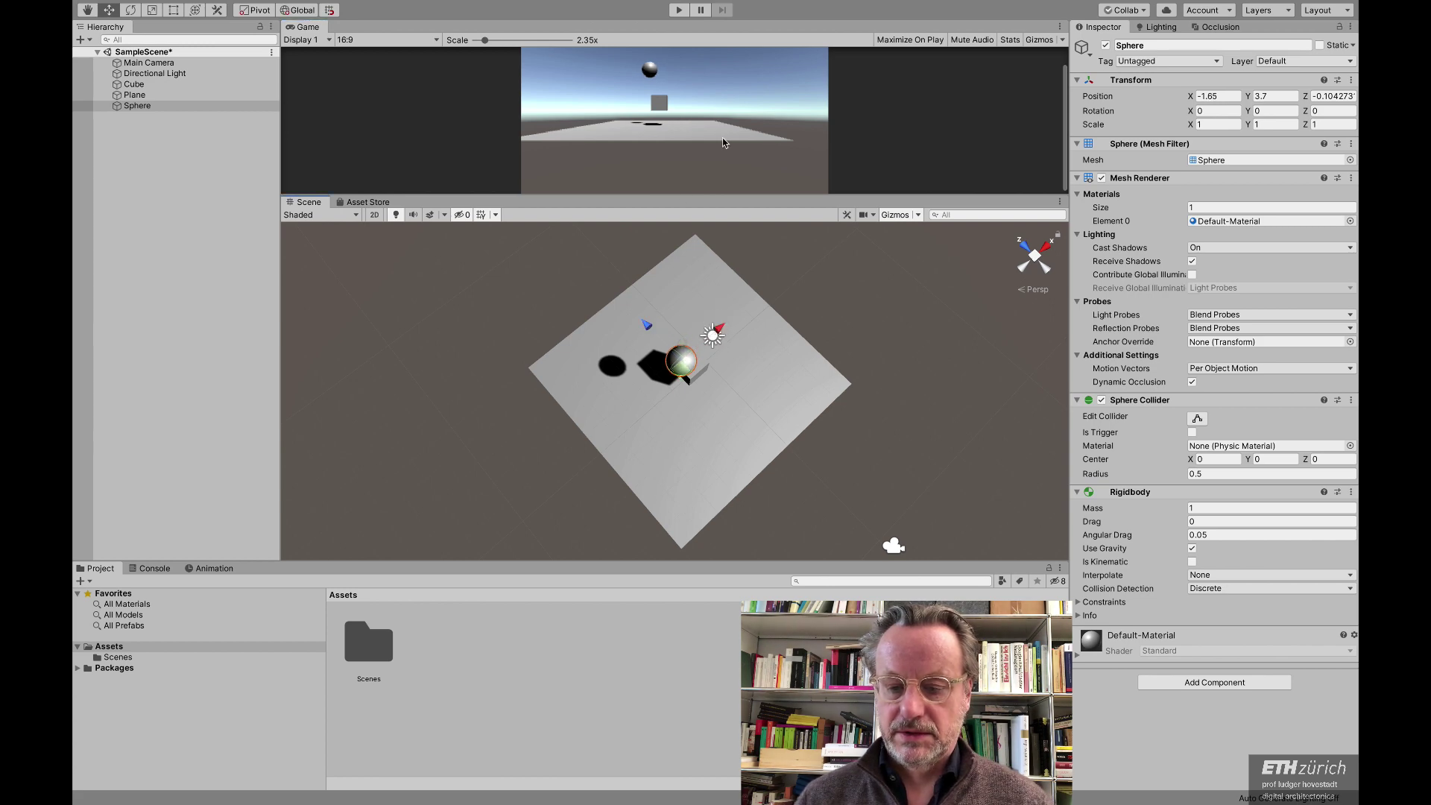
left_click(678, 10)
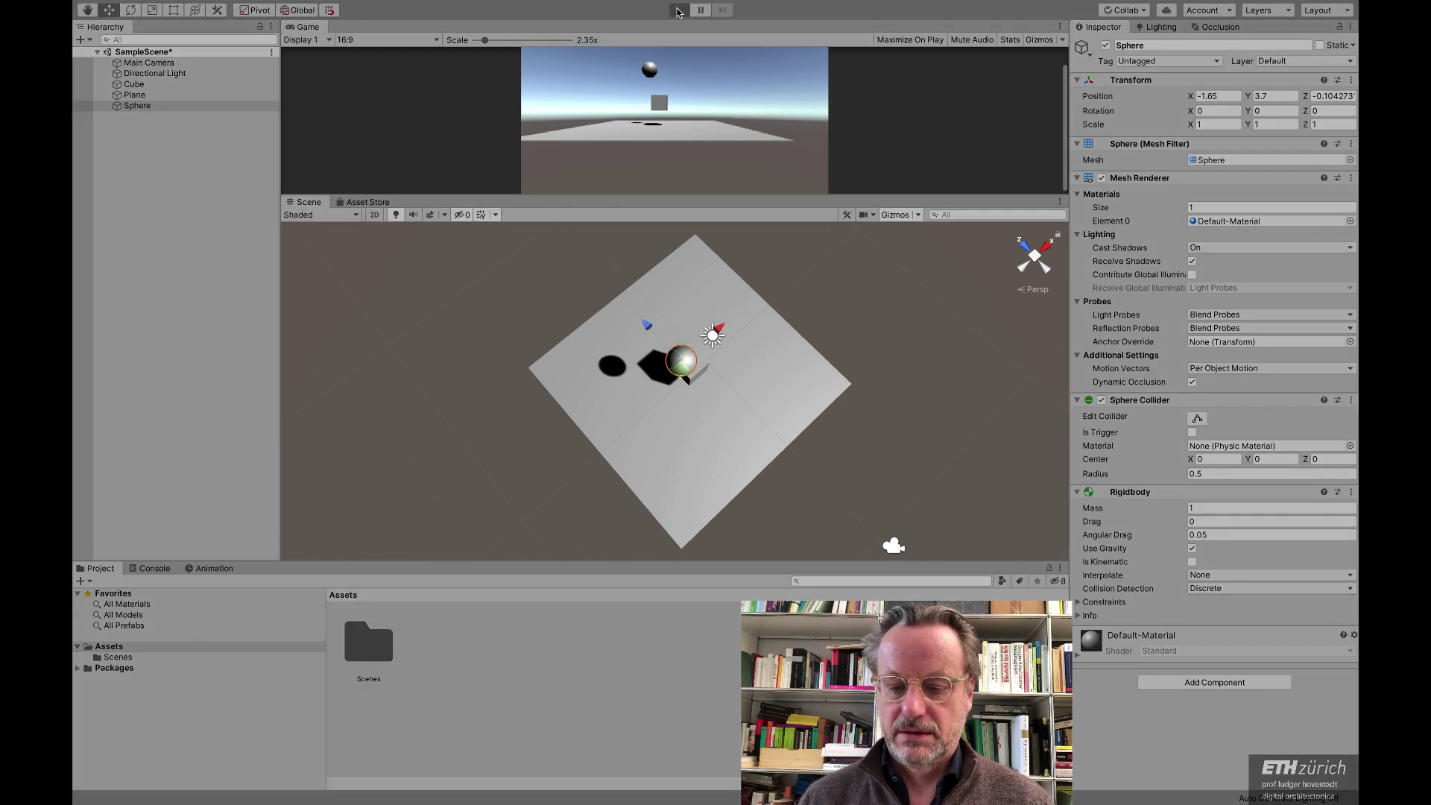
left_click(678, 10)
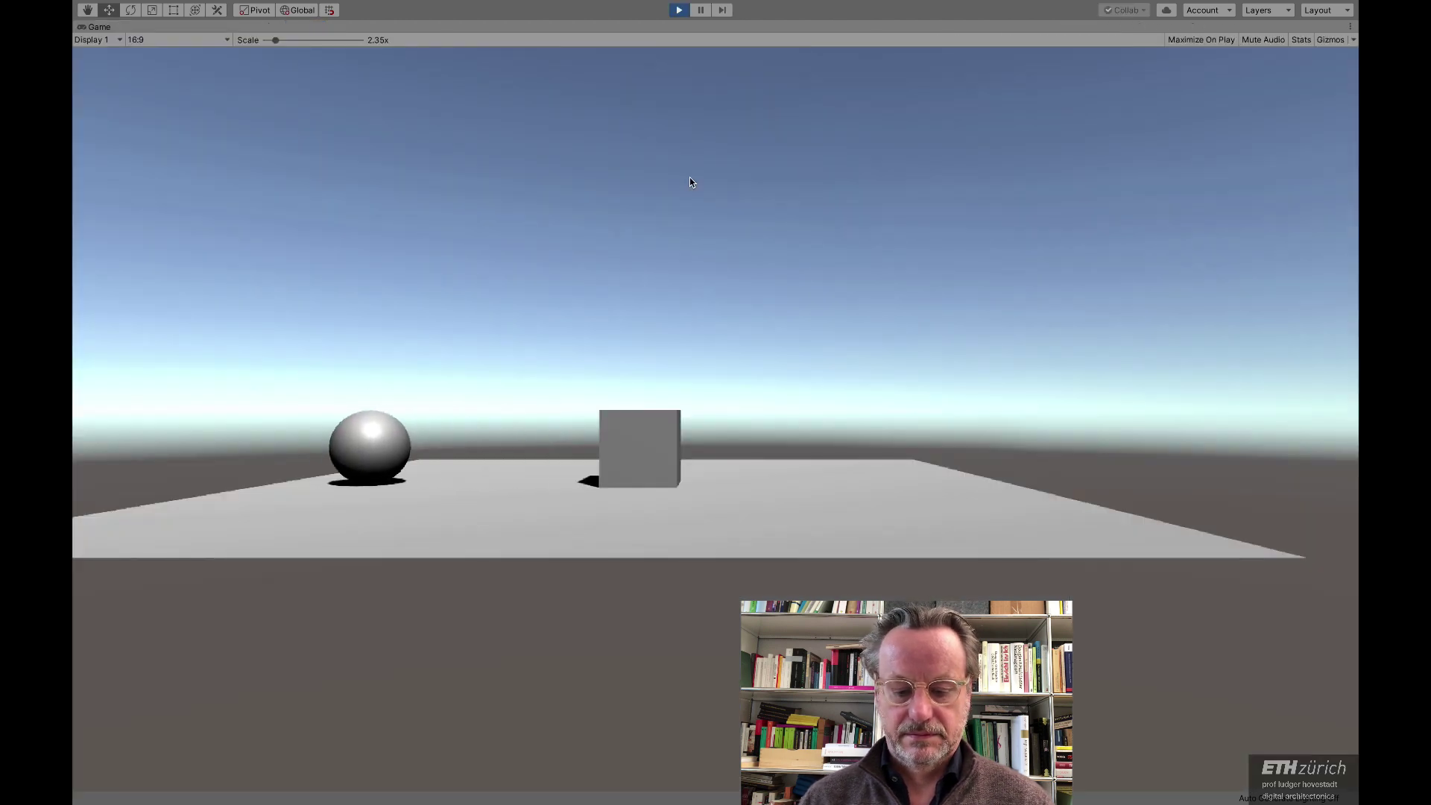
key("shift+space")
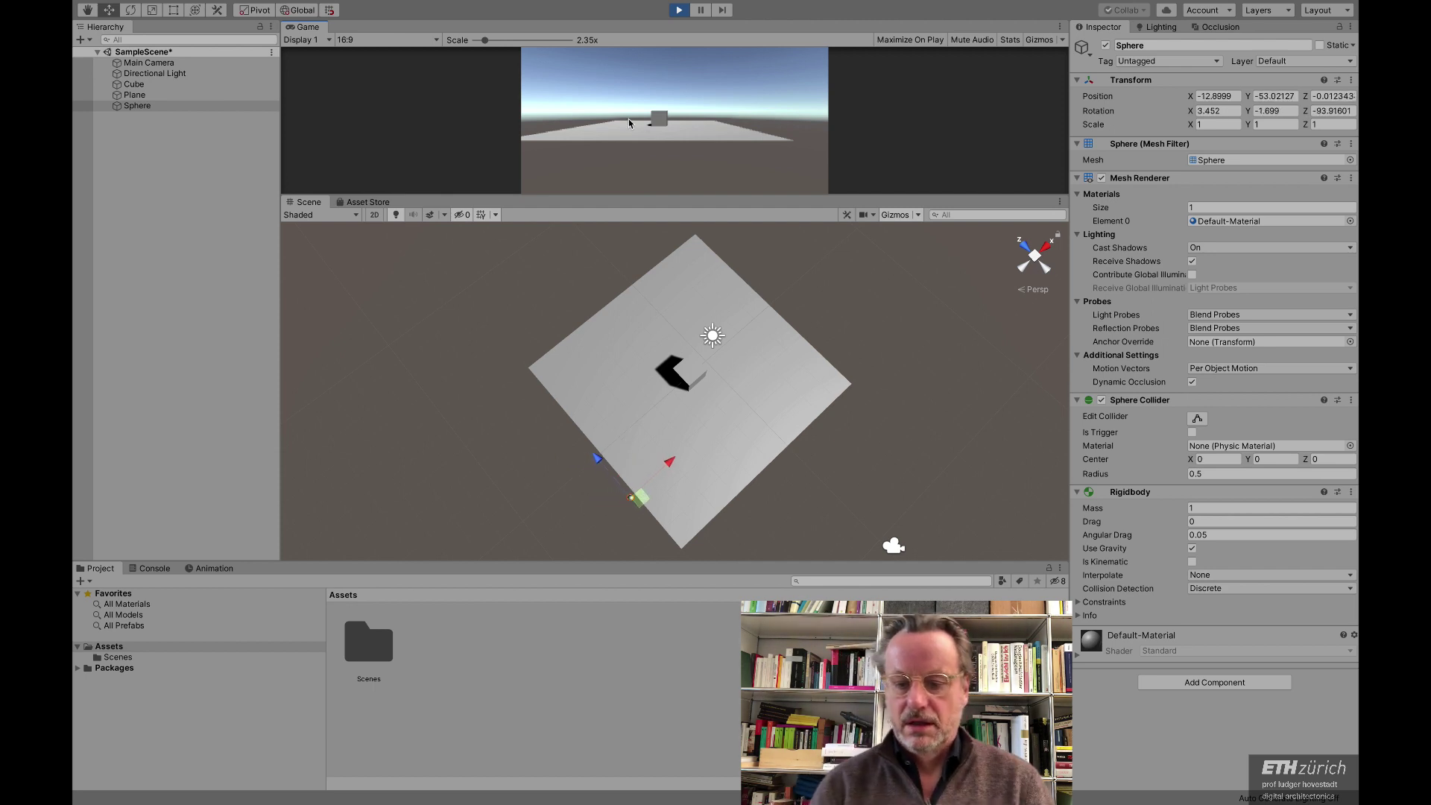
left_click(679, 10)
Step: Create a folder named Material in the project's Assets
scroll(587, 308, "down", 2)
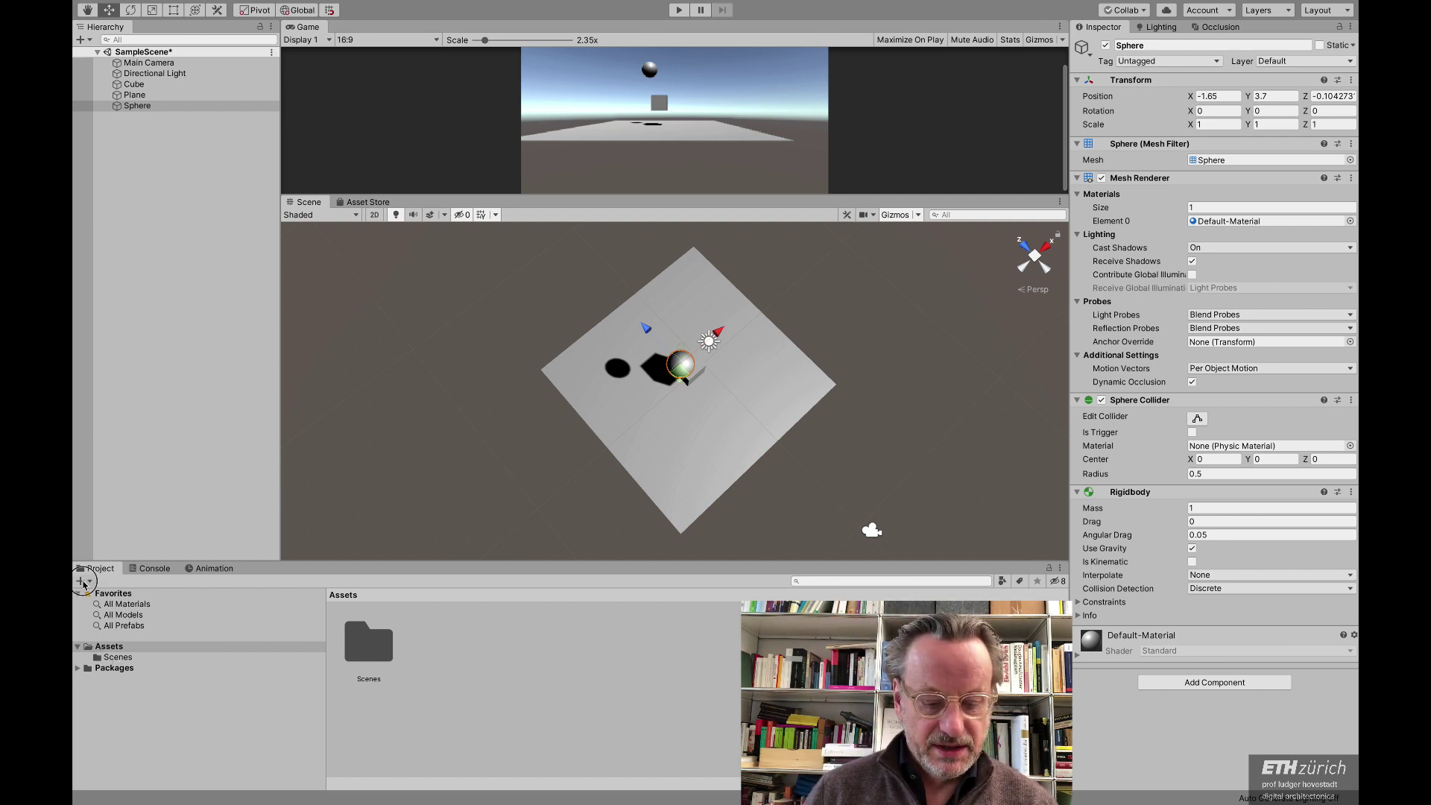
left_click(82, 581)
left_click(102, 595)
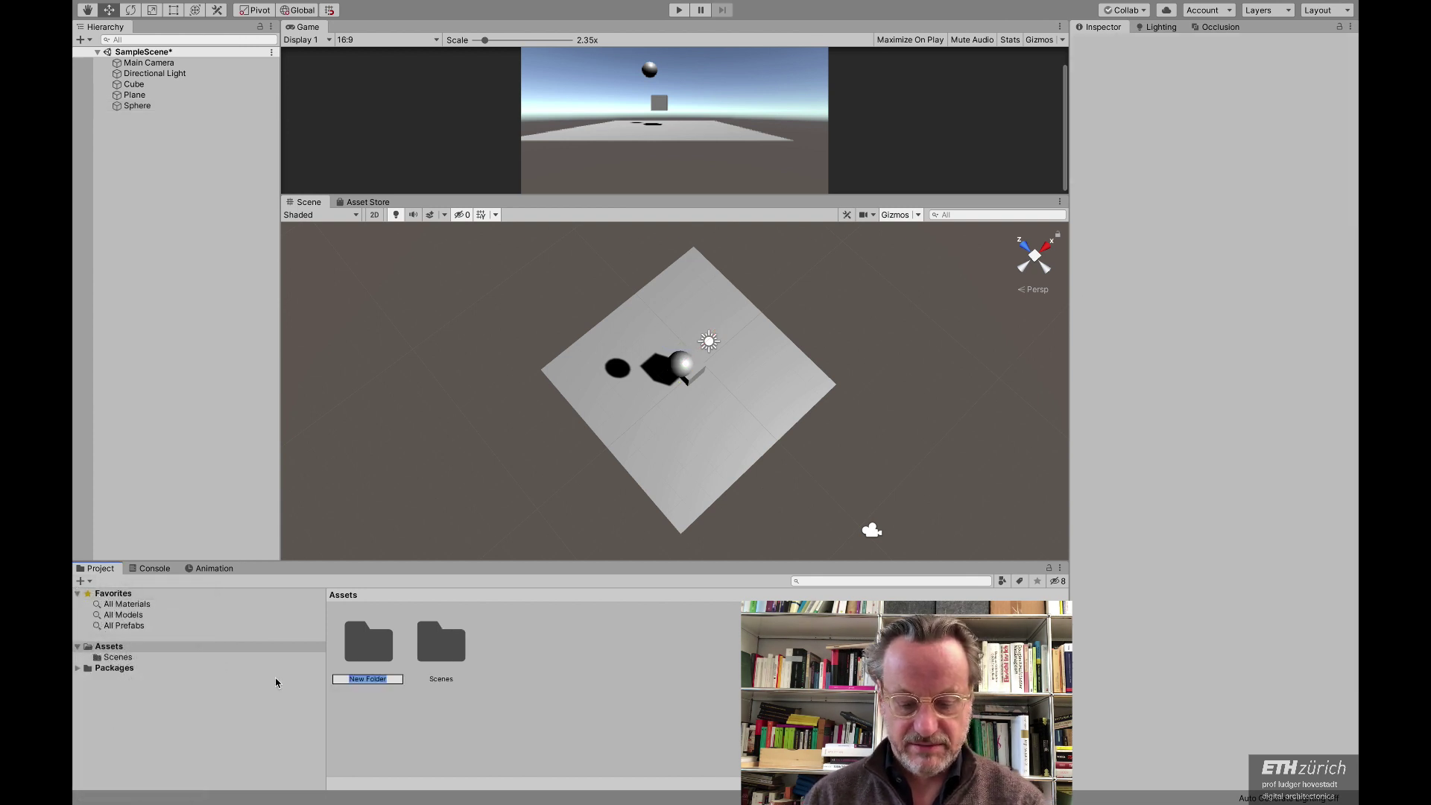
type("Material")
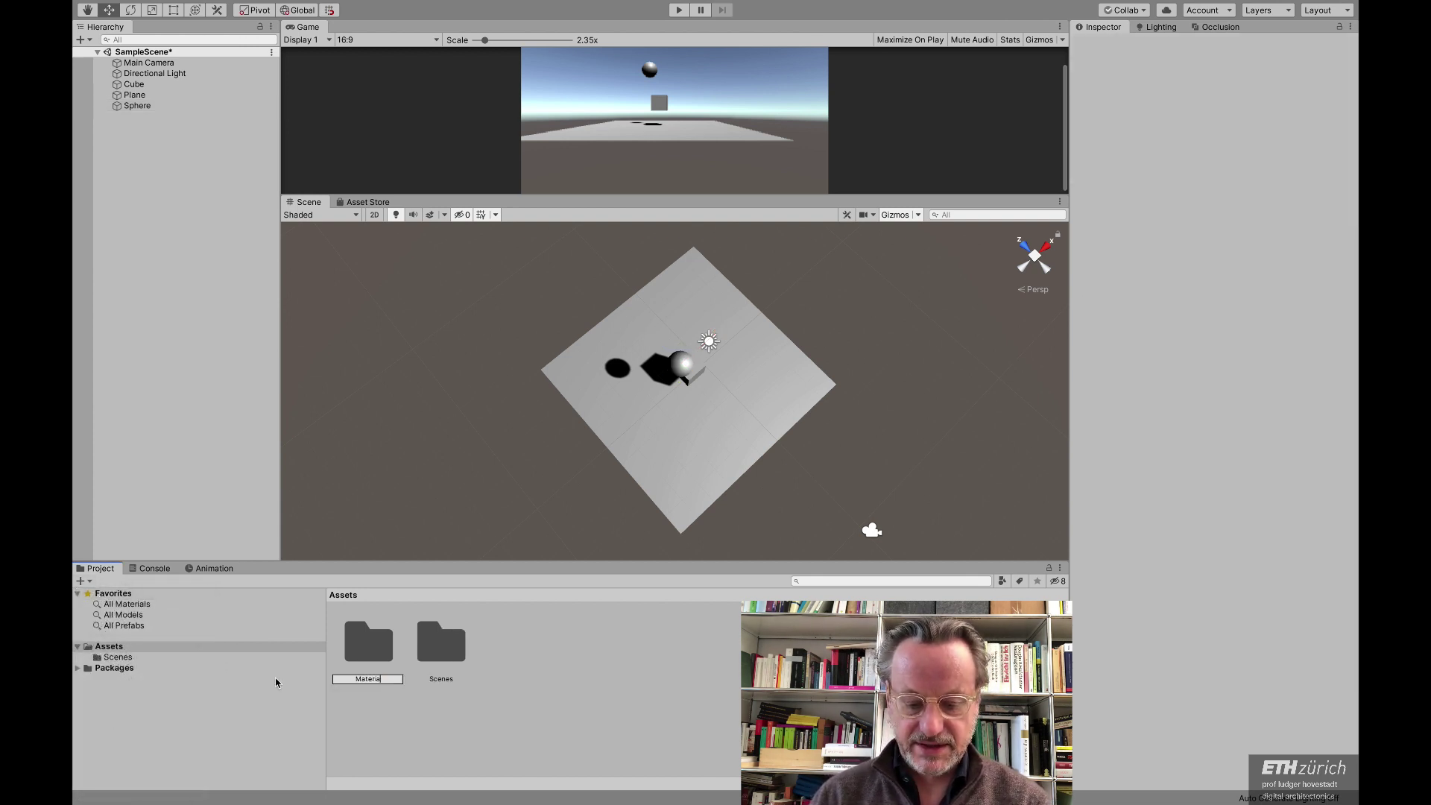
key("Return")
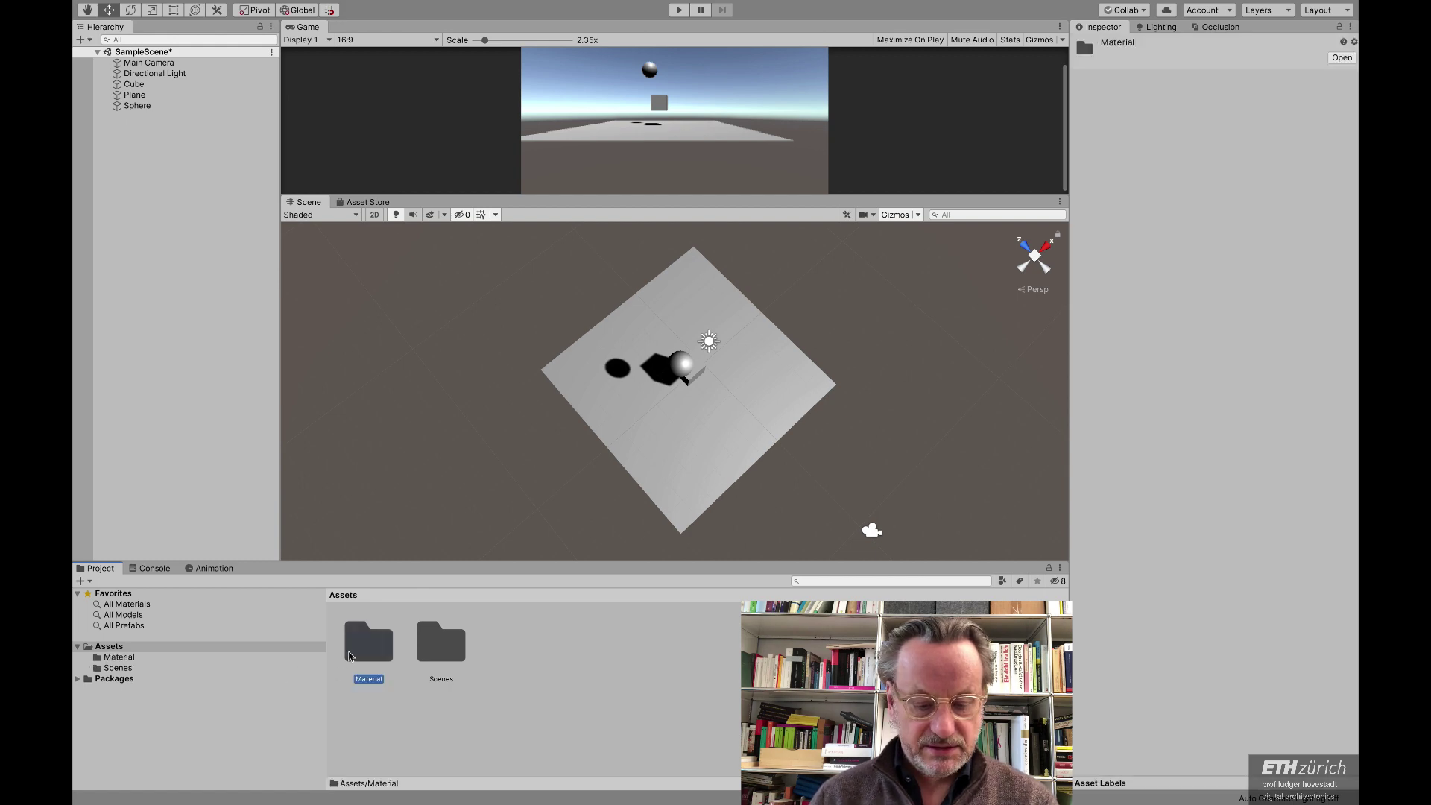
Step: Create a new material named Red inside the Material folder
left_click(127, 658)
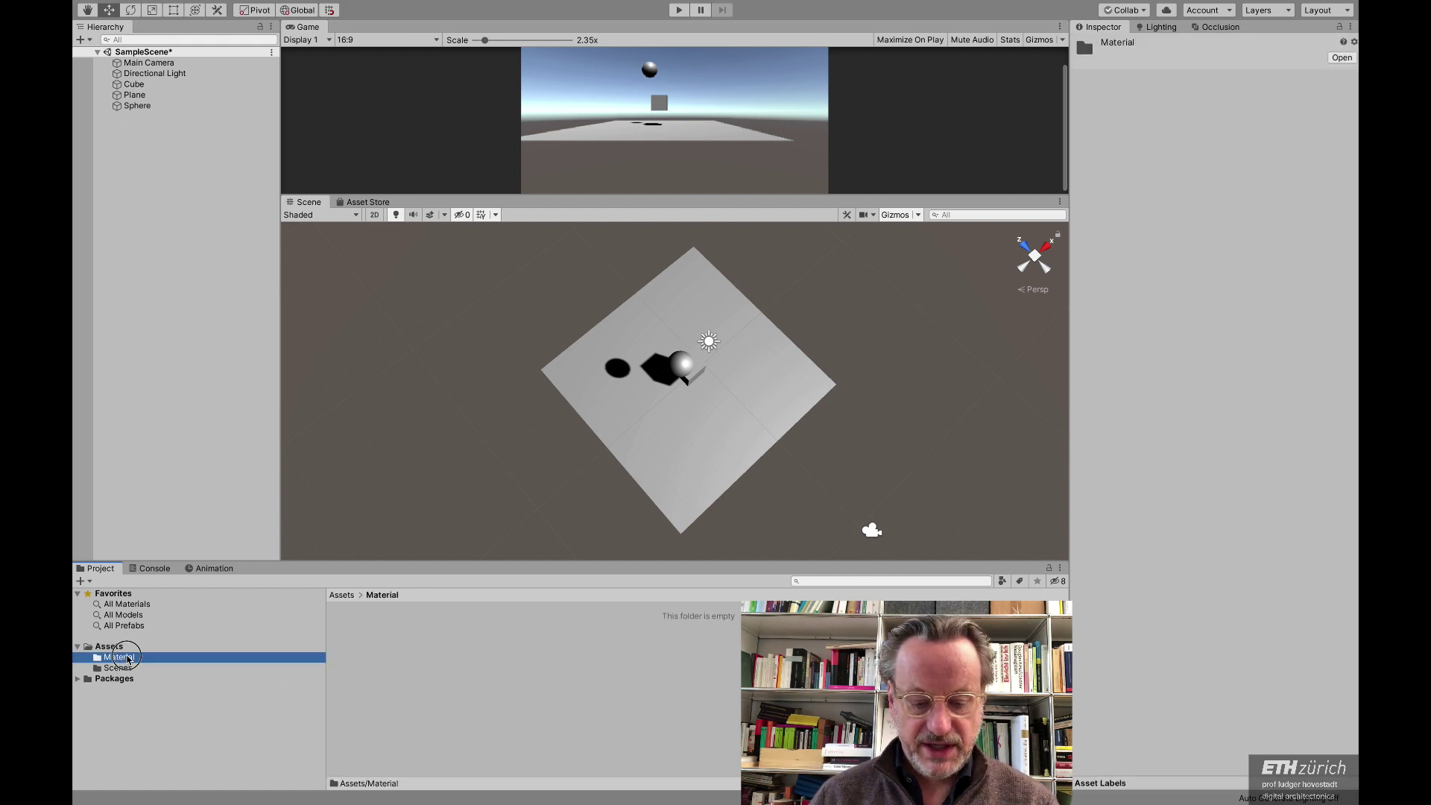
left_click(82, 581)
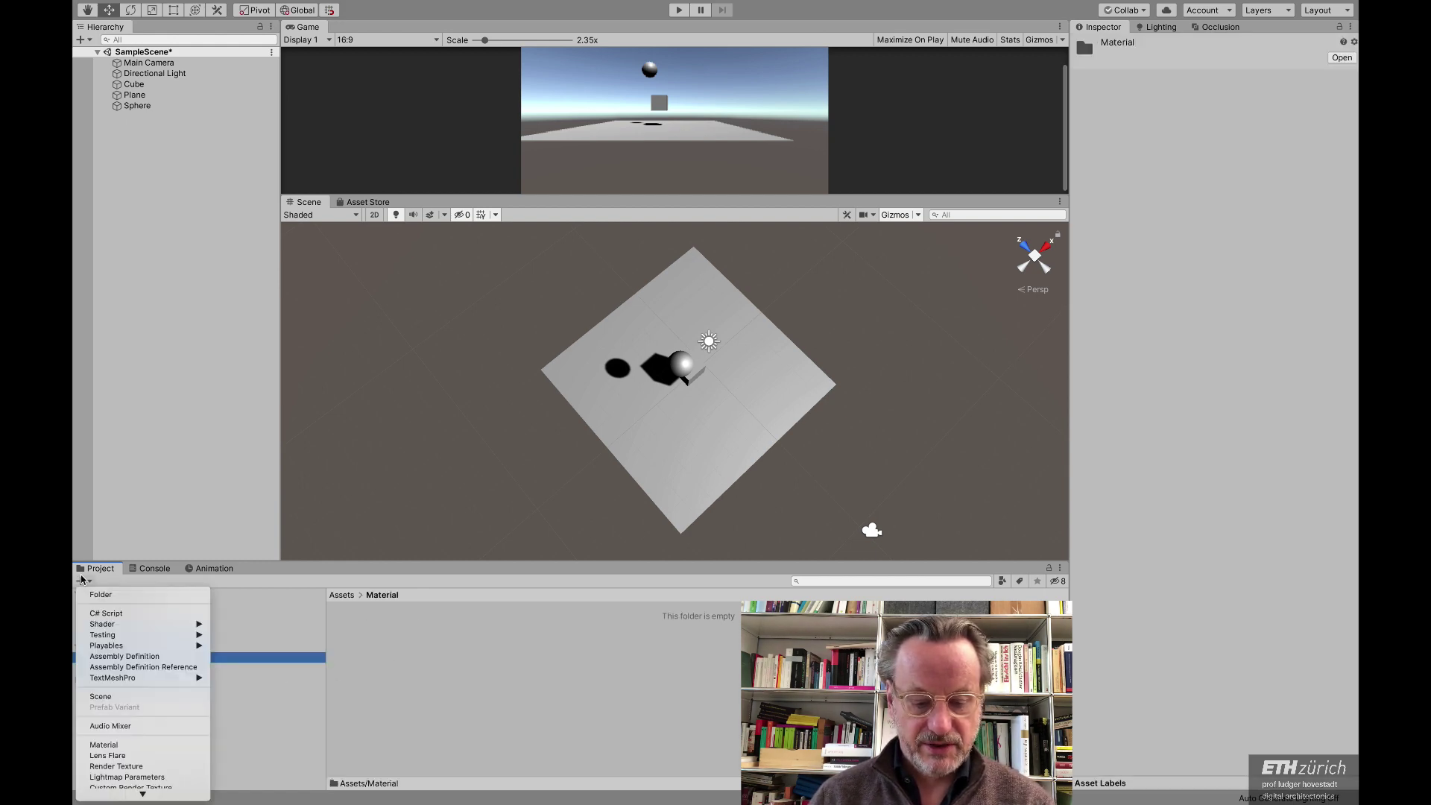
left_click(104, 744)
type("Red")
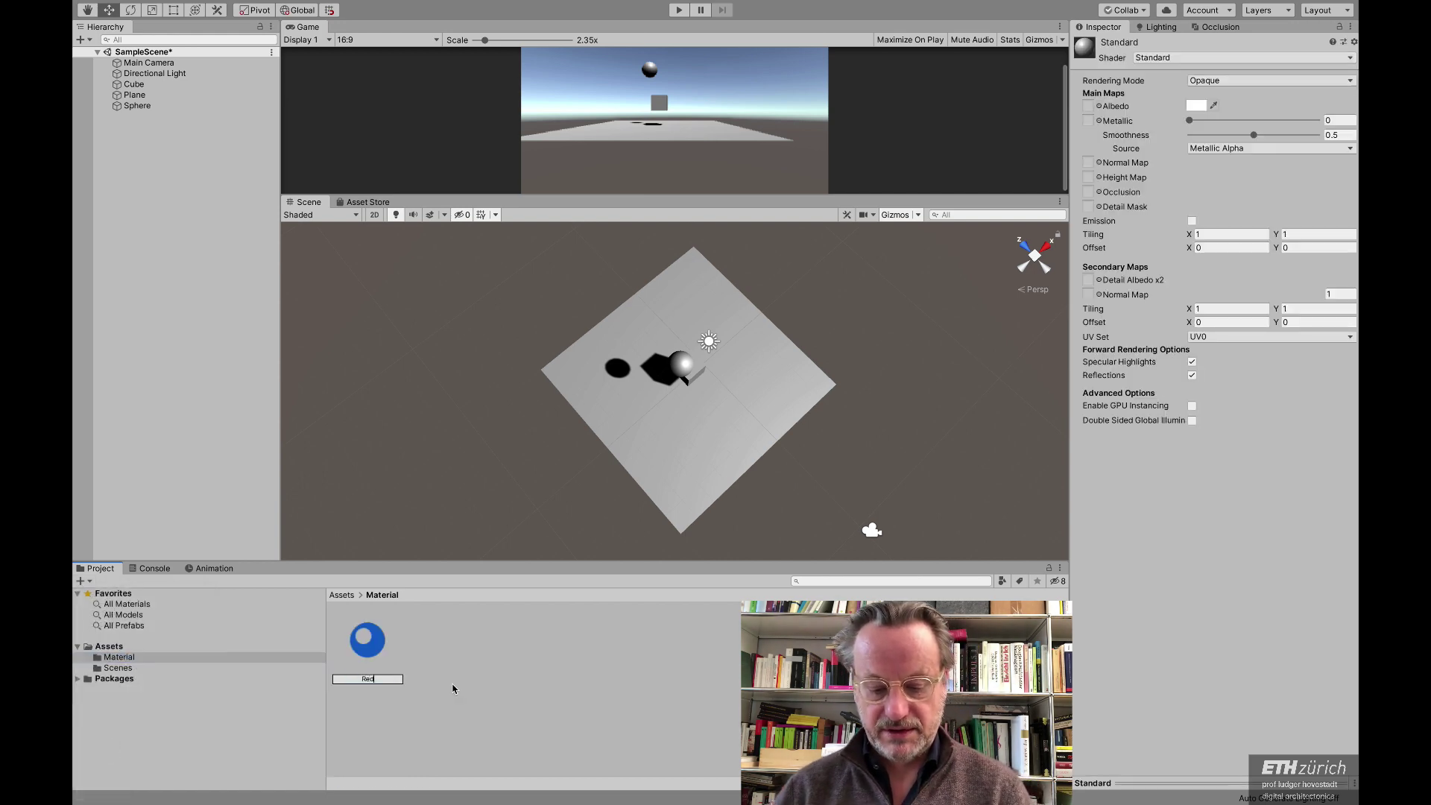
key("Return")
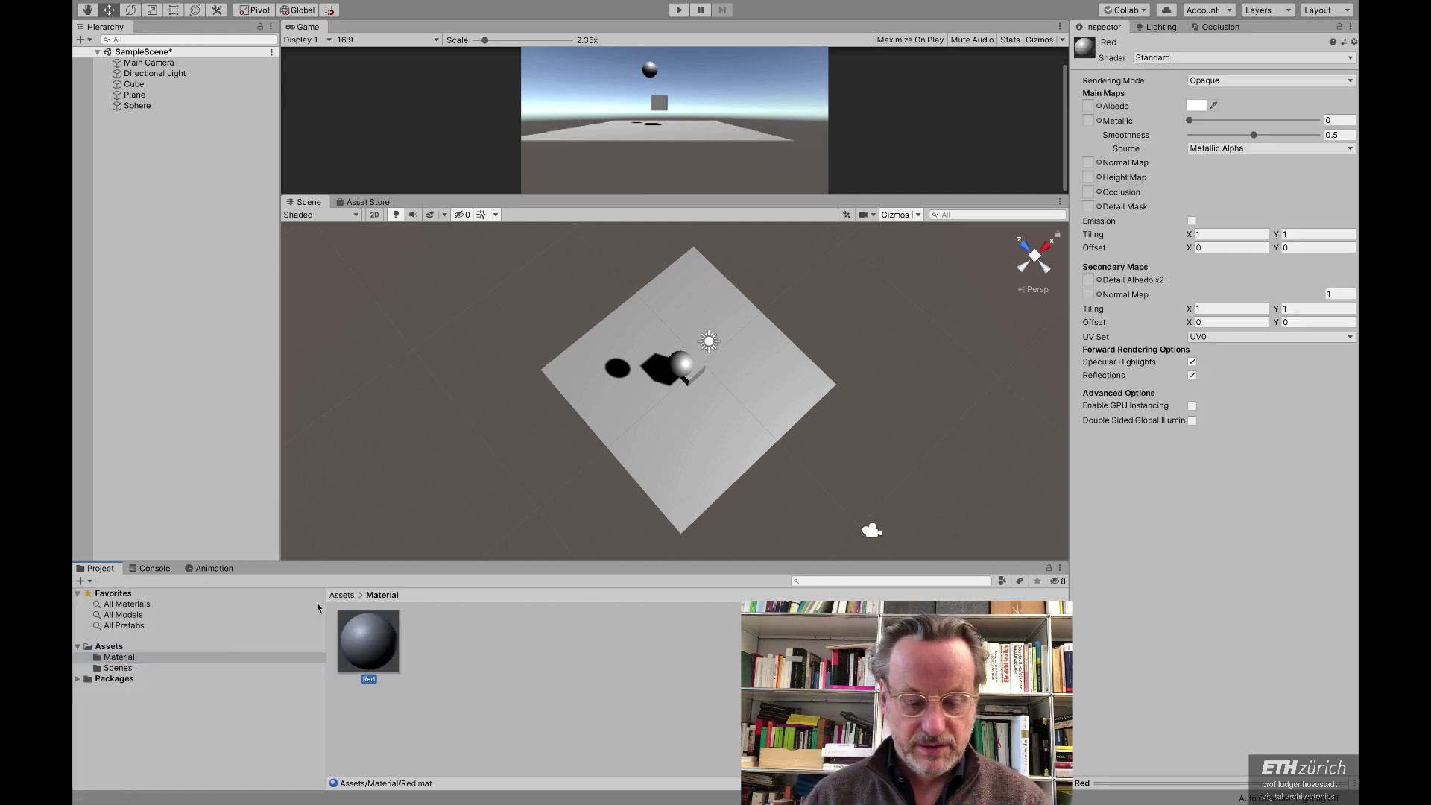
Step: Set the Red material's albedo to a bright red, about F30D0D, and apply the material to the cube
left_click(1194, 105)
left_click(185, 100)
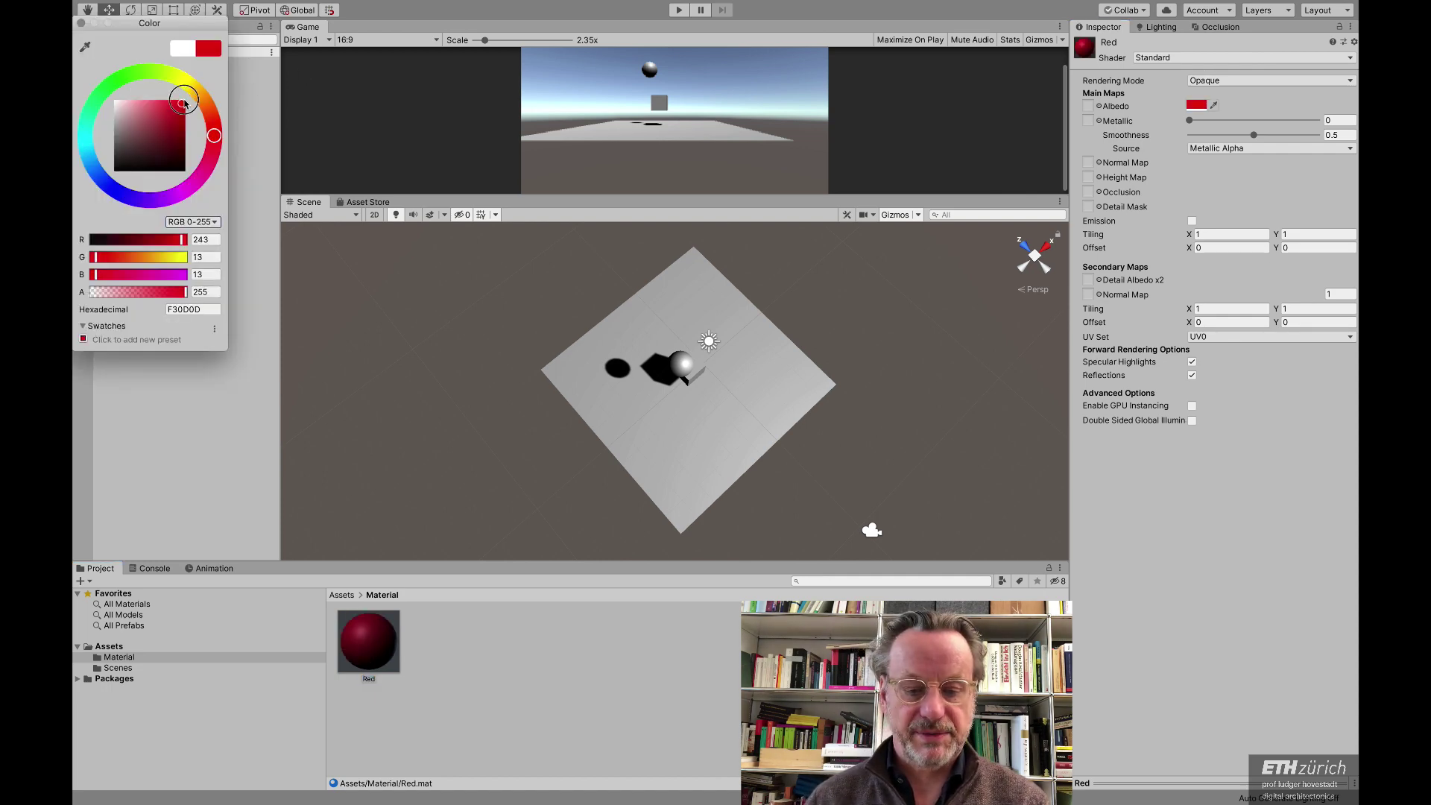
left_click(80, 23)
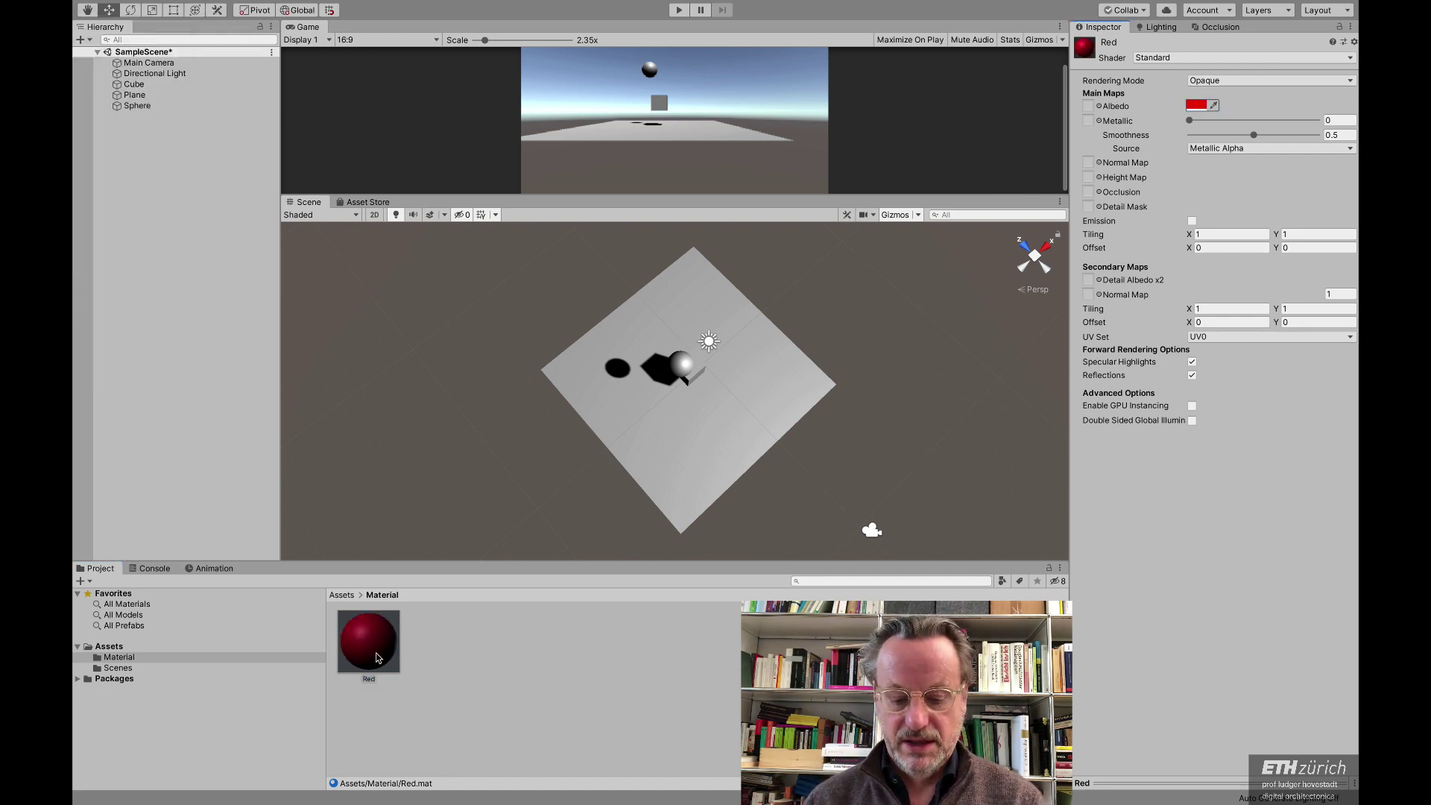
left_click_drag(392, 659, 699, 371)
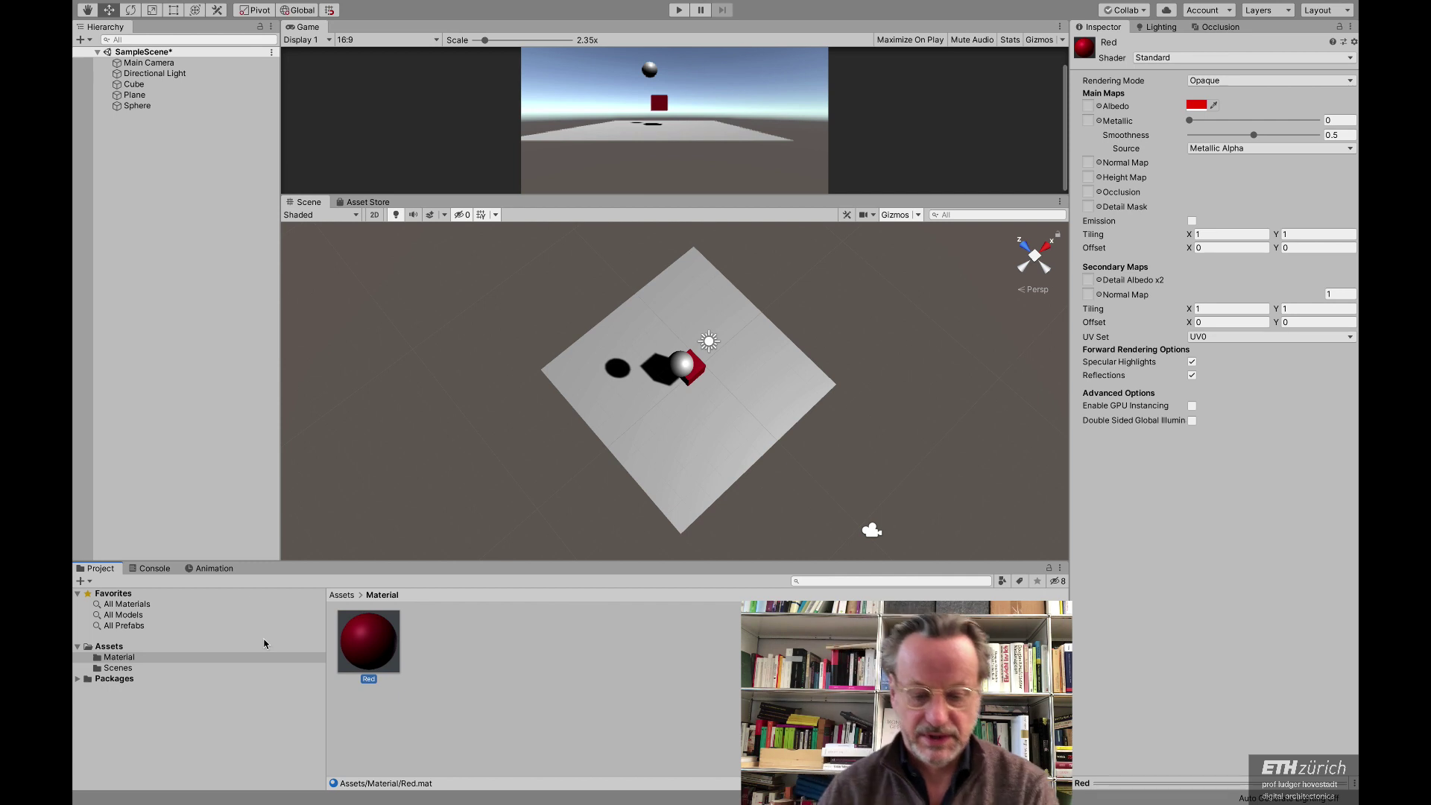
Step: Create a second material named Green in the Material folder
left_click(86, 581)
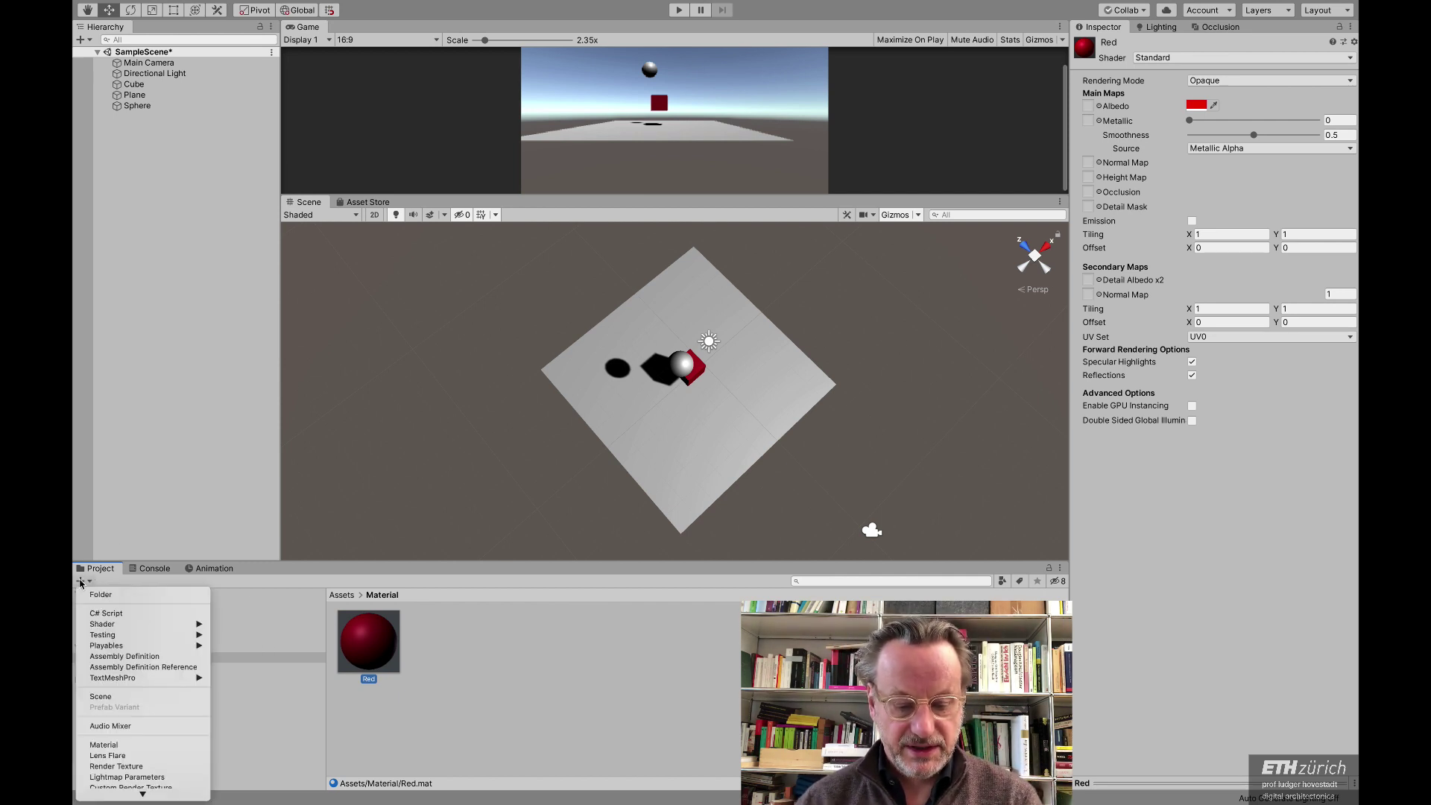
left_click(104, 745)
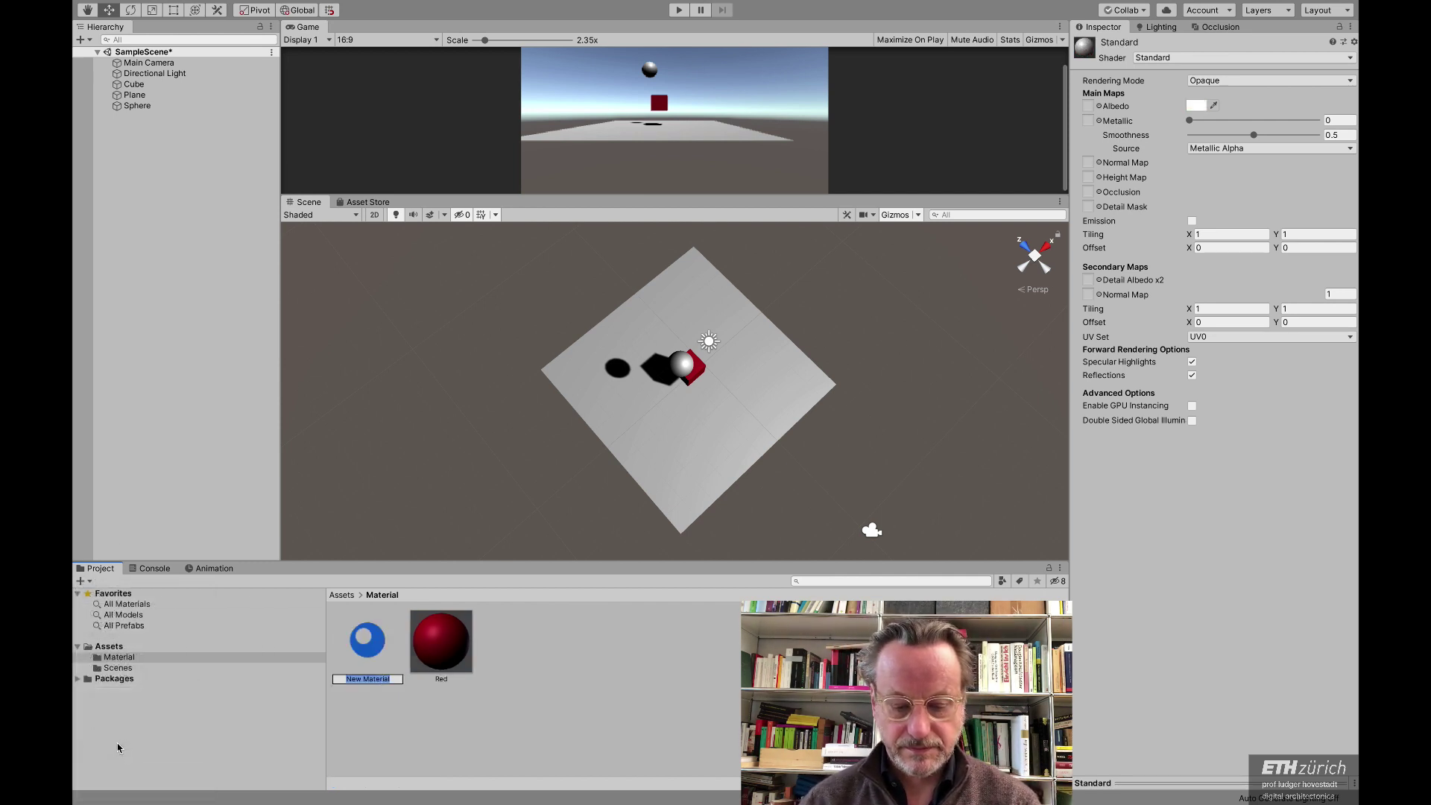
type("Green")
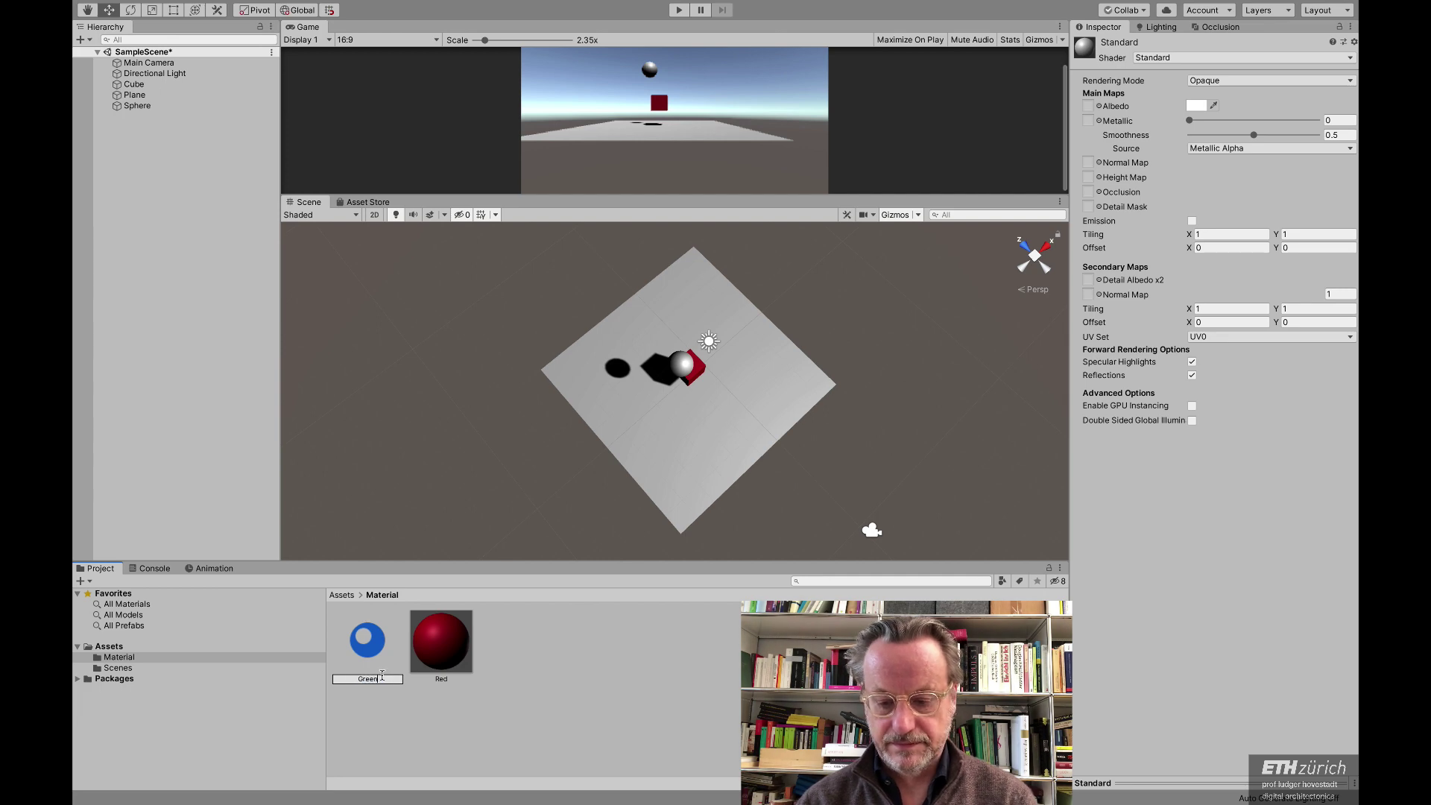
key("Return")
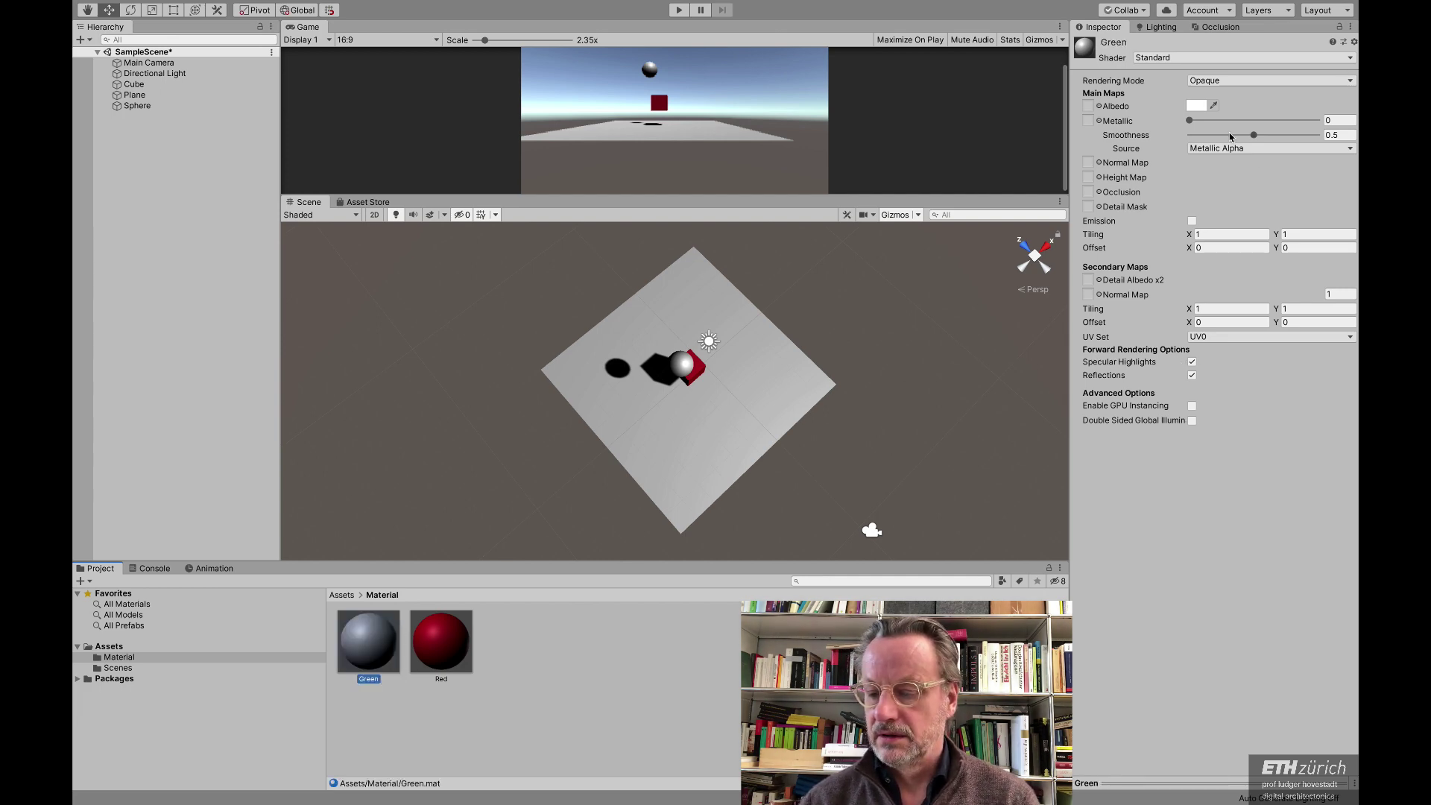
Step: Set the Green material's albedo to a saturated green, about 08AE00, and apply the material to the sphere
left_click(1199, 106)
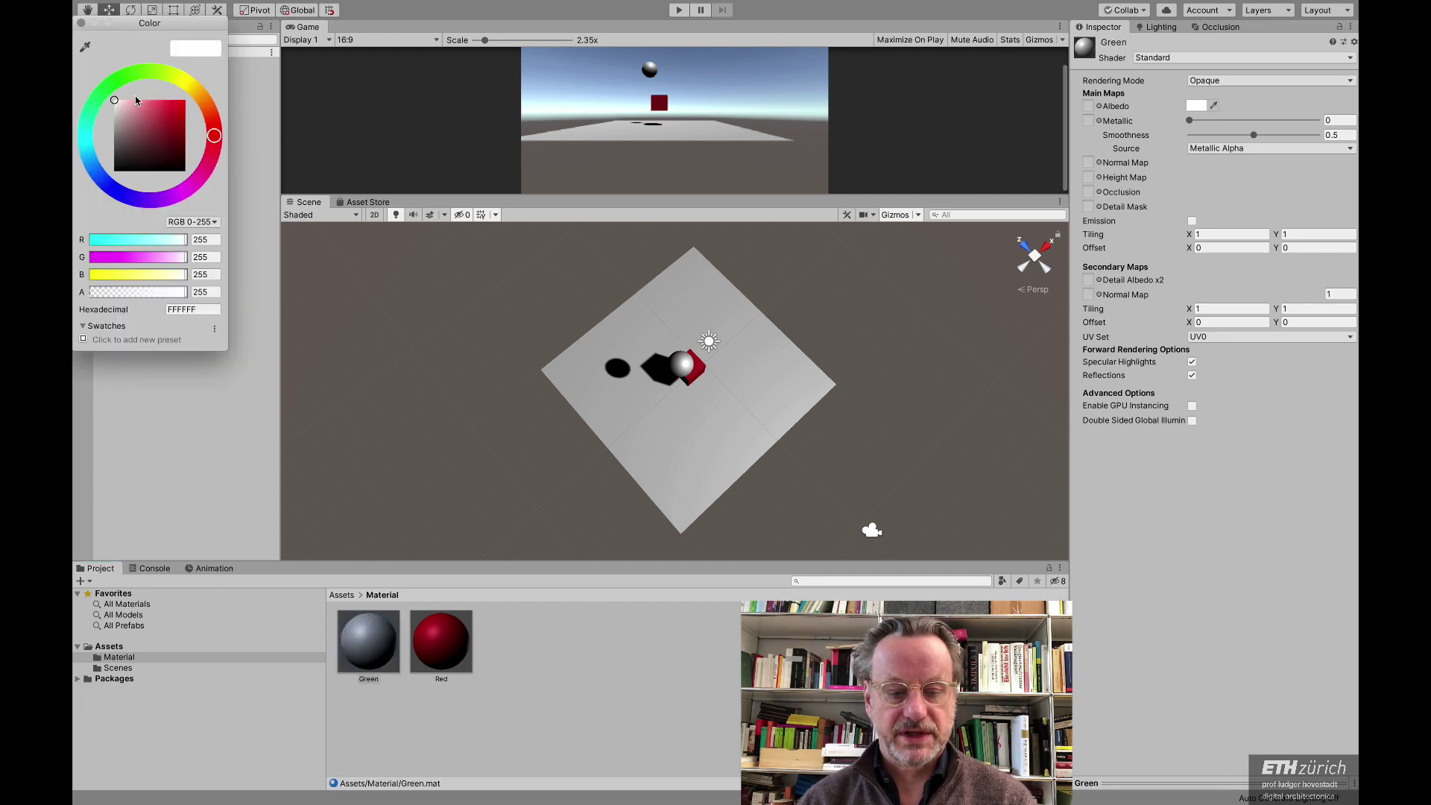
left_click_drag(214, 135, 119, 78)
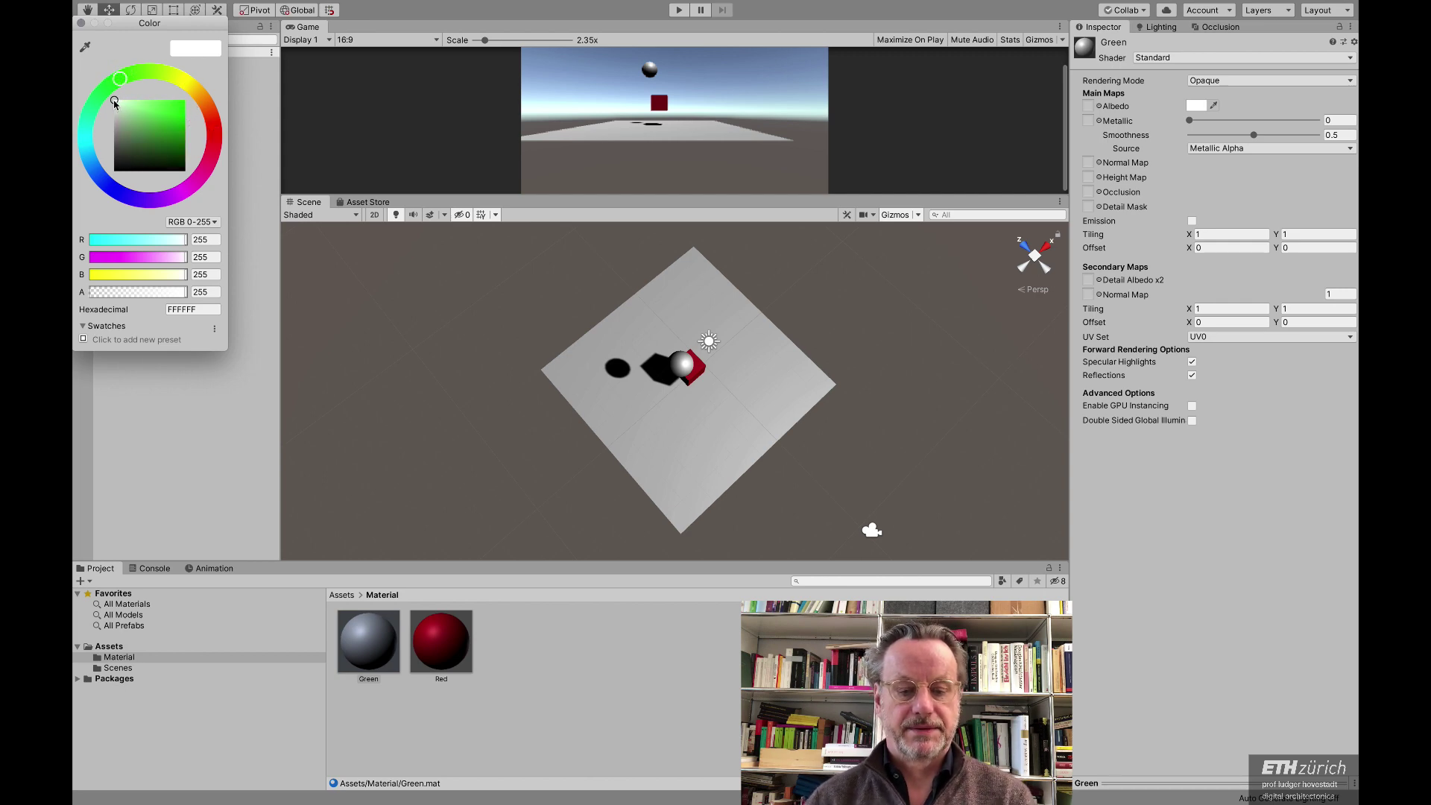
mouse_move(176, 117)
left_mouse_down()
mouse_move(183, 106)
mouse_move(185, 122)
left_mouse_up()
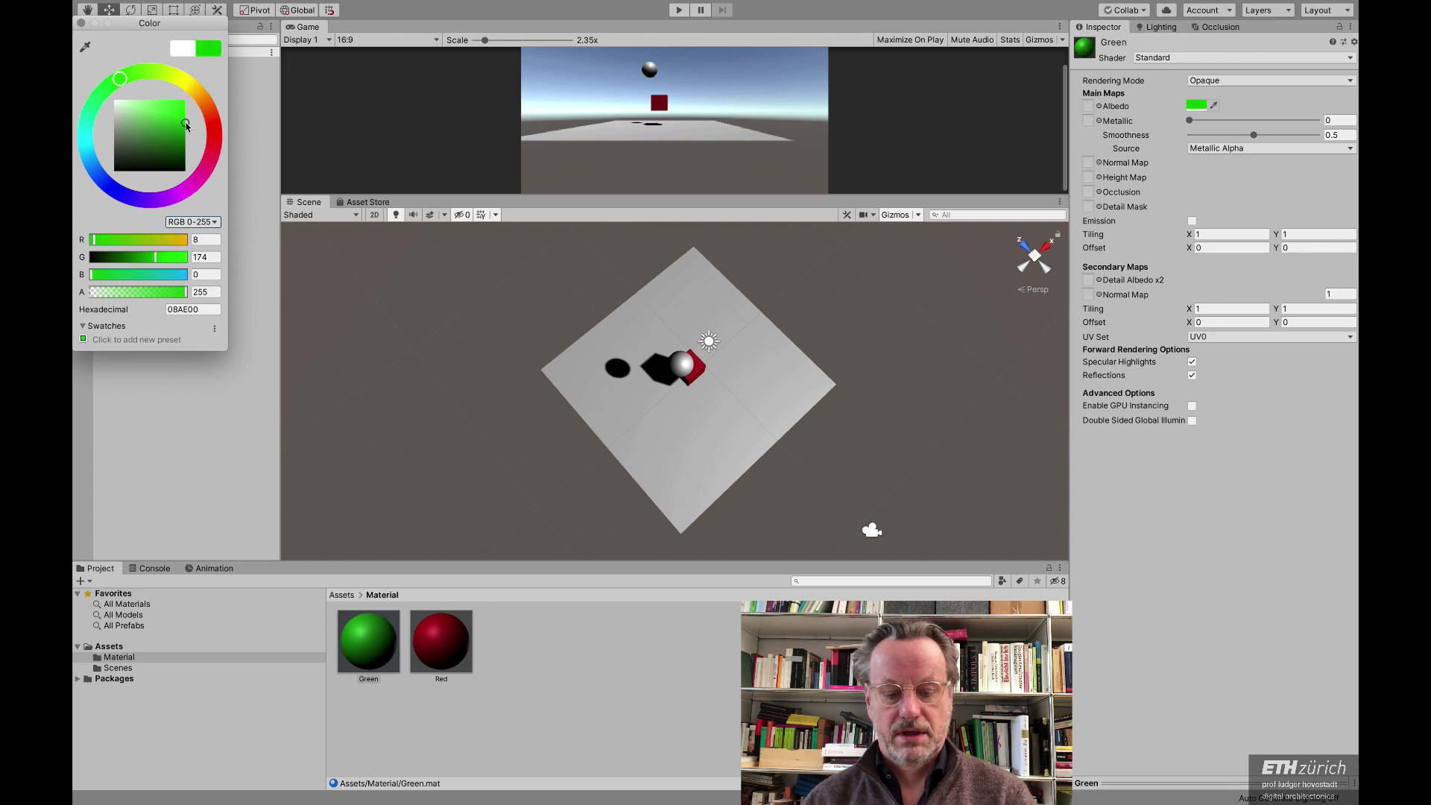
left_click(377, 654)
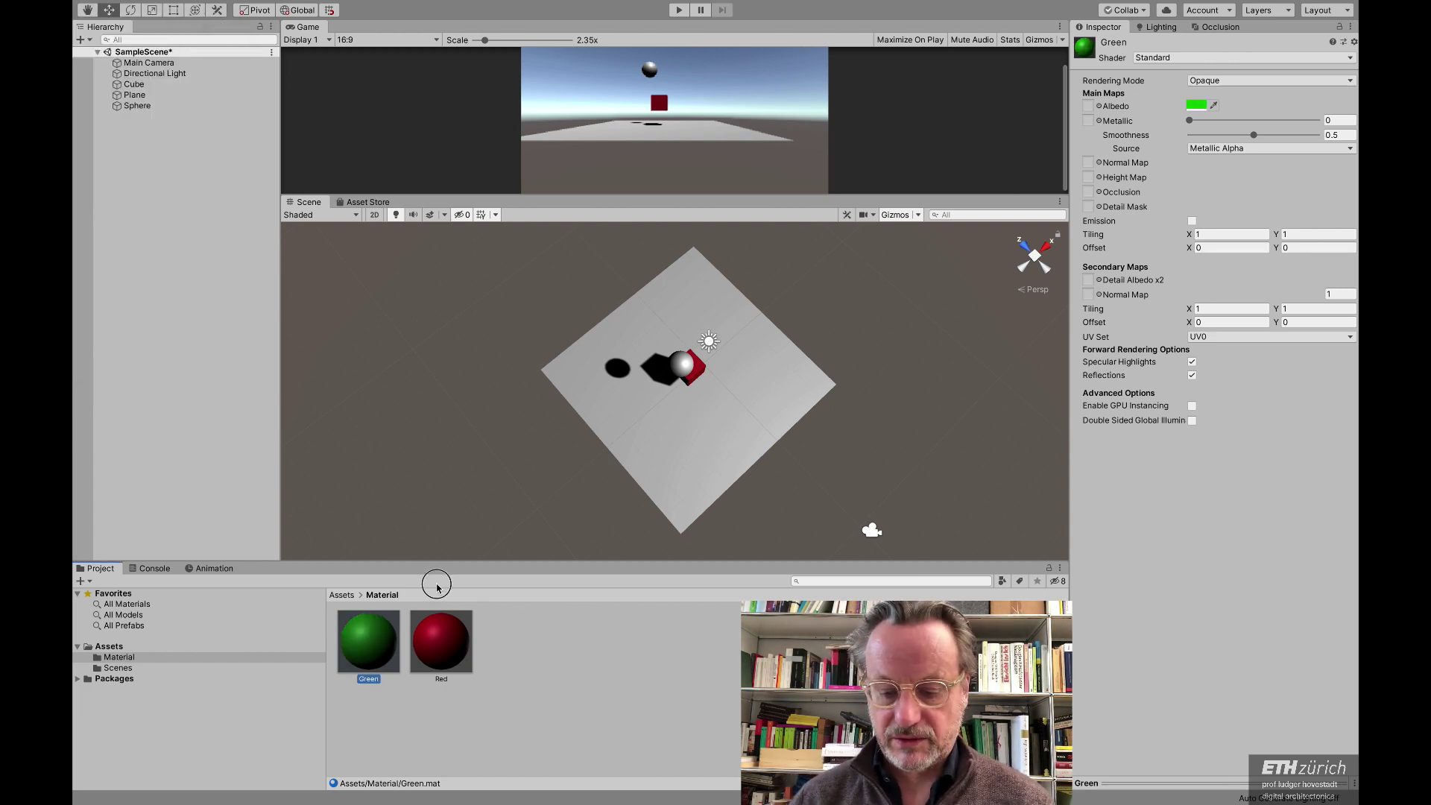
left_click_drag(372, 642, 681, 369)
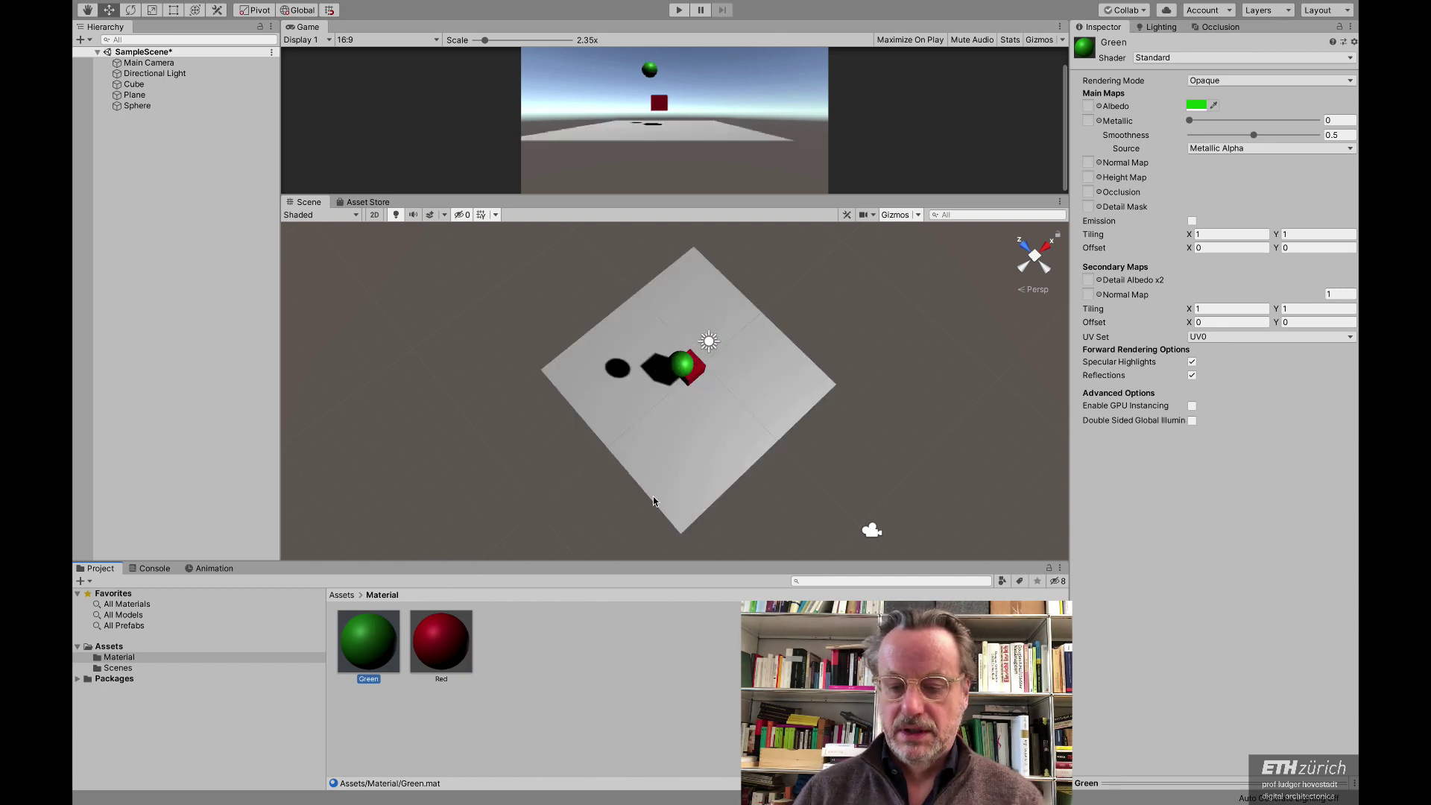
Step: Play the scene to watch the green sphere fall onto the red cube from a lower side view, and stop playback
scroll(652, 501, "up", 1)
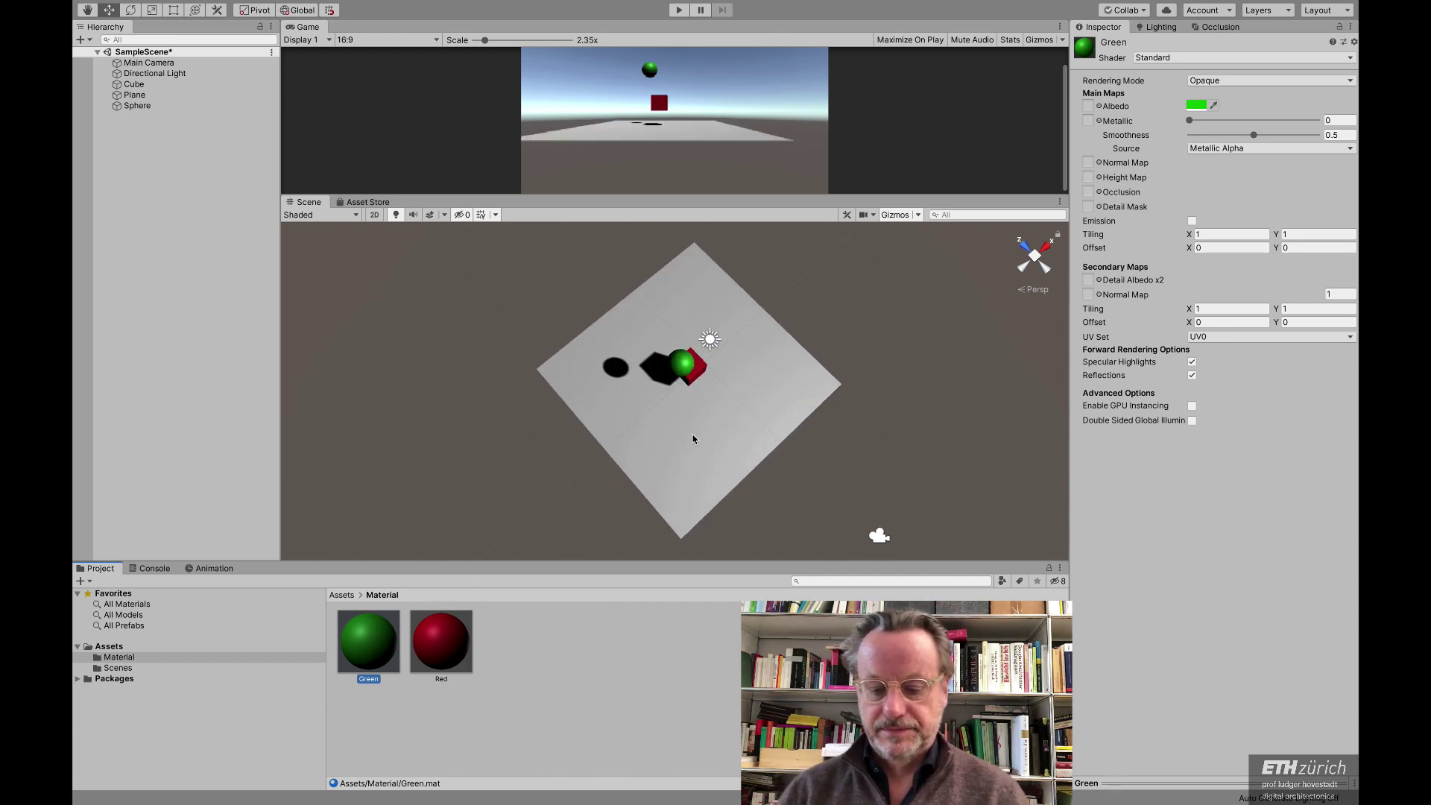
double_click(134, 95)
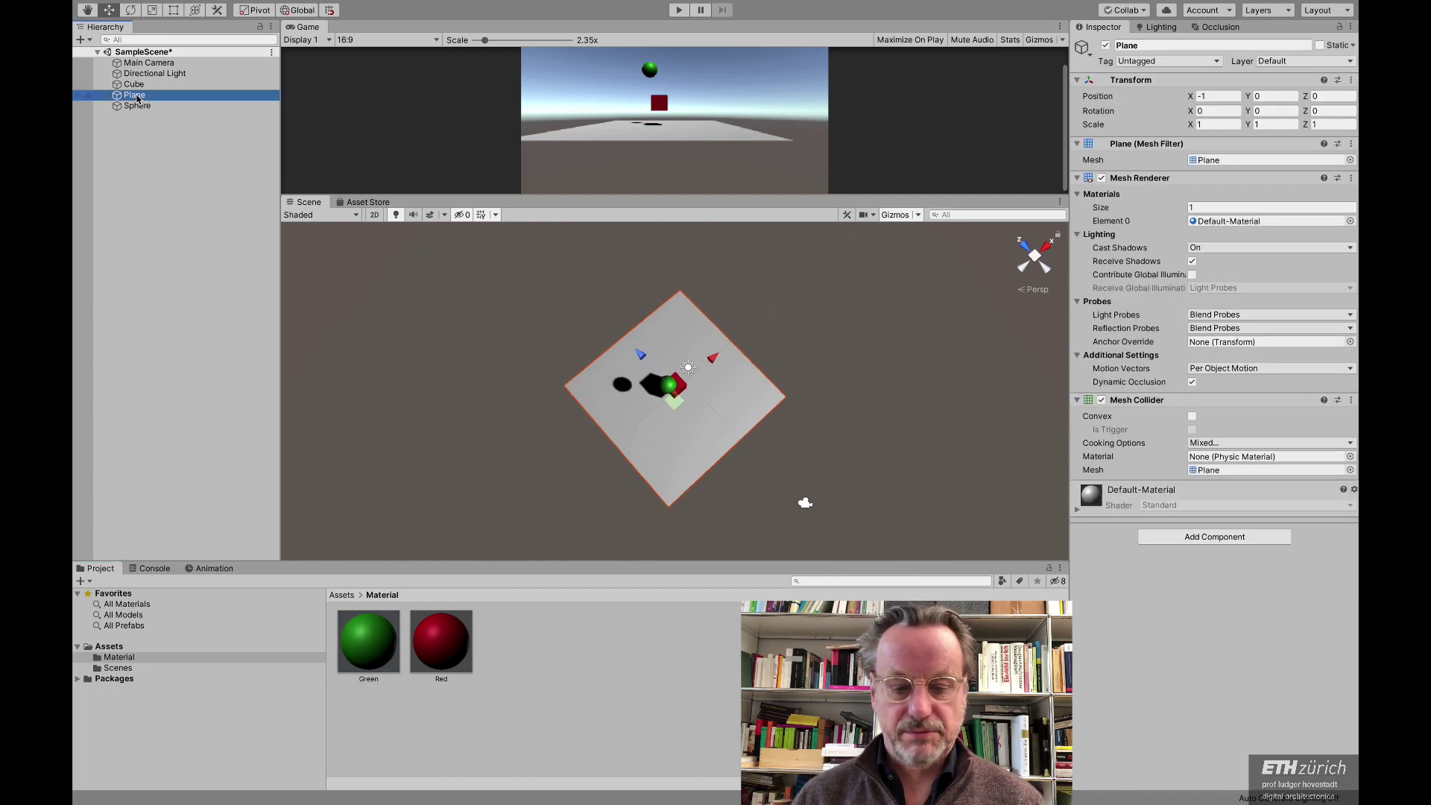
double_click(137, 106)
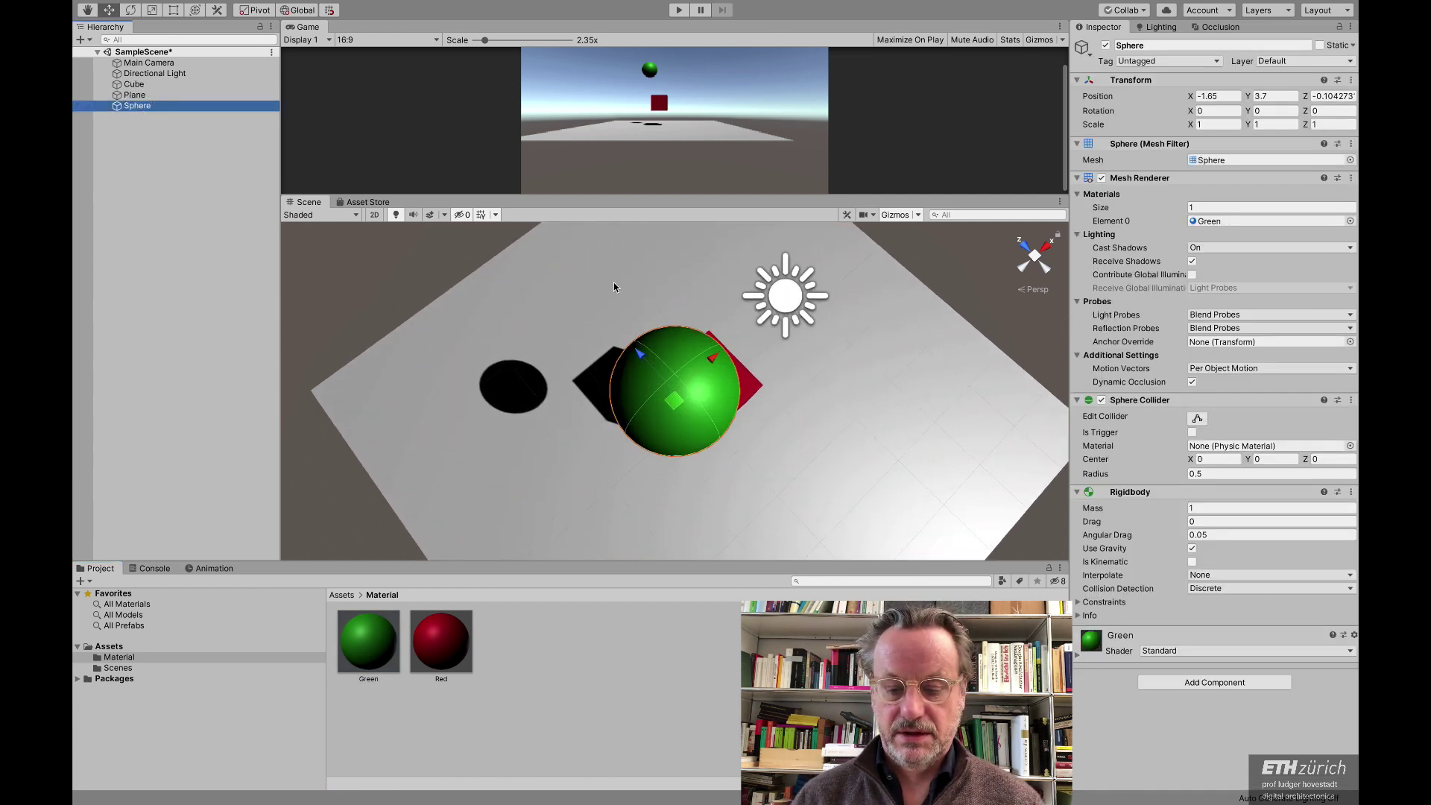
left_click_drag(702, 410, 724, 230, "alt")
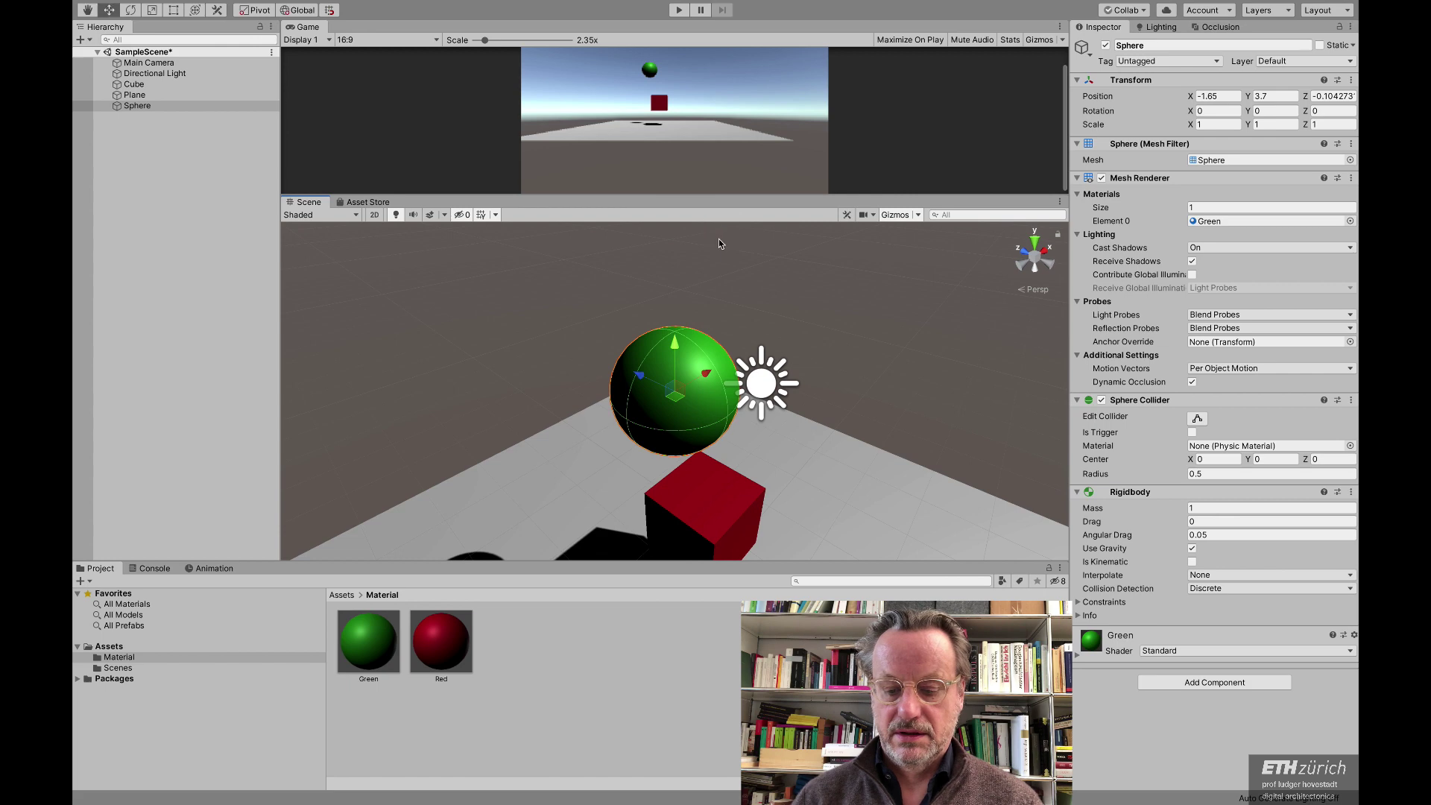
scroll(720, 240, "down", 5)
scroll(719, 243, "up", 2)
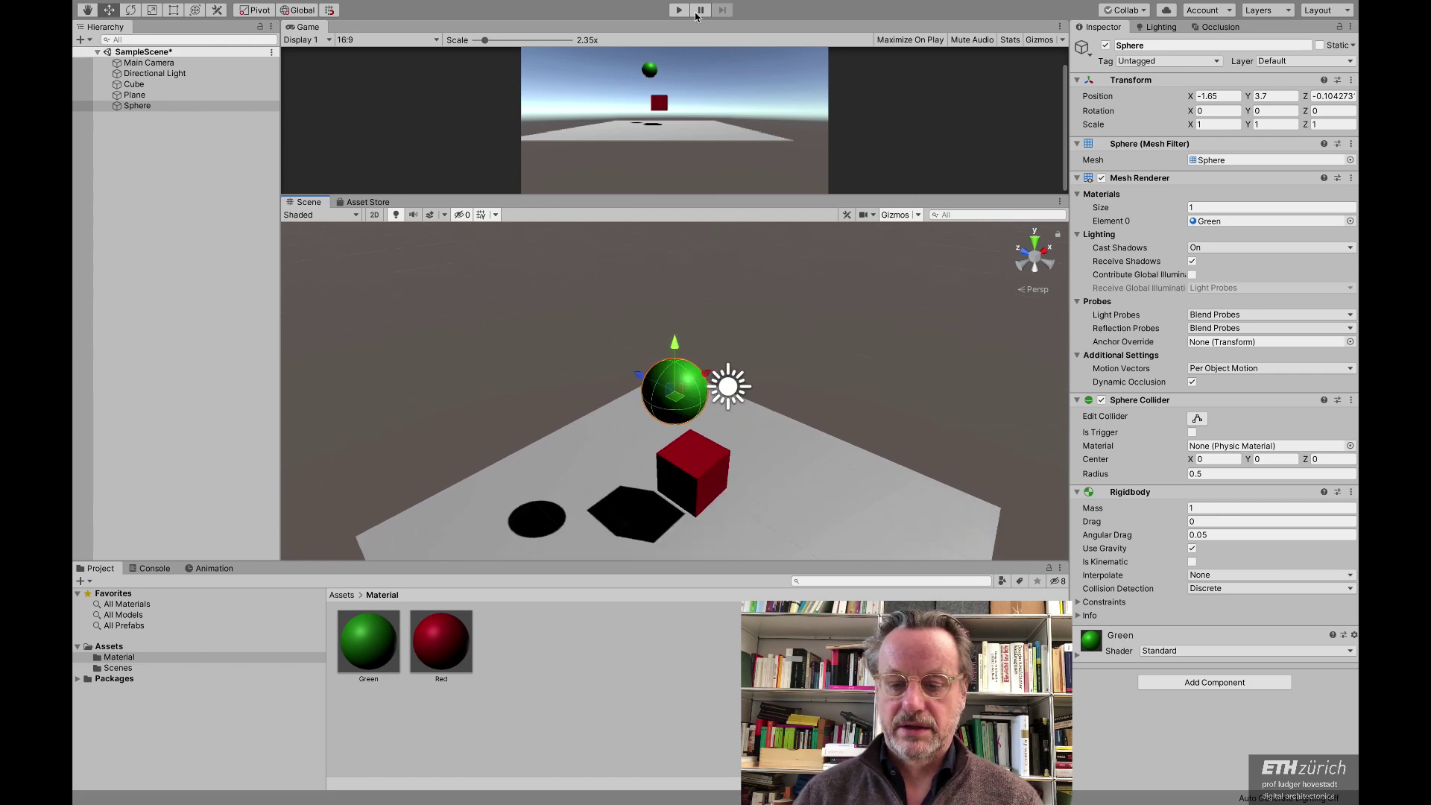
left_click(679, 11)
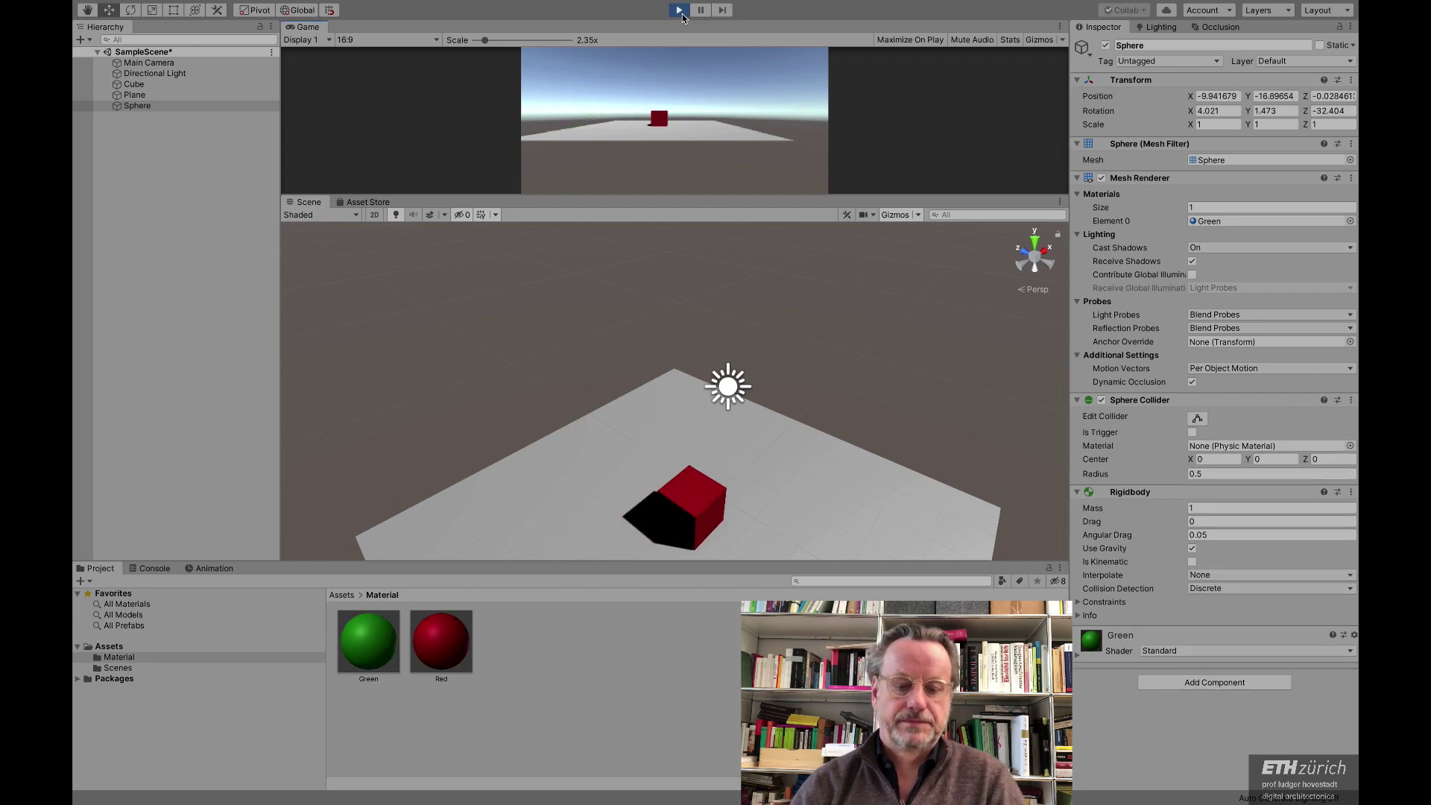
mouse_move(371, 5)
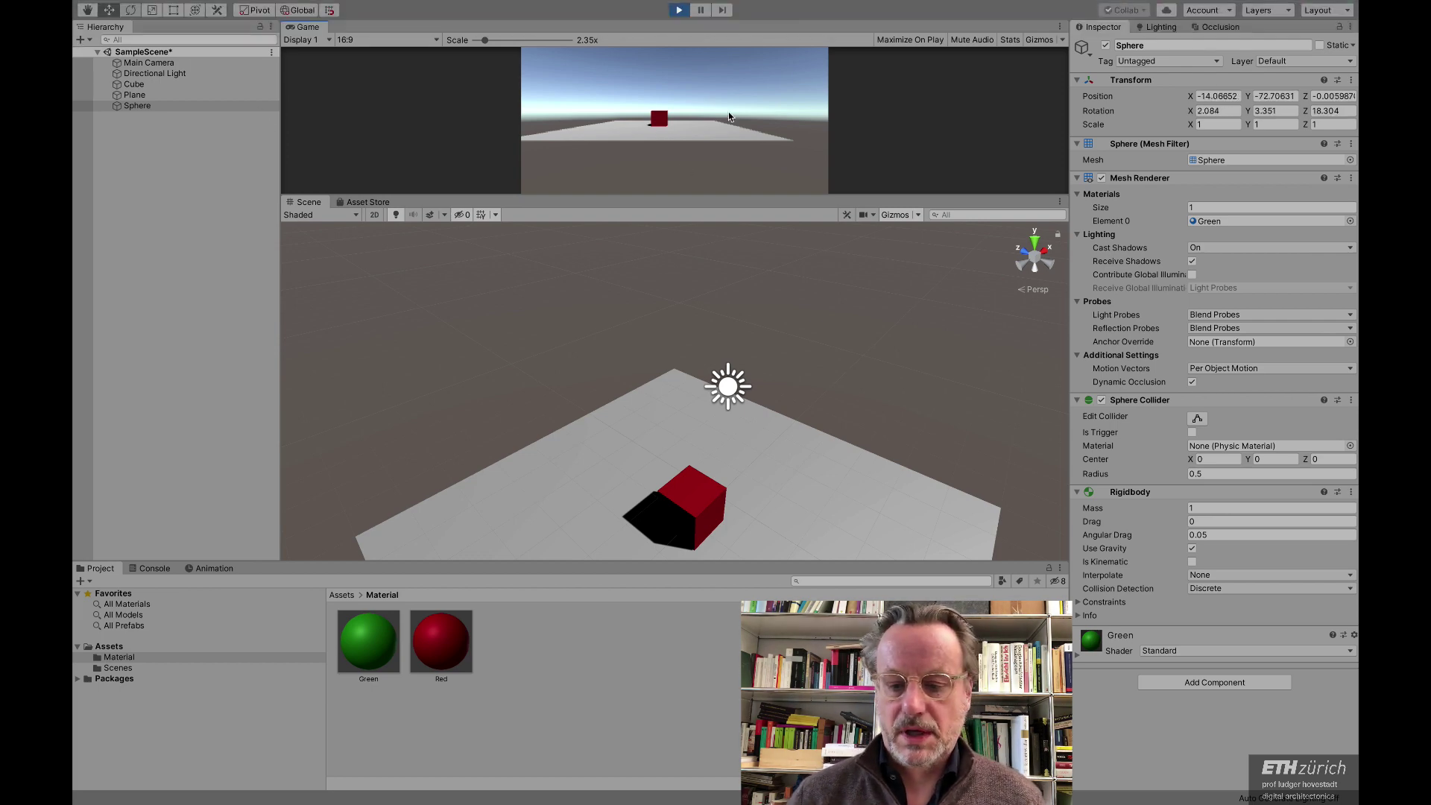
left_click(681, 9)
scroll(745, 368, "down", 4)
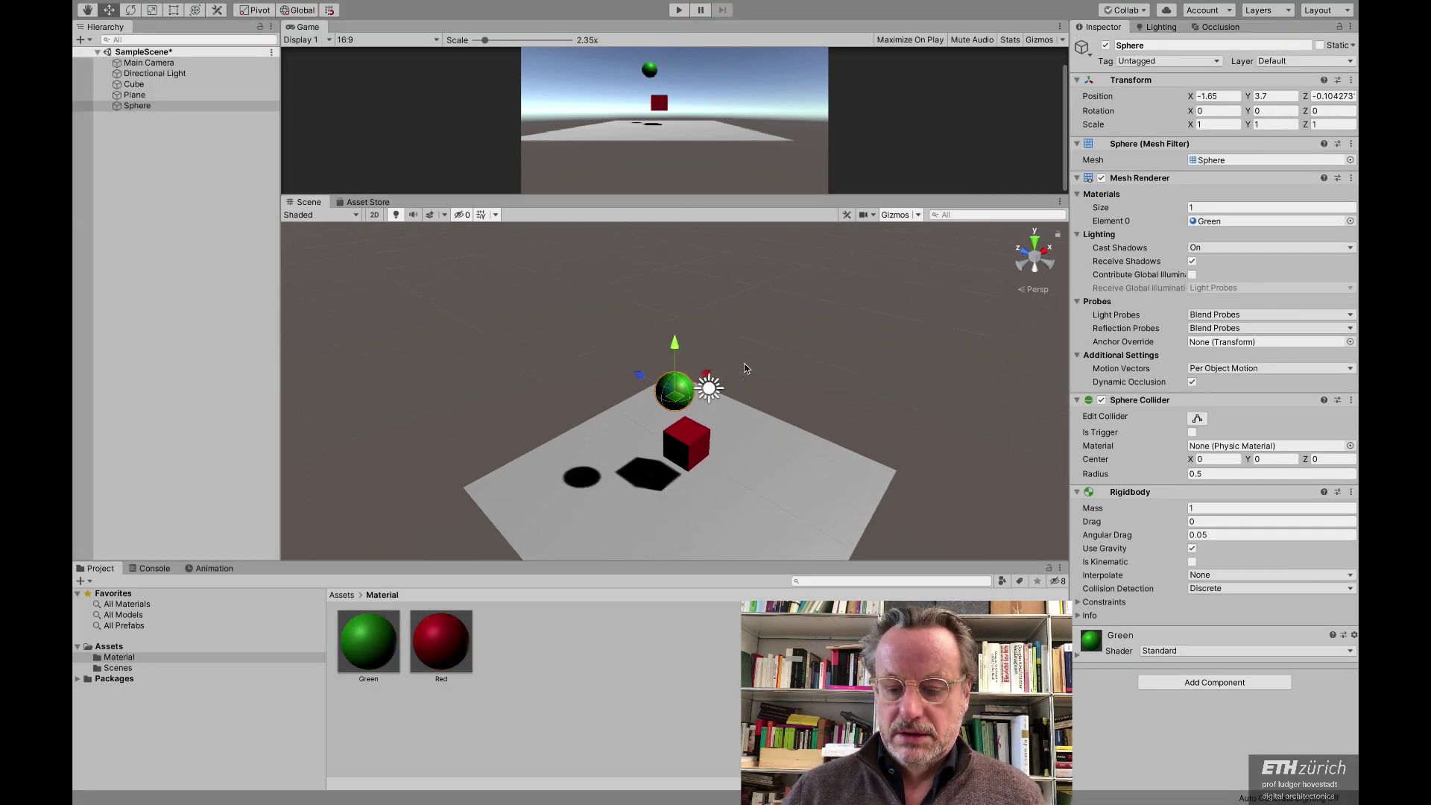
left_click(711, 472, "shift")
left_click_drag(709, 477, 661, 424, "alt")
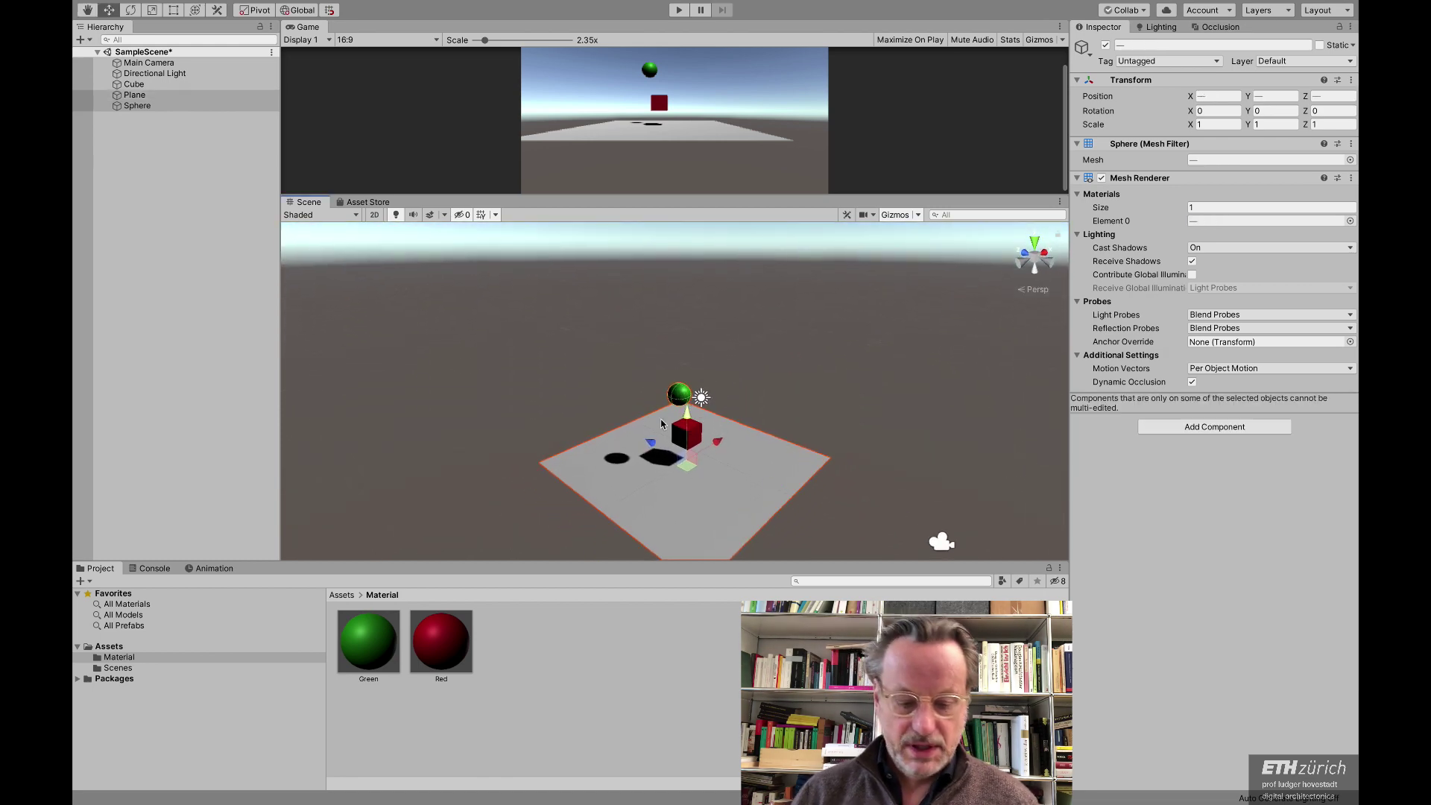
Step: Create a folder named Textures, move it directly under Assets, and open it
left_click(80, 581)
mouse_move(114, 623)
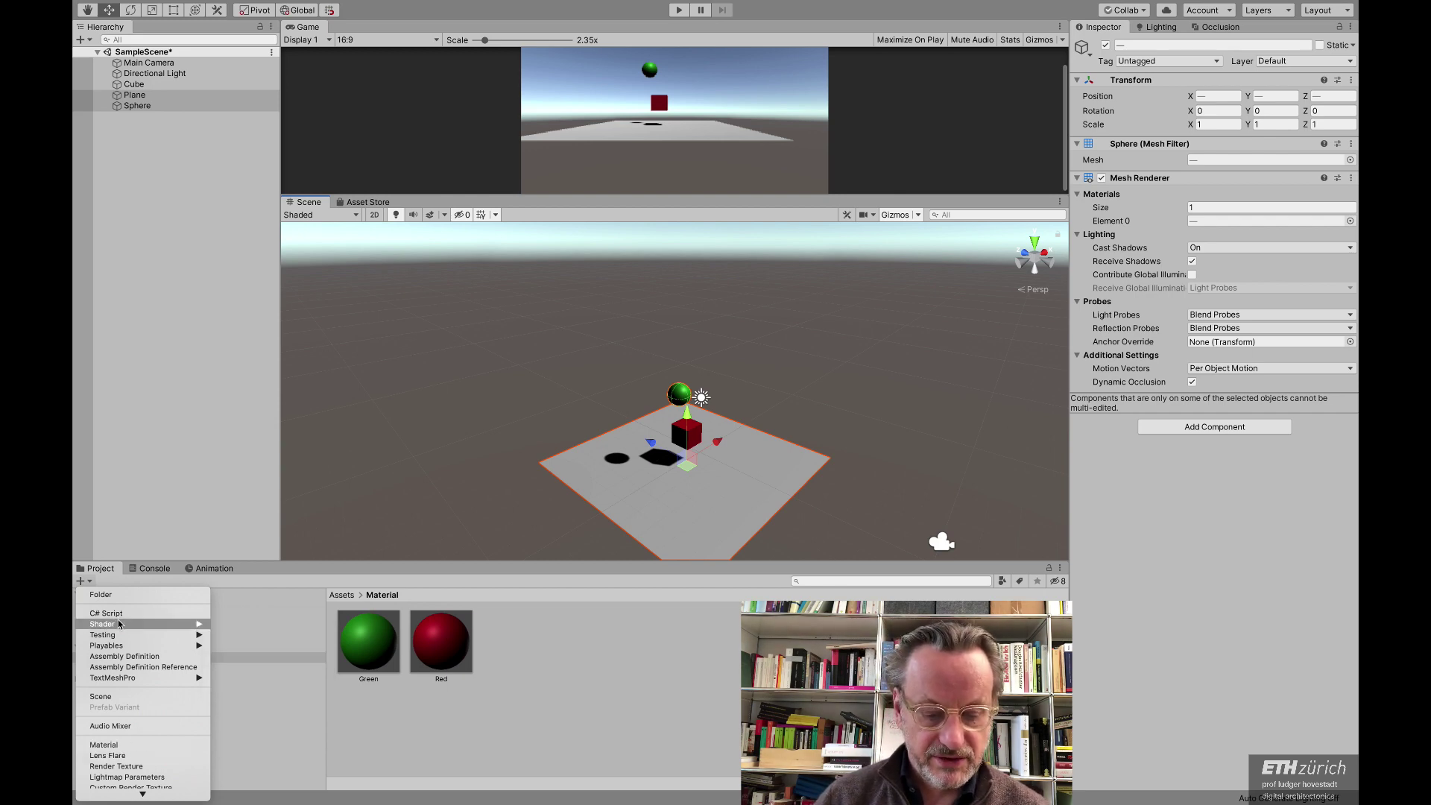
left_click(101, 595)
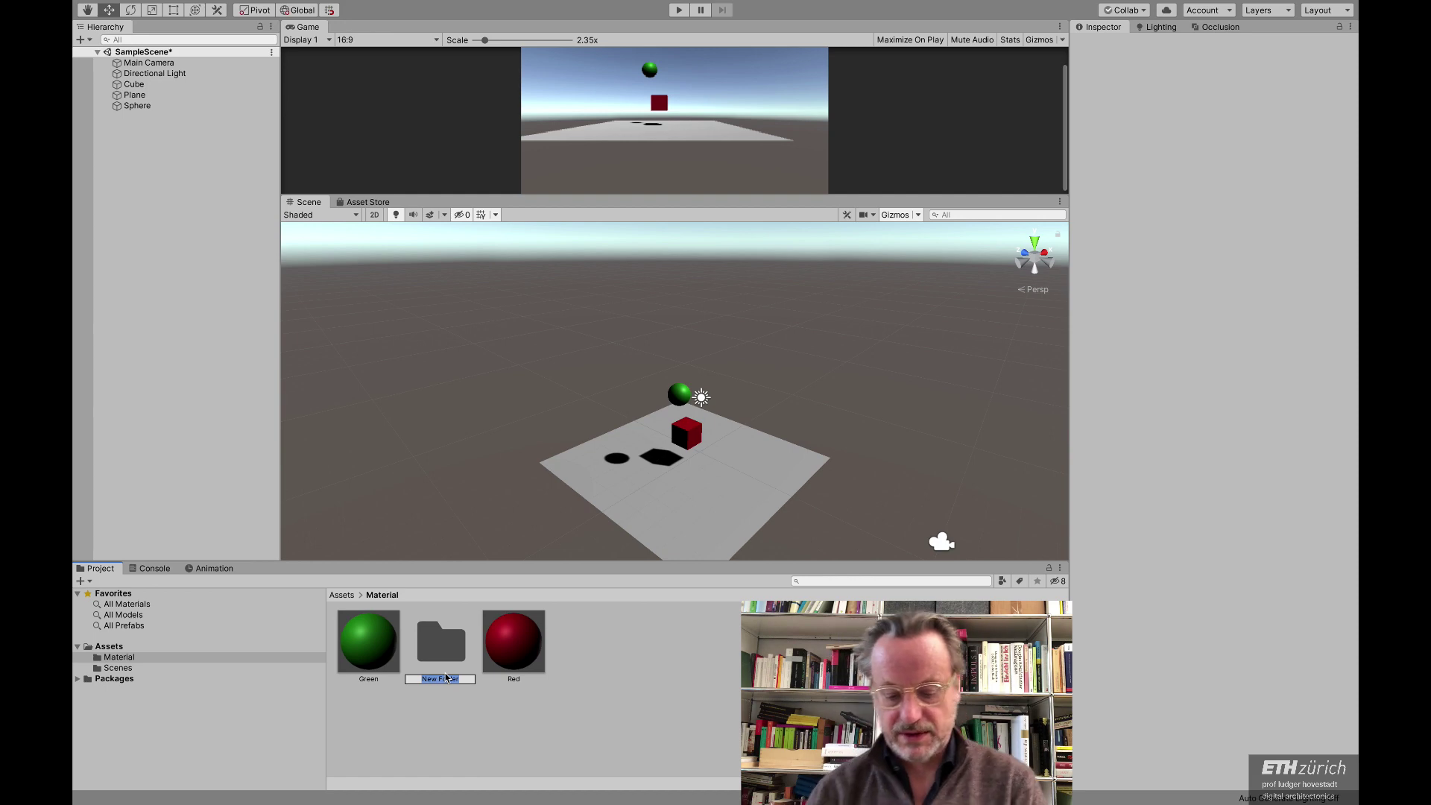
type("Textures")
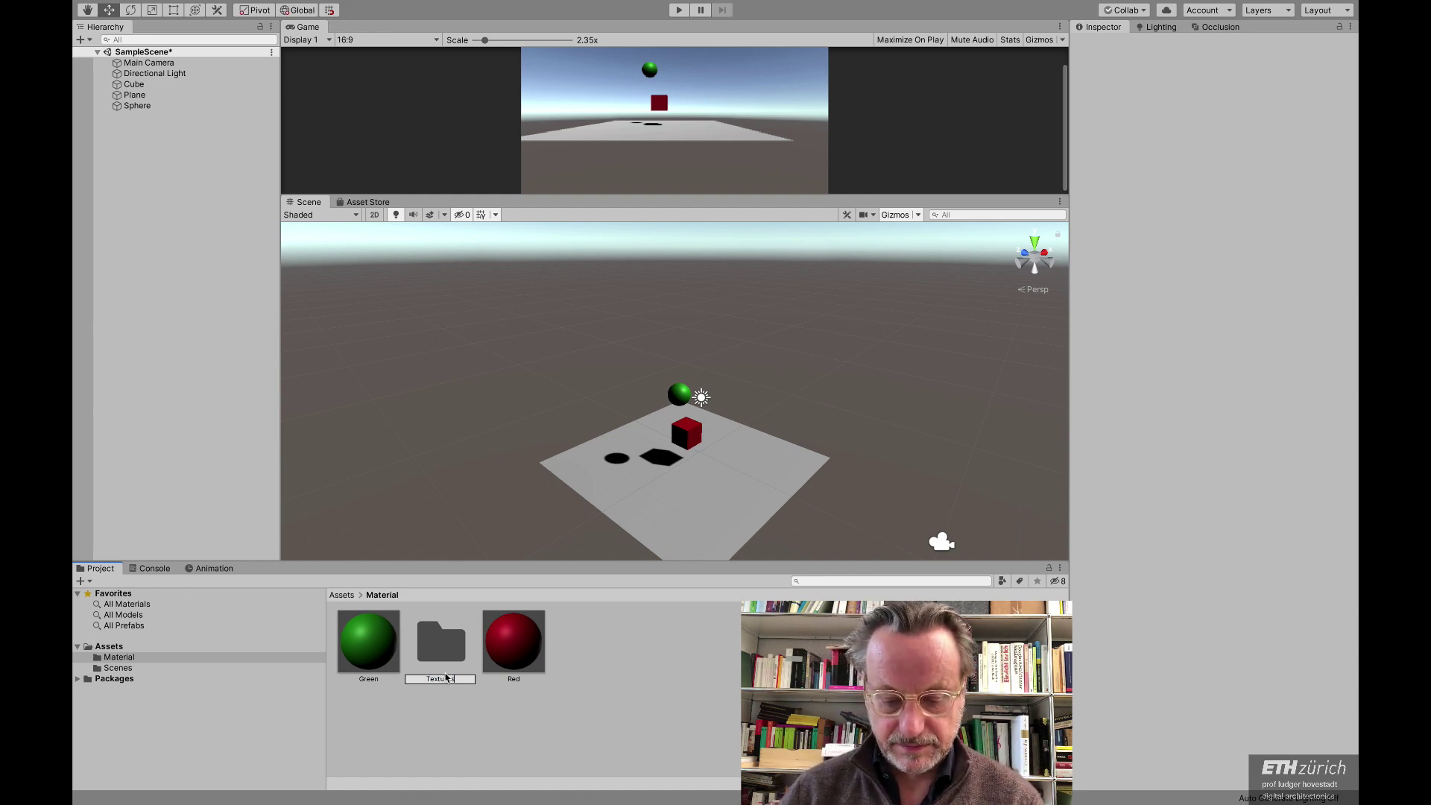
key("Return")
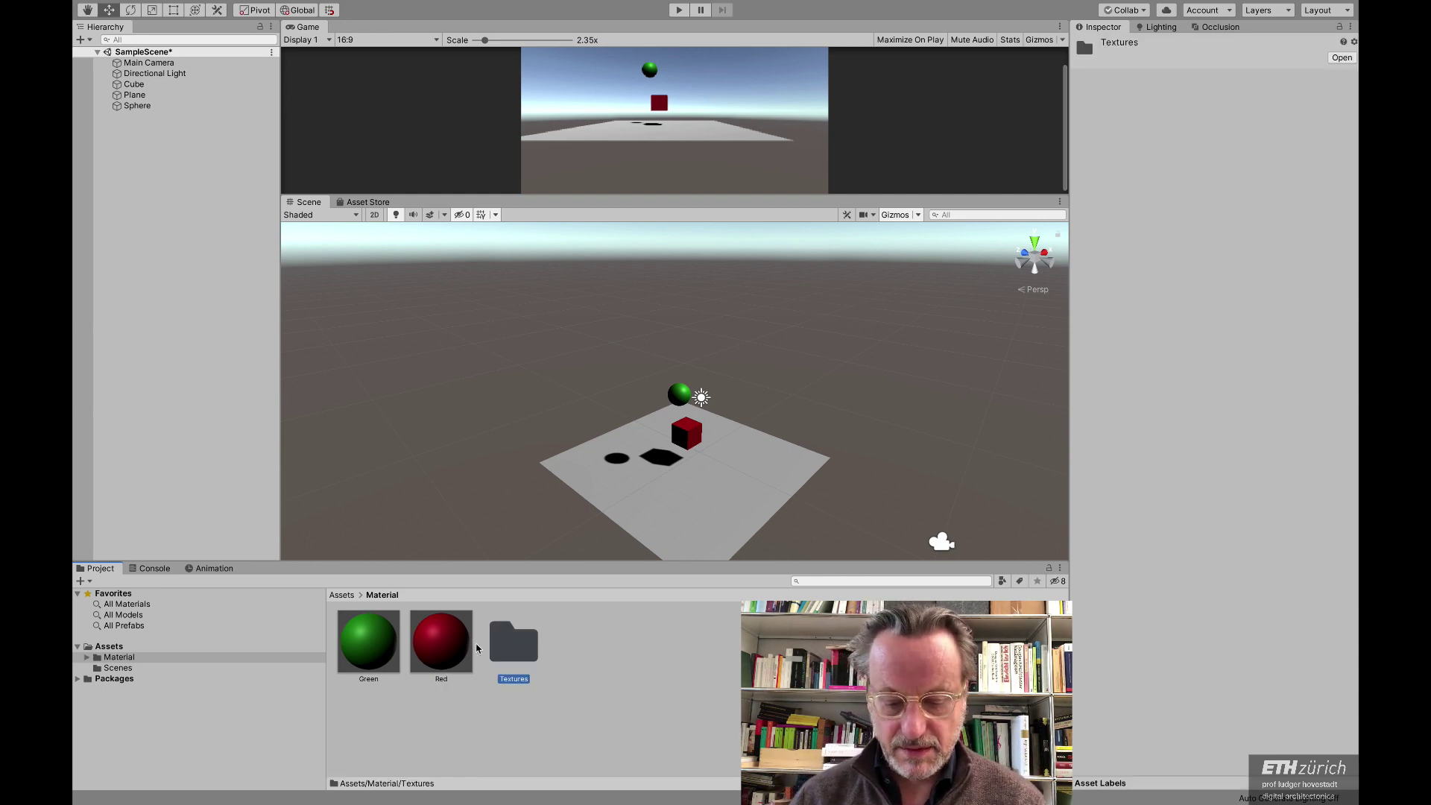
left_click_drag(520, 643, 123, 648)
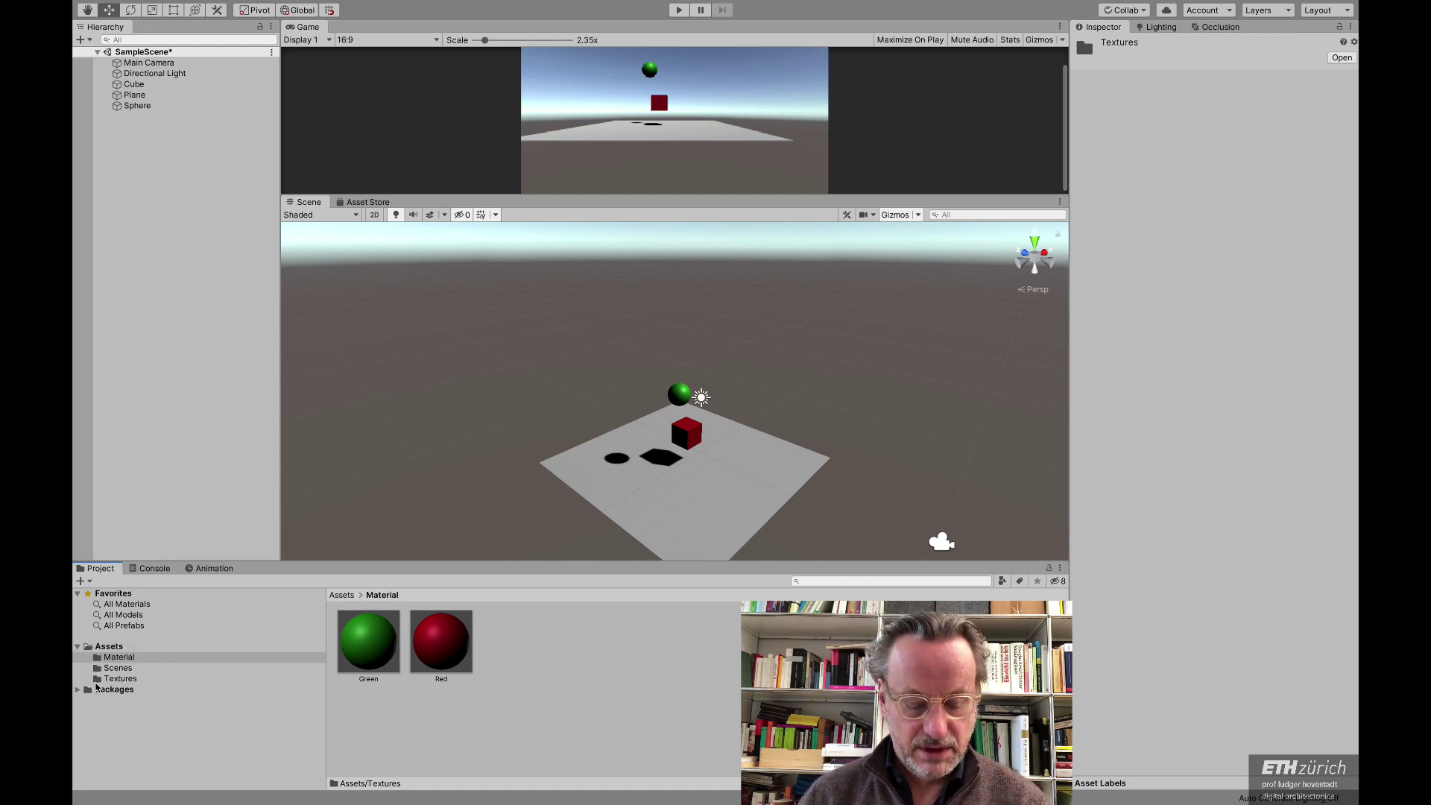
left_click(98, 680)
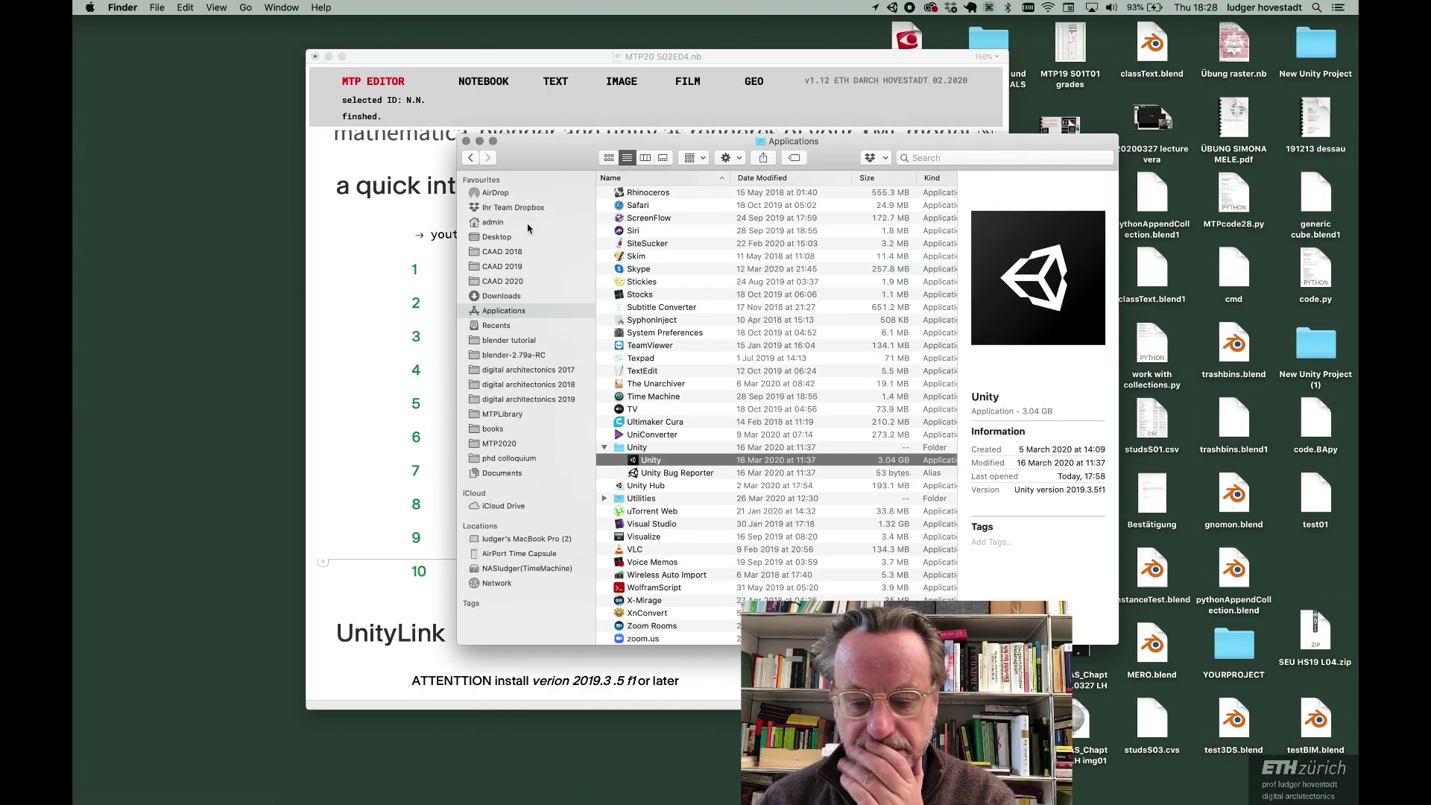
Step: Switch to Finder, look through the Desktop folder, and search this Mac for all files of kind Image
left_click(496, 236)
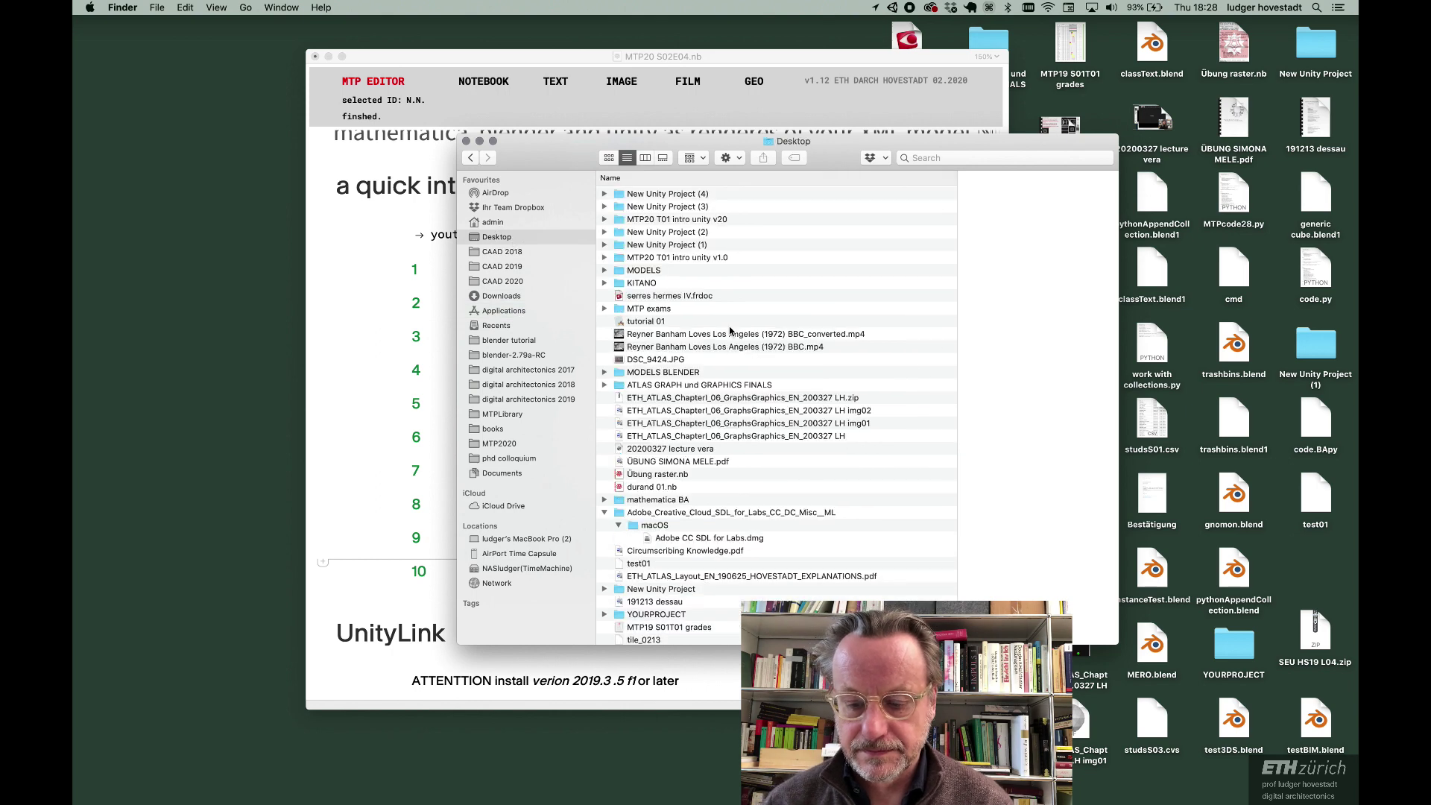
scroll(675, 482, "down", 7)
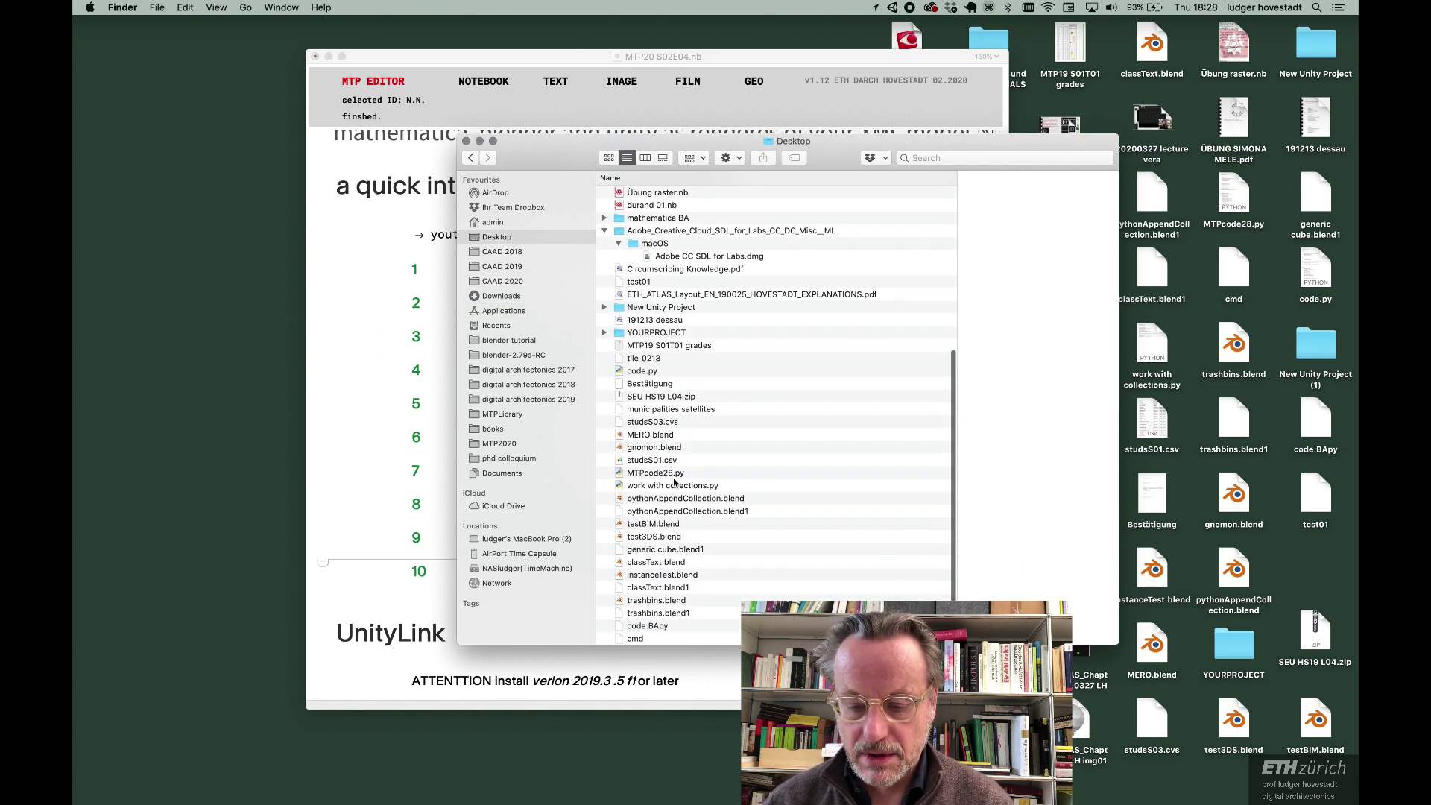
scroll(755, 220, "up", 7)
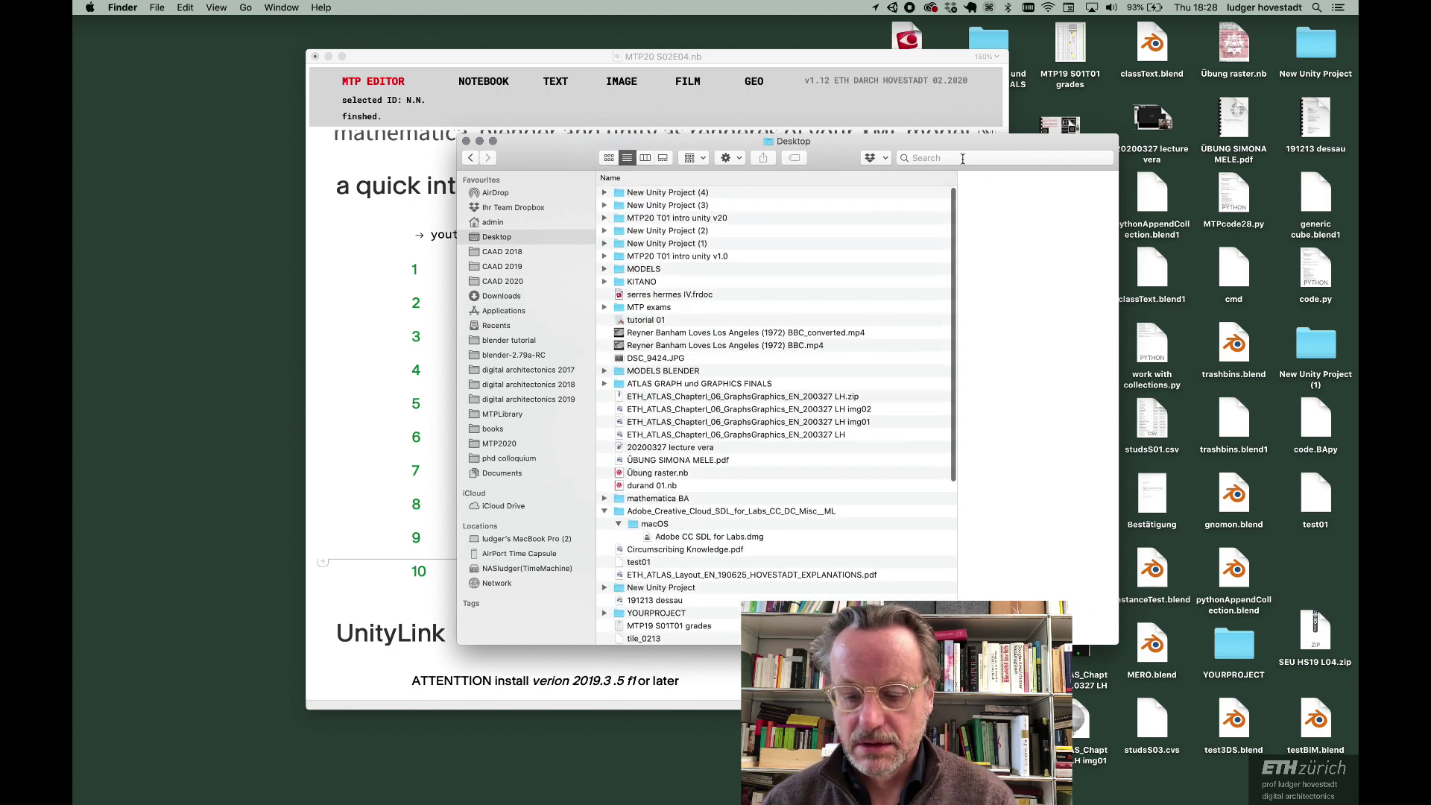
left_click(929, 158)
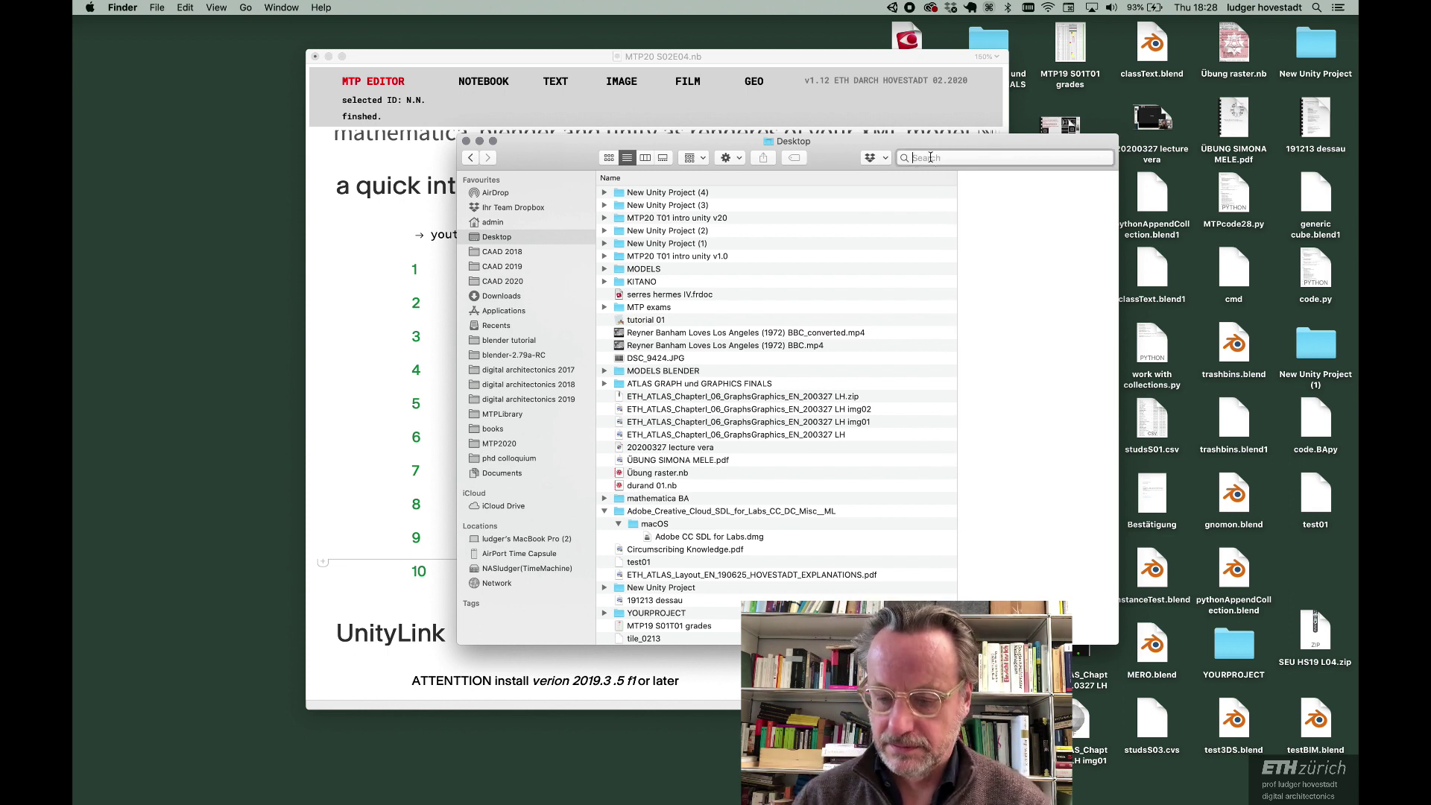
type("im")
left_click(1107, 182)
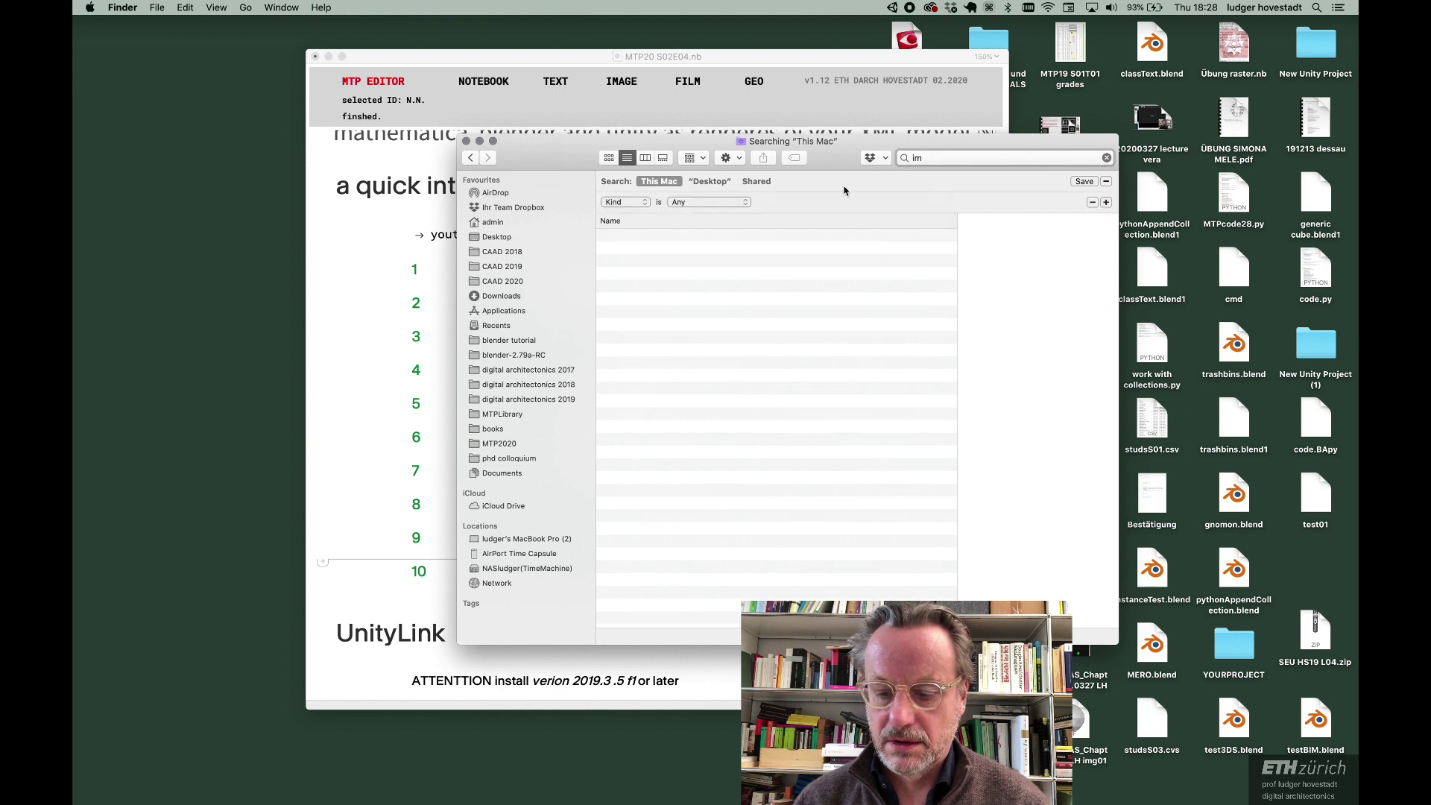
left_click(700, 202)
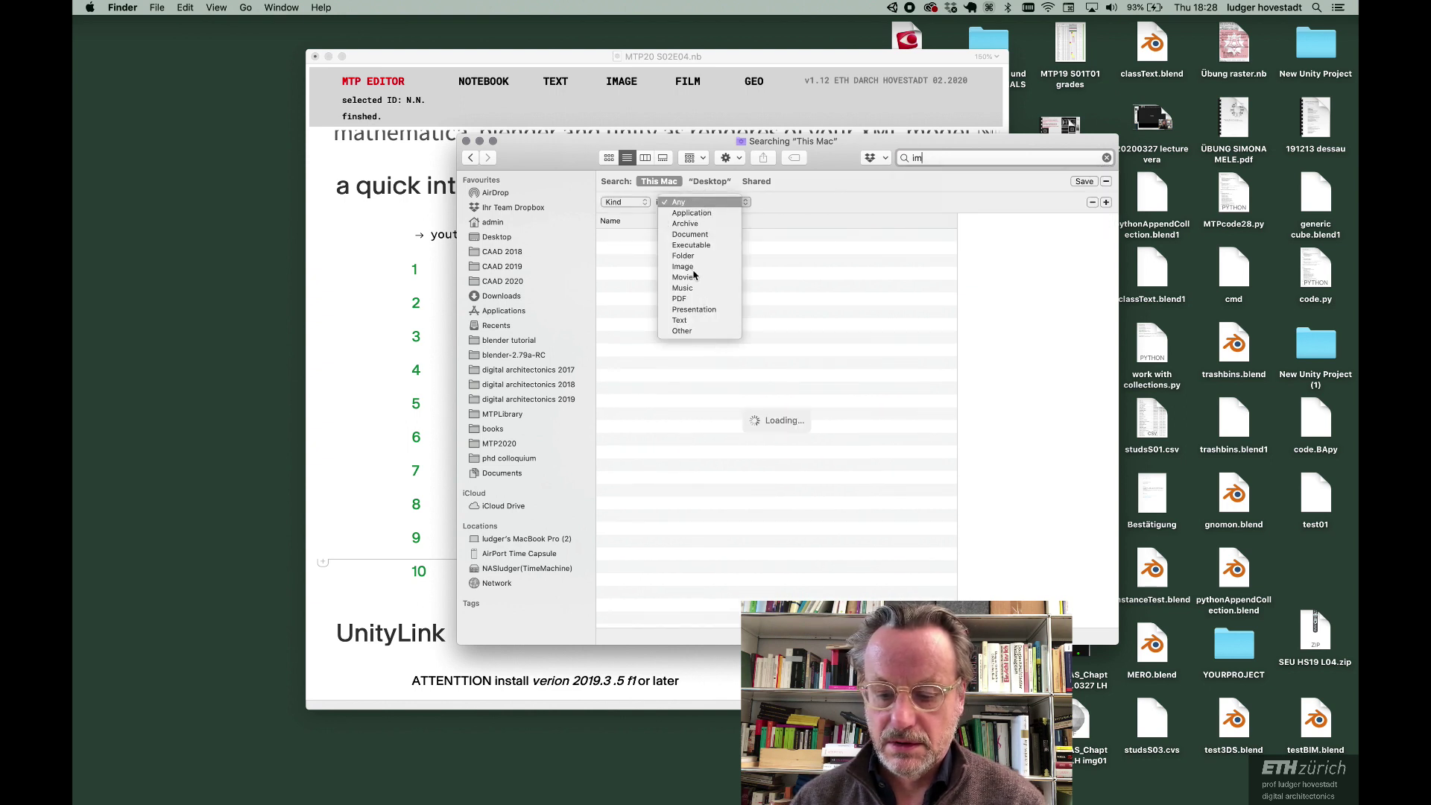
left_click(682, 267)
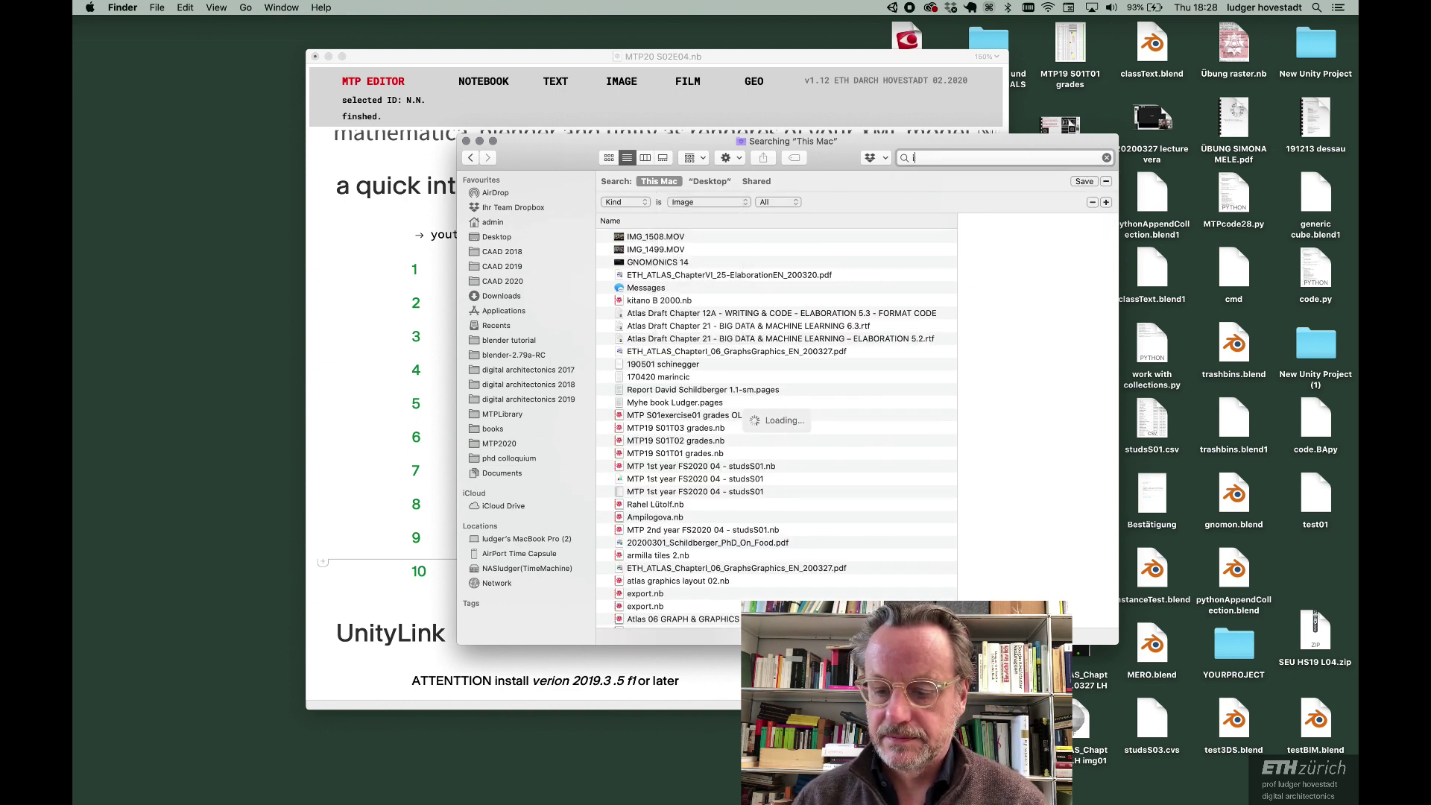
key("BackSpace")
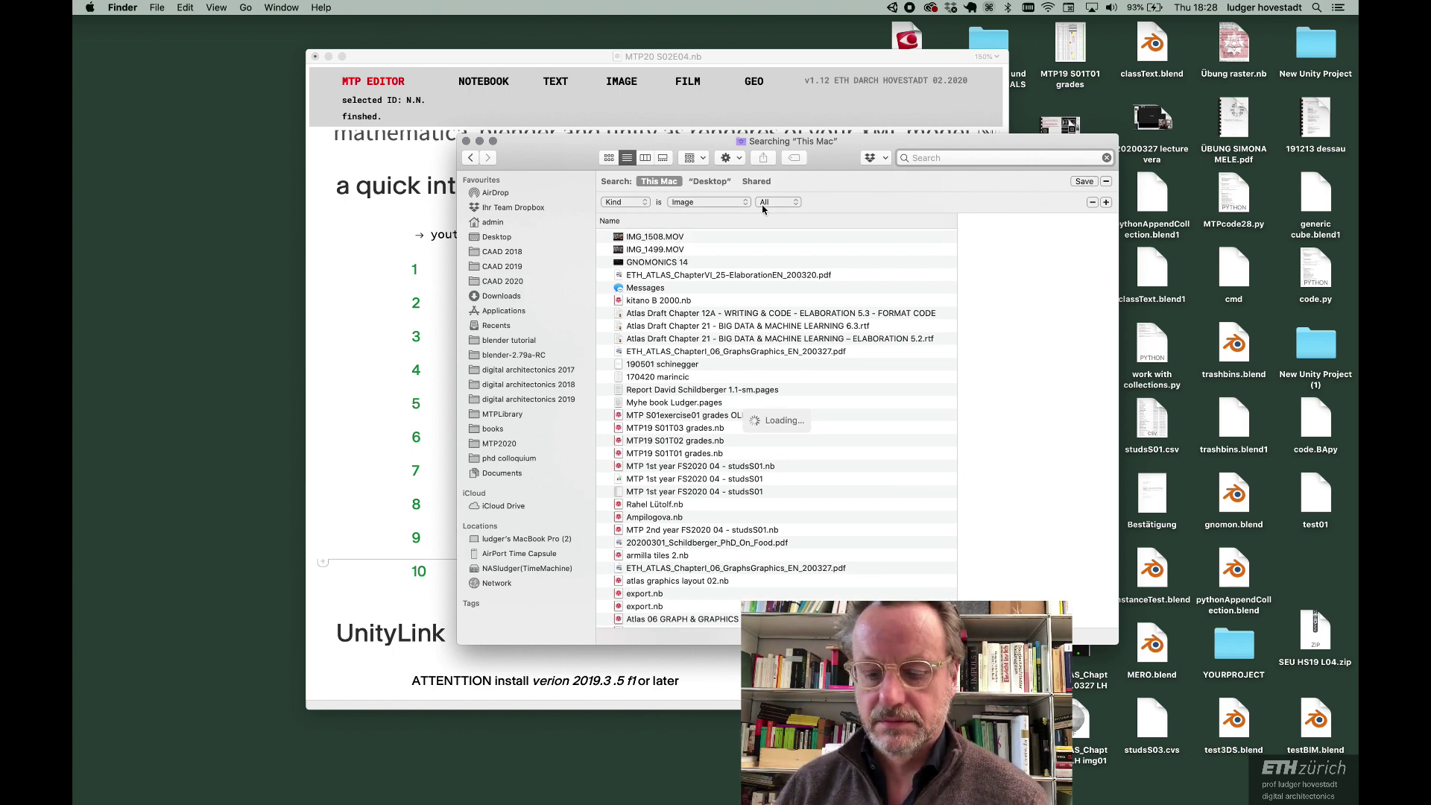
Step: Import the building facade photo DSC_9424.JPG from the Finder results into Unity's Textures folder
left_click(737, 251)
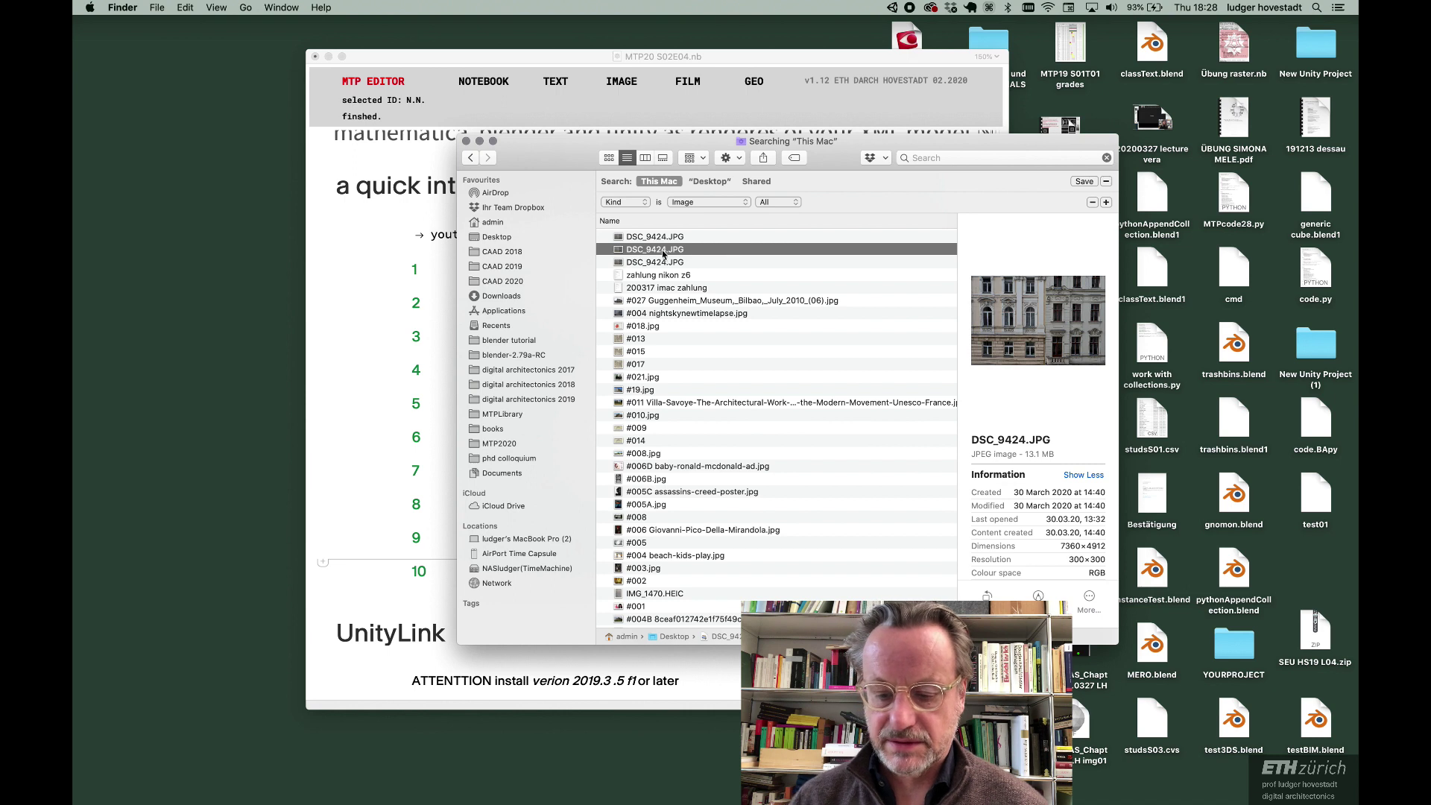
double_click(618, 251)
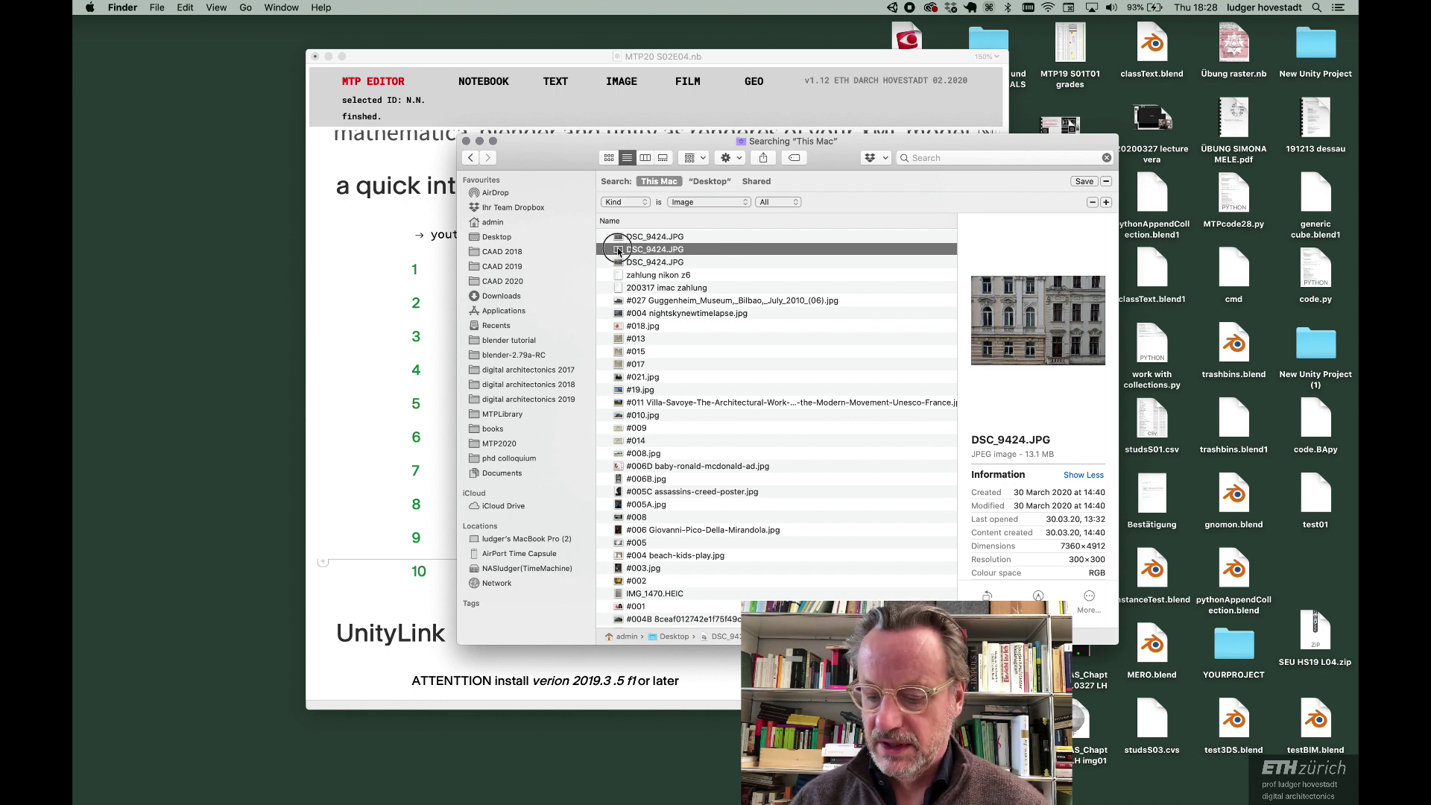
double_click(617, 251)
left_click_drag(618, 251, 464, 654)
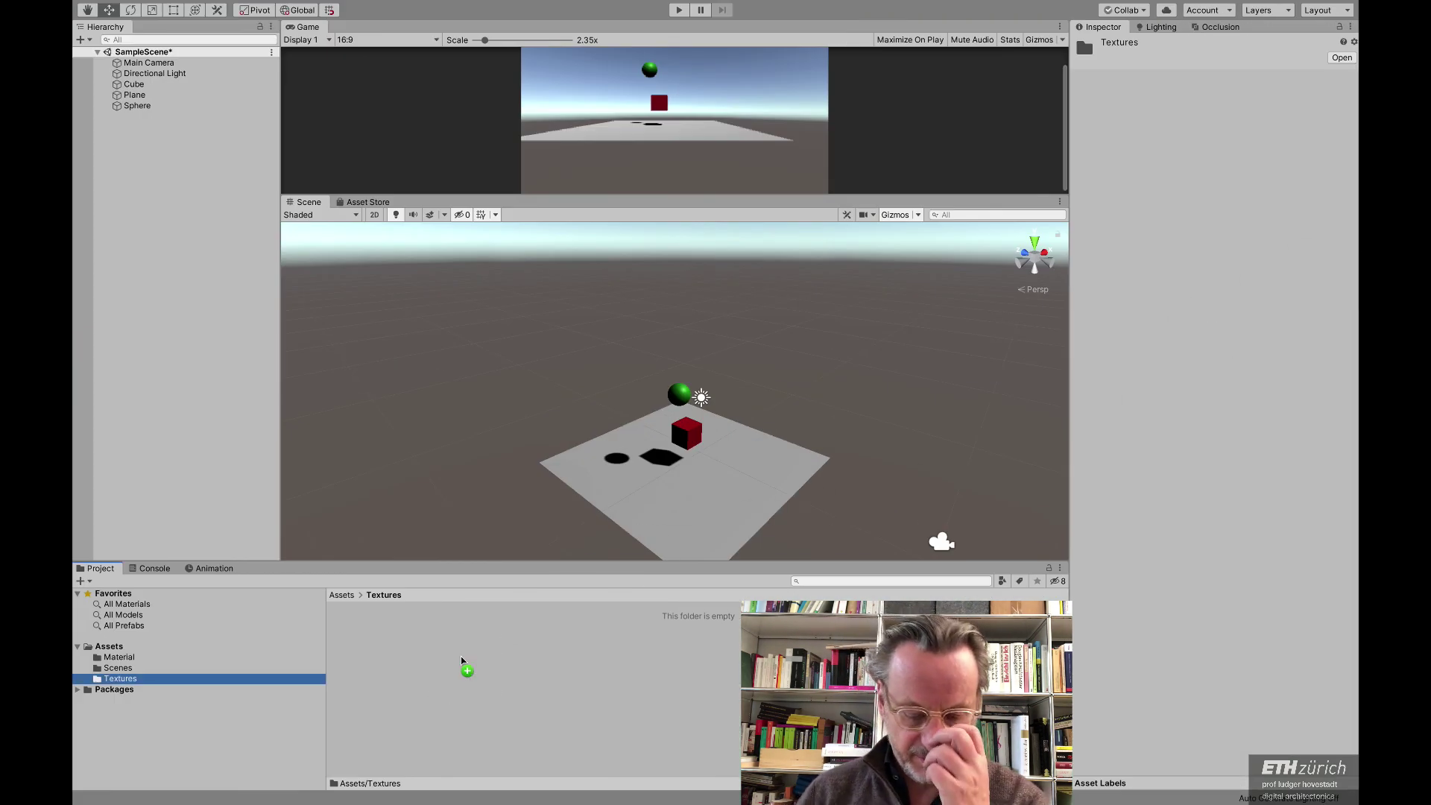
left_click_drag(460, 656, 461, 657)
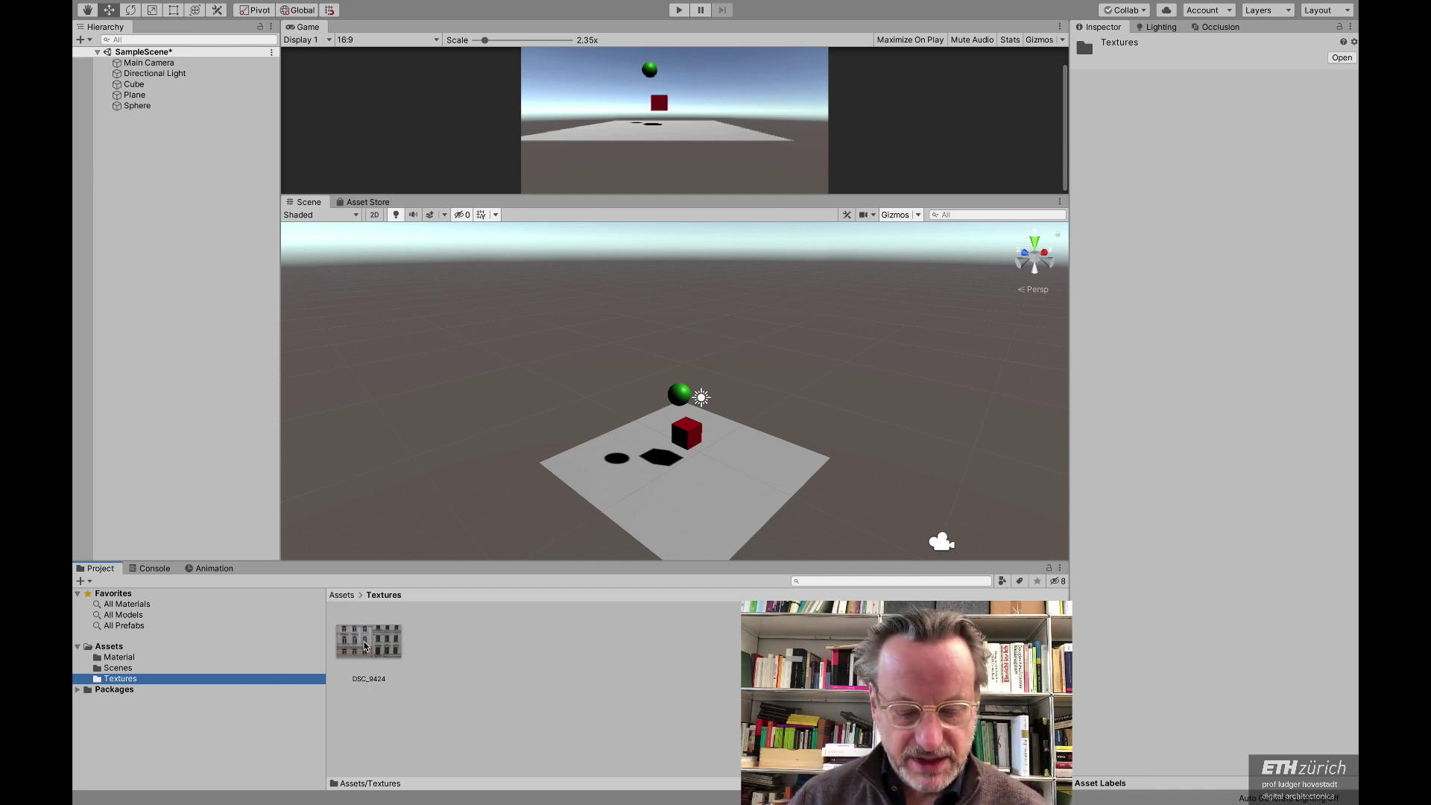
Step: Apply the DSC_9424 texture to the plane and widen the plane to an X scale of 1.86
left_click_drag(363, 641, 647, 506)
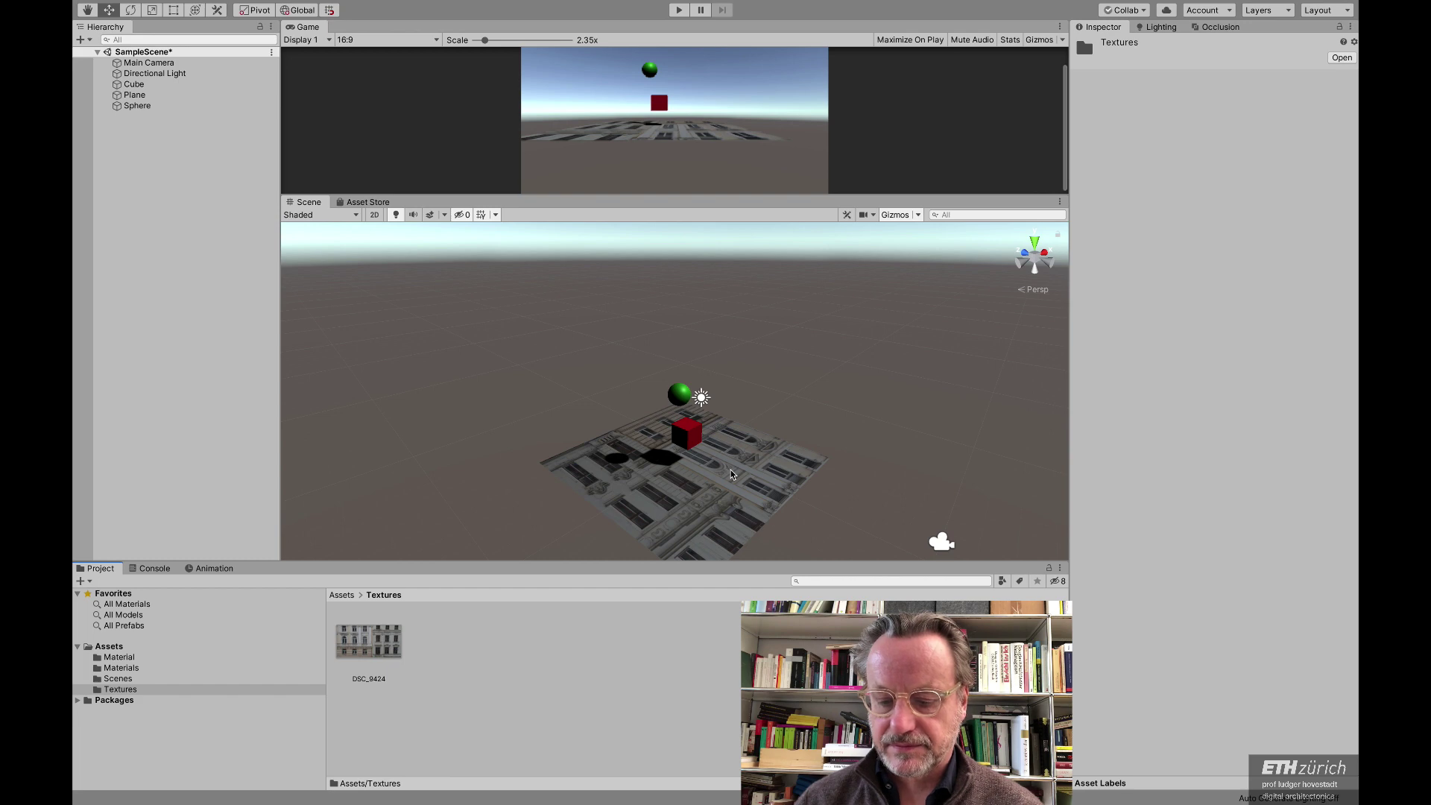
scroll(730, 474, "down", 3)
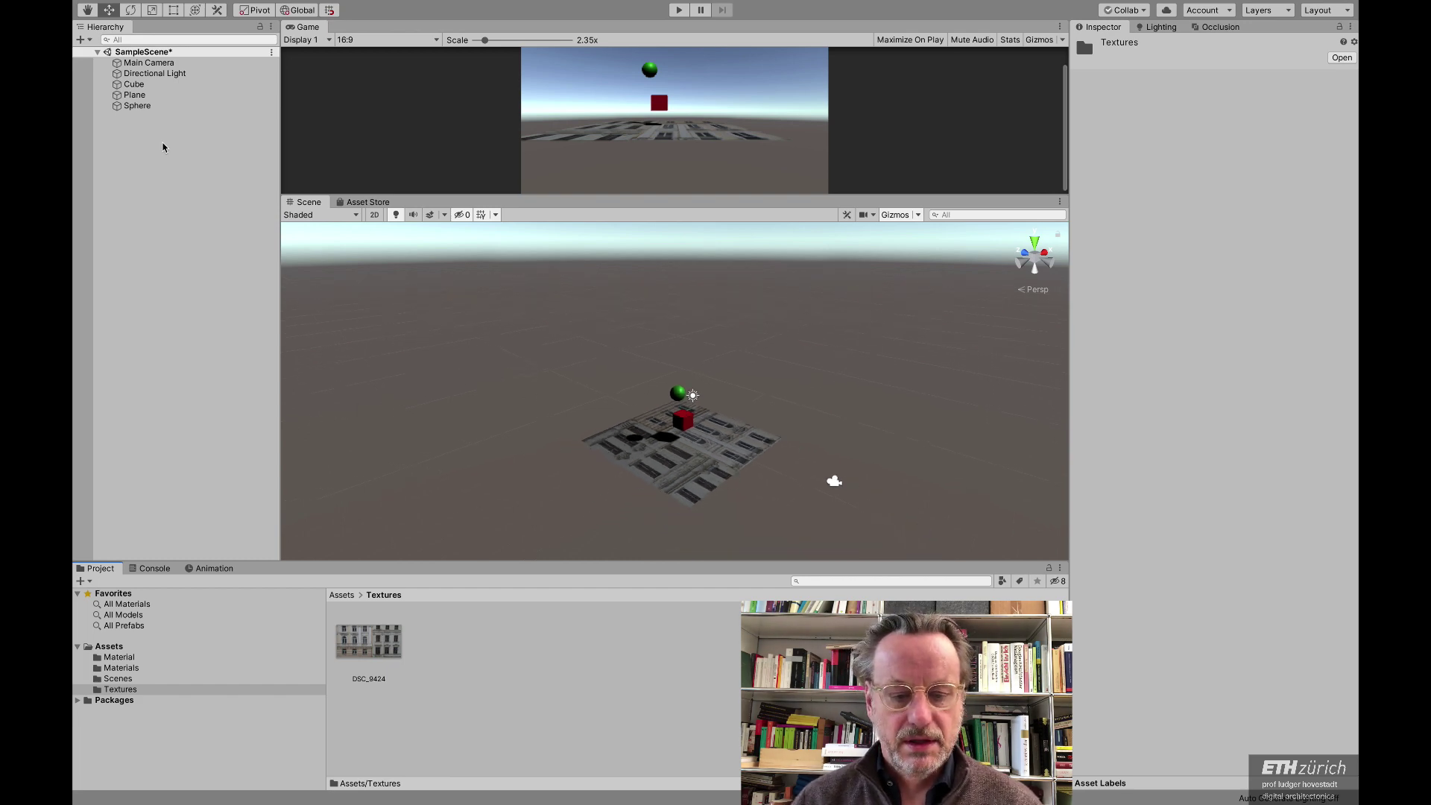
double_click(134, 95)
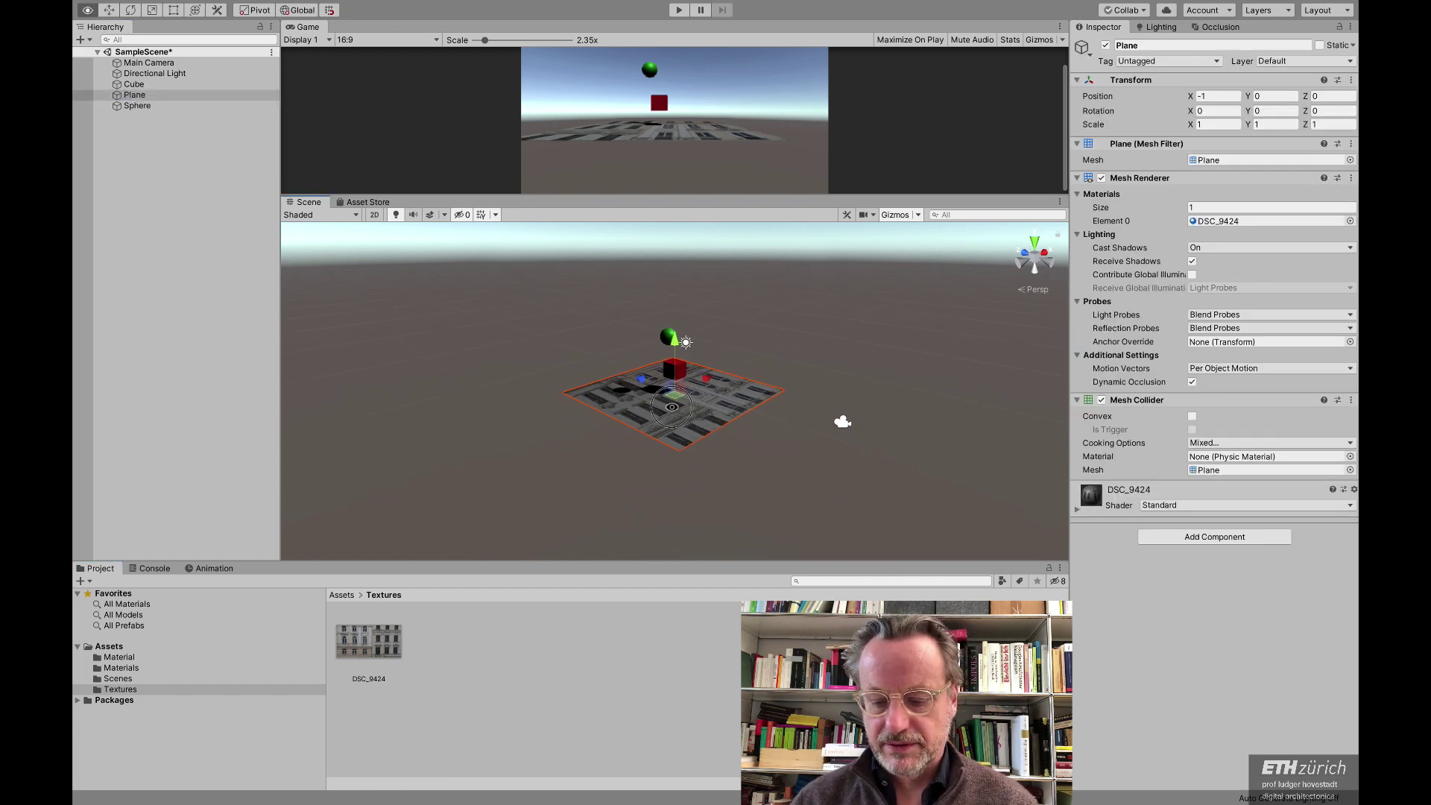
left_click_drag(671, 407, 892, 363, "alt")
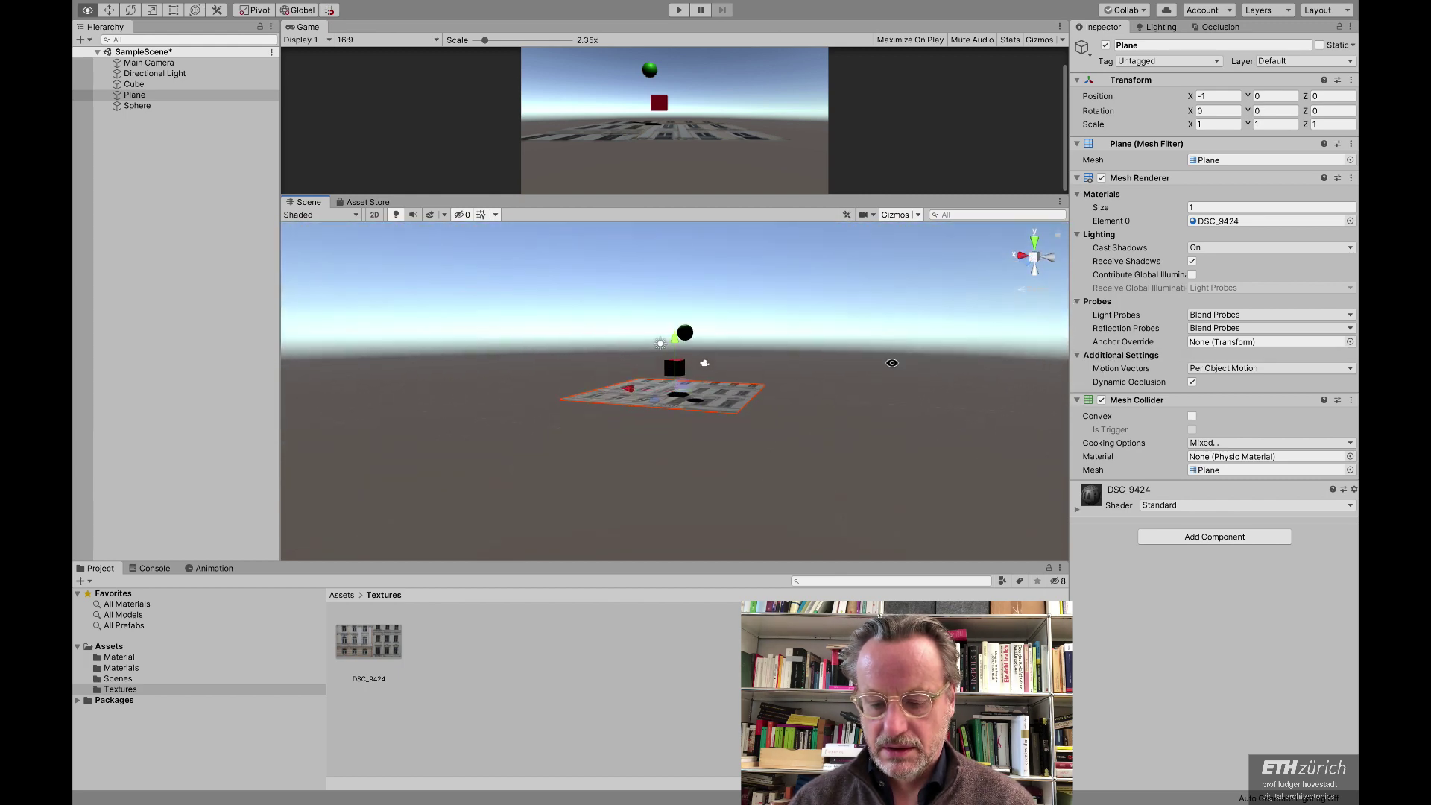
left_click_drag(631, 397, 714, 674, "alt")
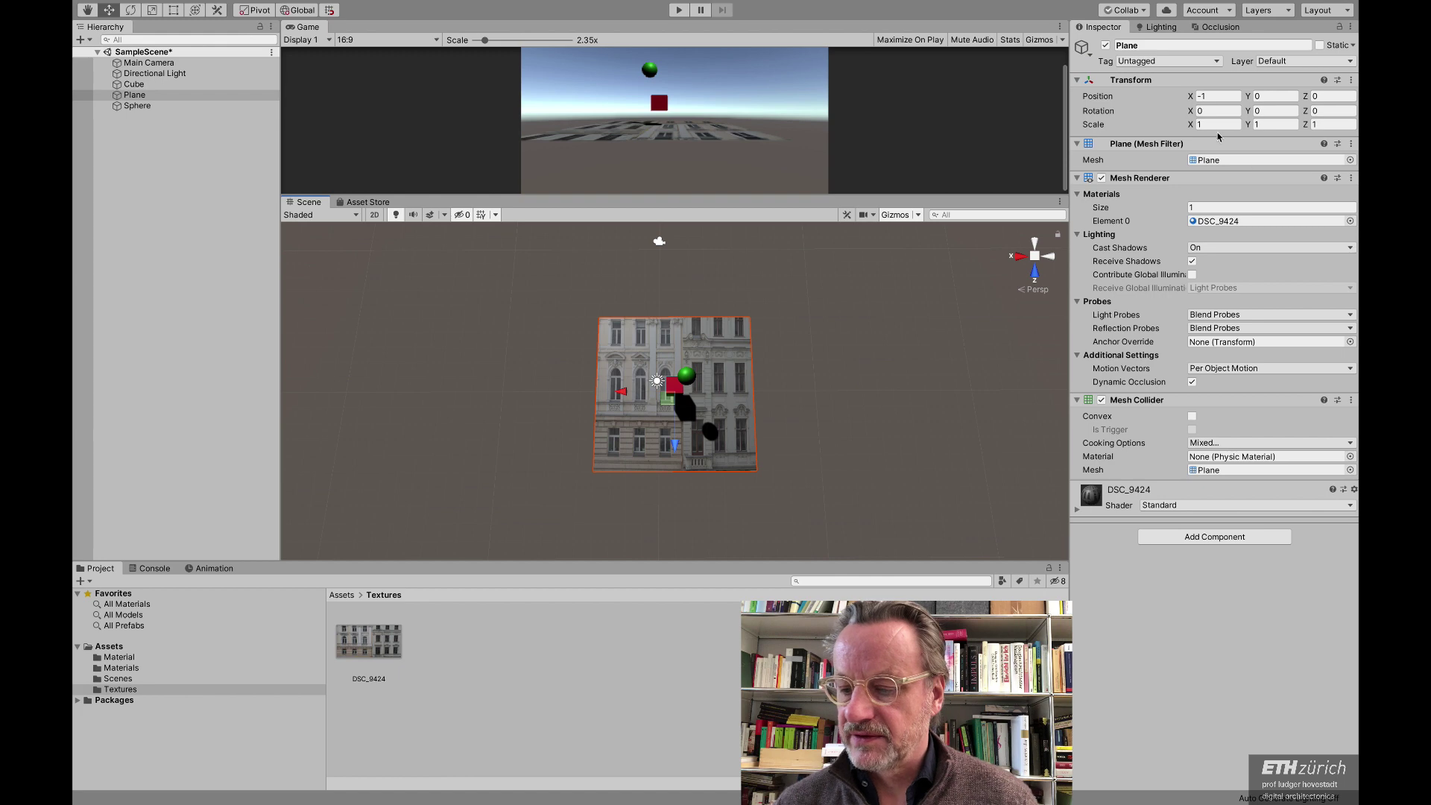
left_click_drag(1190, 125, 1209, 125)
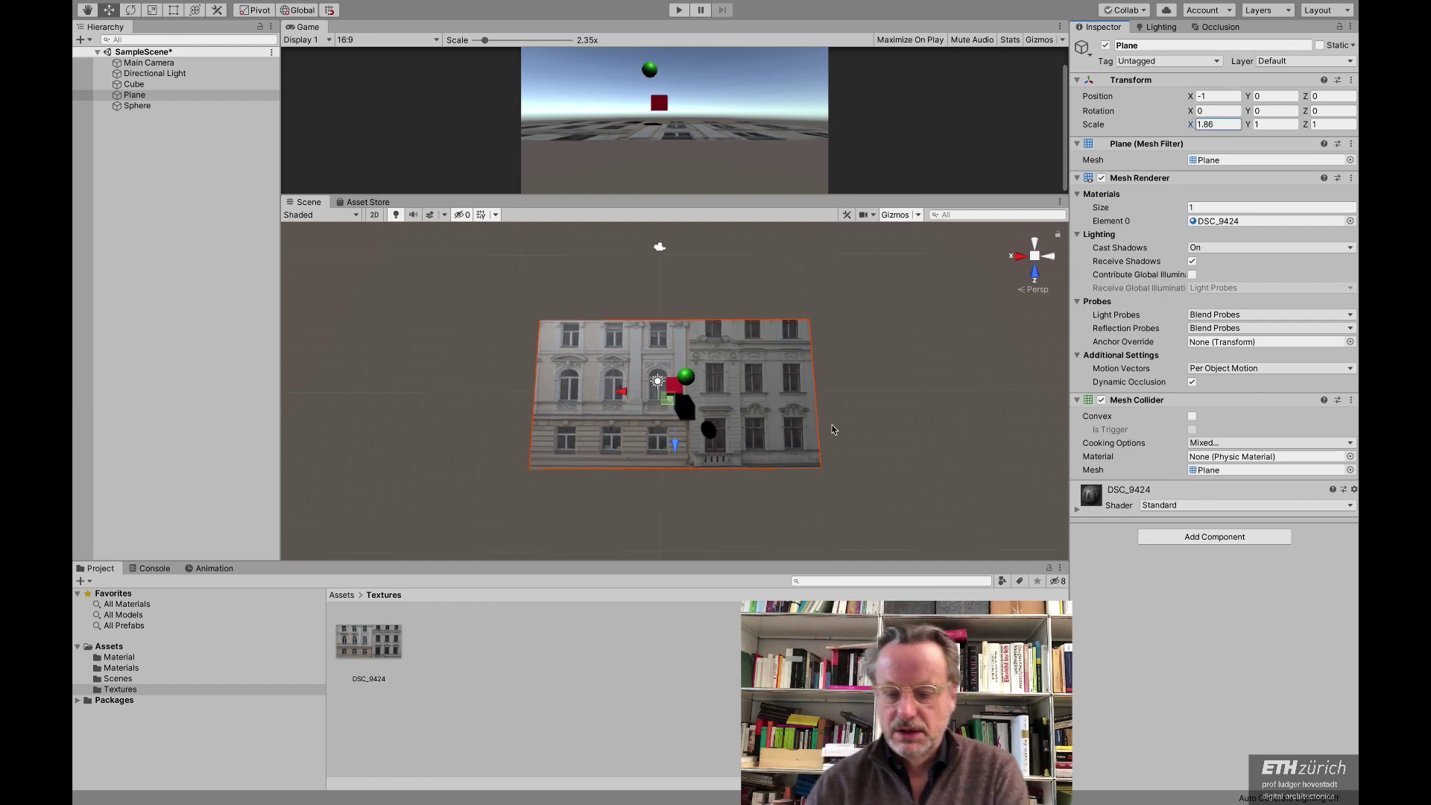
Step: Add a second plane to the scene and raise it above the sphere to a Y position of 6.53
left_click_drag(712, 424, 579, 288, "alt")
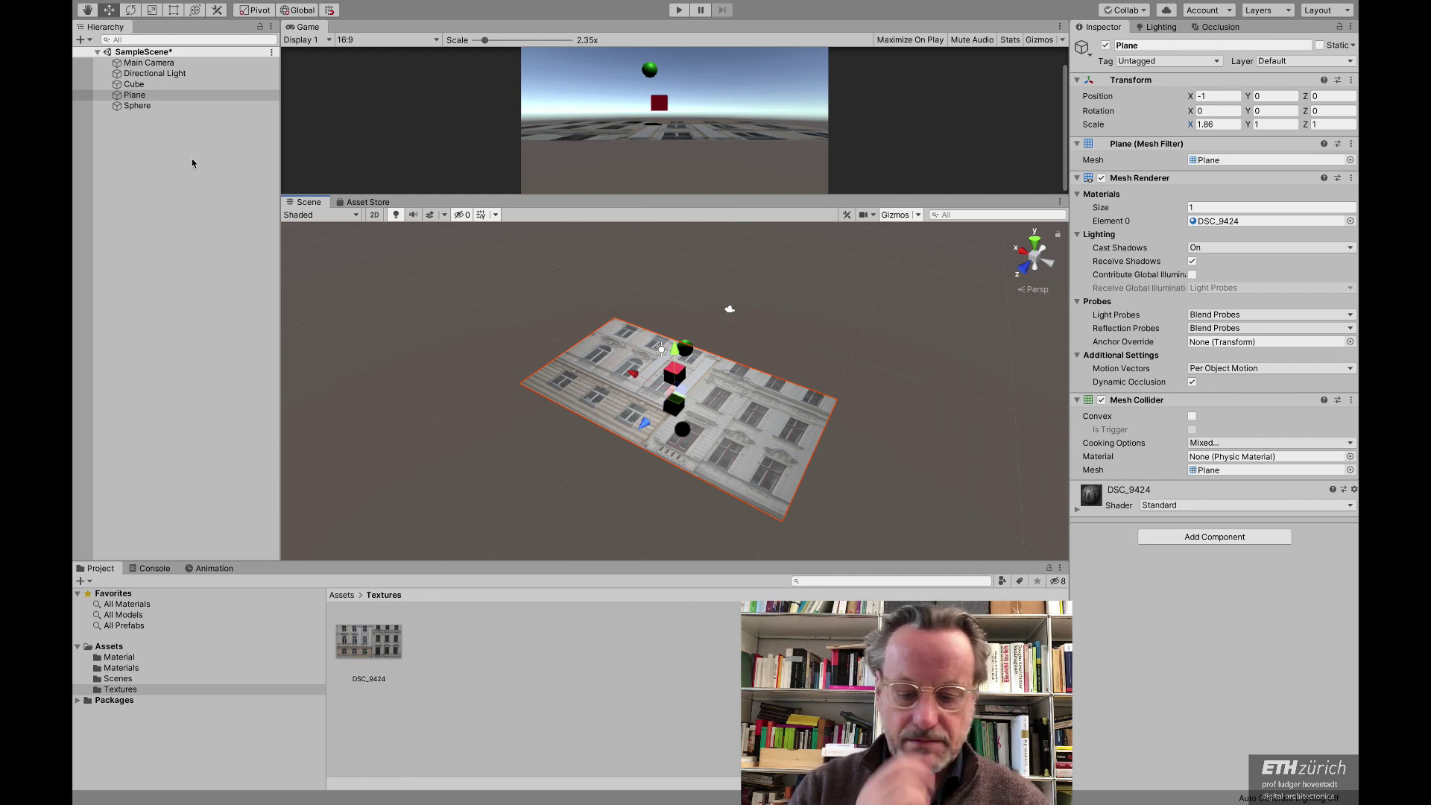
left_click(81, 40)
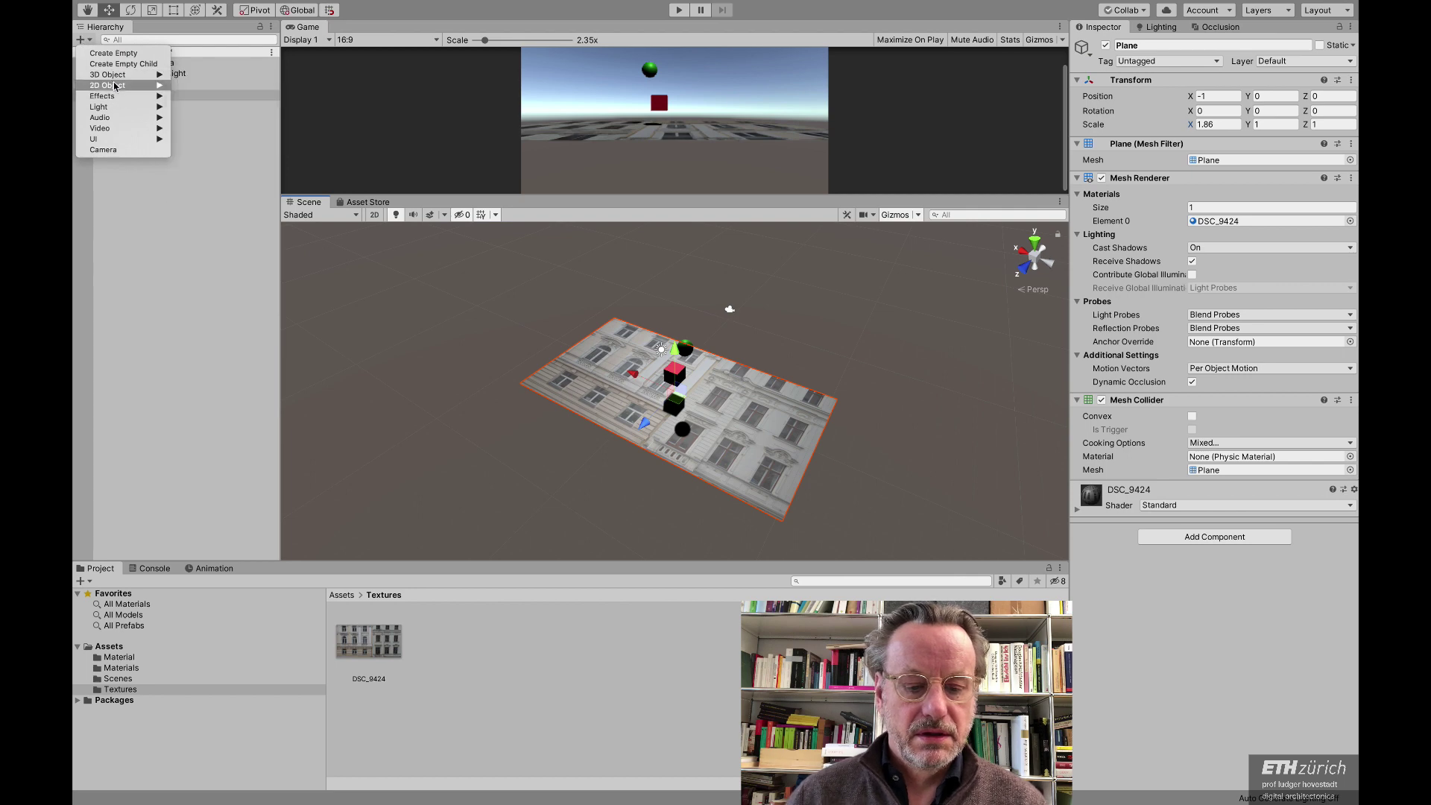
mouse_move(117, 80)
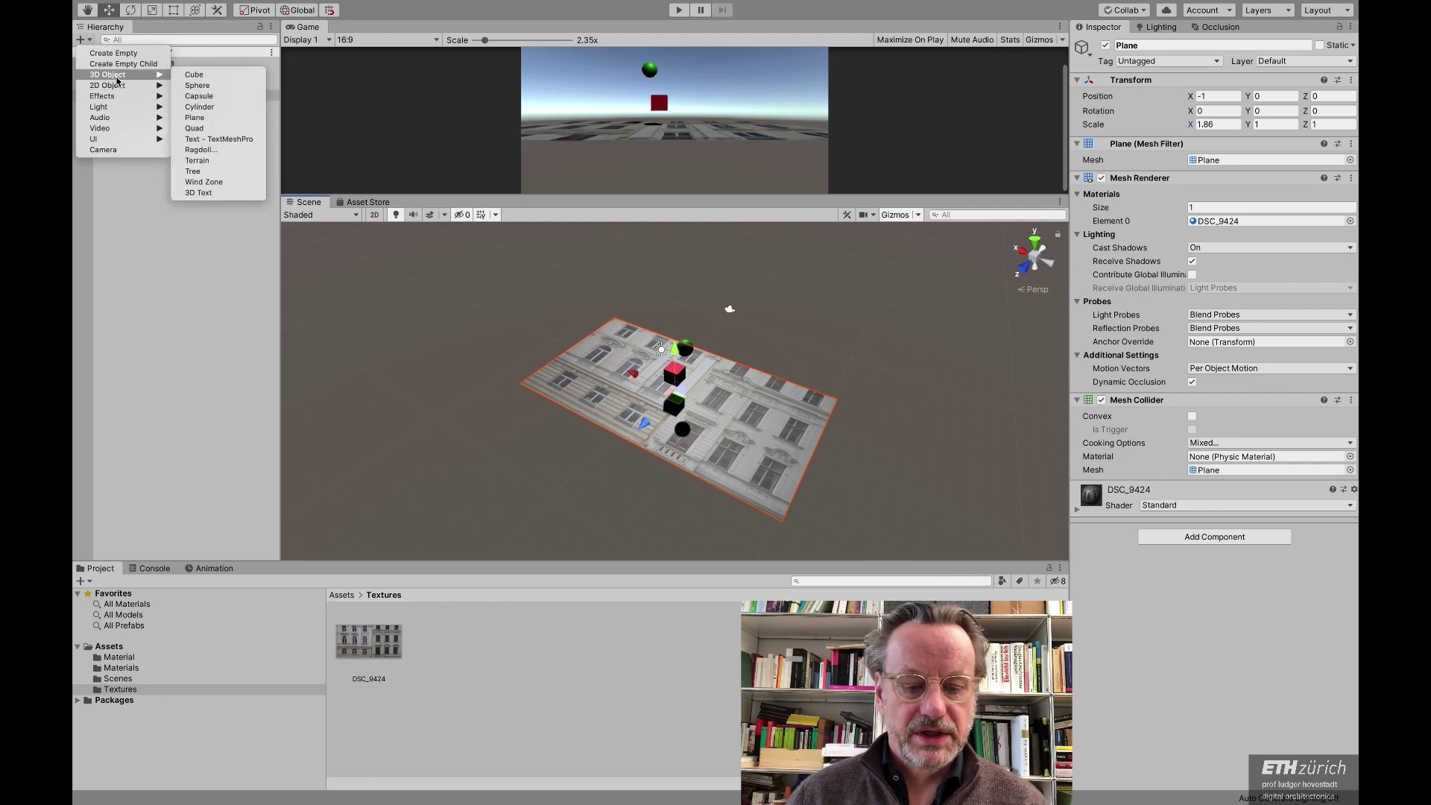
left_click(212, 118)
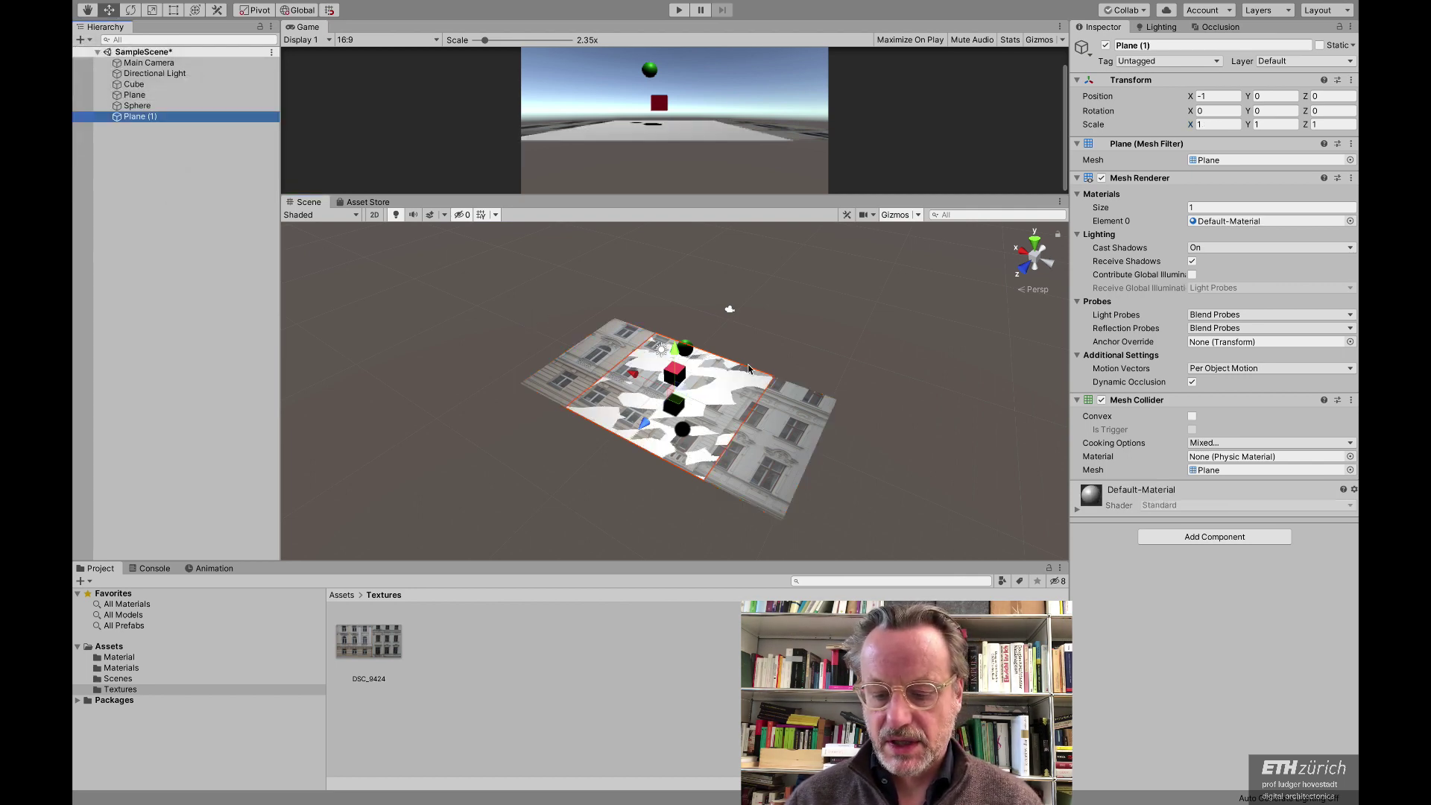
left_click_drag(674, 360, 669, 278)
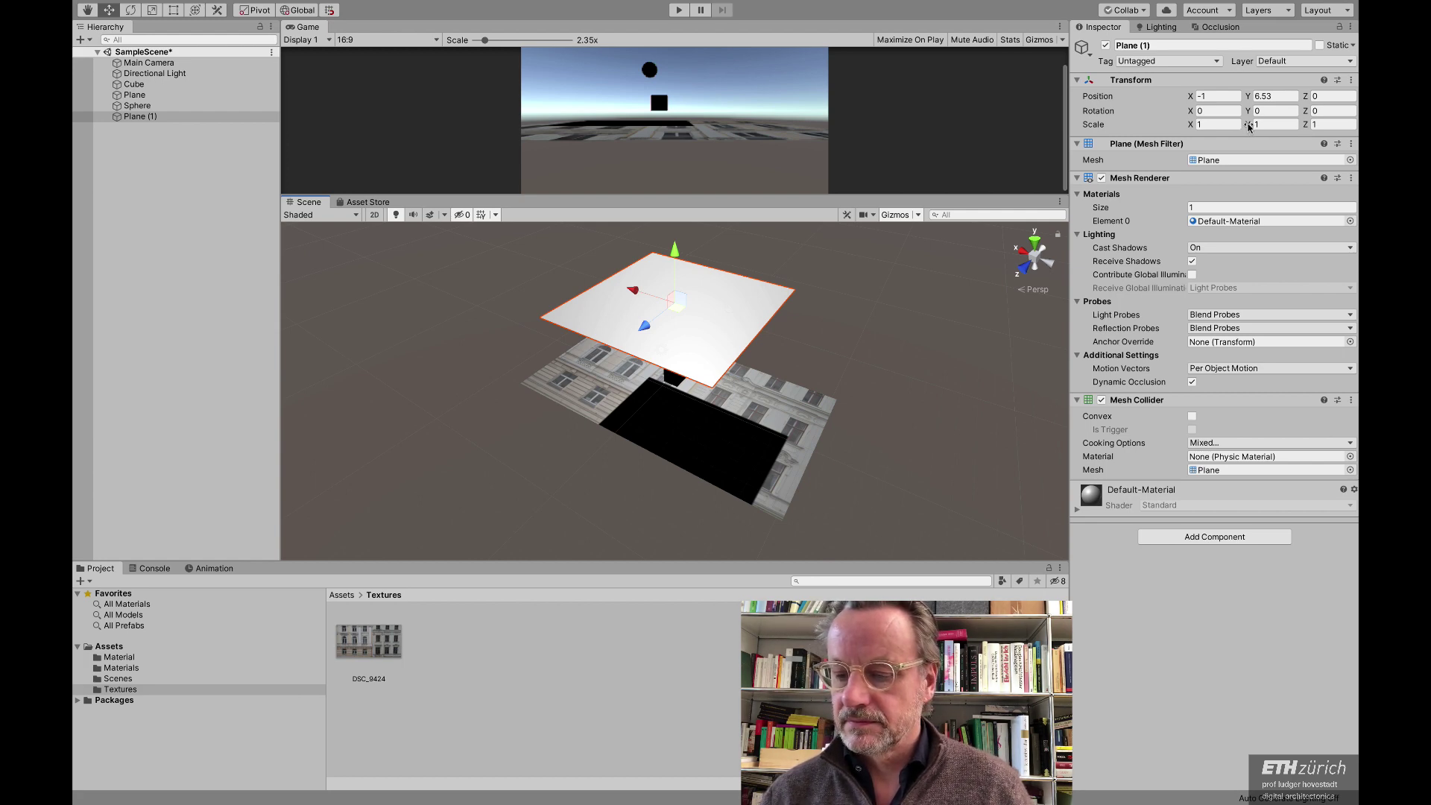
Step: Scale the second plane to X 0.45 and Z 0.61 and set its Y rotation to -90.1
left_click_drag(1304, 125, 1295, 126)
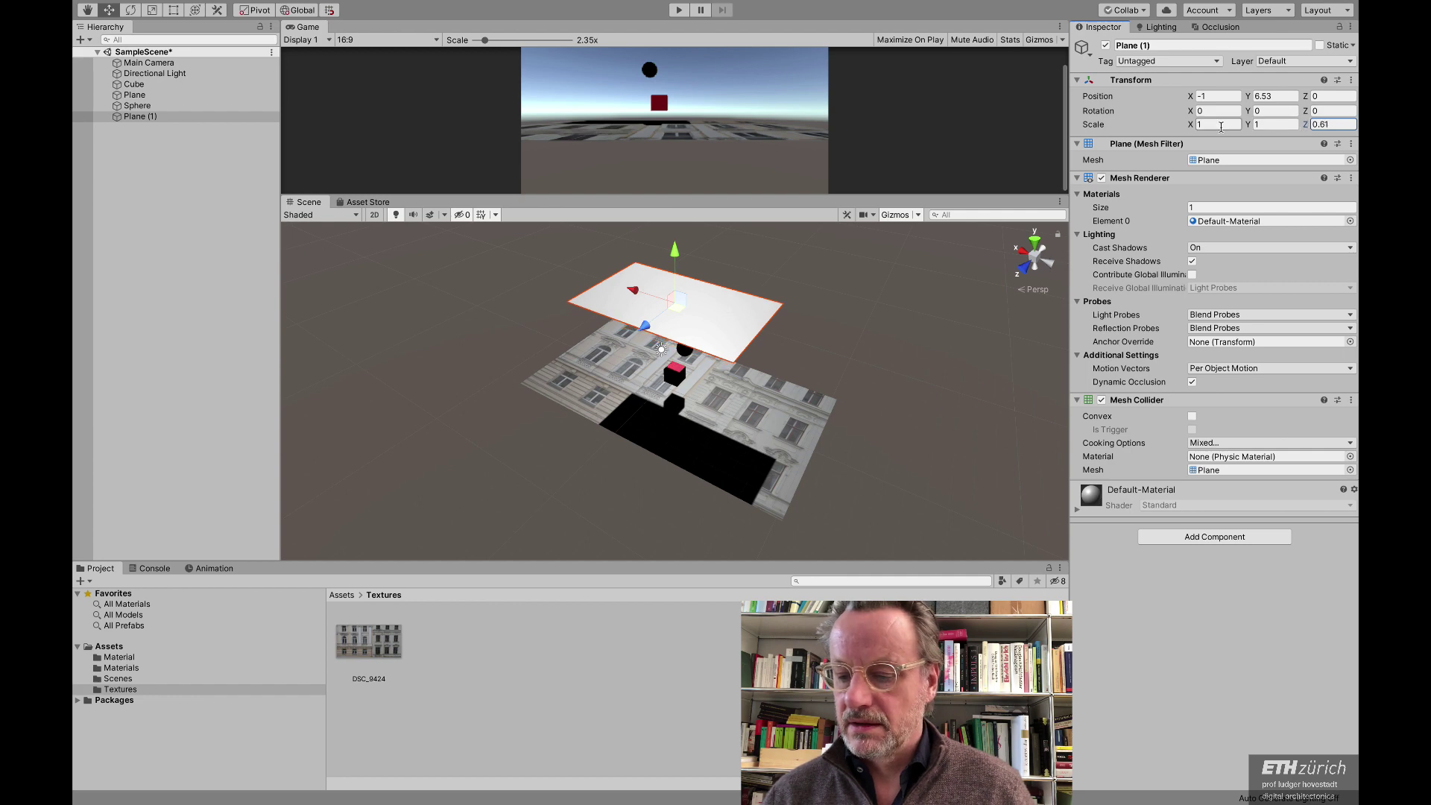
left_click_drag(1190, 125, 1176, 129)
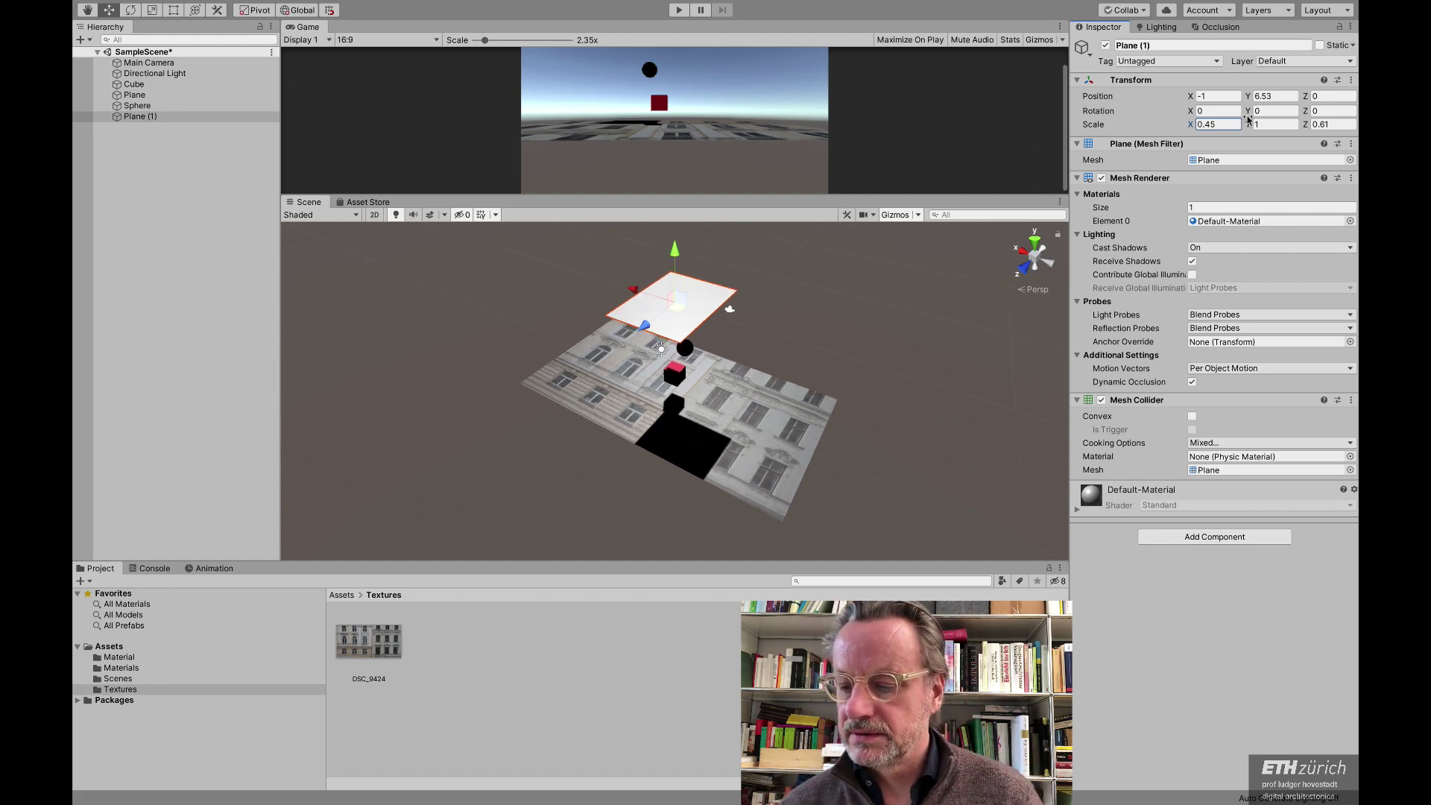
left_click_drag(1250, 113, 288, 147)
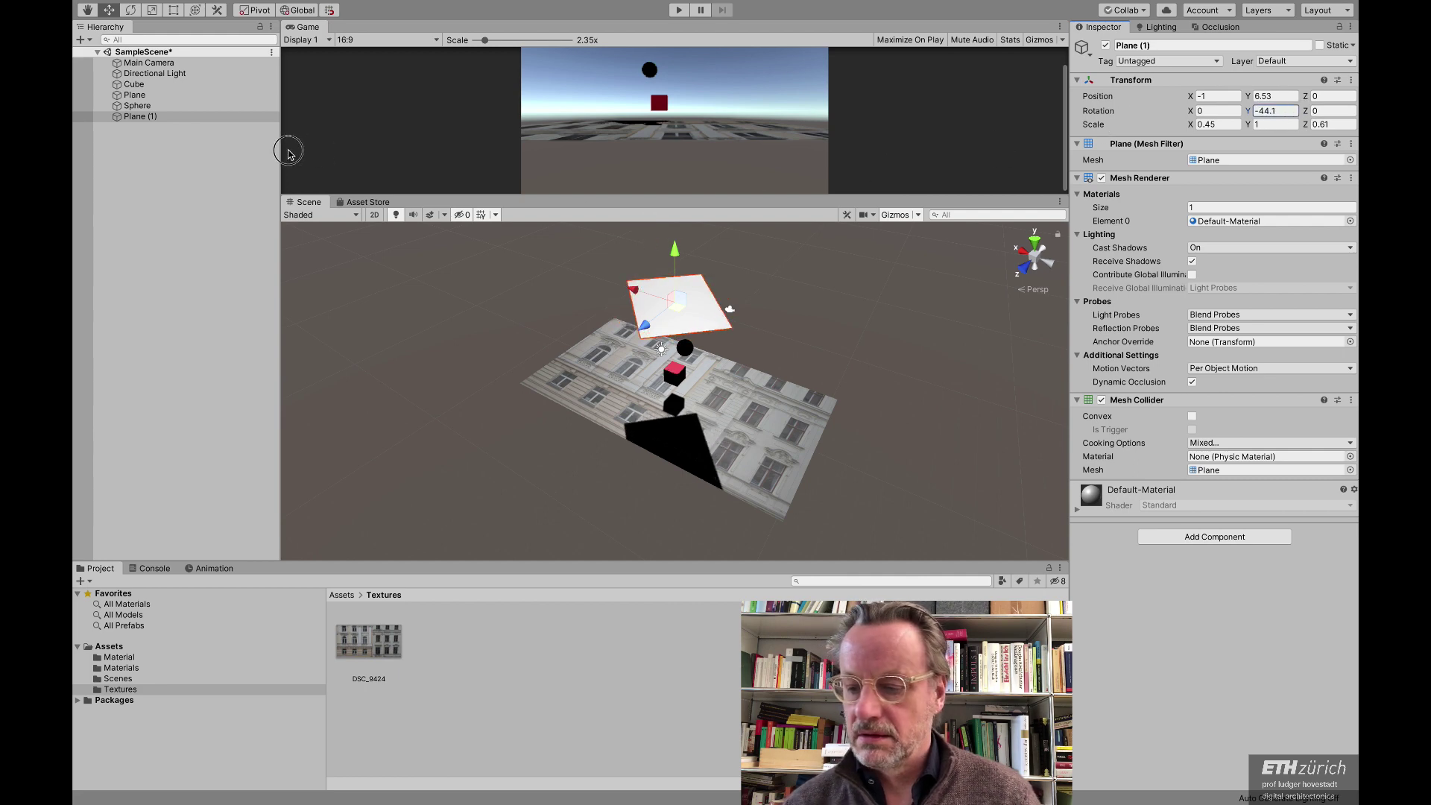
double_click(1266, 111)
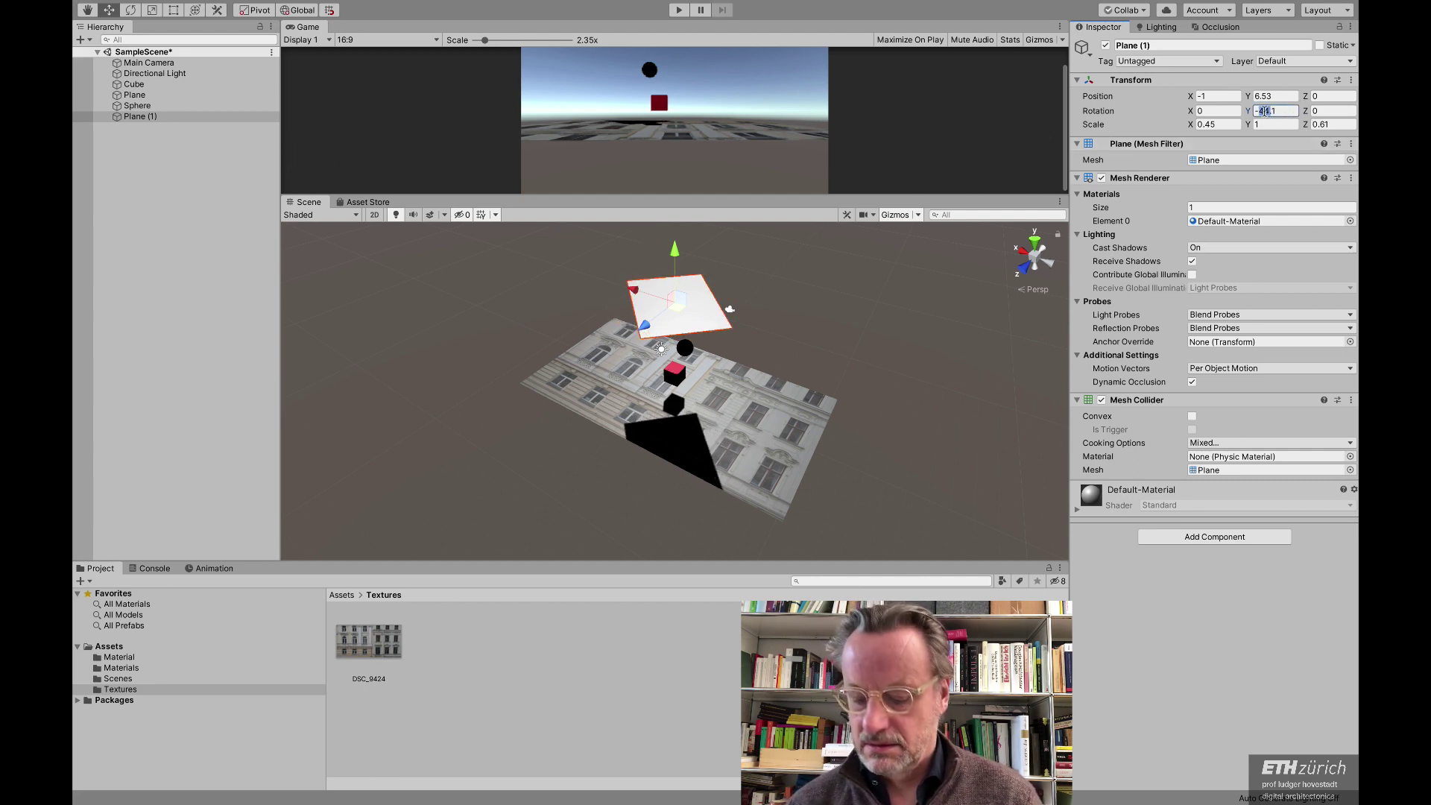
type("90")
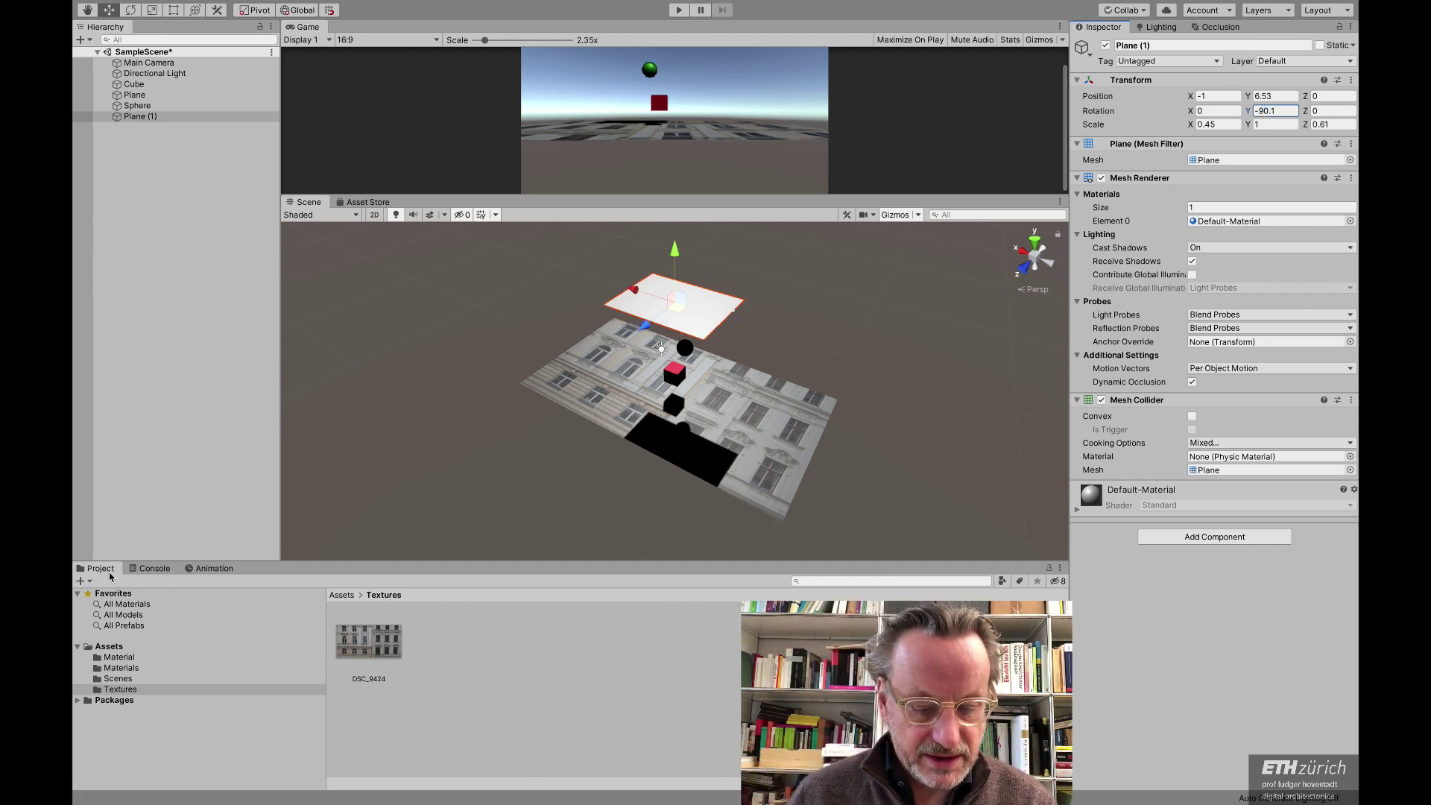
Step: Create a folder named Videos, move it directly under Assets, and open it
left_click(82, 580)
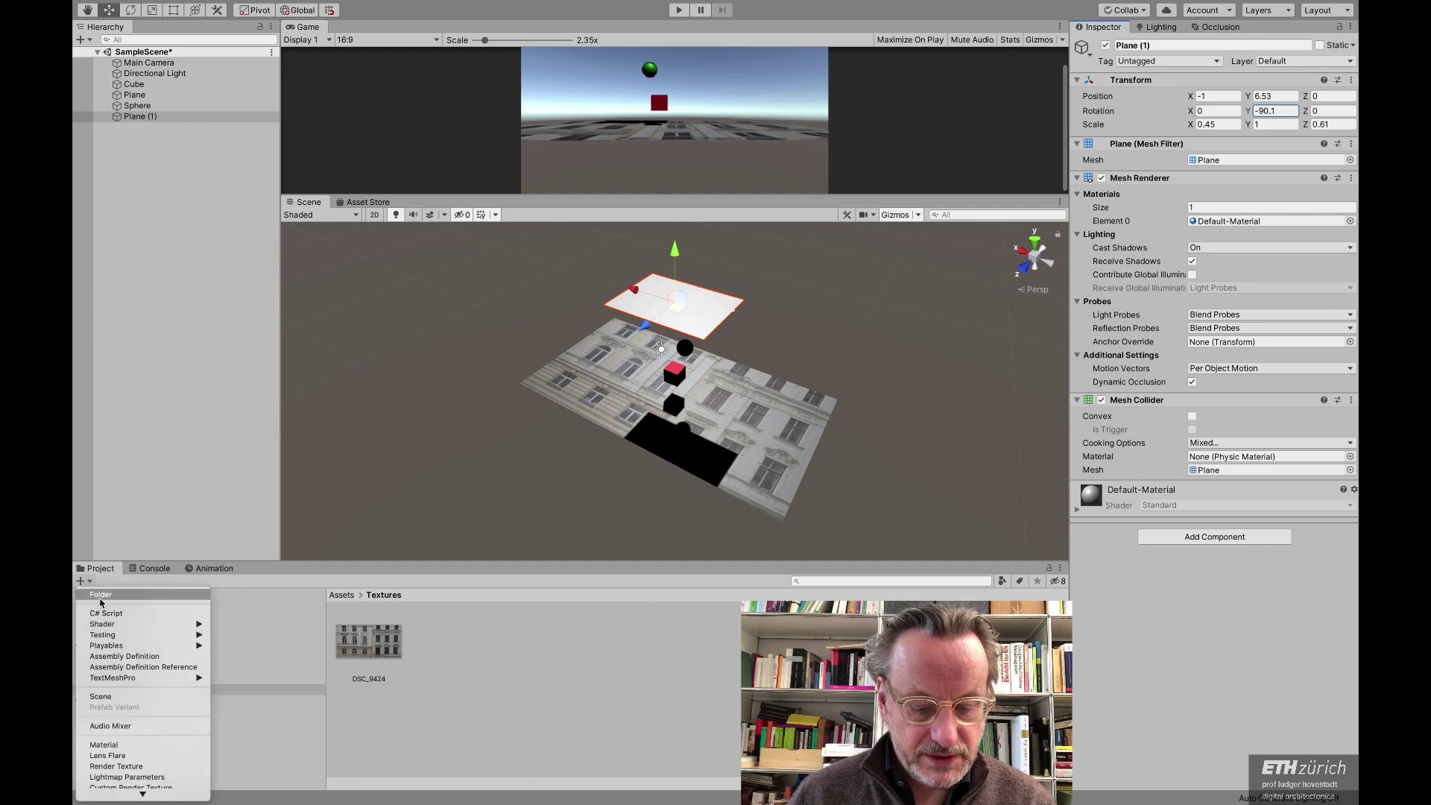
left_click(101, 594)
type("ve")
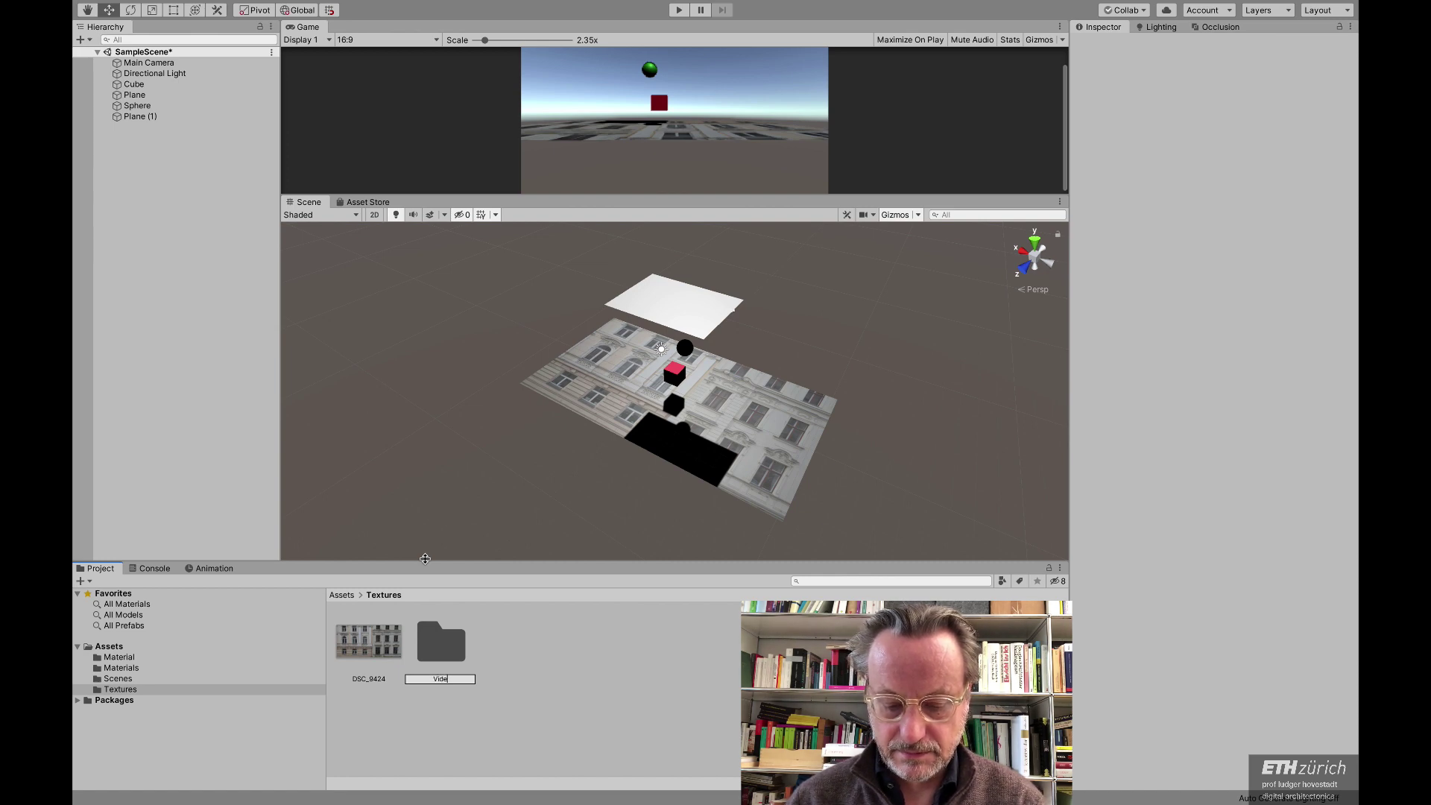
key("Return")
left_click_drag(440, 642, 125, 651)
left_click(117, 701)
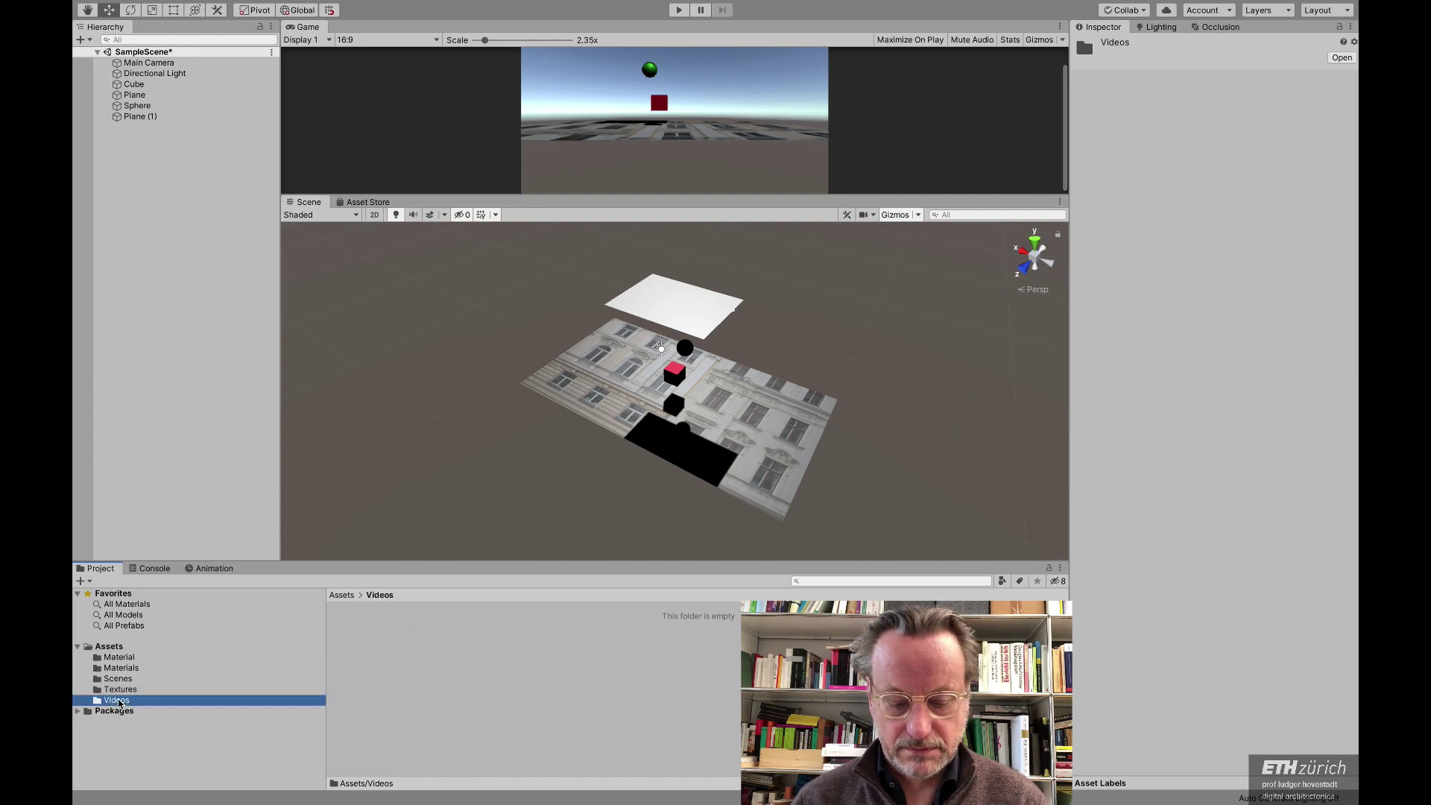
Step: Switch to Finder and import Reyner Banham Loves Los Angeles (1972) BBC.mp4 from the Desktop into Unity's Videos folder
key("super+Tab")
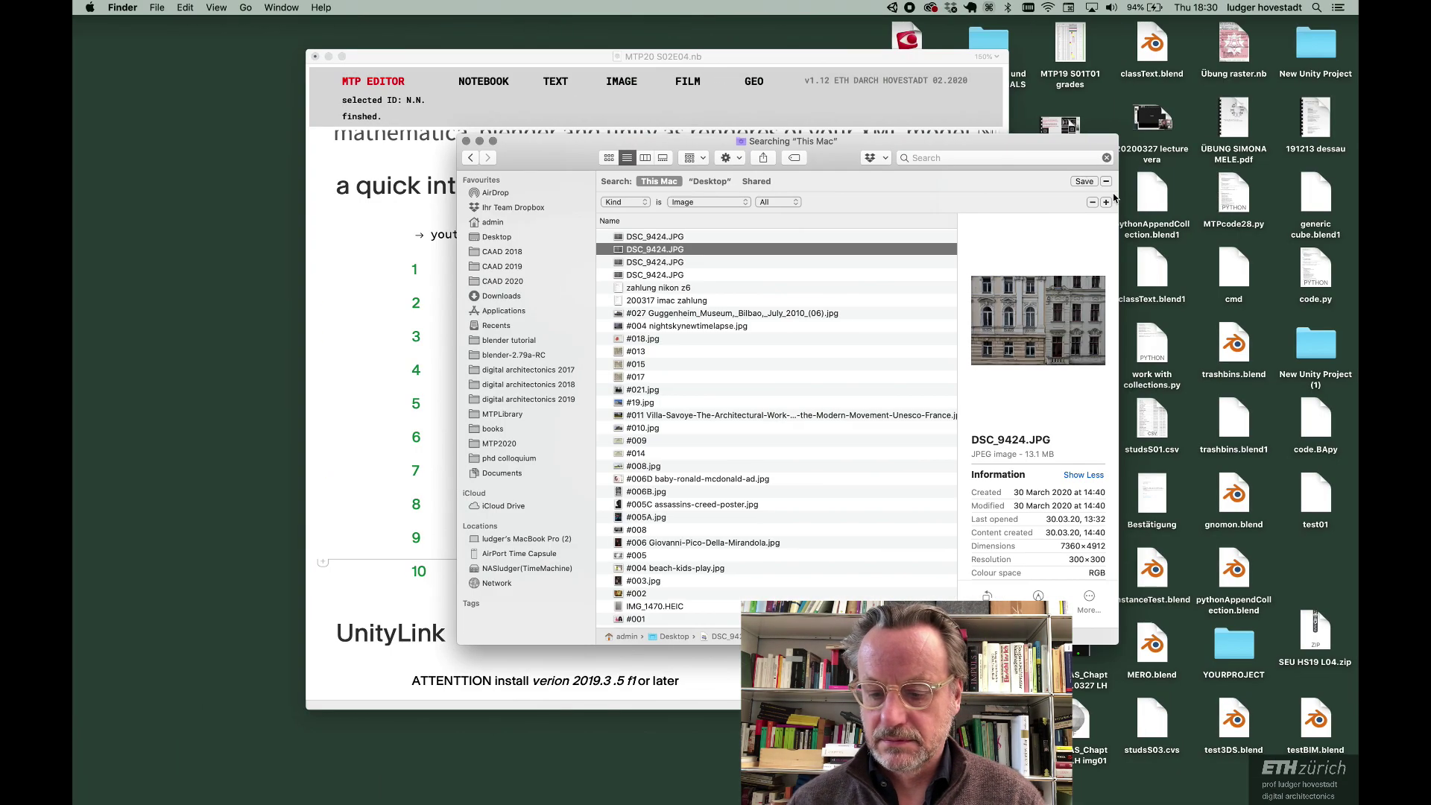
left_click(1107, 158)
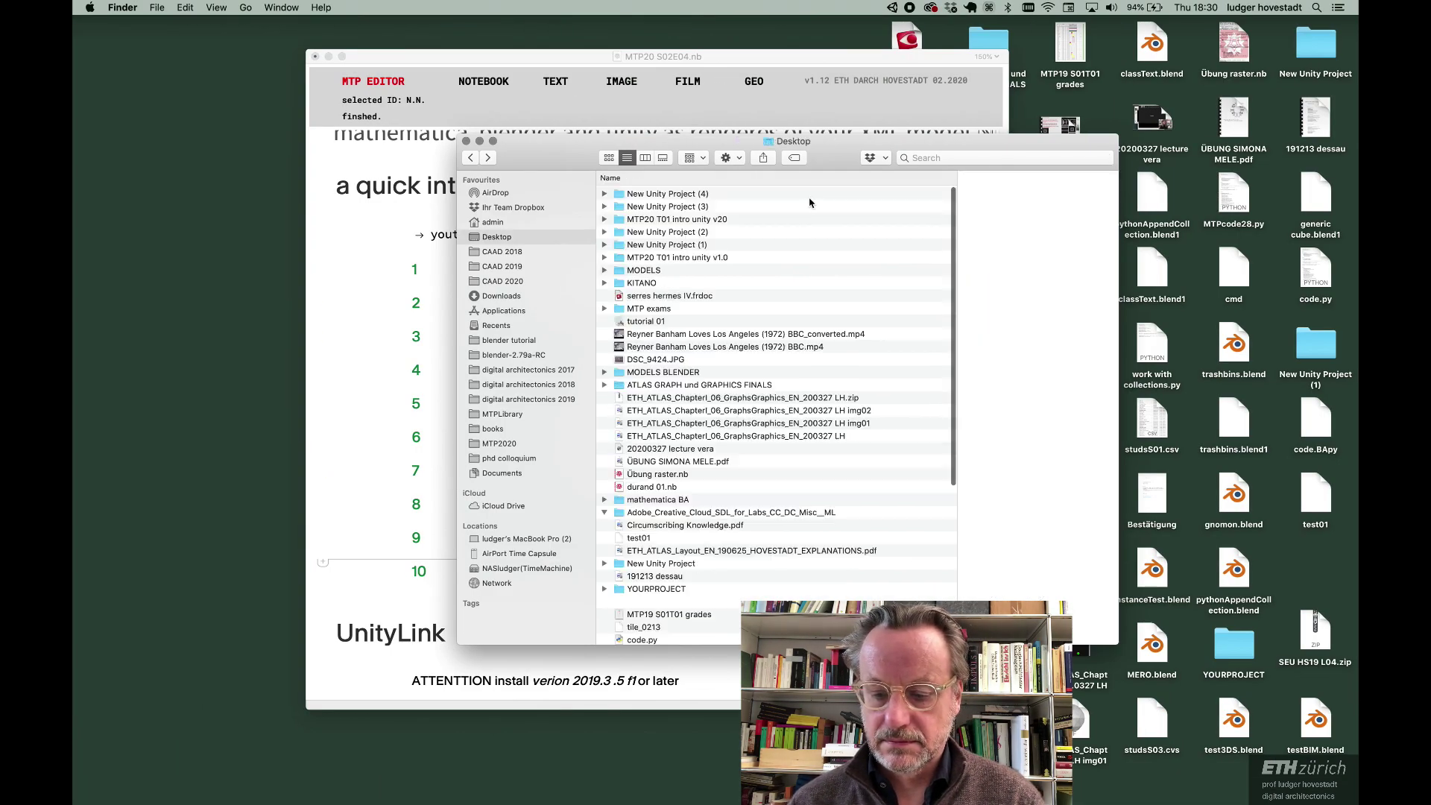
left_click(914, 159)
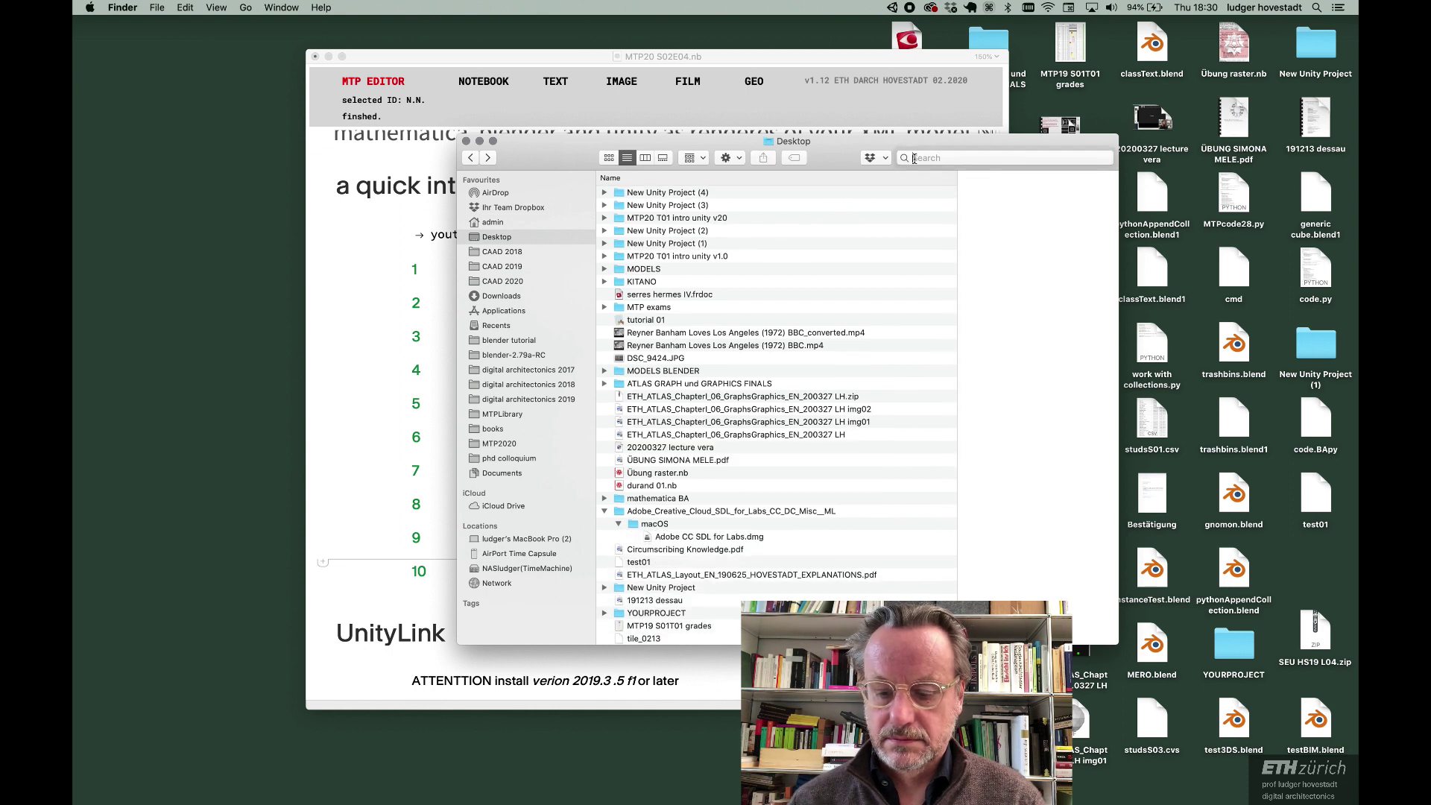
left_click(764, 347)
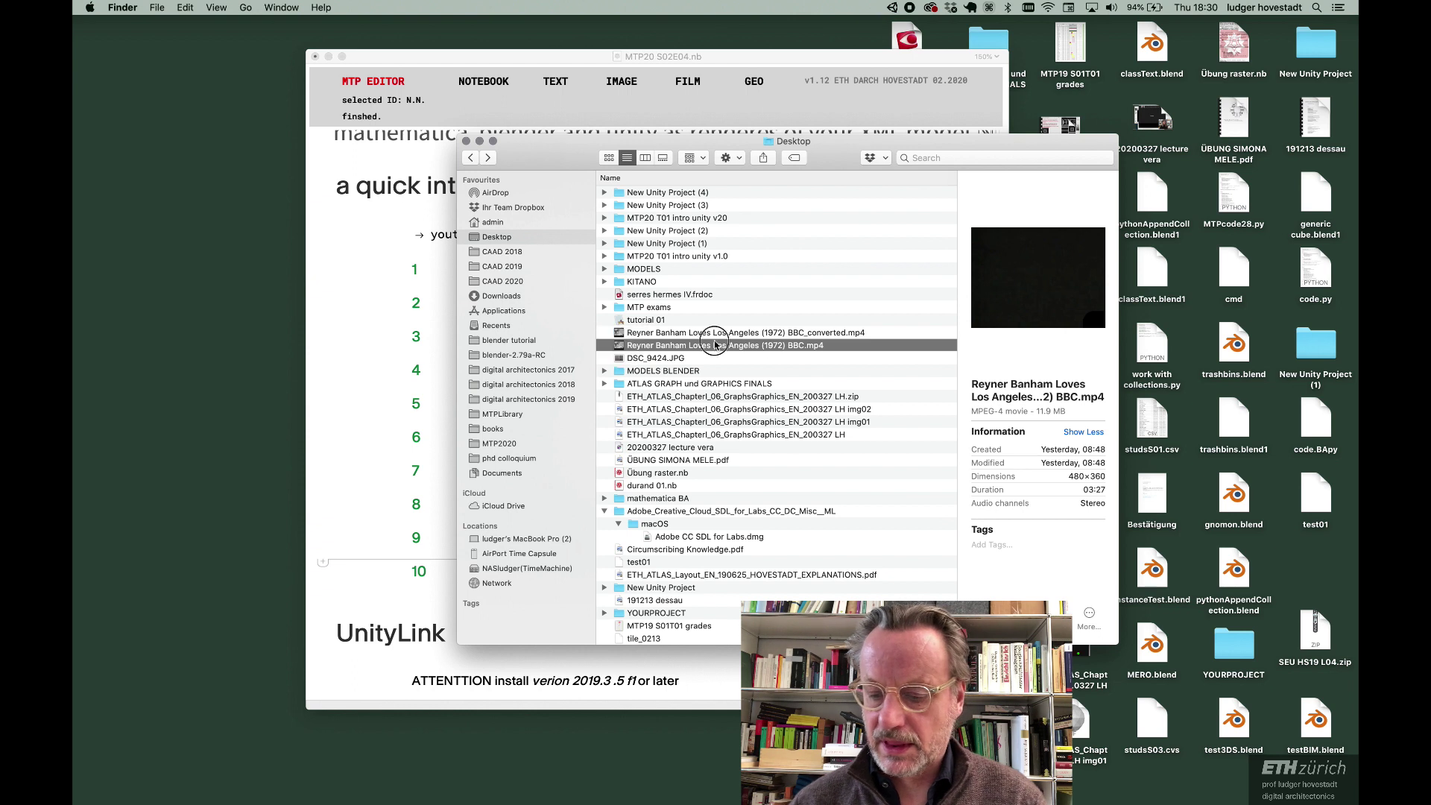
left_click_drag(620, 348, 485, 677)
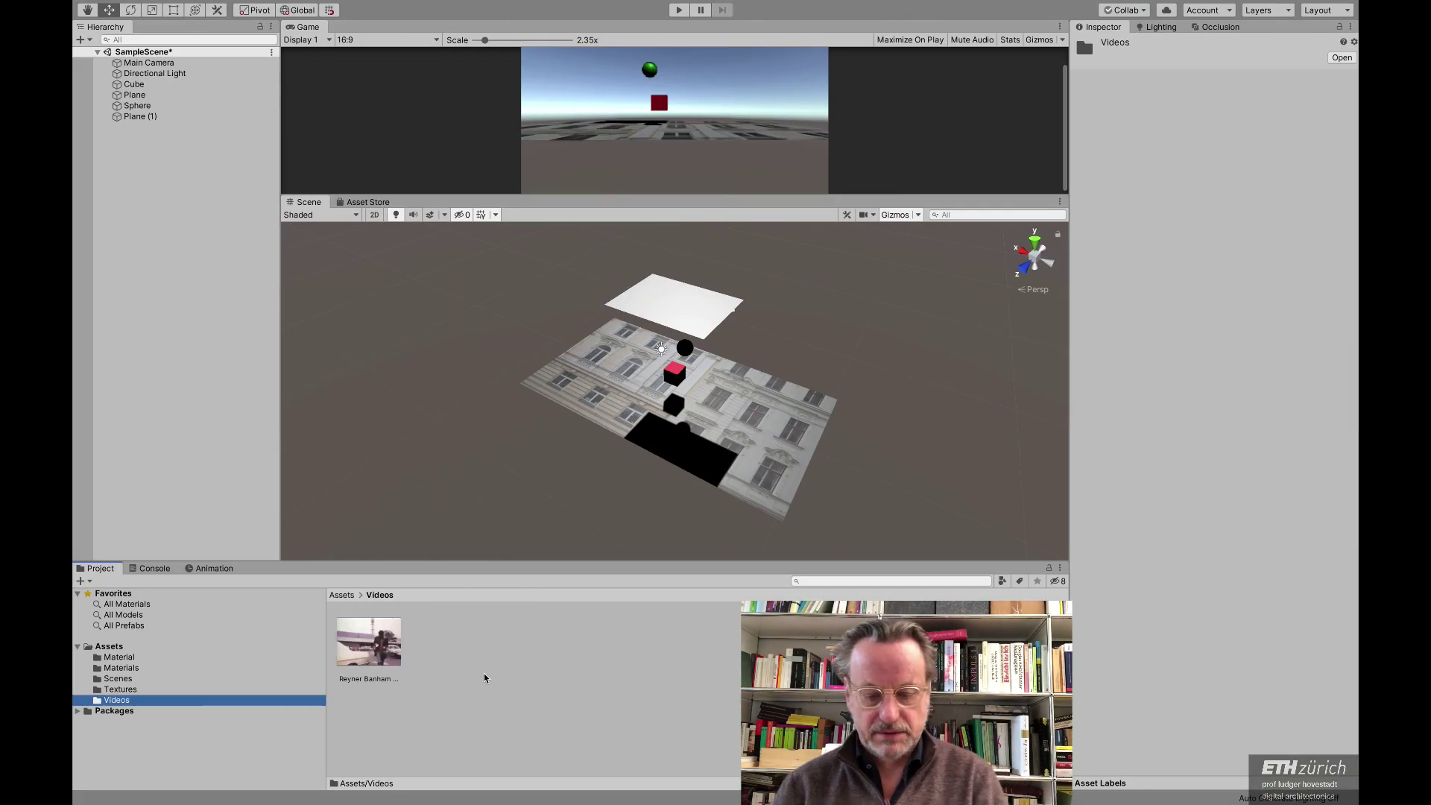
left_click(485, 676)
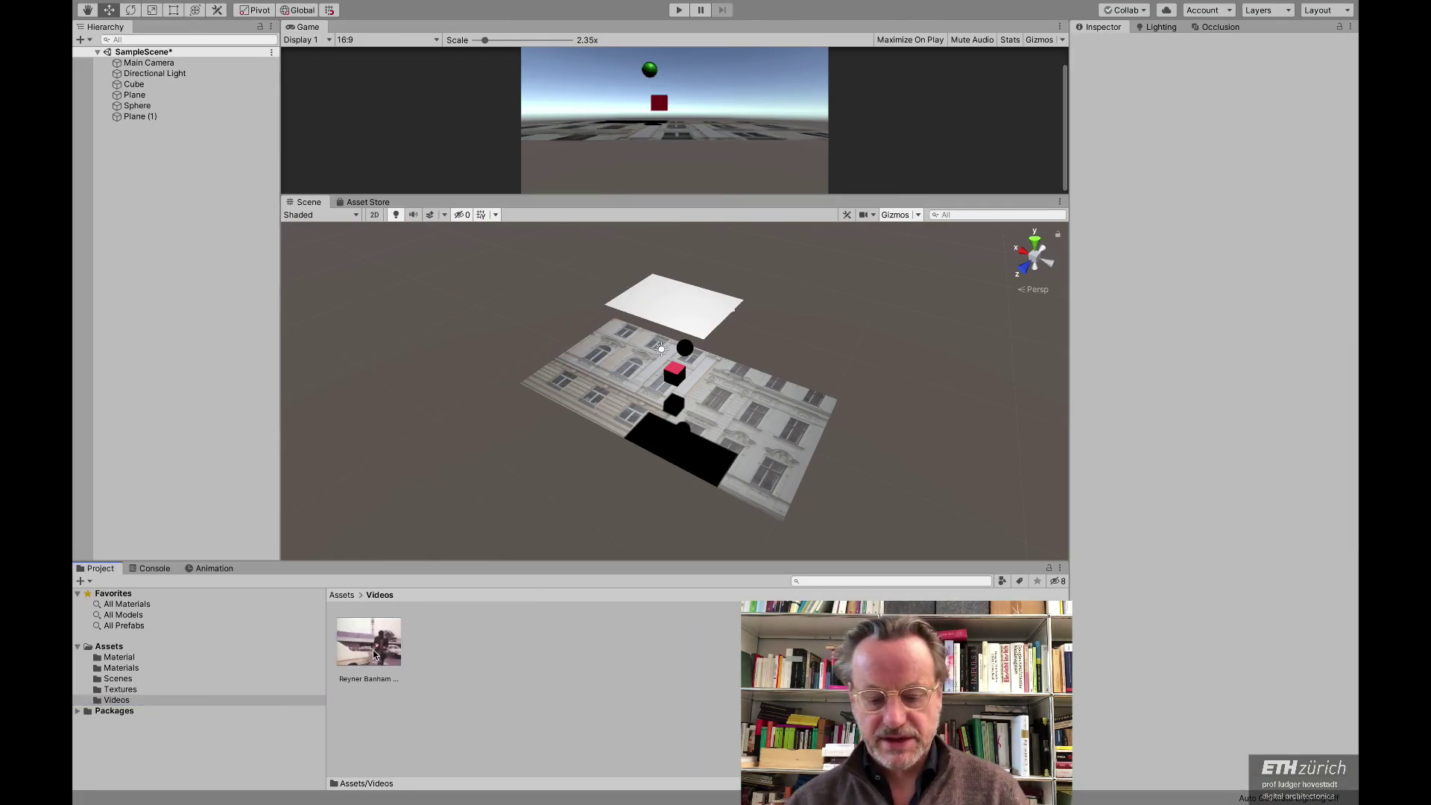
Step: Apply the Reyner Banham video to the second plane and add a Rigidbody component to that plane
left_click_drag(375, 654, 667, 325)
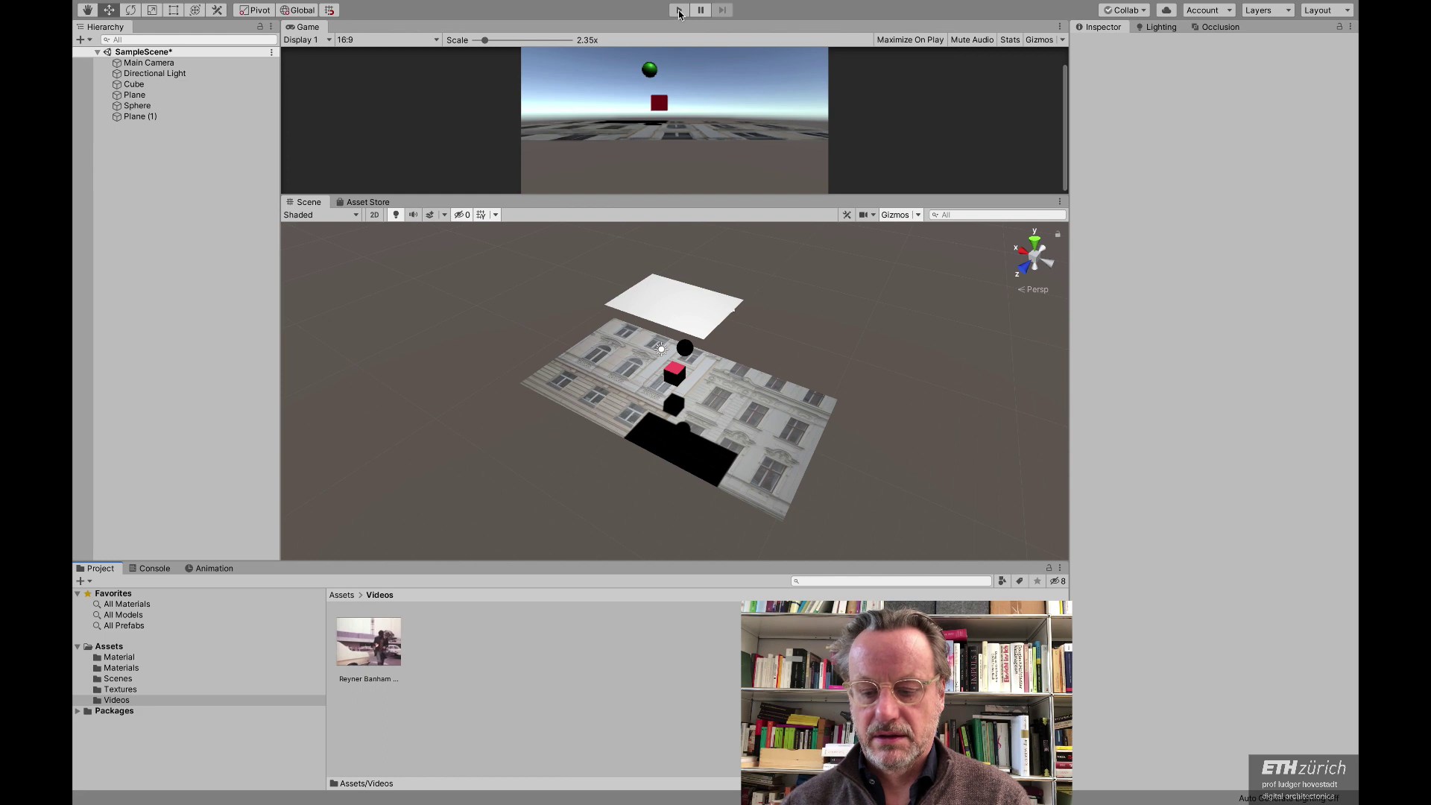
left_click(682, 298)
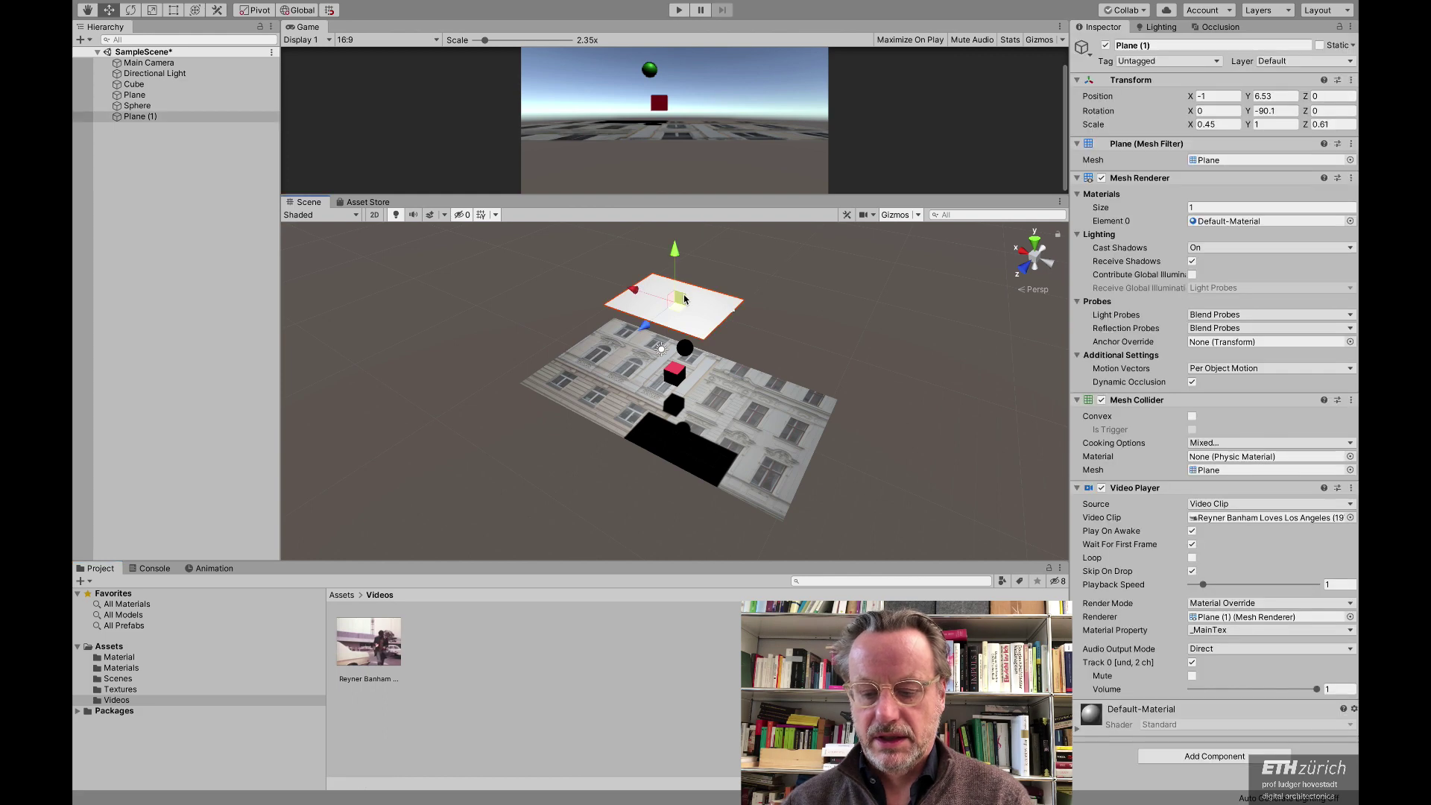
left_click(1235, 757)
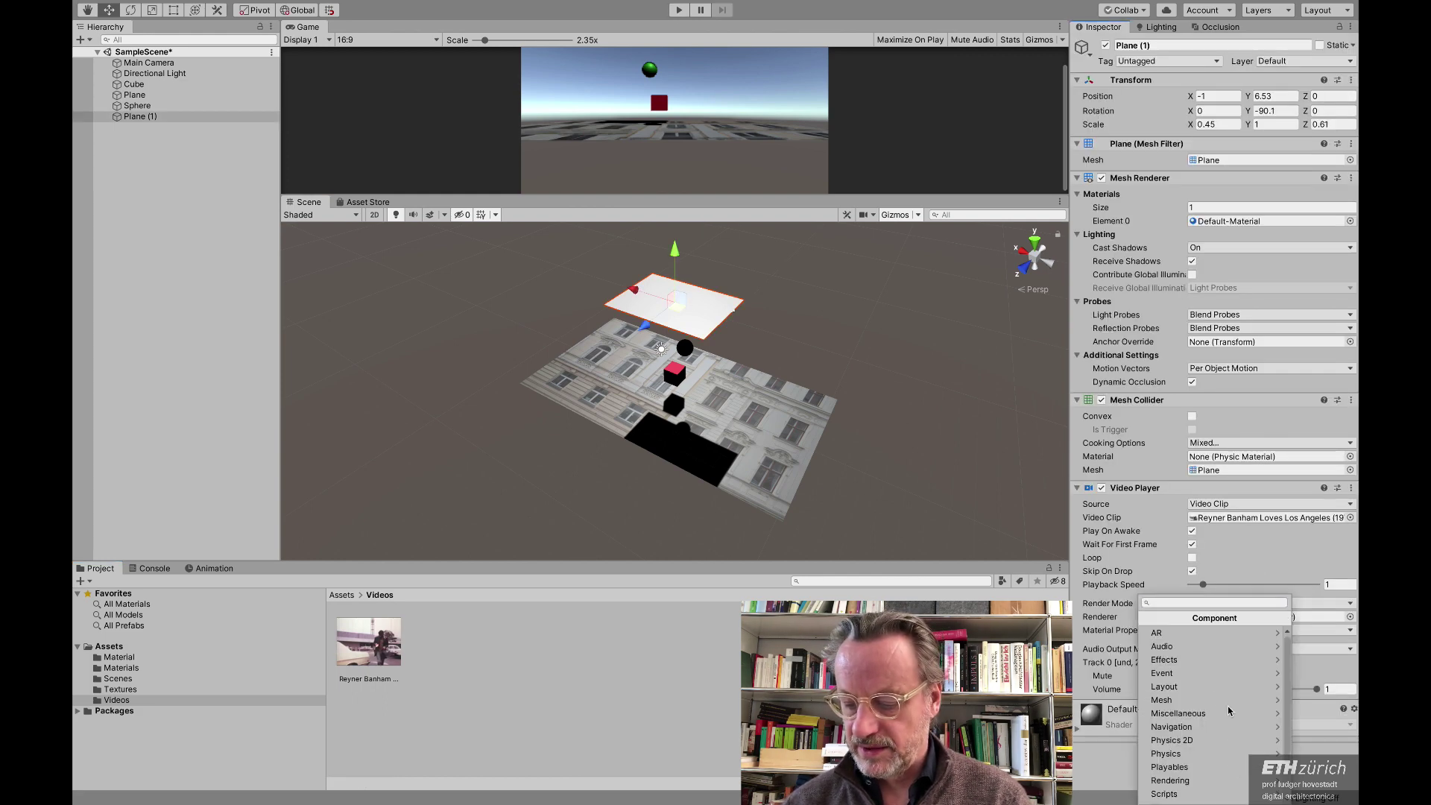
left_click(1168, 755)
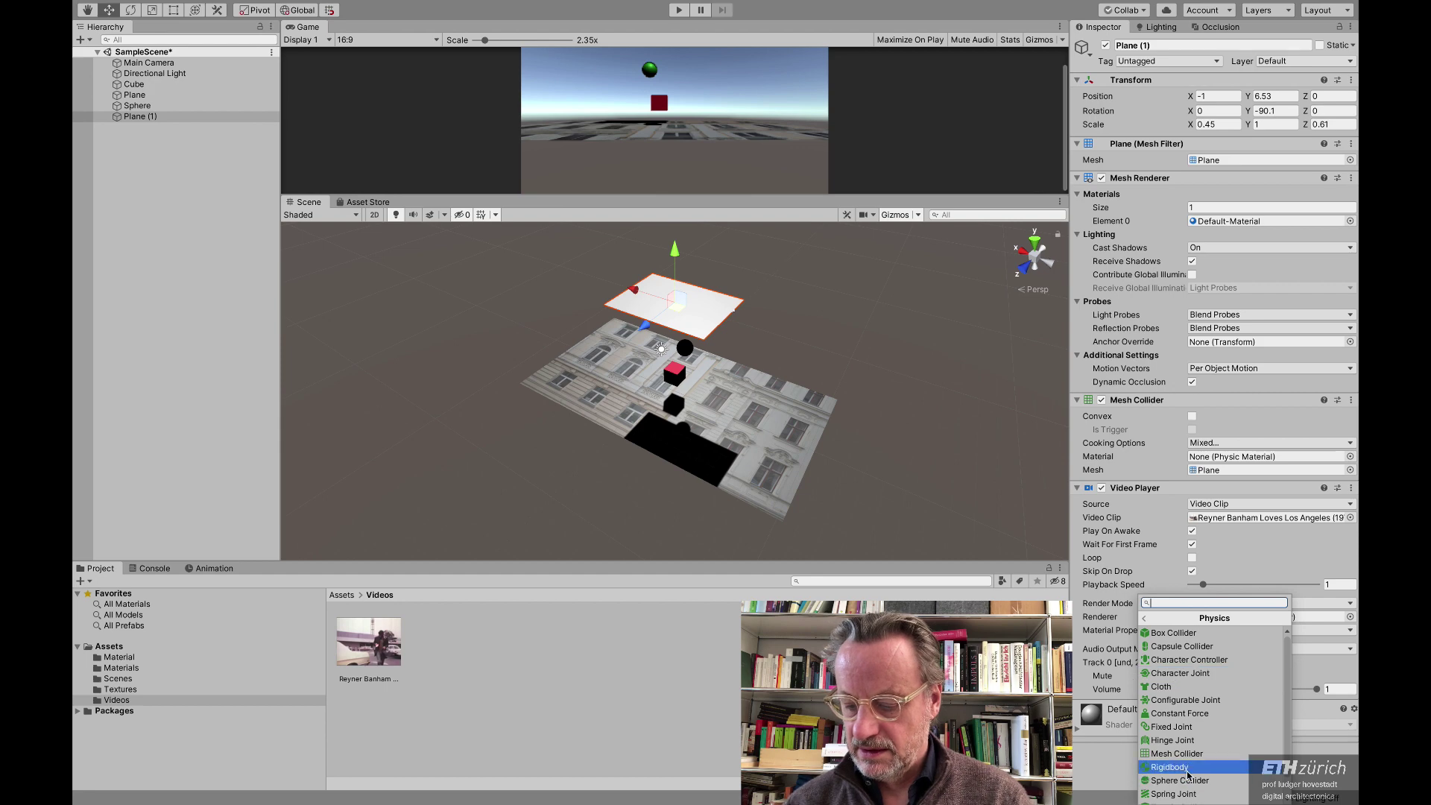
left_click(1169, 767)
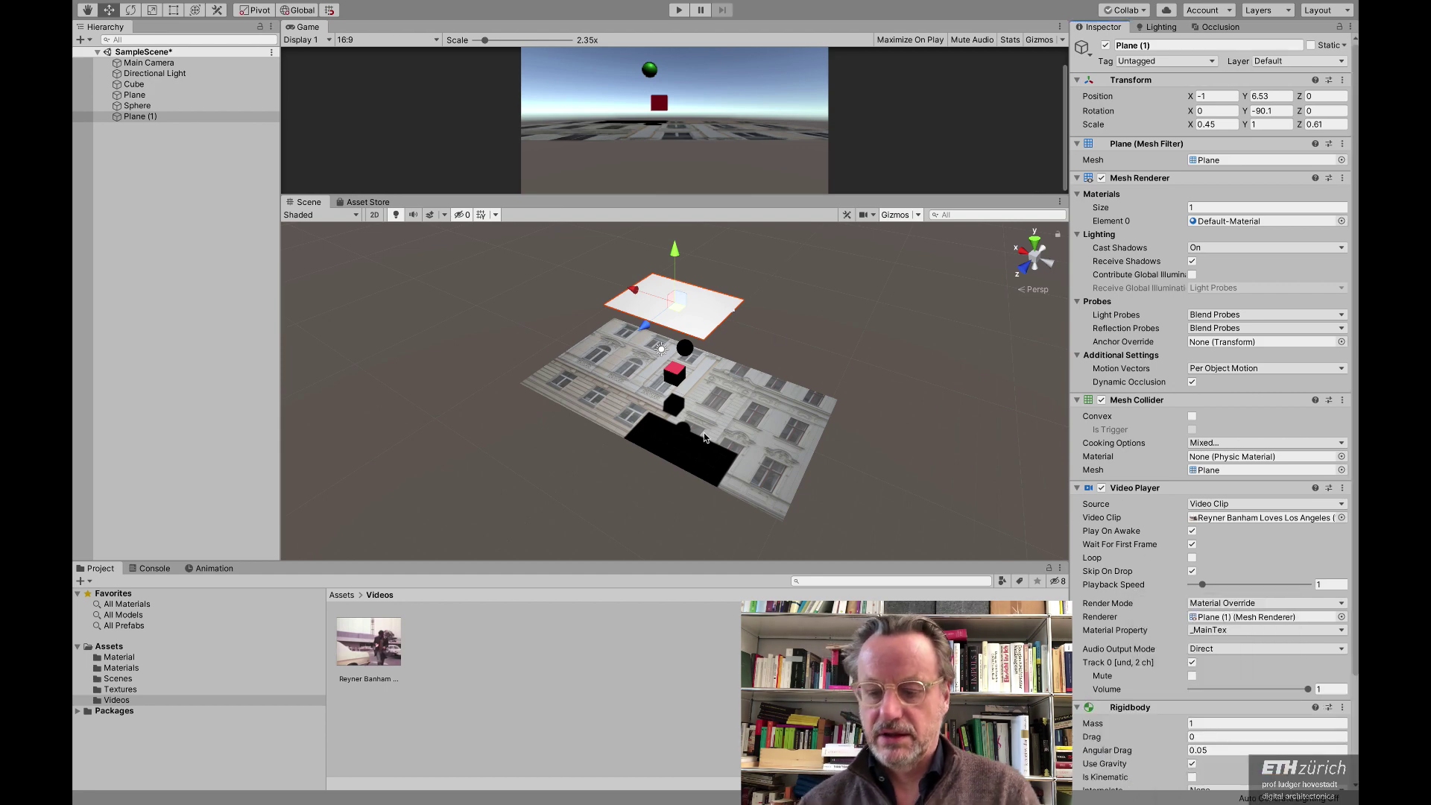
Step: Run the scene to test the second plane's physics and video, and stop it
left_click(677, 11)
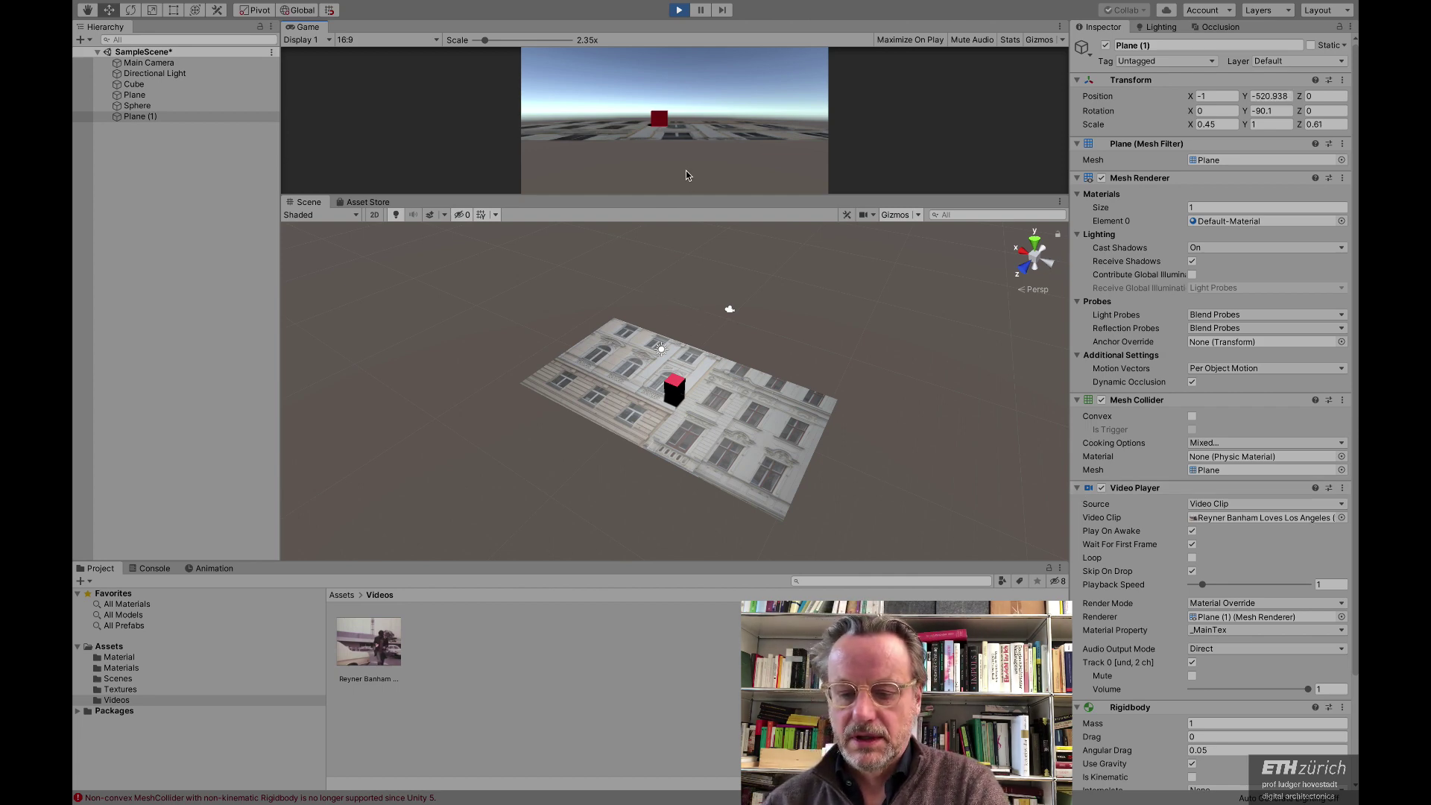
left_click(679, 9)
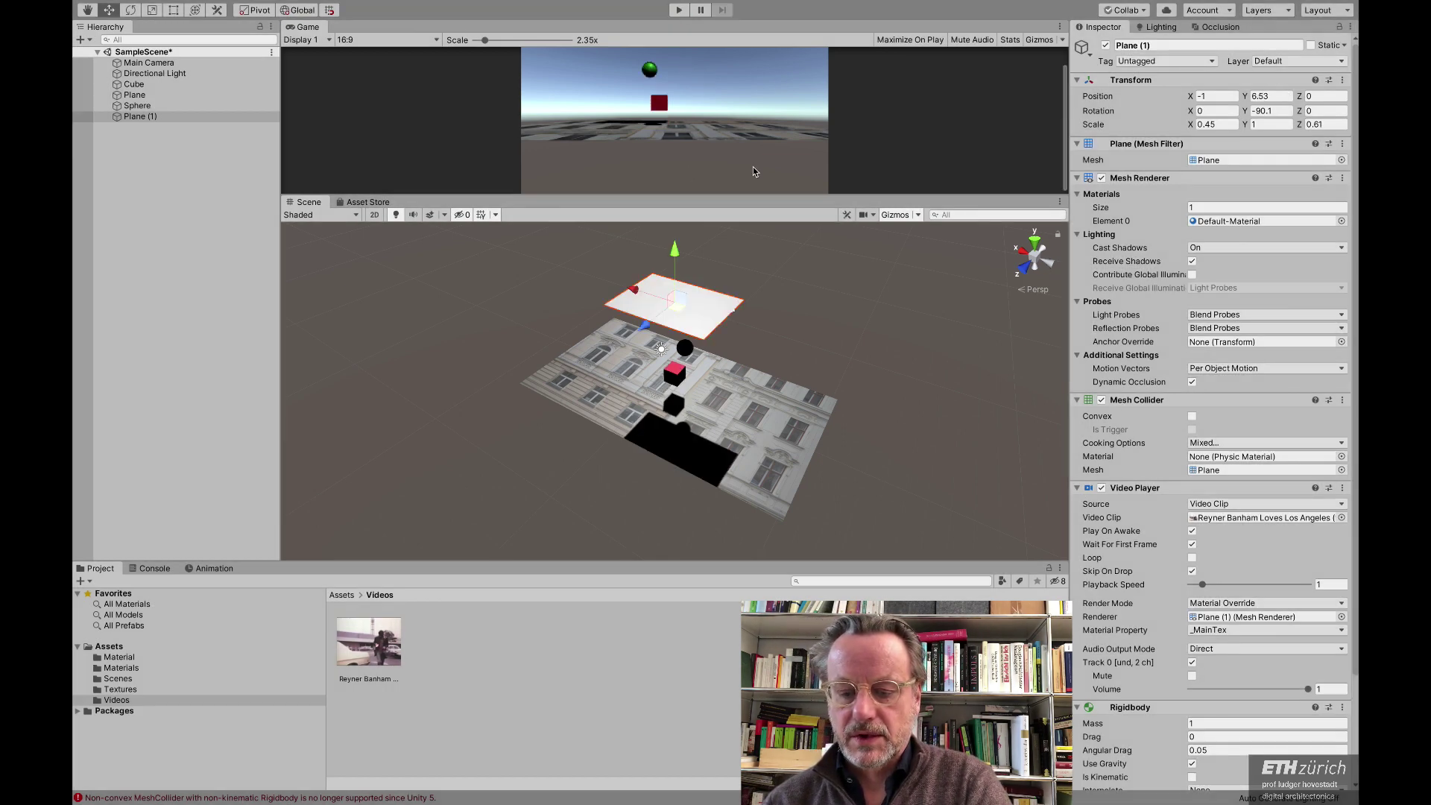
Step: Examine the second plane's Mesh Collider, Video Player and Rigidbody settings
scroll(672, 456, "up", 3)
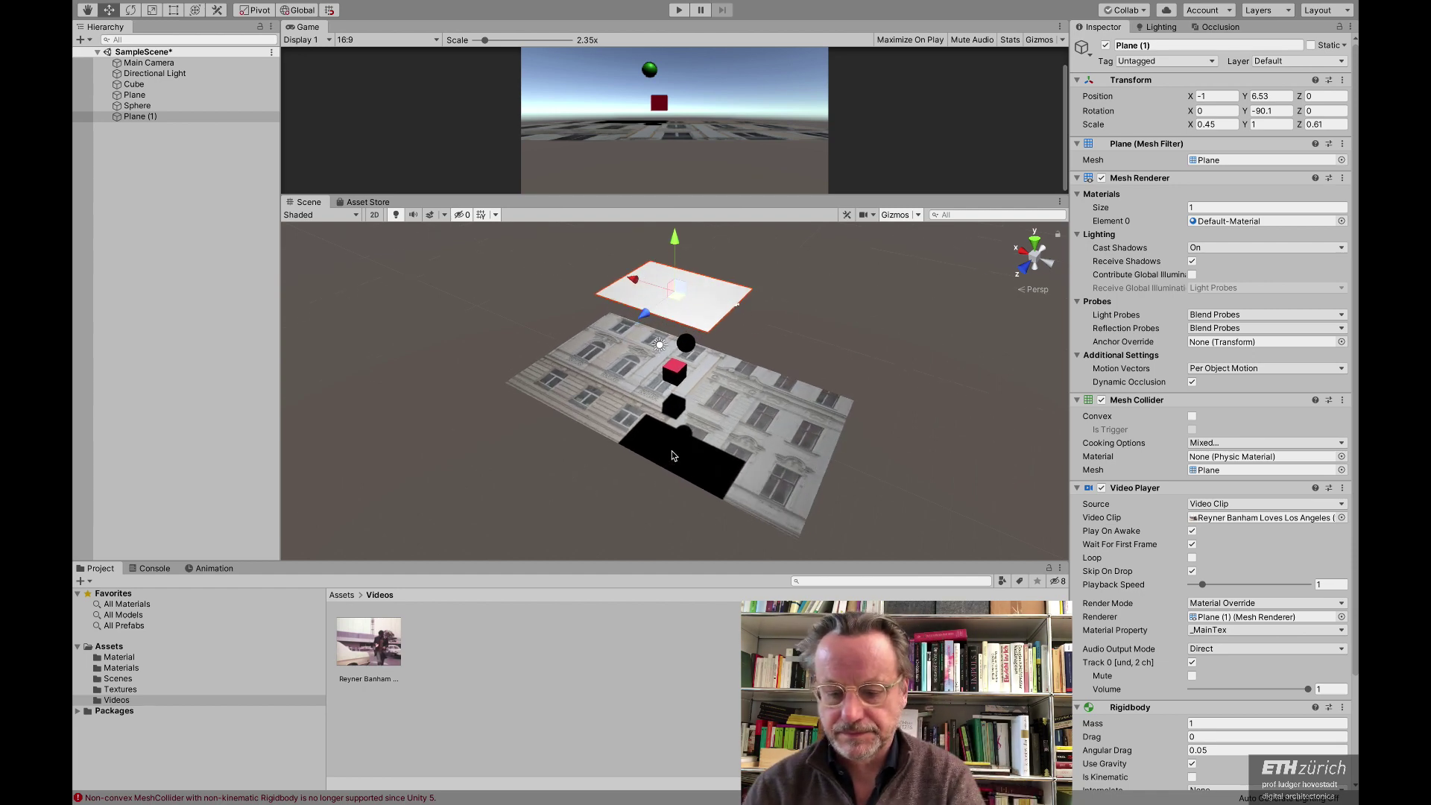
left_click_drag(699, 362, 640, 339)
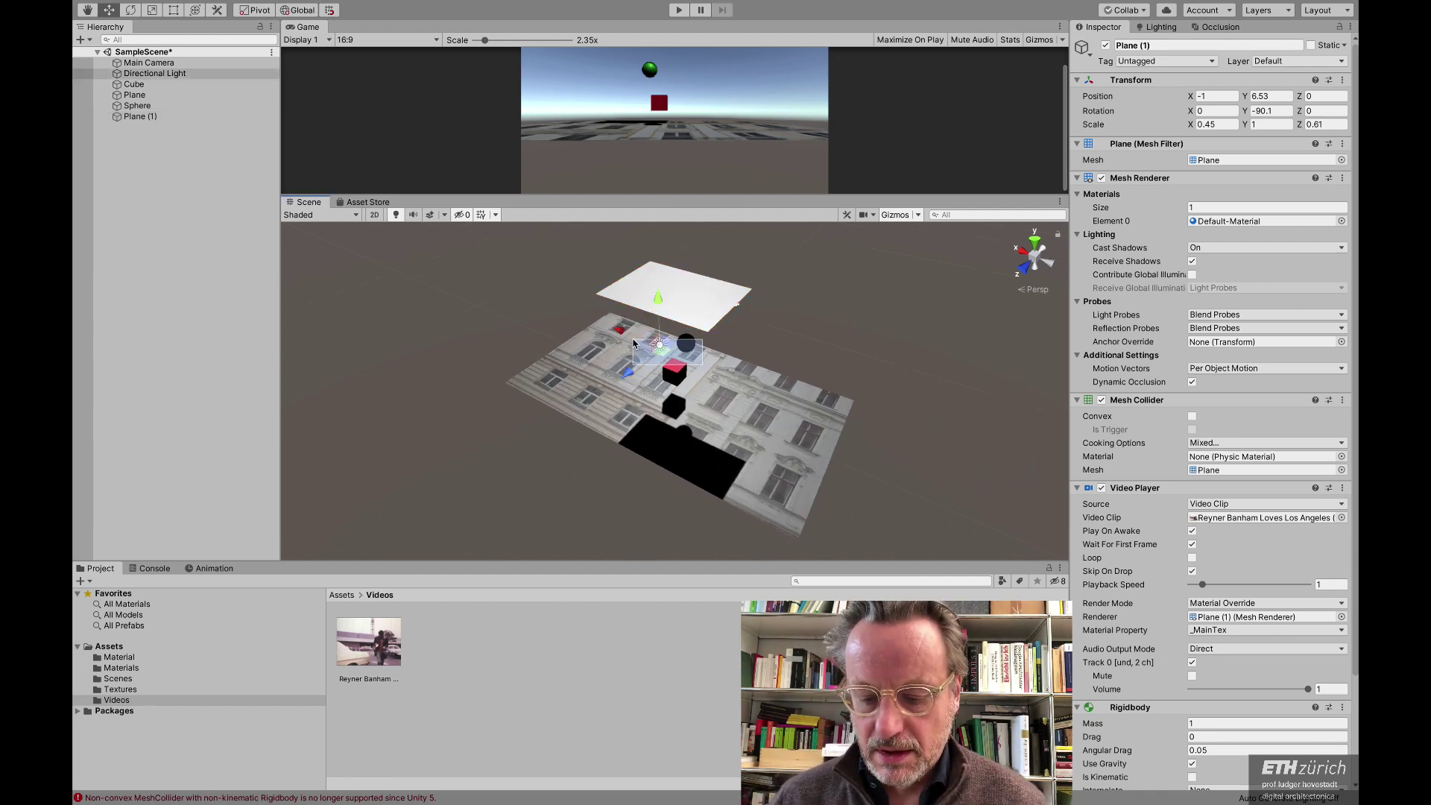
mouse_move(759, 352)
middle_mouse_down()
mouse_move(699, 328)
mouse_move(738, 344)
middle_mouse_up()
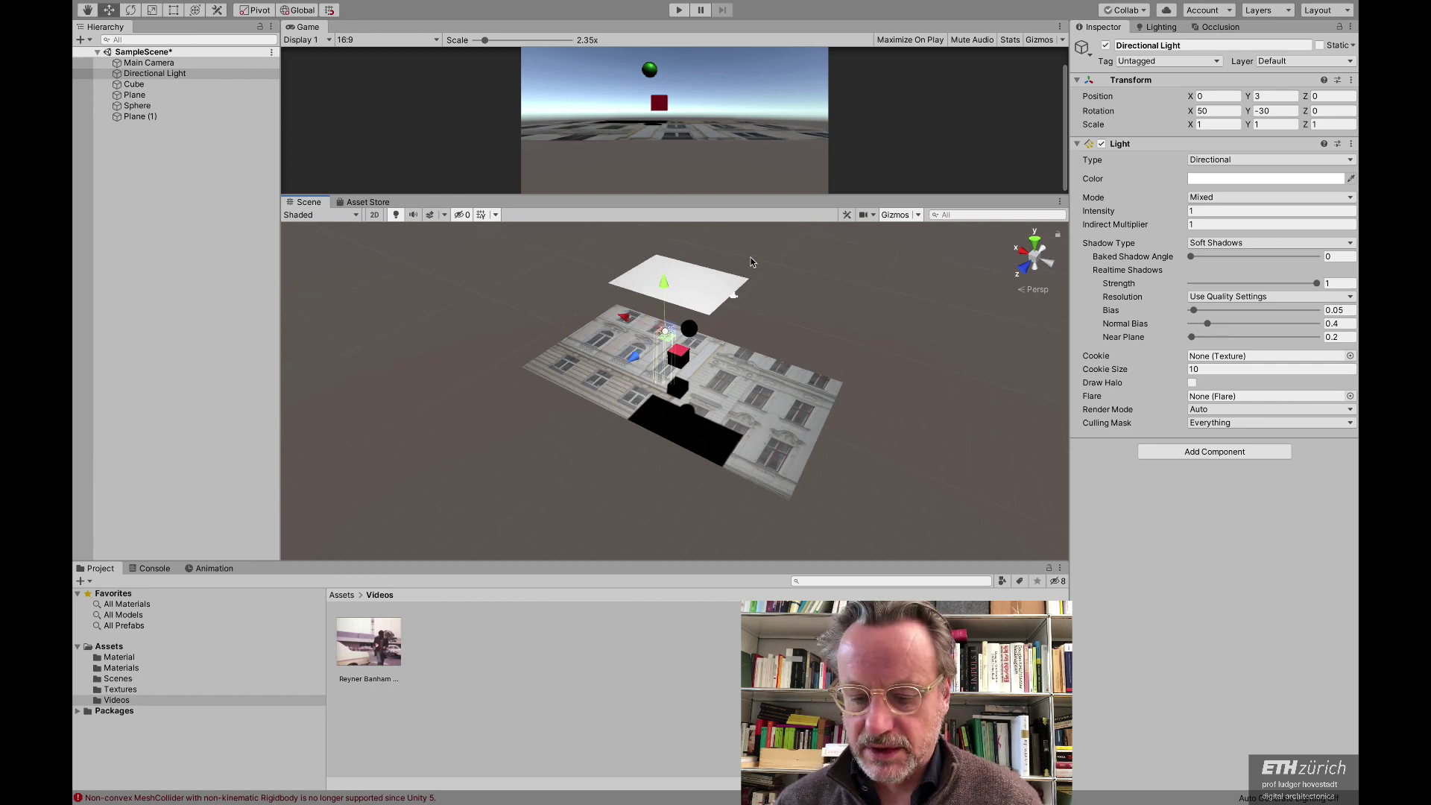
left_click(726, 277)
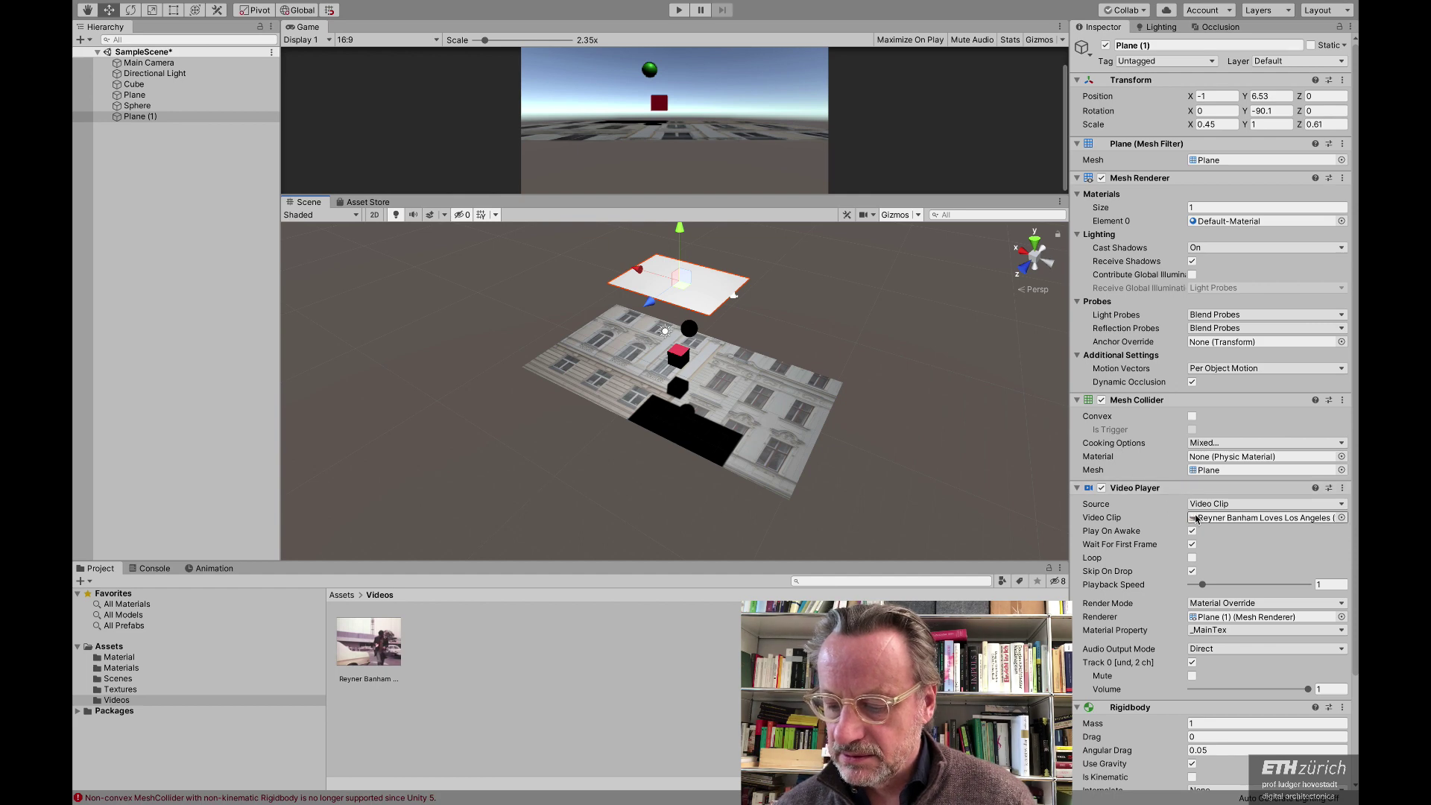
scroll(1196, 518, "down", 3)
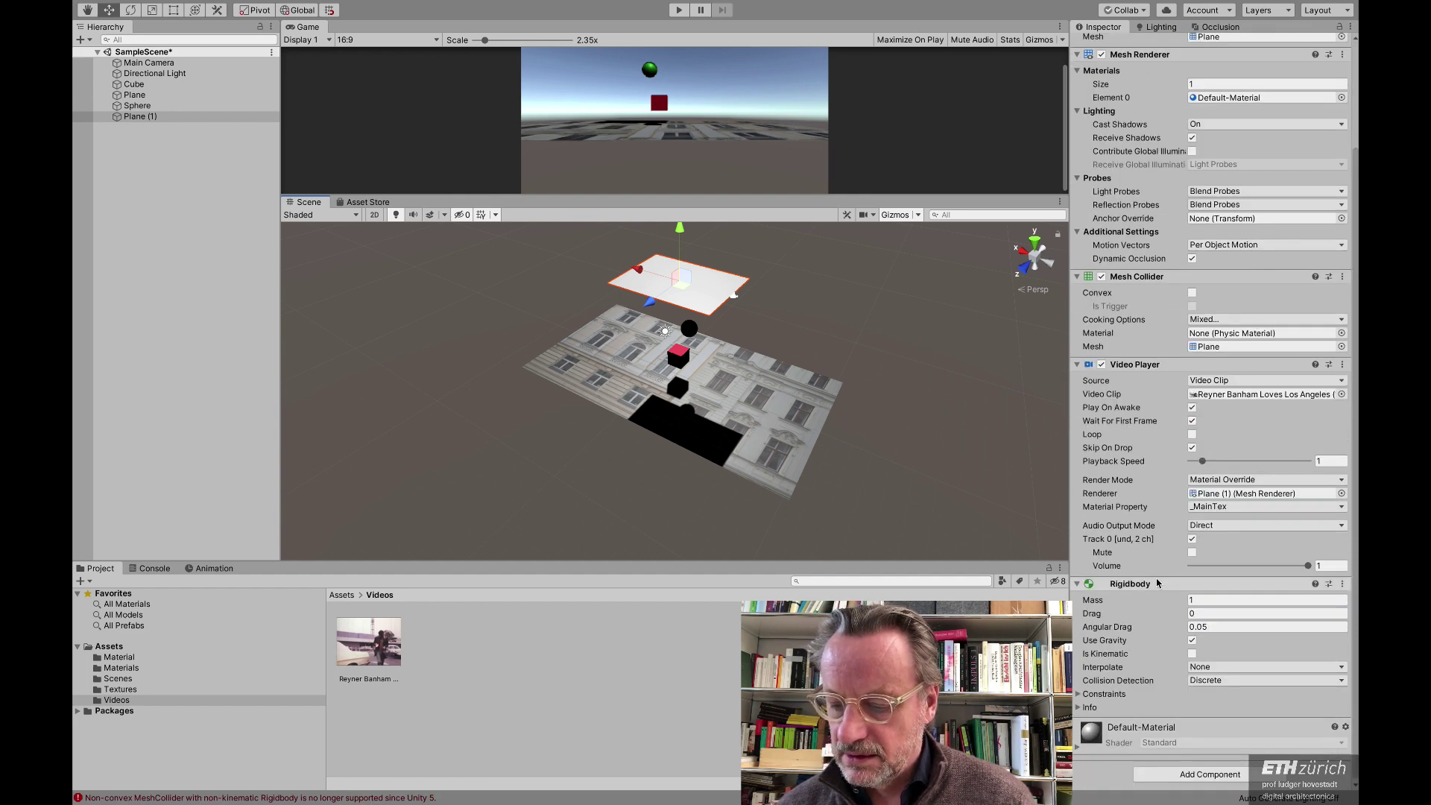
scroll(1157, 582, "up", 3)
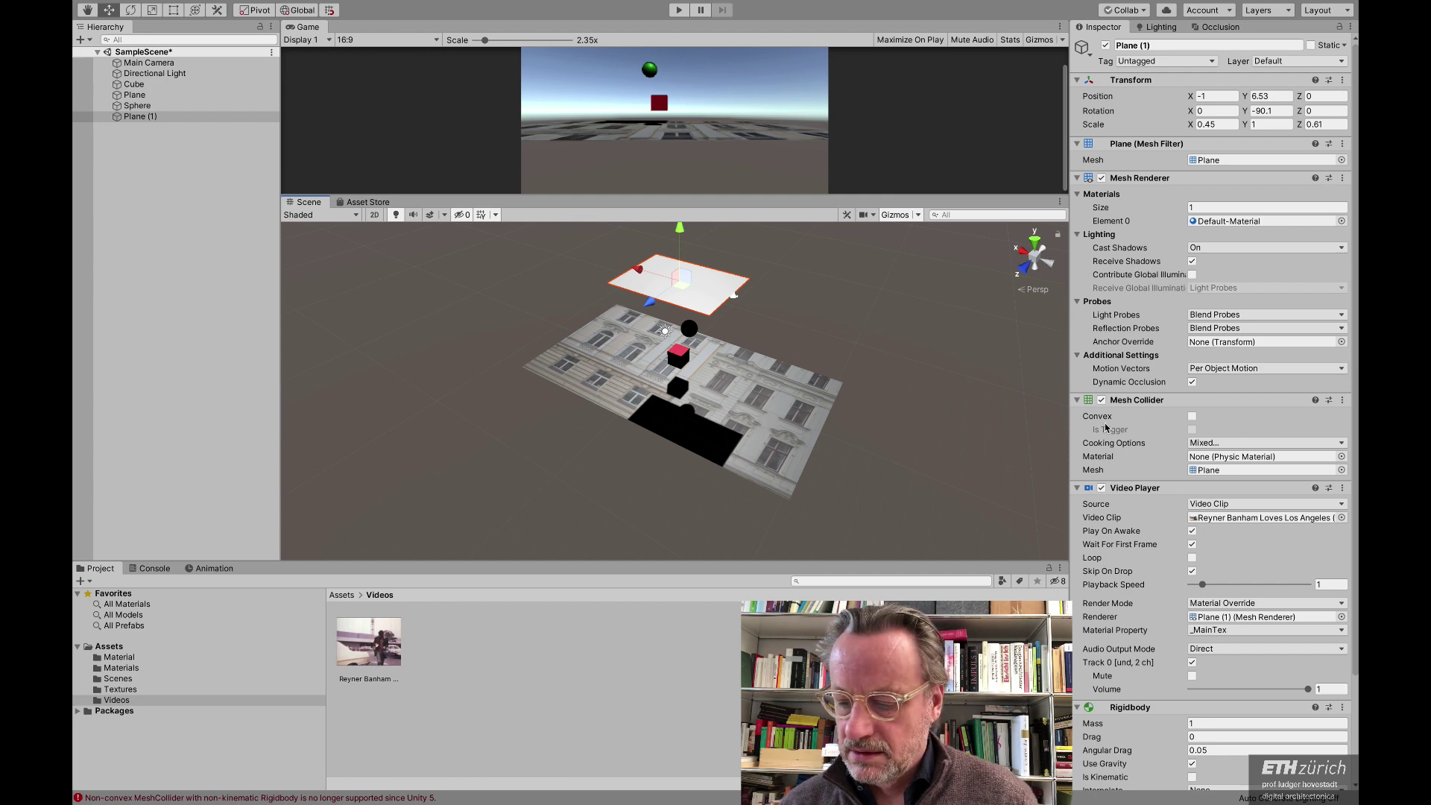
scroll(1062, 533, "down", 2)
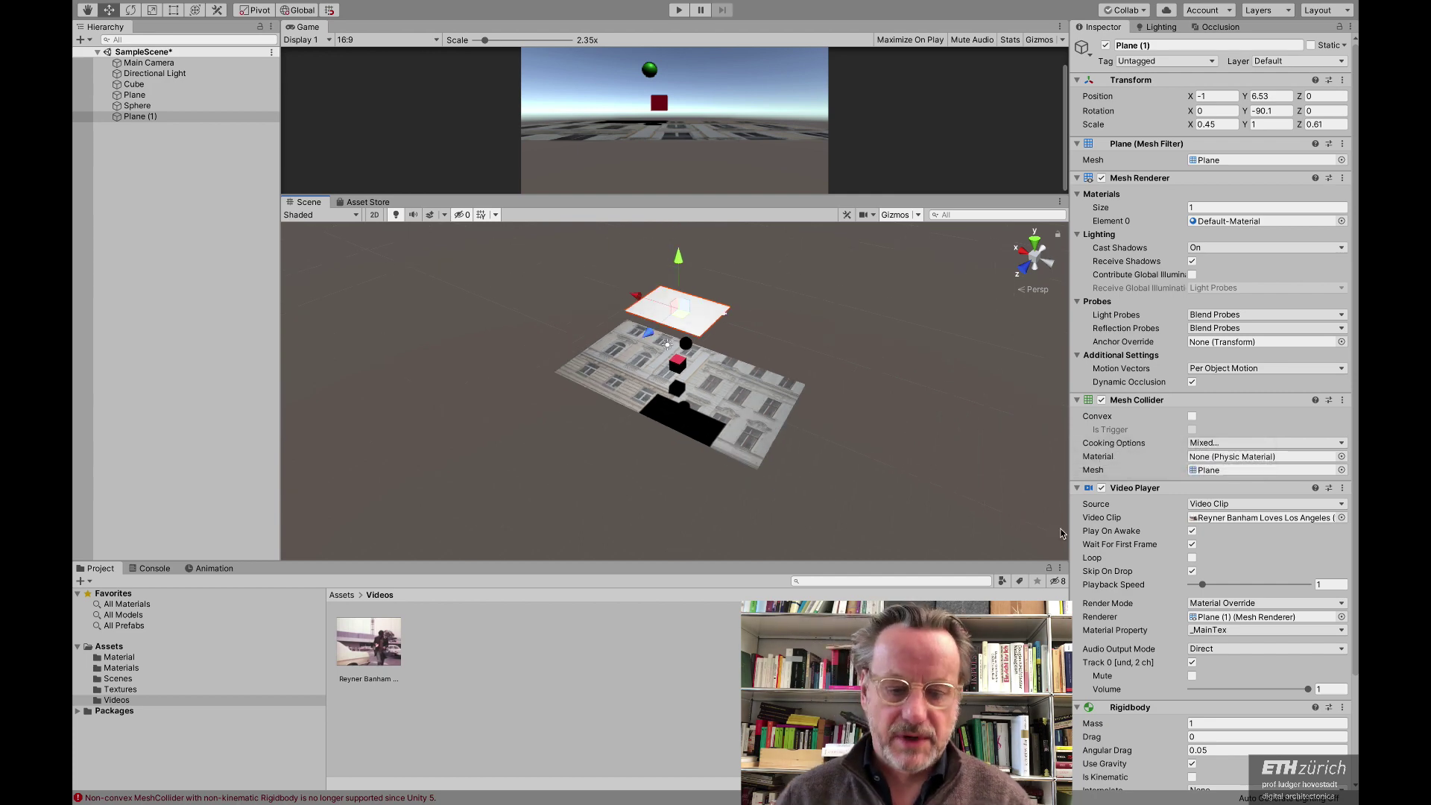
Step: Delete the second plane above the sphere from the scene
left_click(1062, 533)
left_click(719, 321)
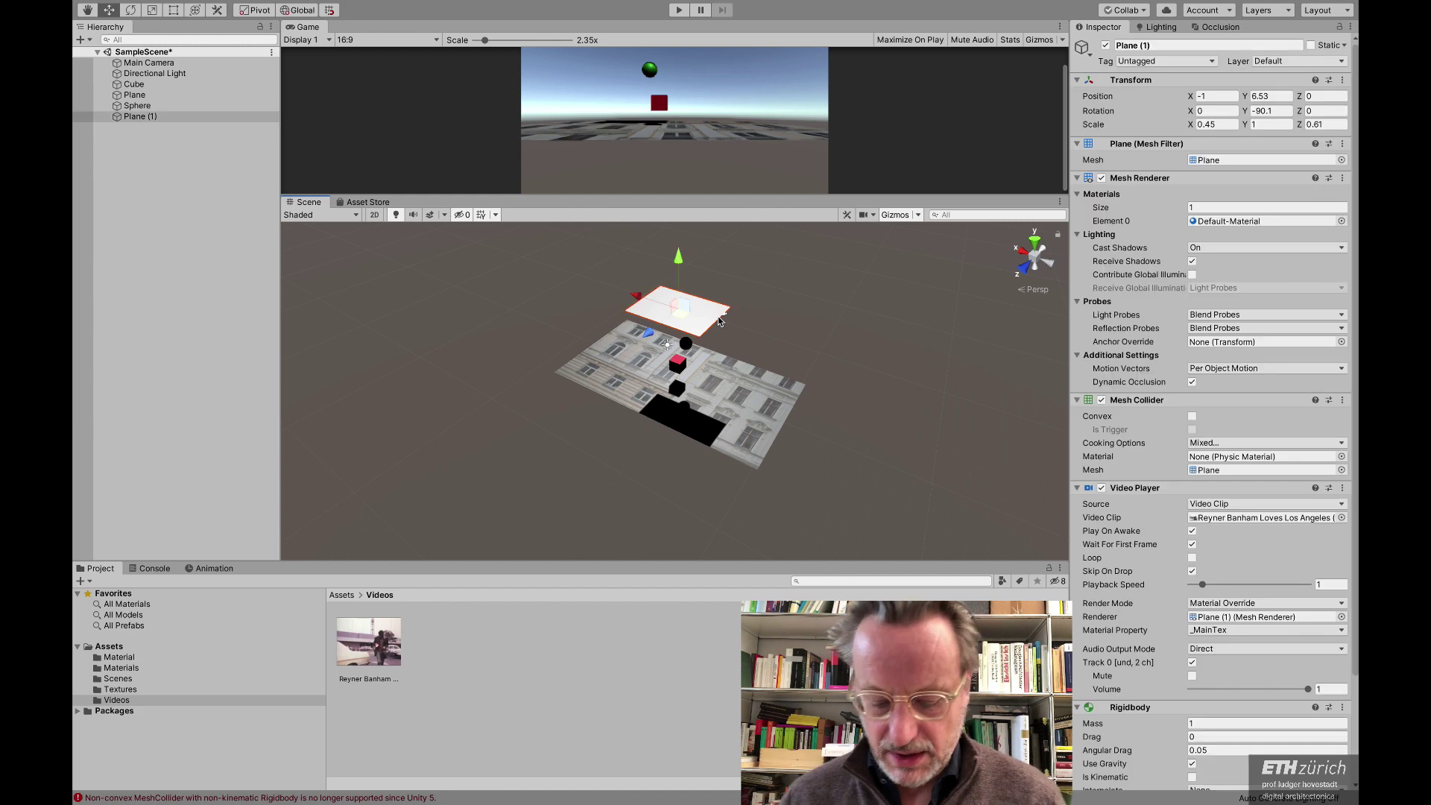
key("Delete")
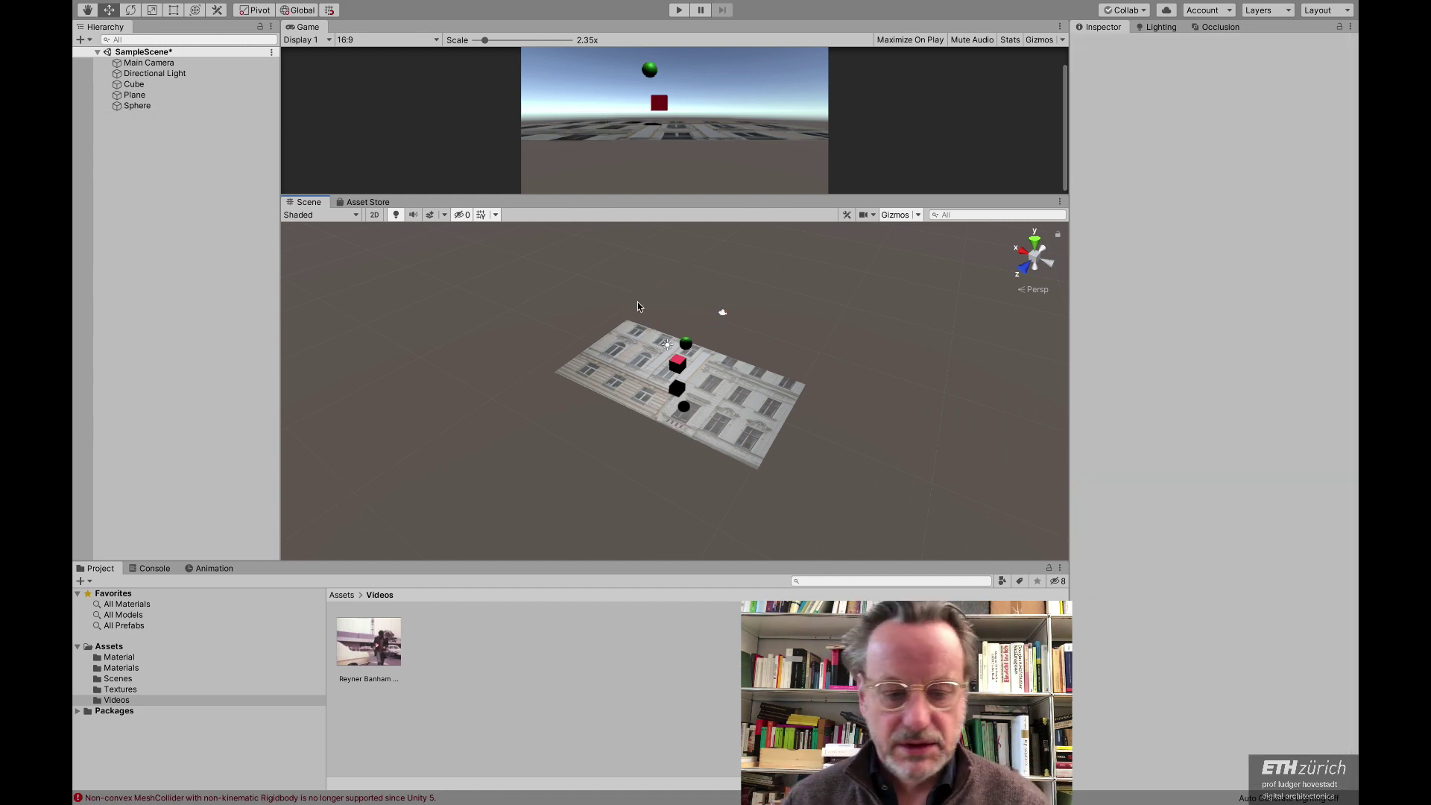
Step: Add a second cube to the scene and raise it above the sphere to a Y position of 5.89
left_click(89, 41)
mouse_move(99, 79)
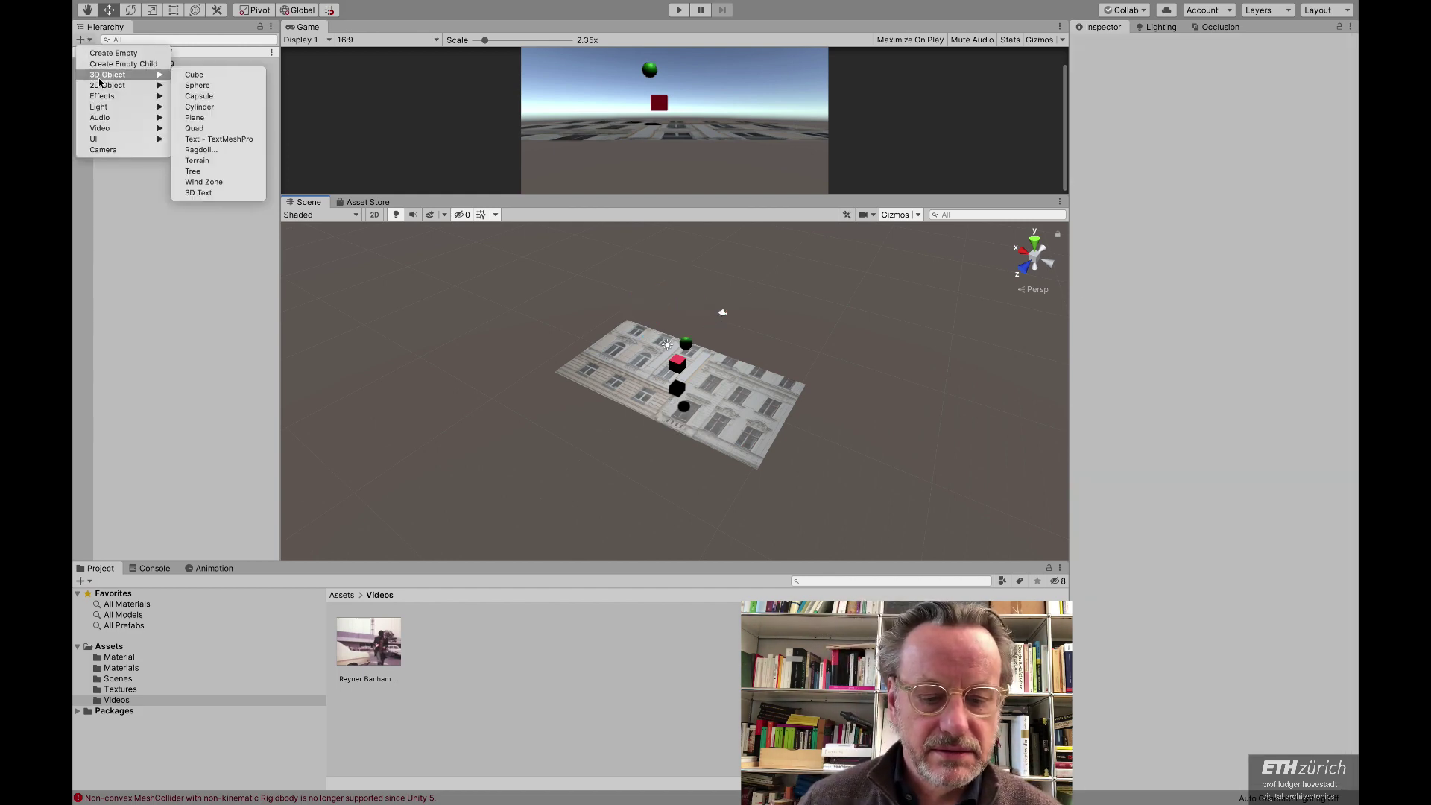
left_click(195, 75)
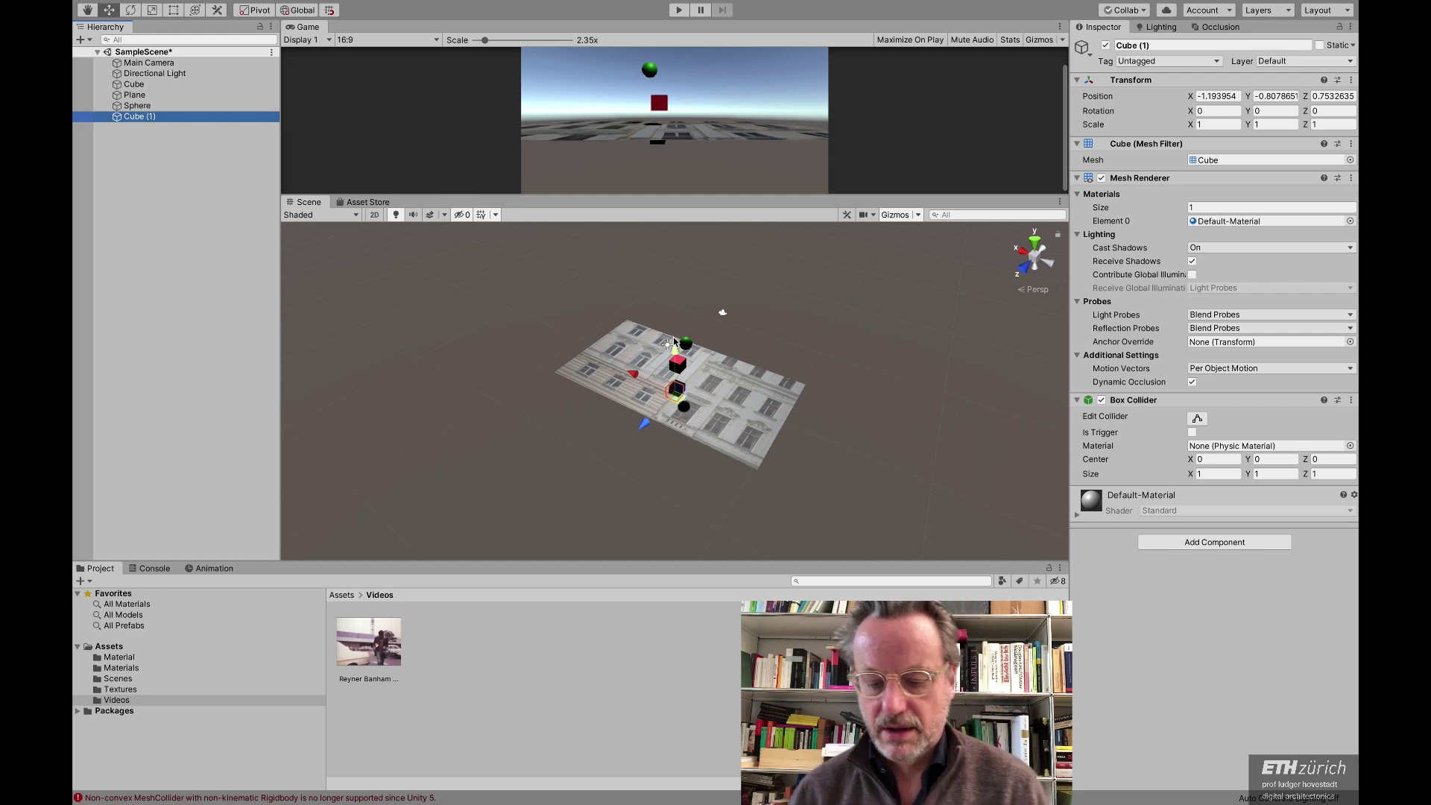
left_click_drag(673, 340, 674, 275)
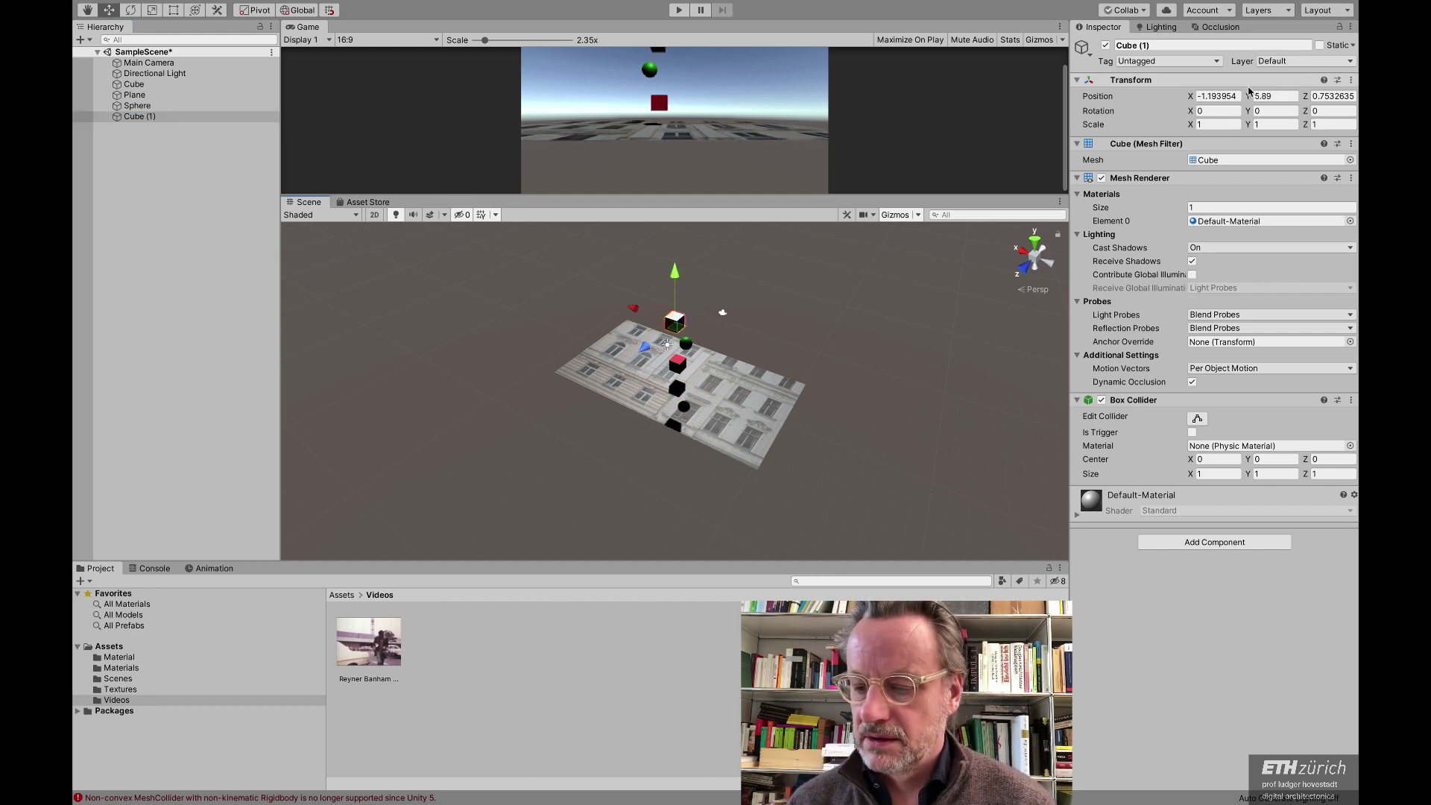
Step: Scale the second cube to 5 in X, 0.1 in Y and 4 in Z to form a flat slab
left_click(1203, 124)
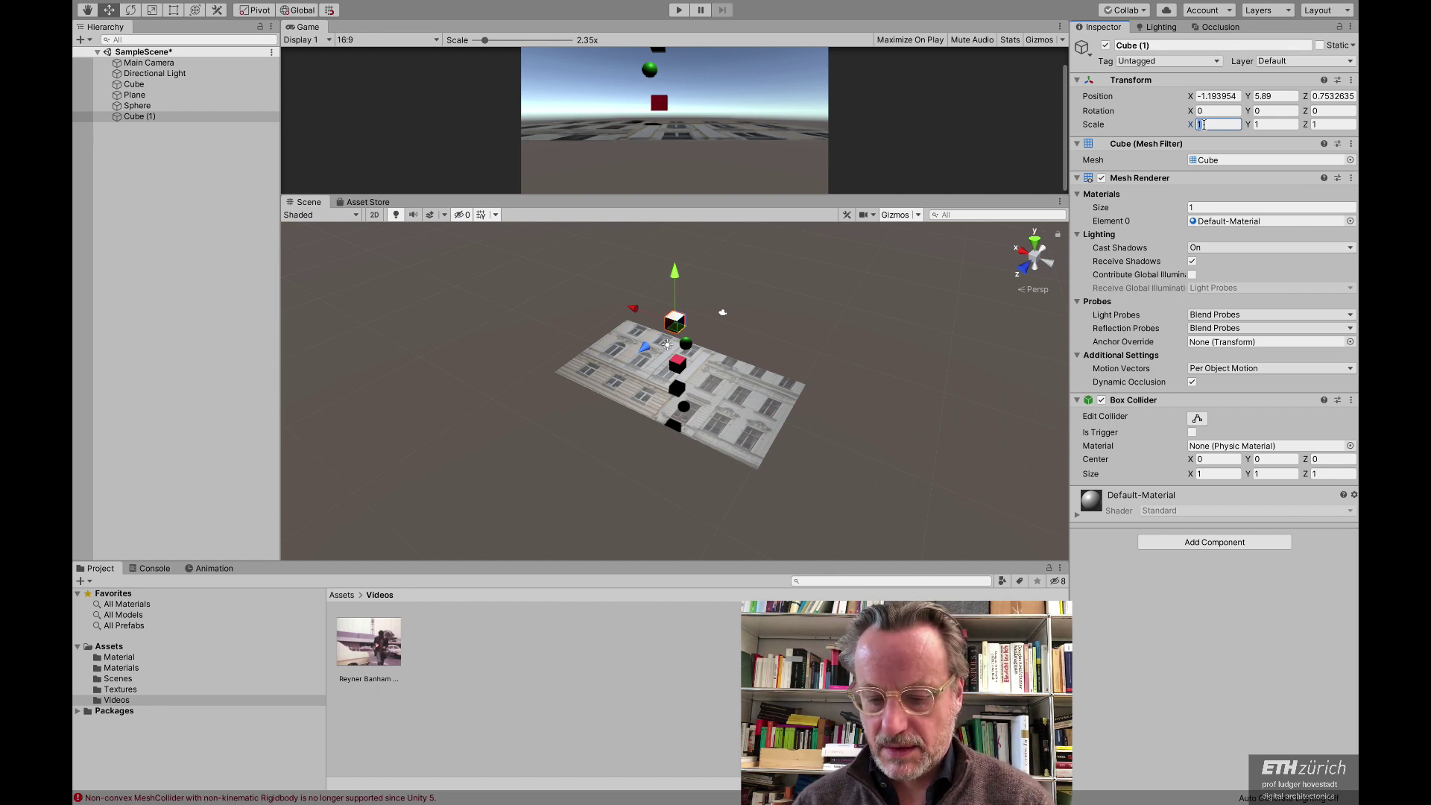
type("5")
key("Tab")
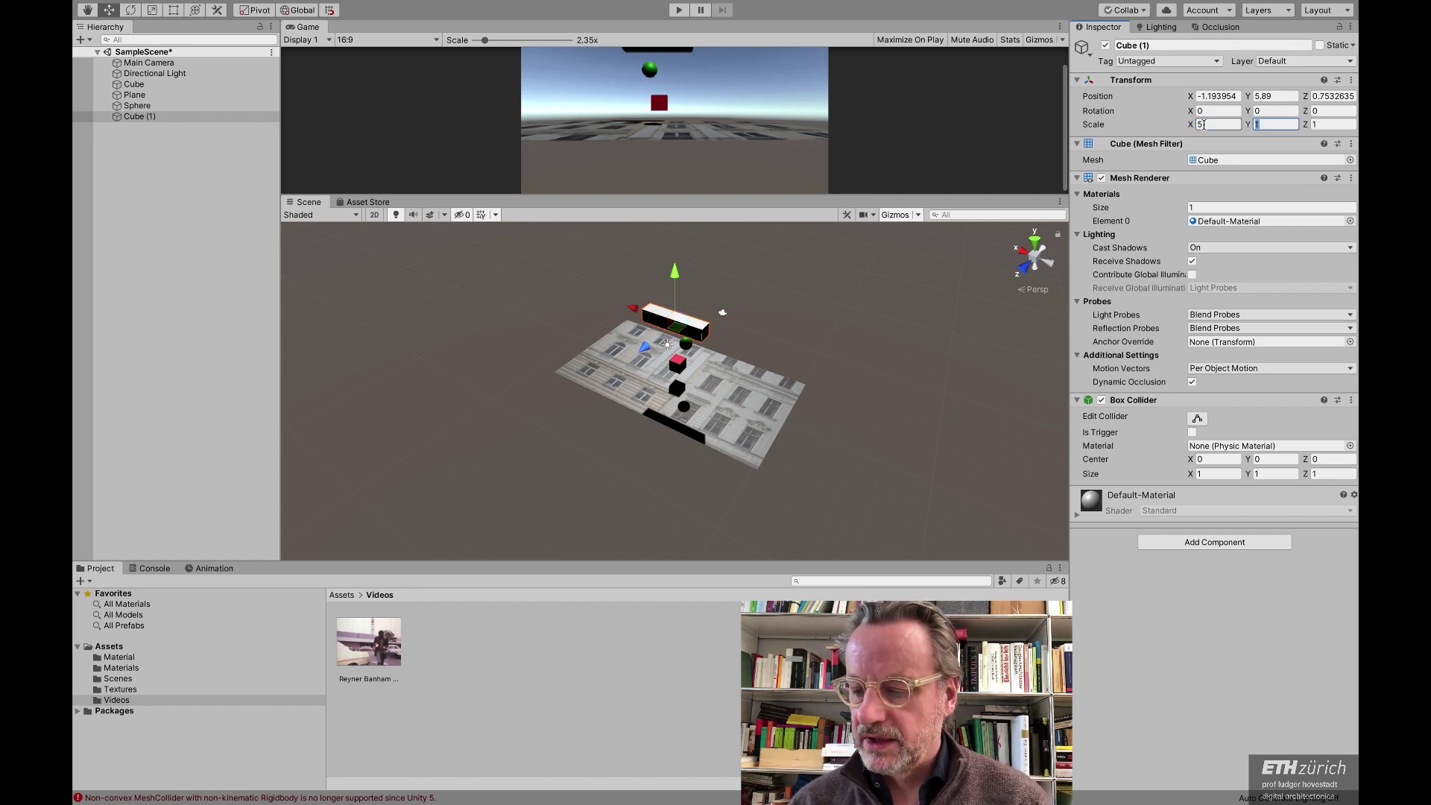
type("0.1")
key("Tab")
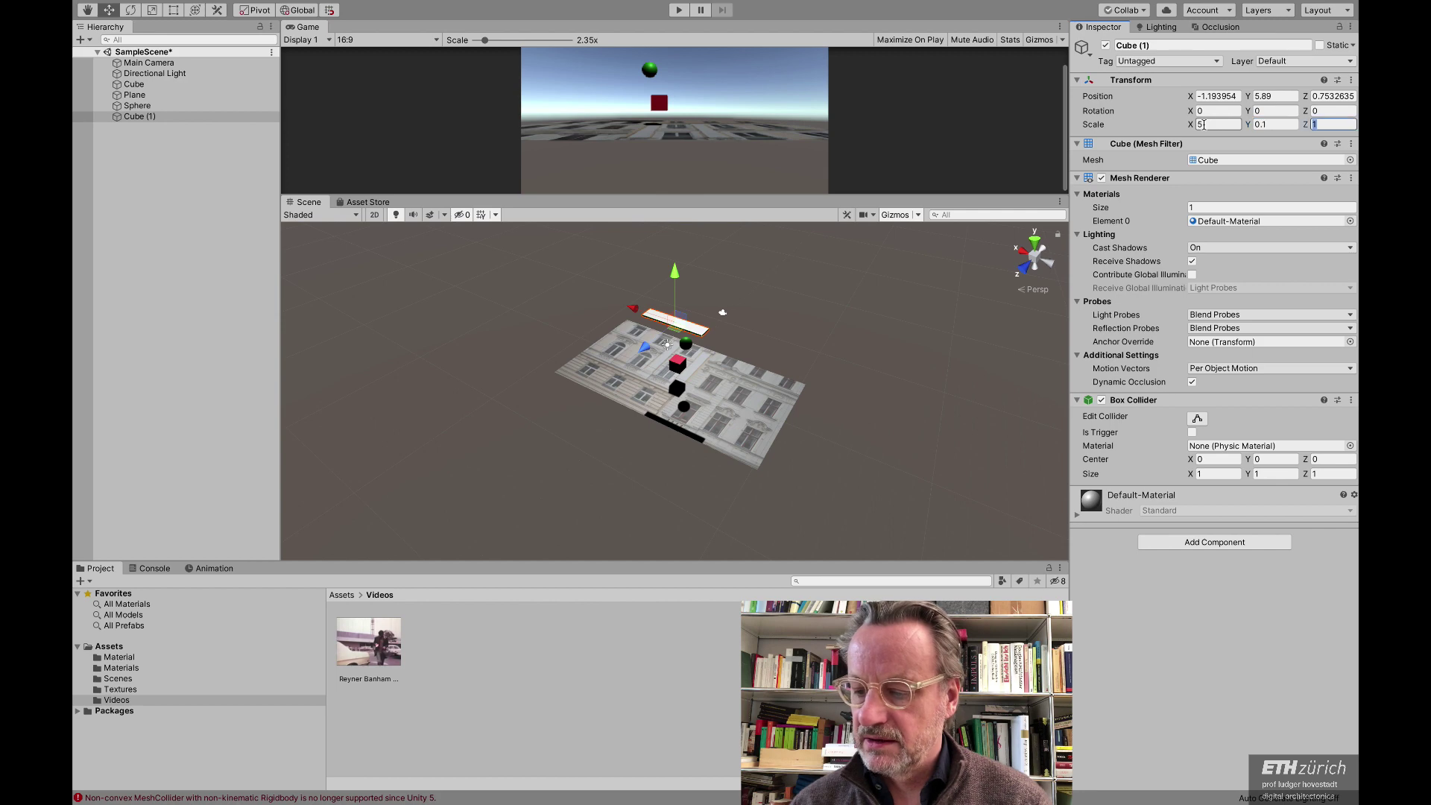
type("4")
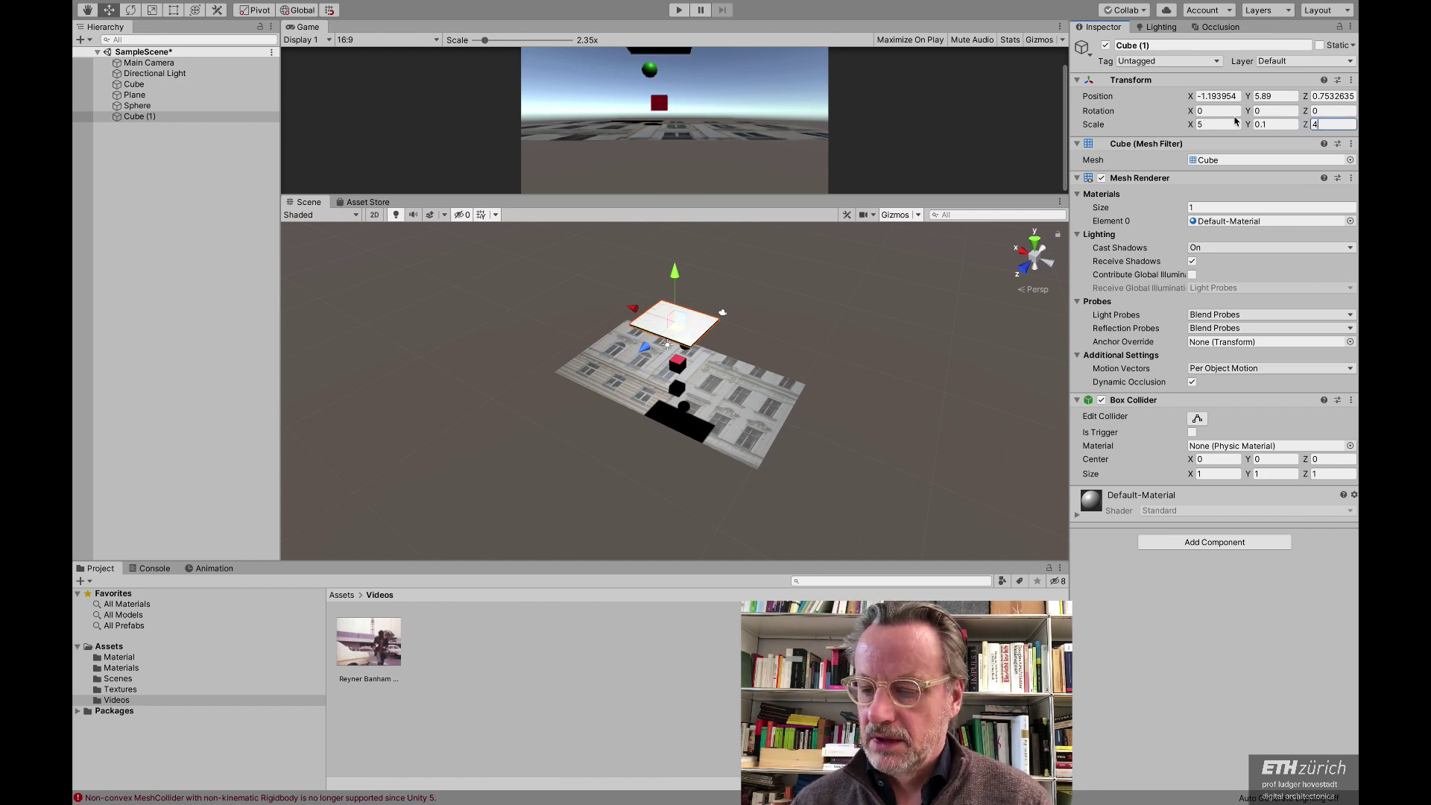
Step: Rotate the flattened second cube to 12 degrees about the Y axis
left_click(1206, 111)
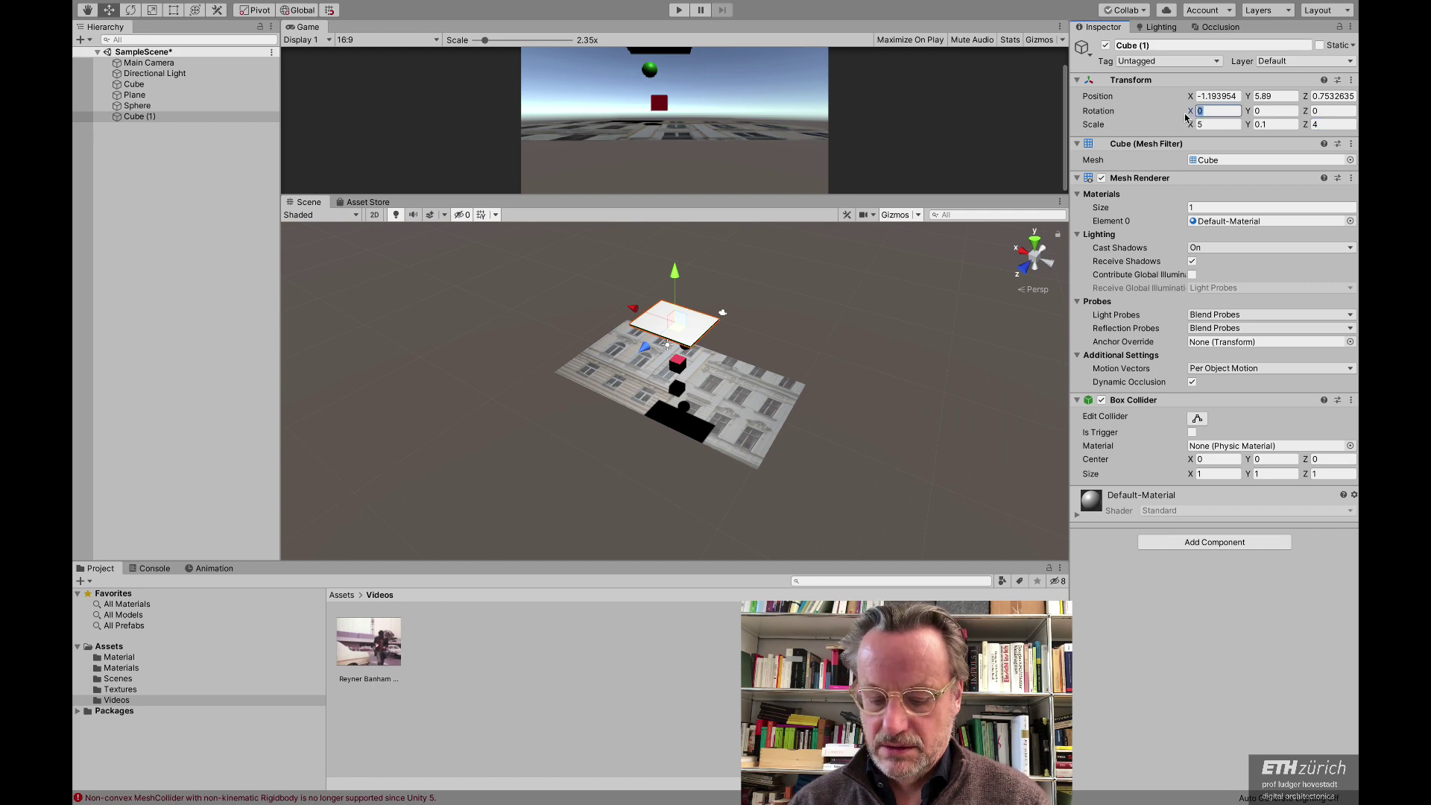
left_click(1268, 111)
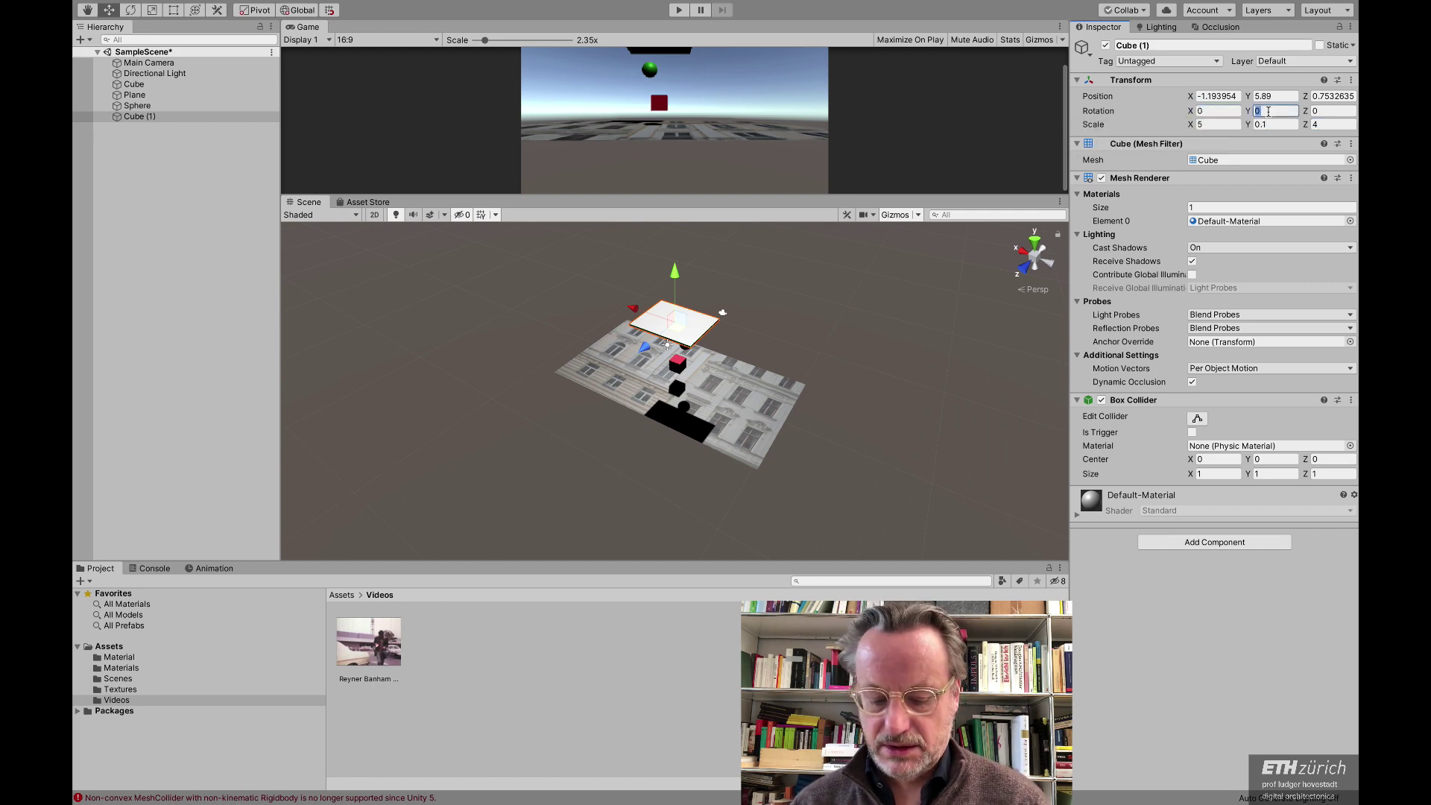
type("12")
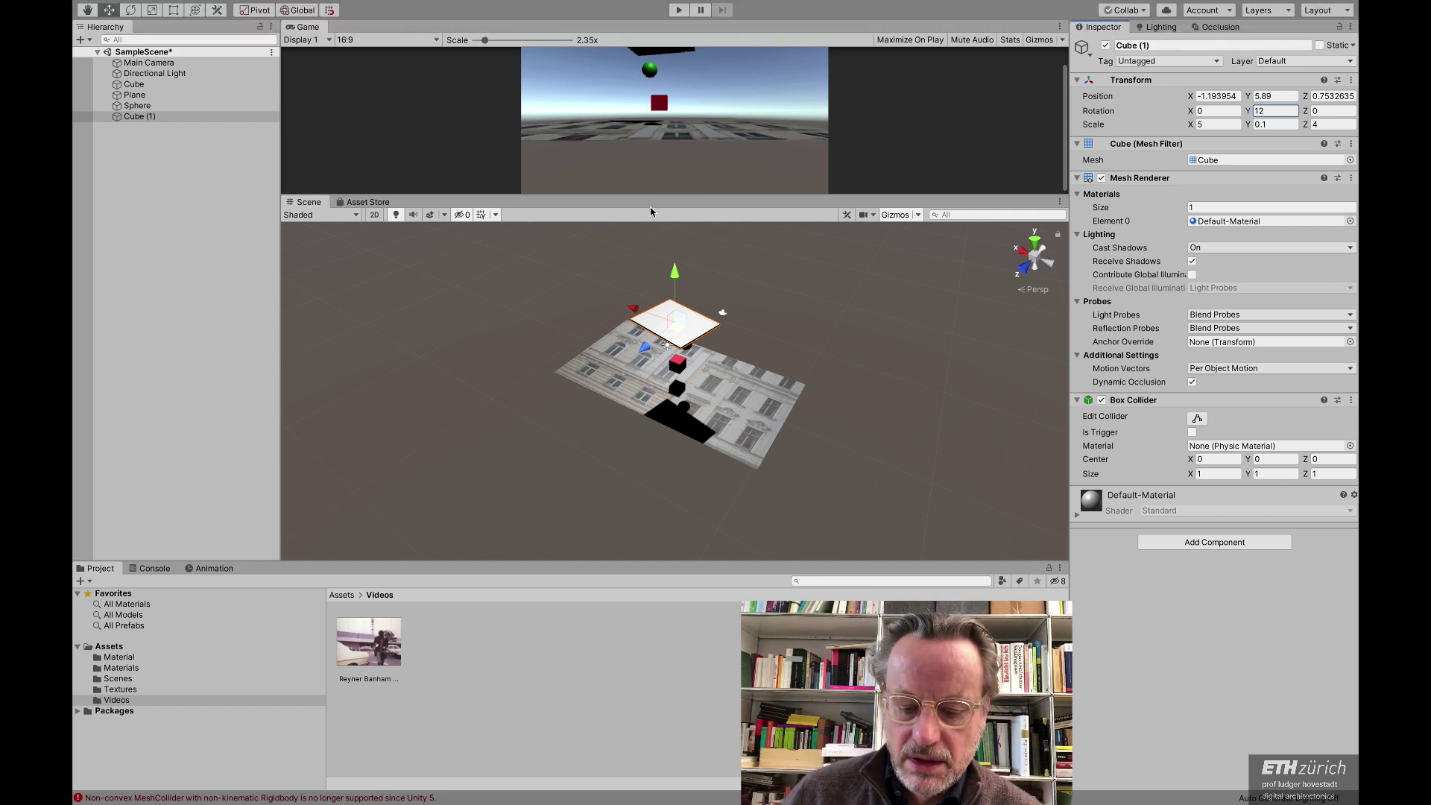
Step: Apply the Reyner Banham video from the Videos folder to the flattened cube and add a Rigidbody component to it
left_click_drag(354, 655, 655, 323)
left_click(1200, 623)
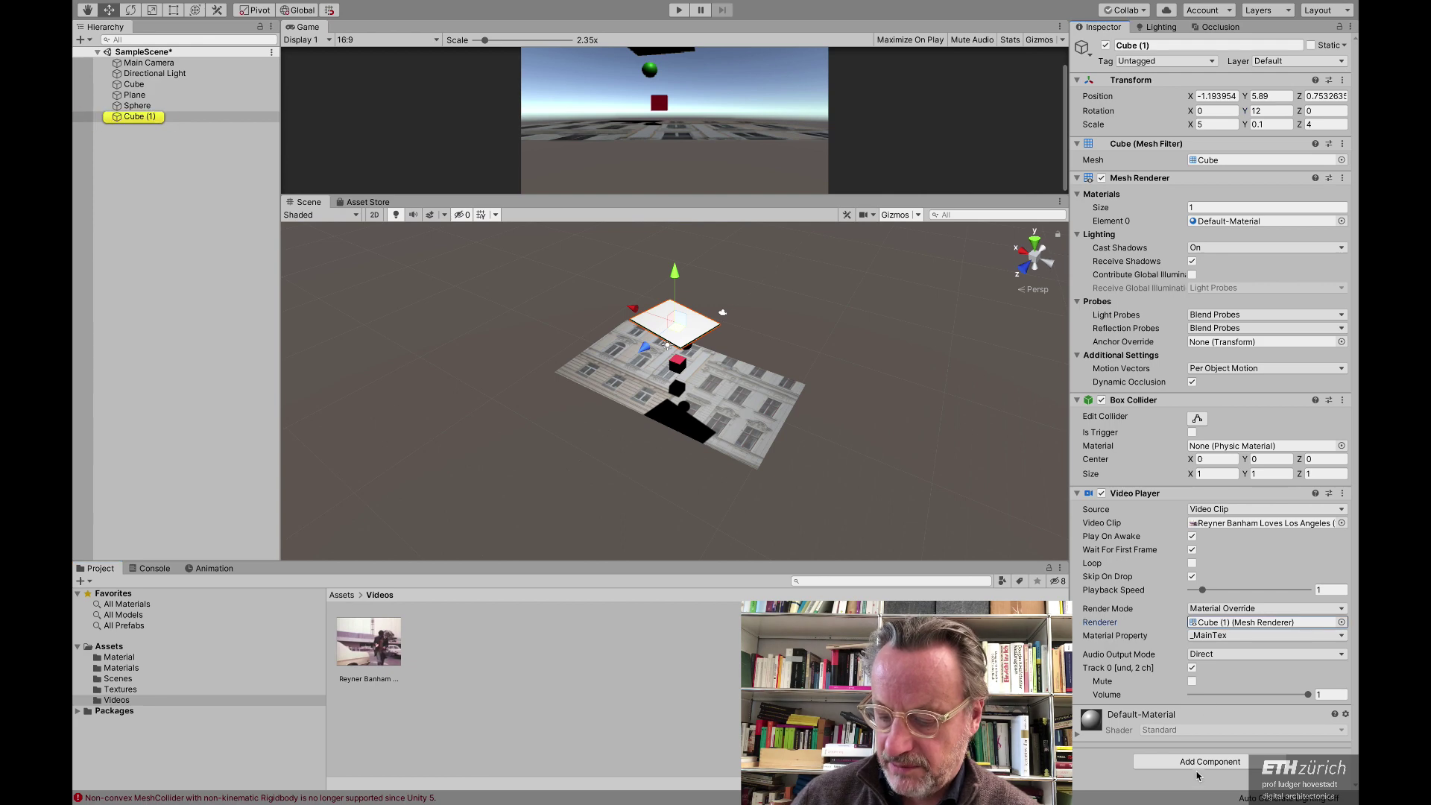
left_click(1209, 761)
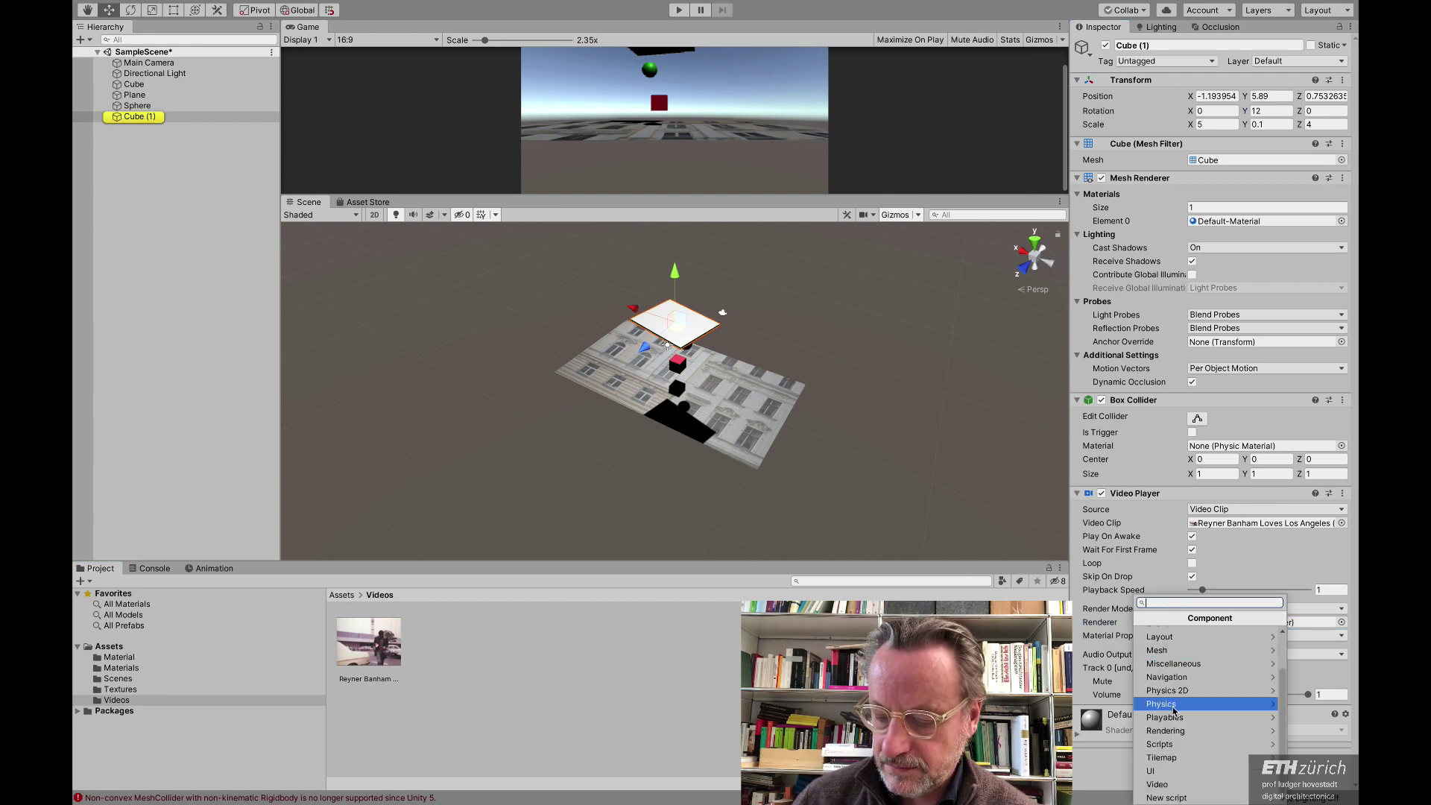
left_click(1173, 703)
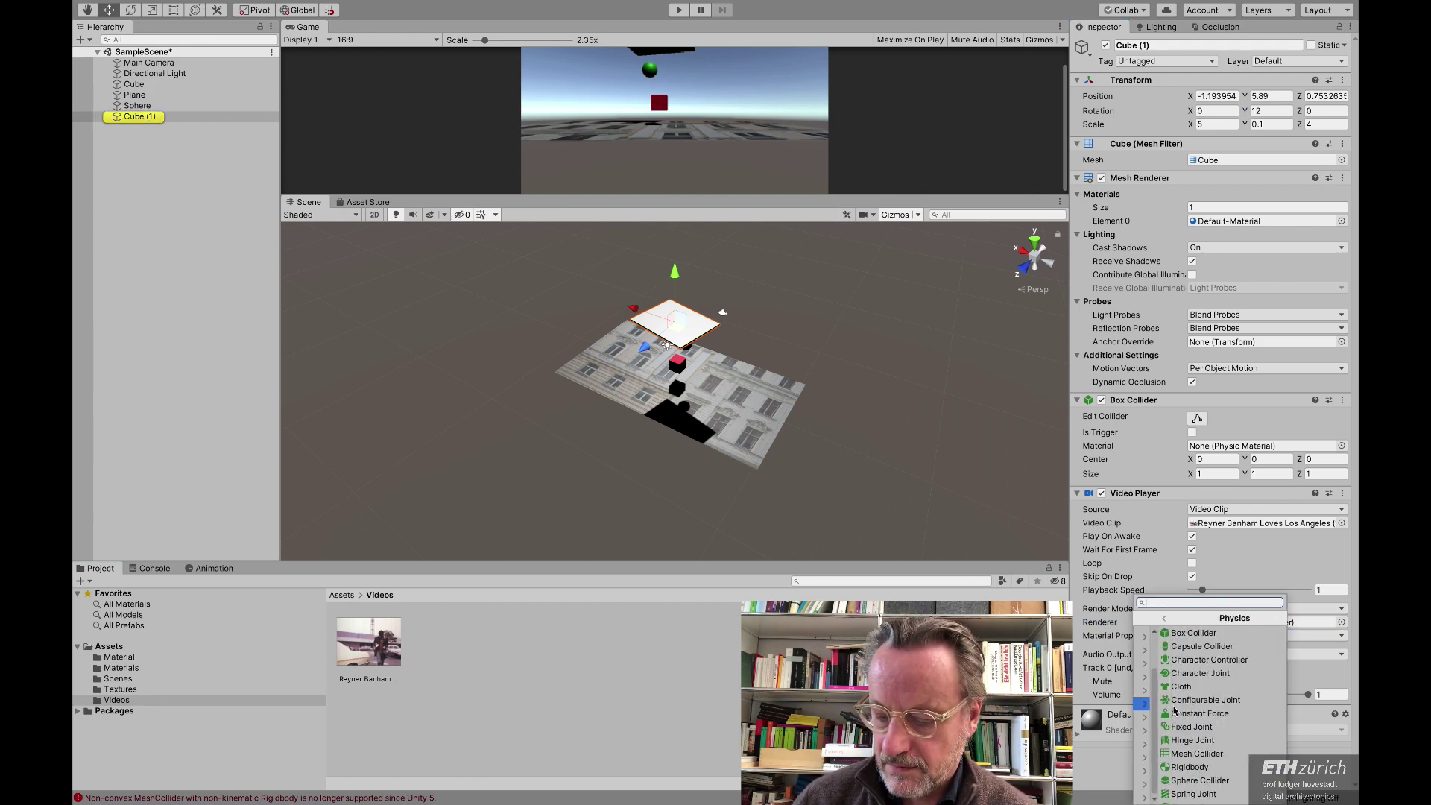
left_click(1164, 767)
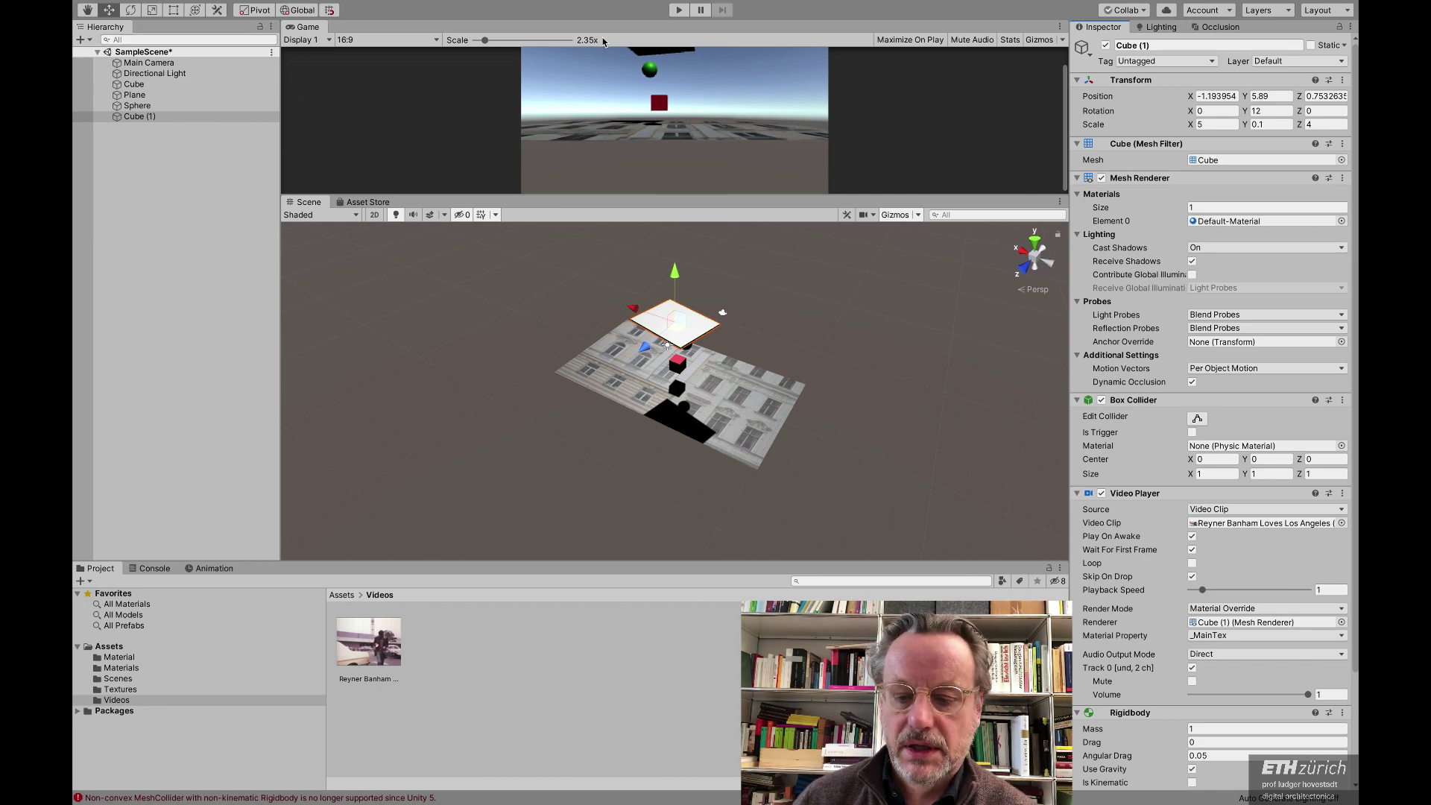
Step: Run the scene to test the flattened cube's physics and video playback, and stop it
left_click(679, 10)
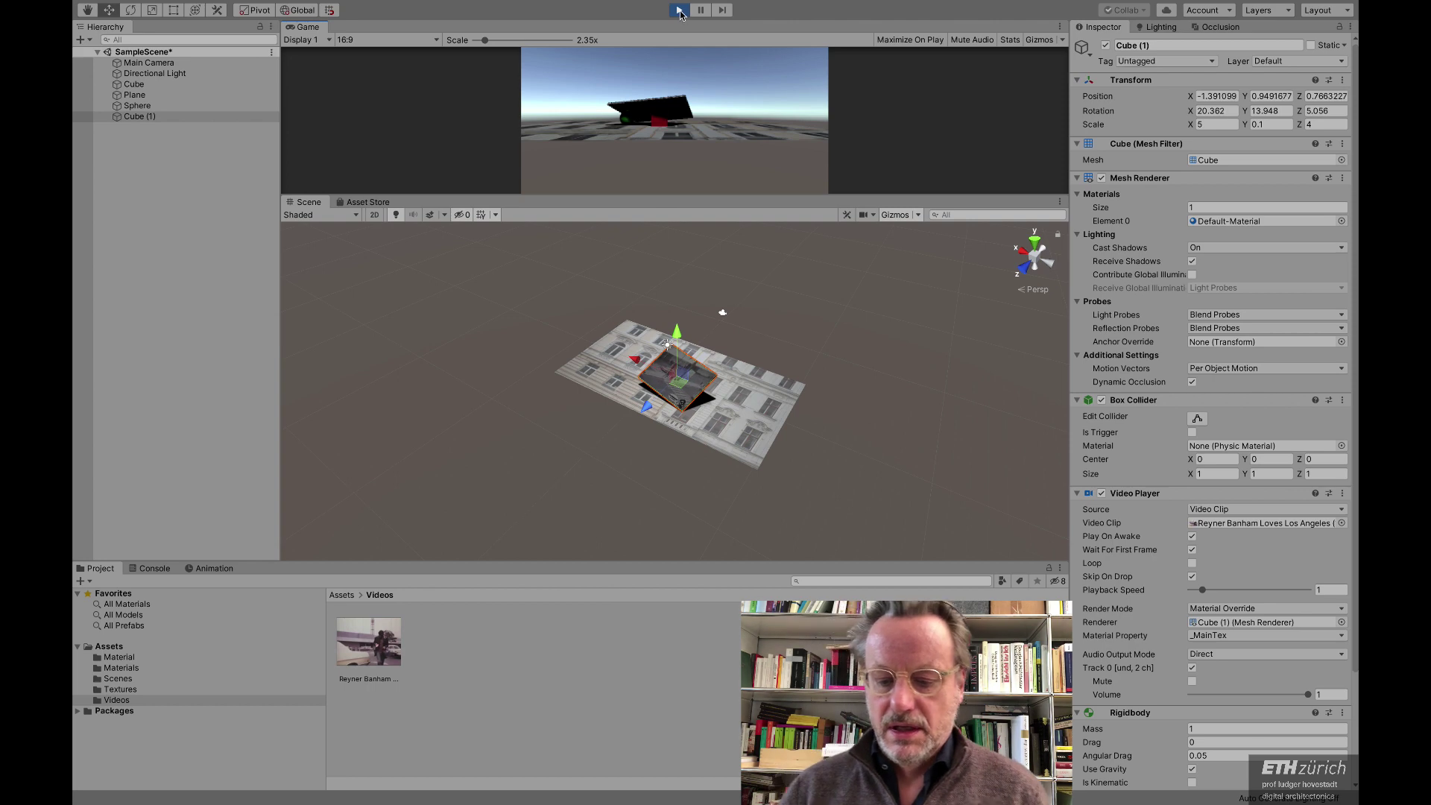
left_click(679, 10)
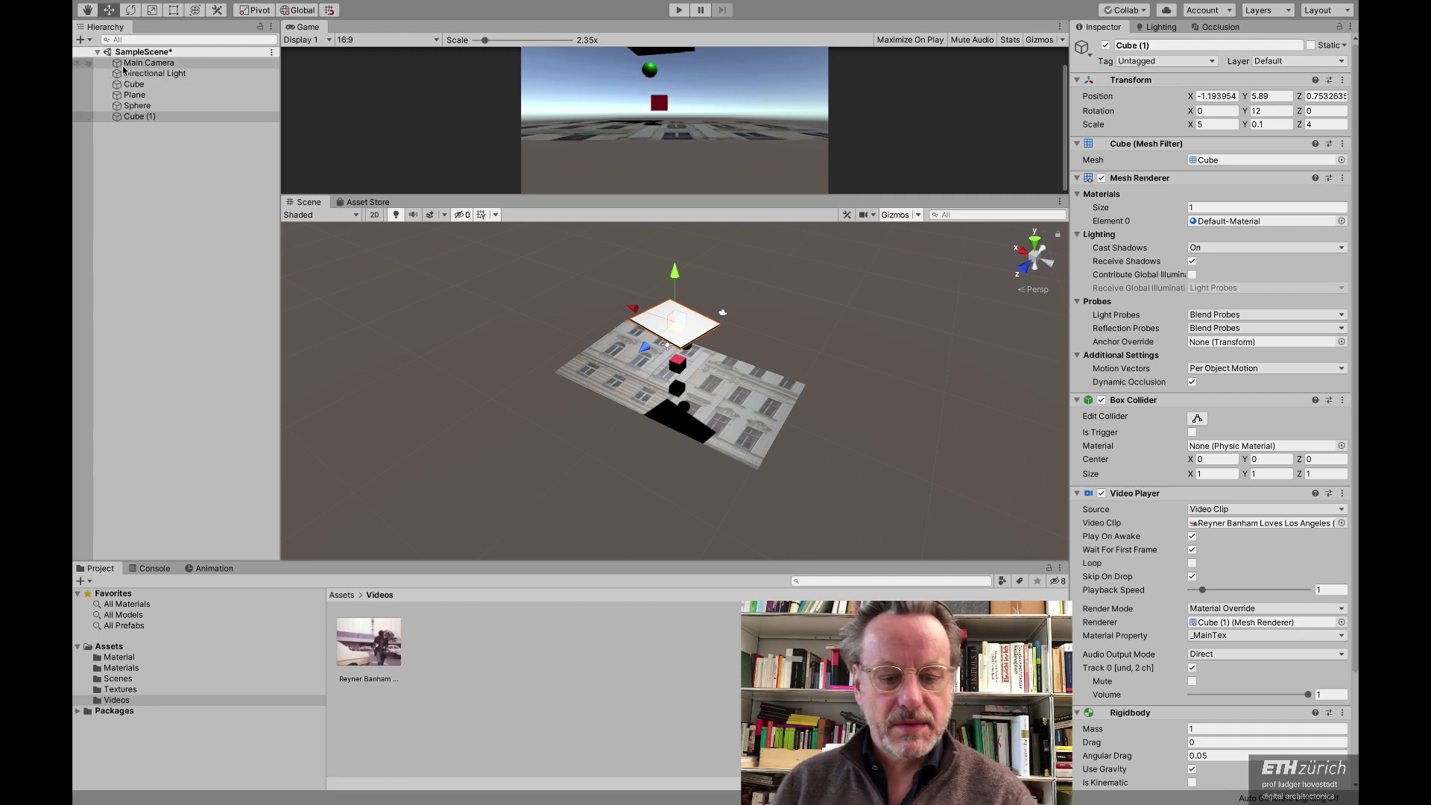
Step: Create an empty game object in the scene and name it "basic elements"
left_click(88, 41)
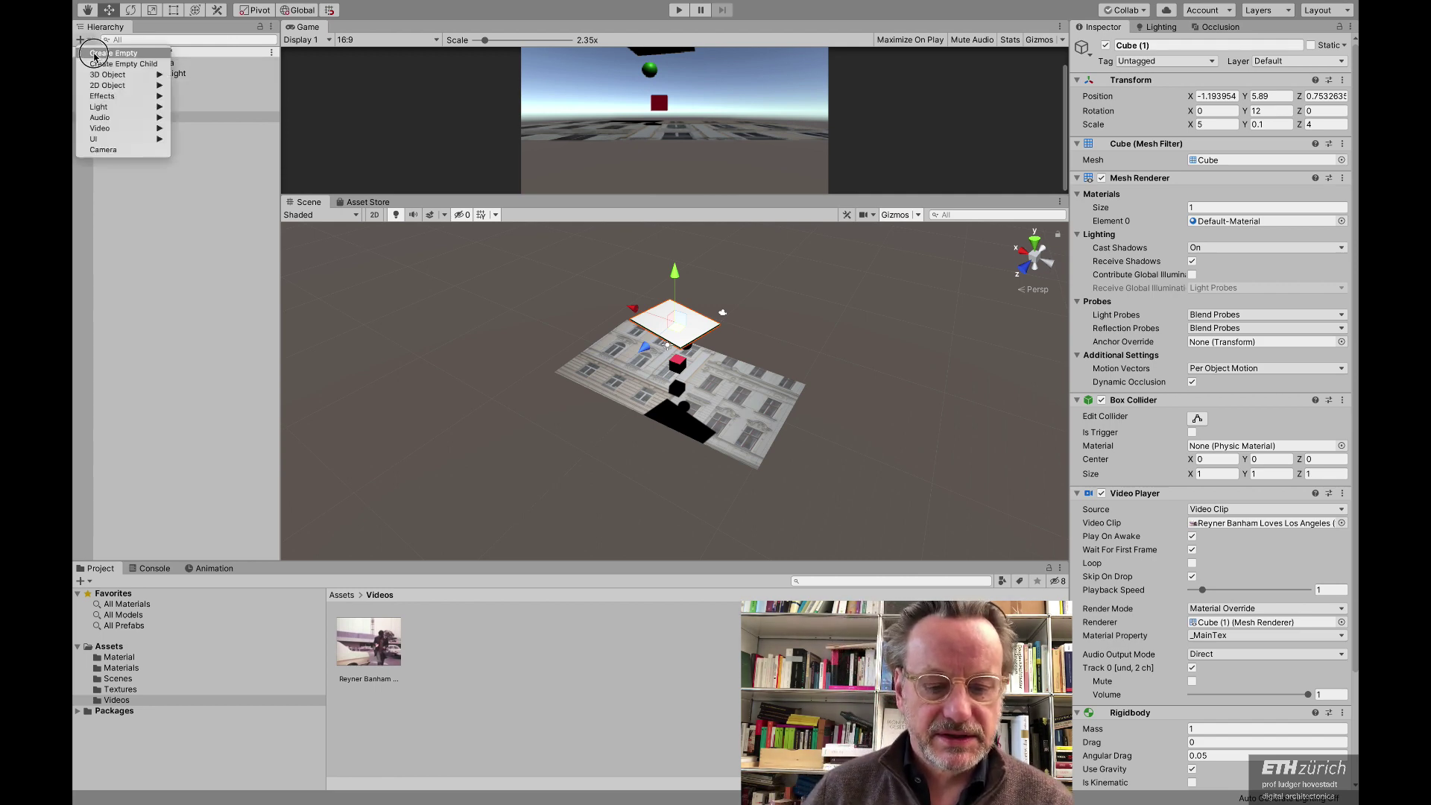
left_click(104, 53)
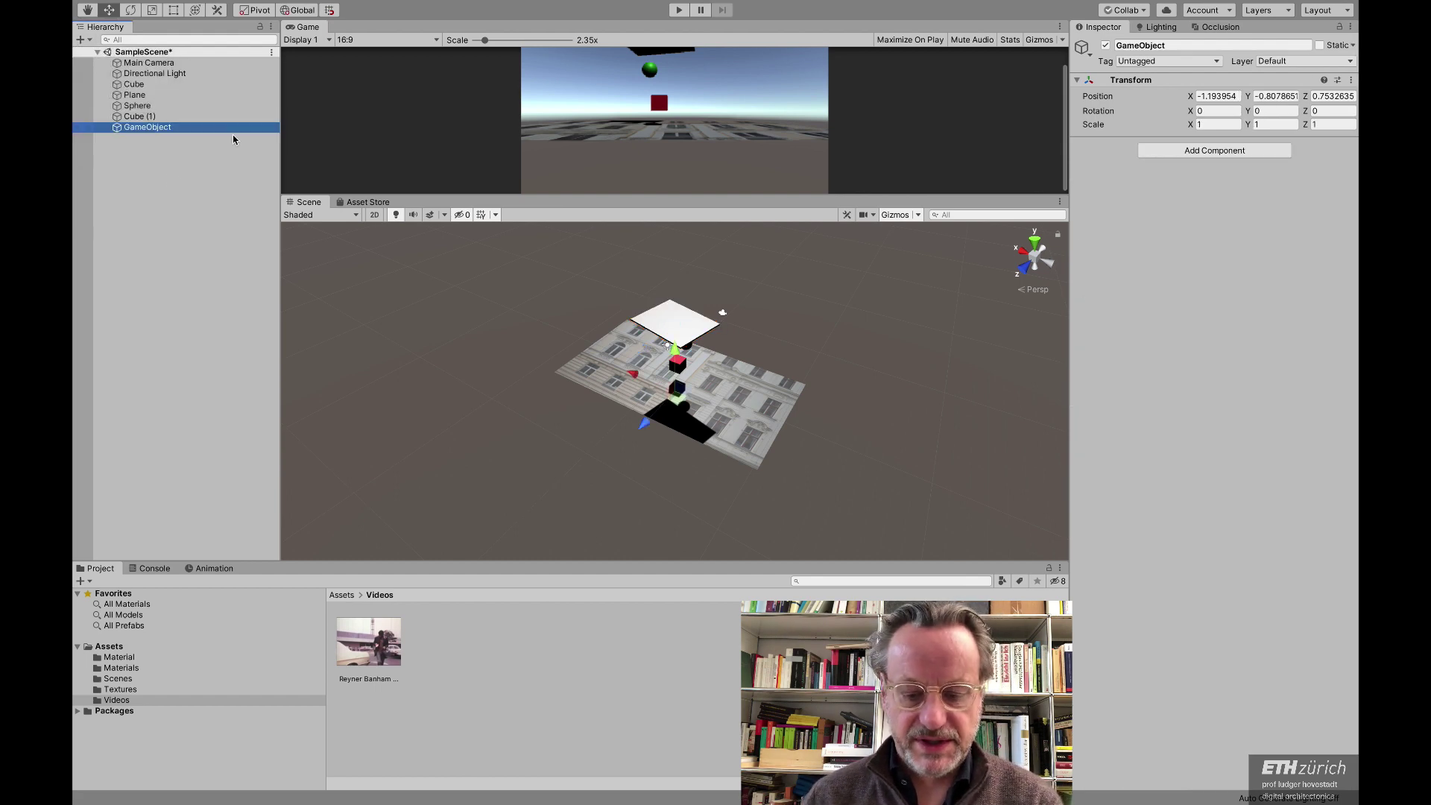
left_click(147, 128)
type("basic elements")
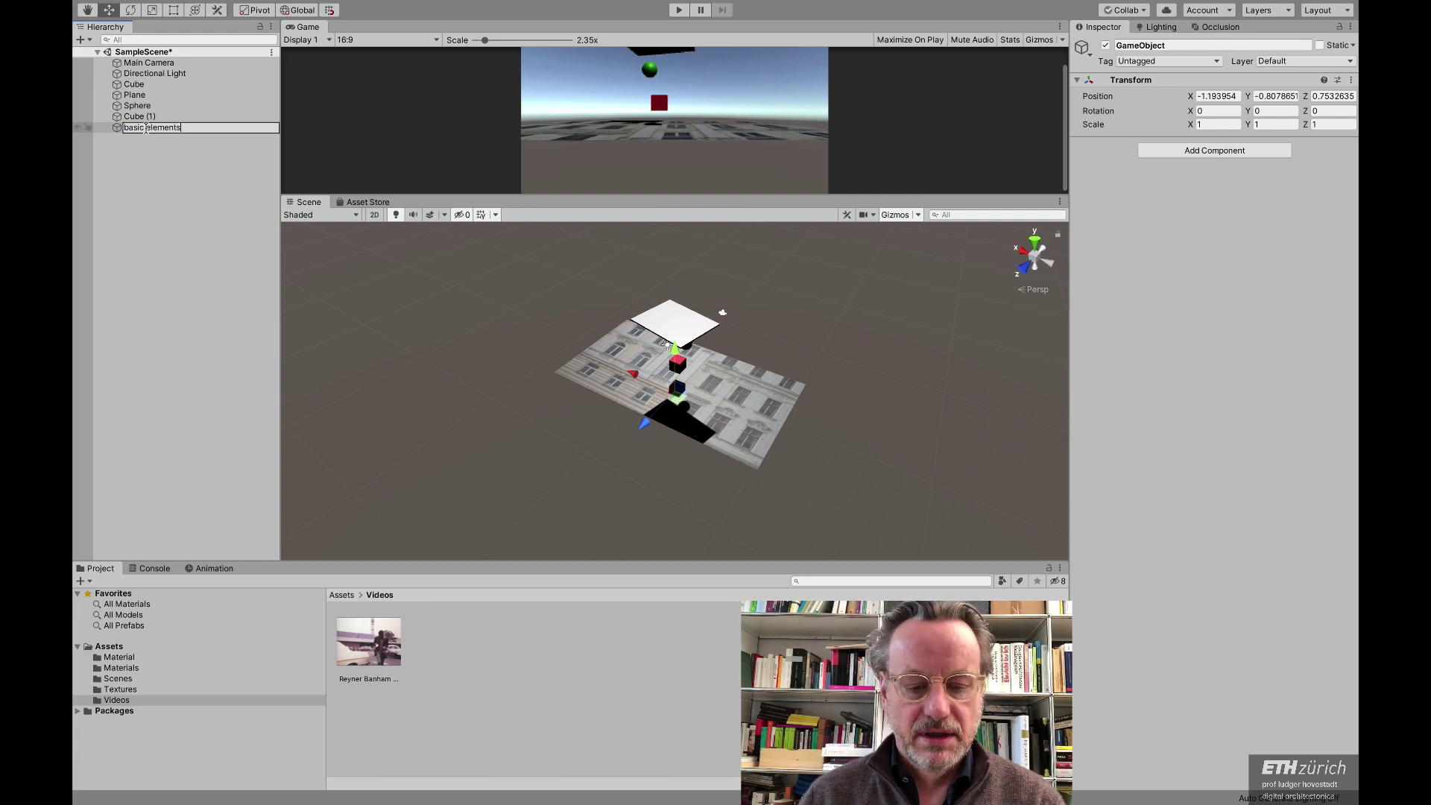
key("Return")
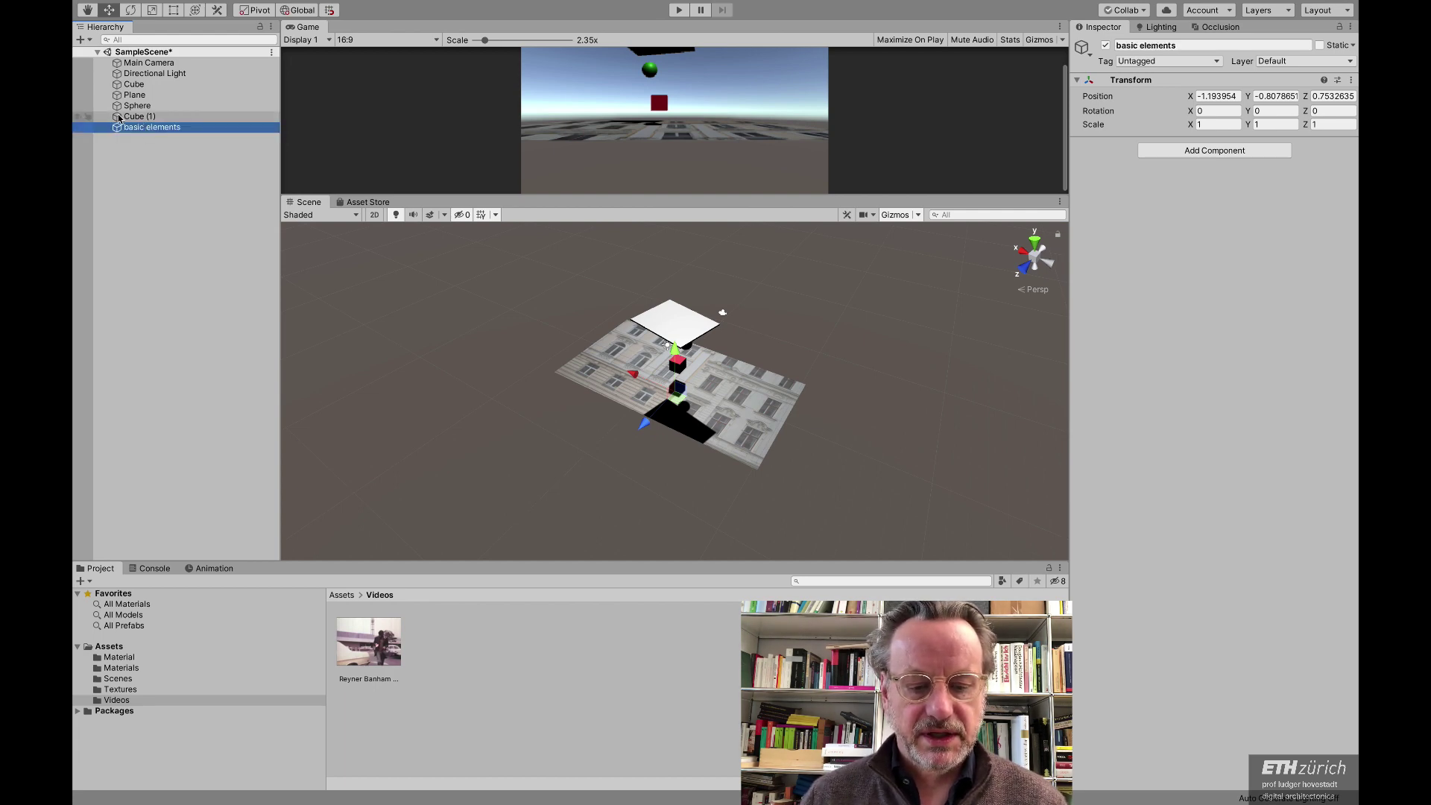
Step: Nest the sphere and the red cube under the basic elements object in the scene hierarchy
left_click(132, 117)
left_click(122, 106)
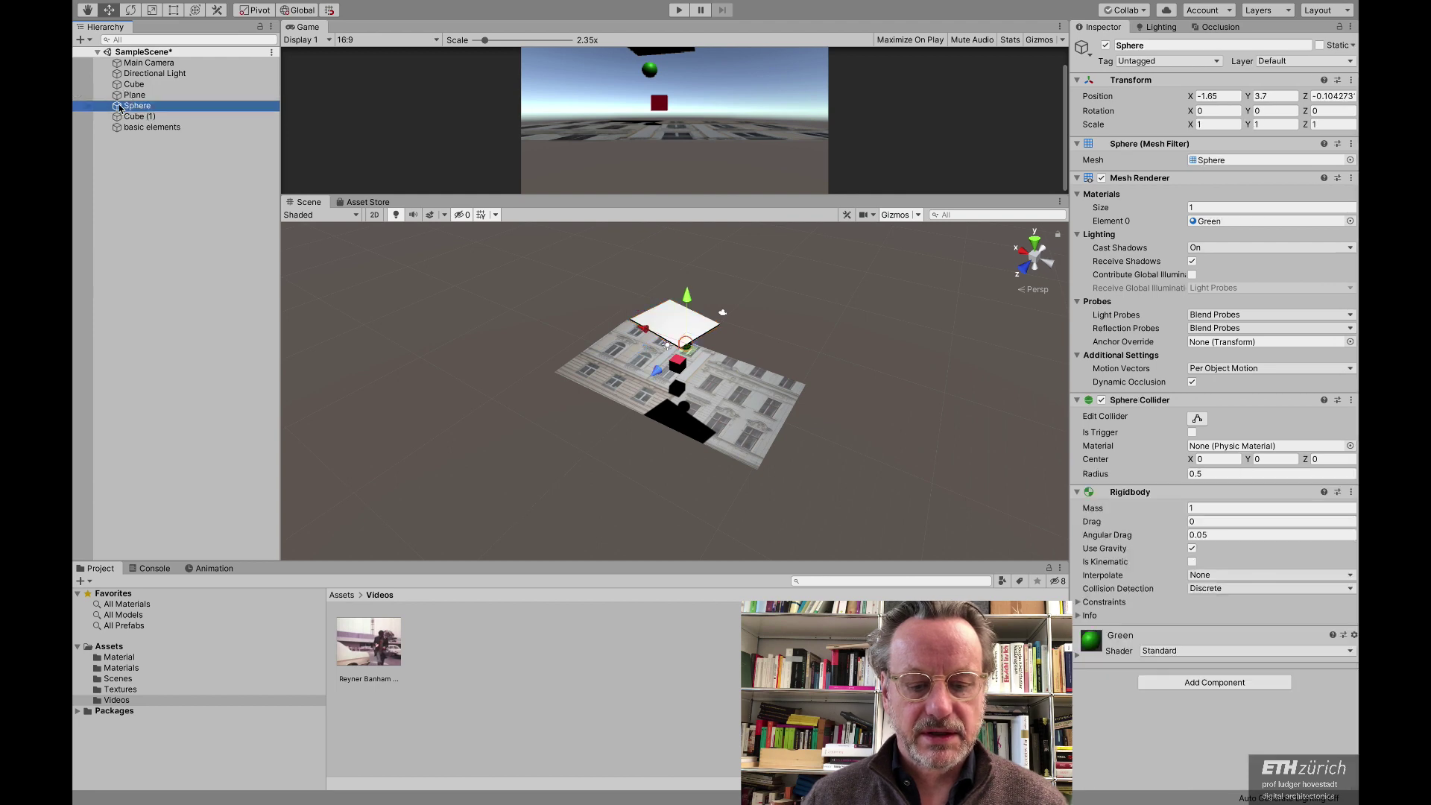
mouse_move(121, 106)
left_mouse_down()
mouse_move(142, 128)
mouse_move(128, 90)
mouse_move(142, 123)
left_mouse_up()
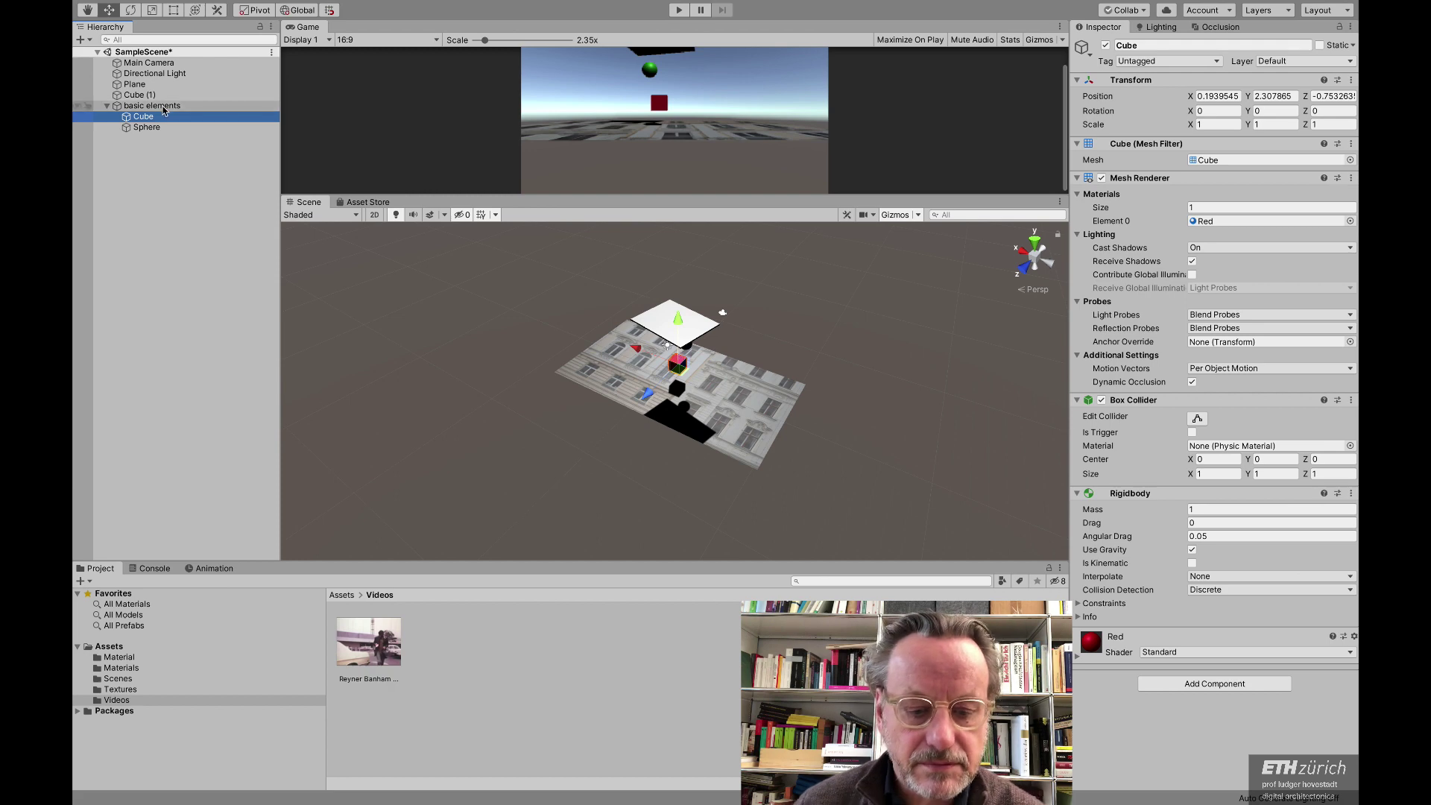
Step: Move the basic elements group with its cube and sphere along X to a position of about -3.13
left_click(134, 128)
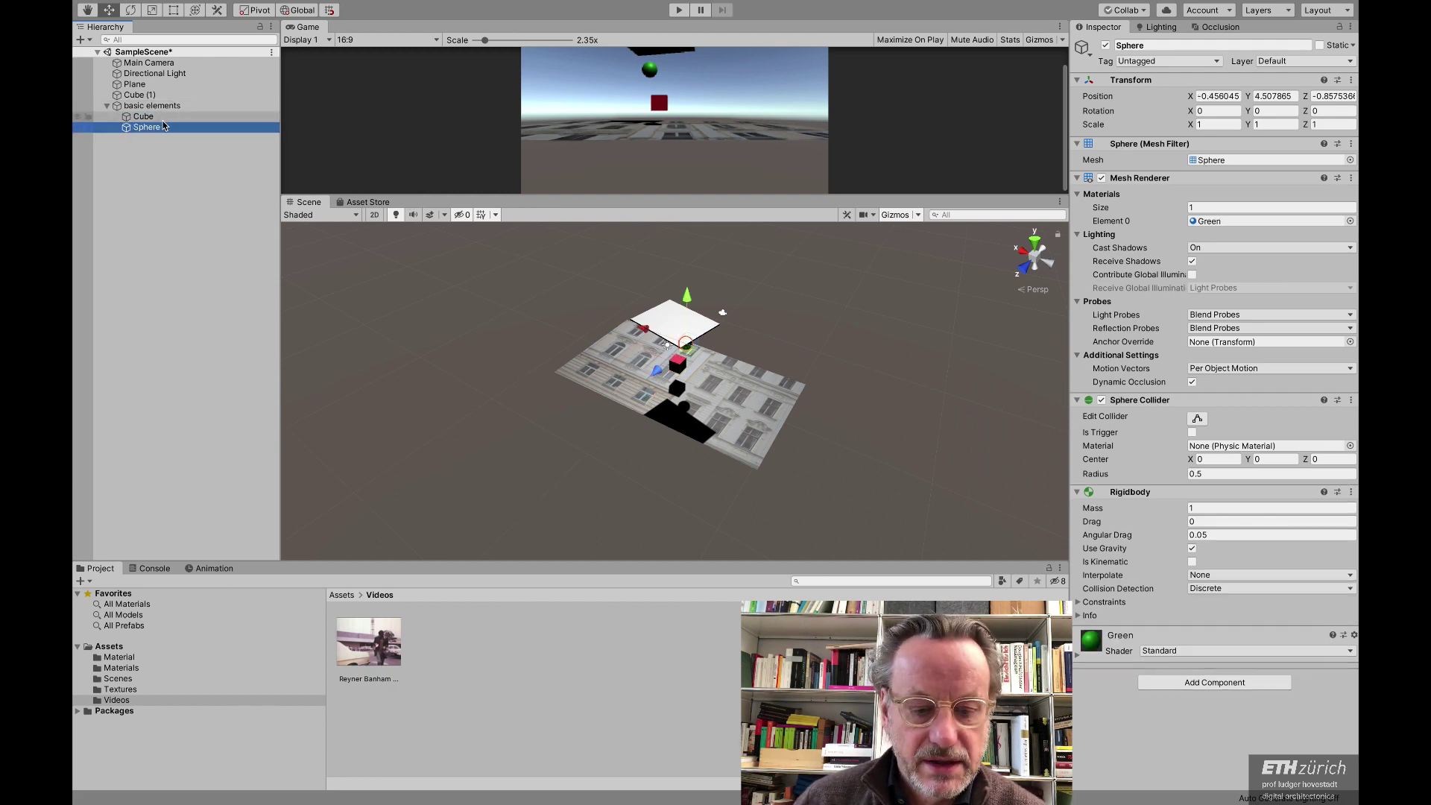
left_click(143, 106)
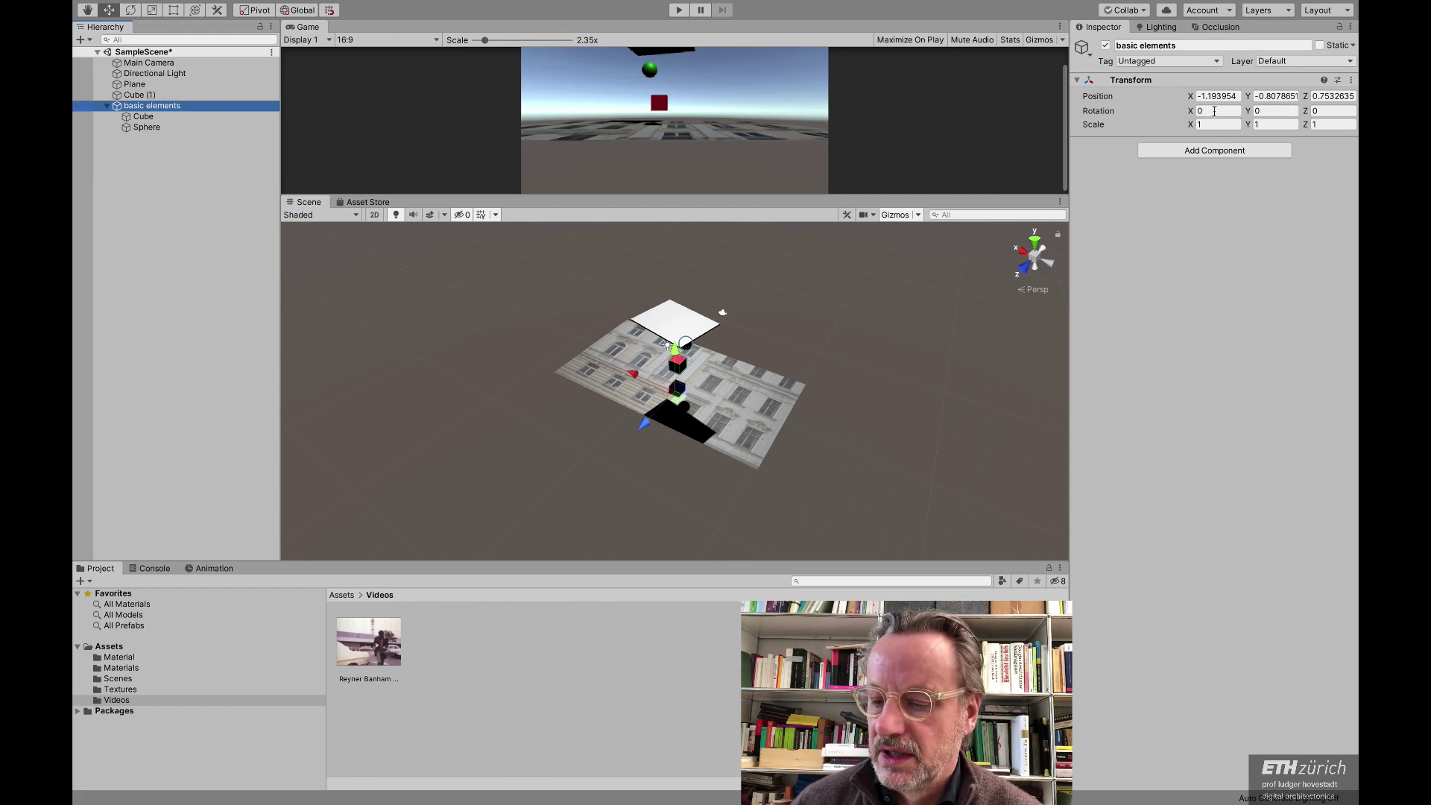
left_click_drag(1190, 98, 1151, 123)
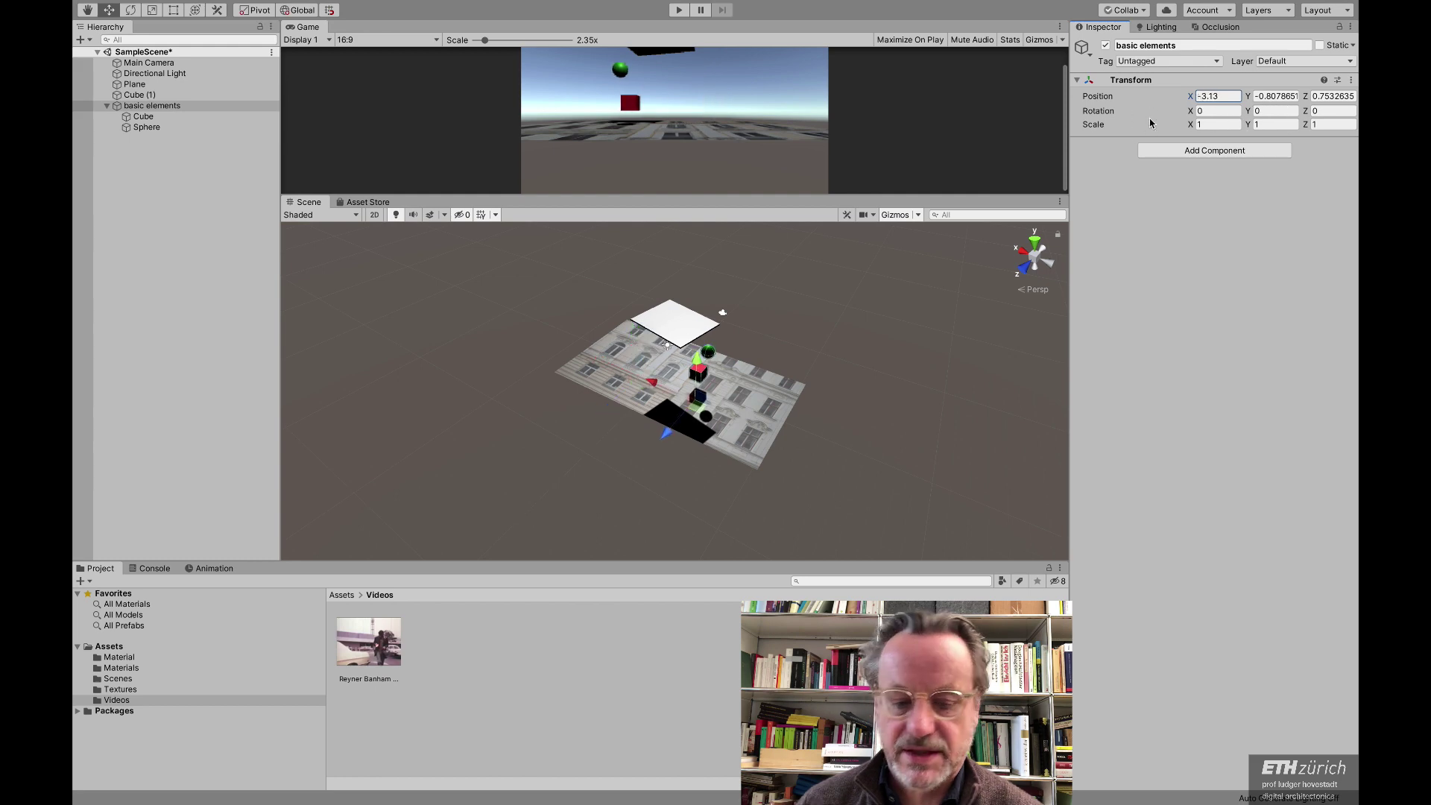
left_click(109, 109)
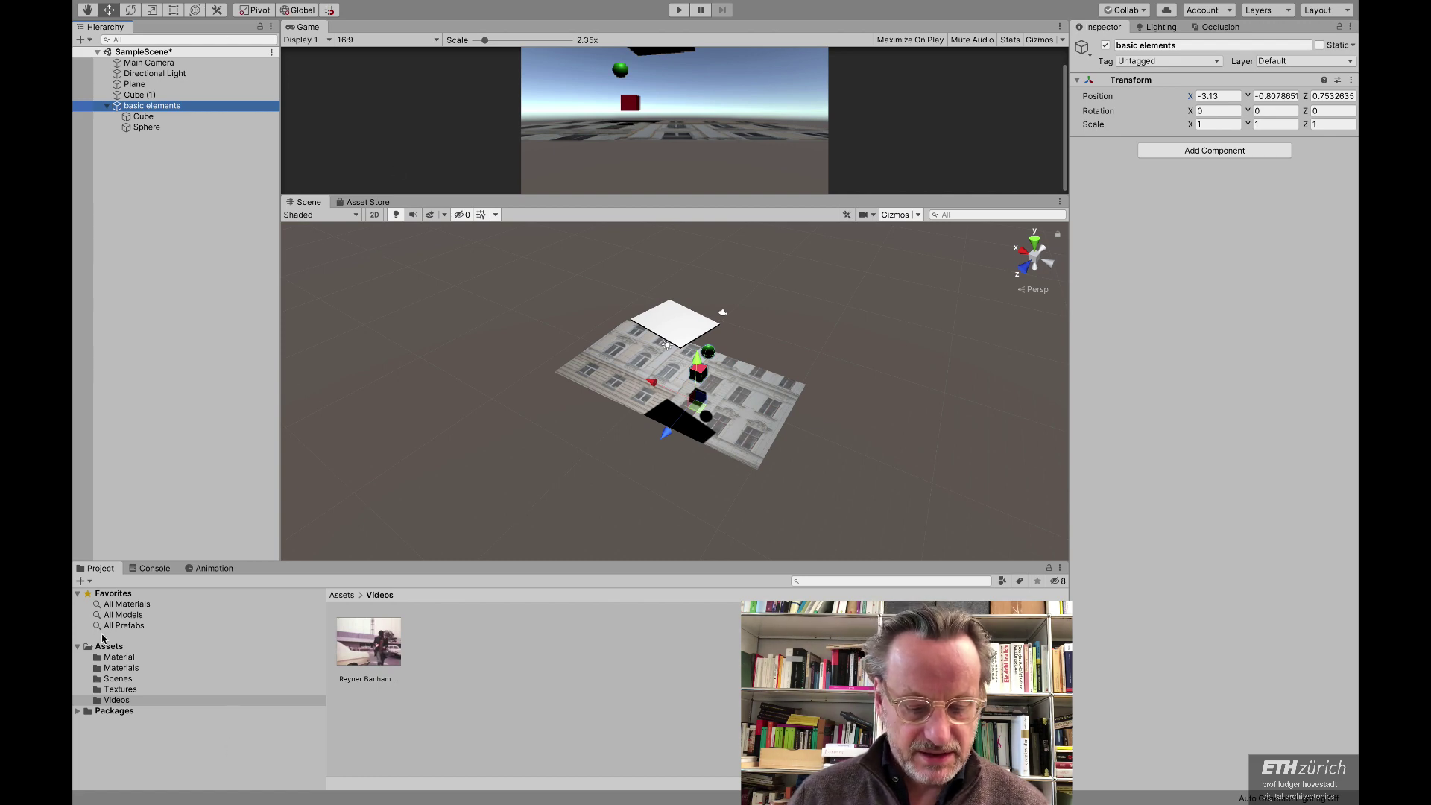
Step: Create a project folder named "Prefabs" and move it directly under Assets
left_click(84, 582)
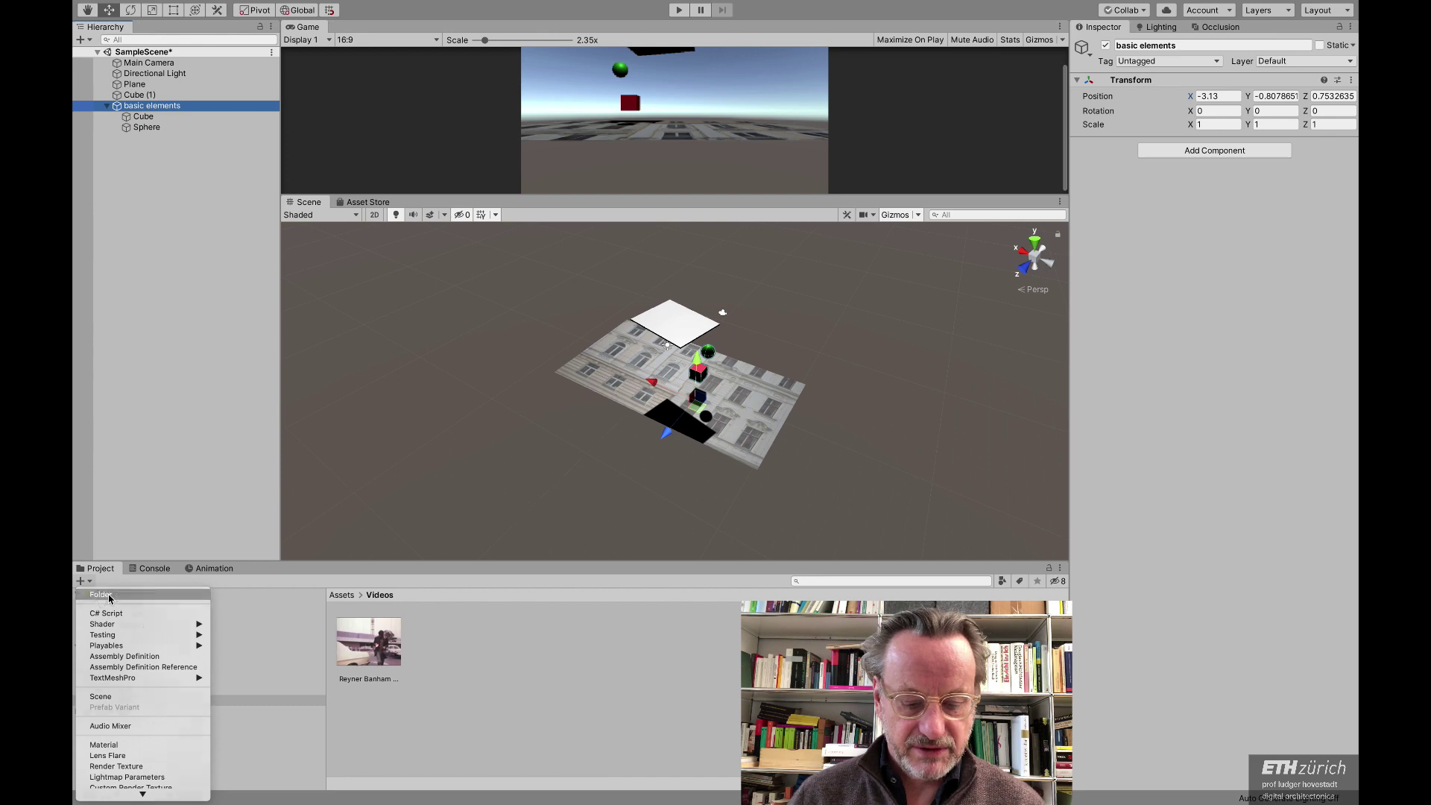
left_click(109, 595)
type("Prefabs")
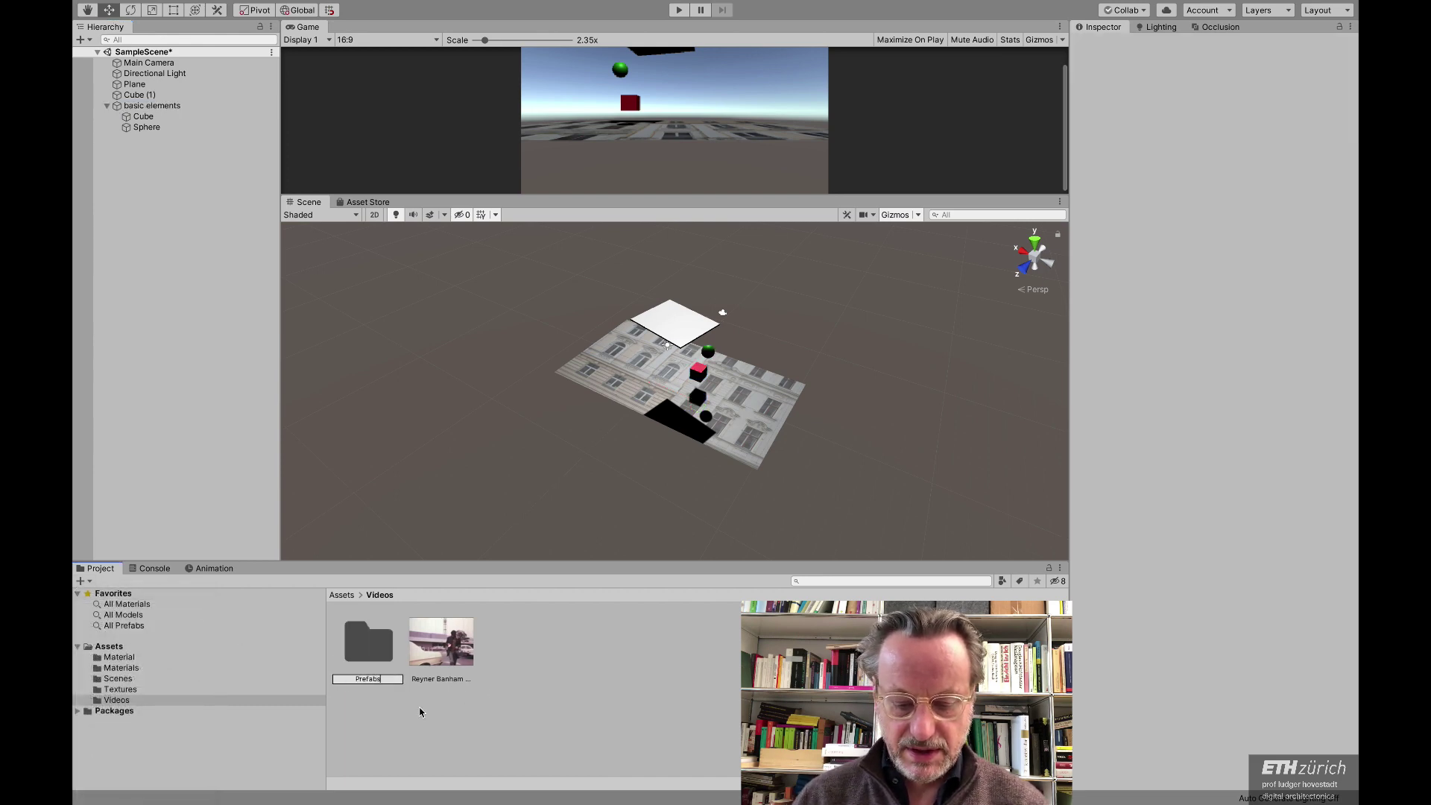
key("Return")
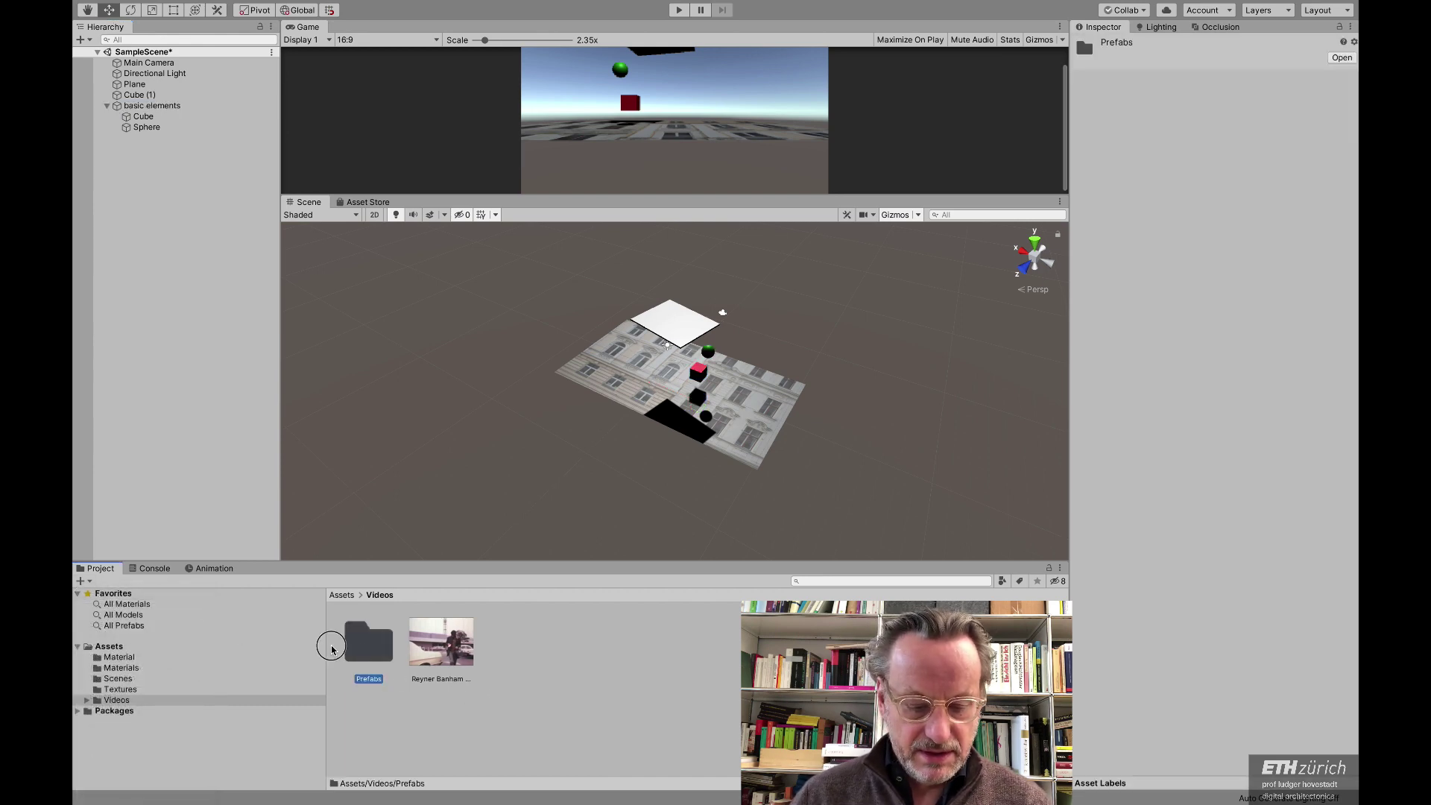
left_click_drag(348, 640, 152, 647)
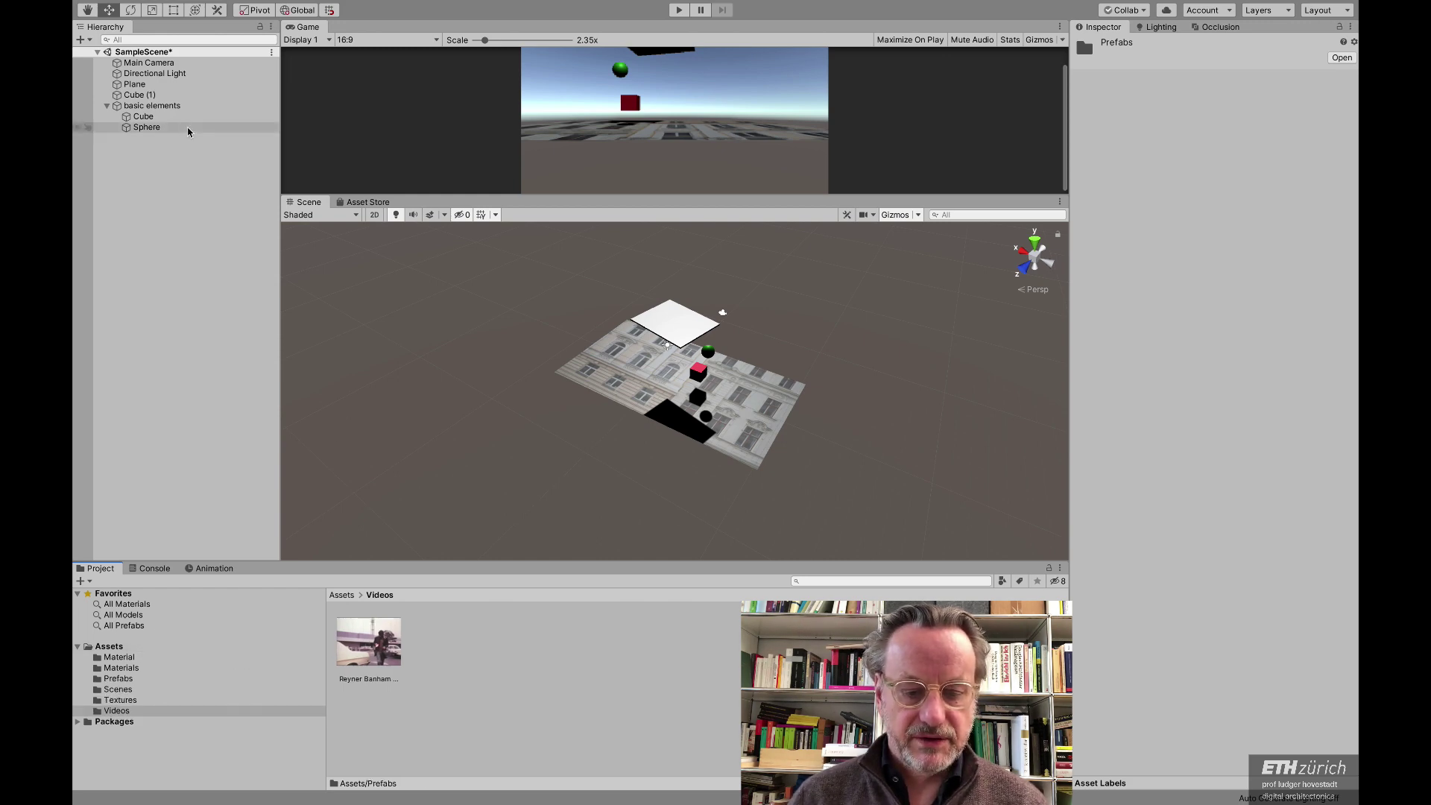
Step: Make a prefab of the green sphere from basic elements in the Prefabs folder
left_click(142, 117)
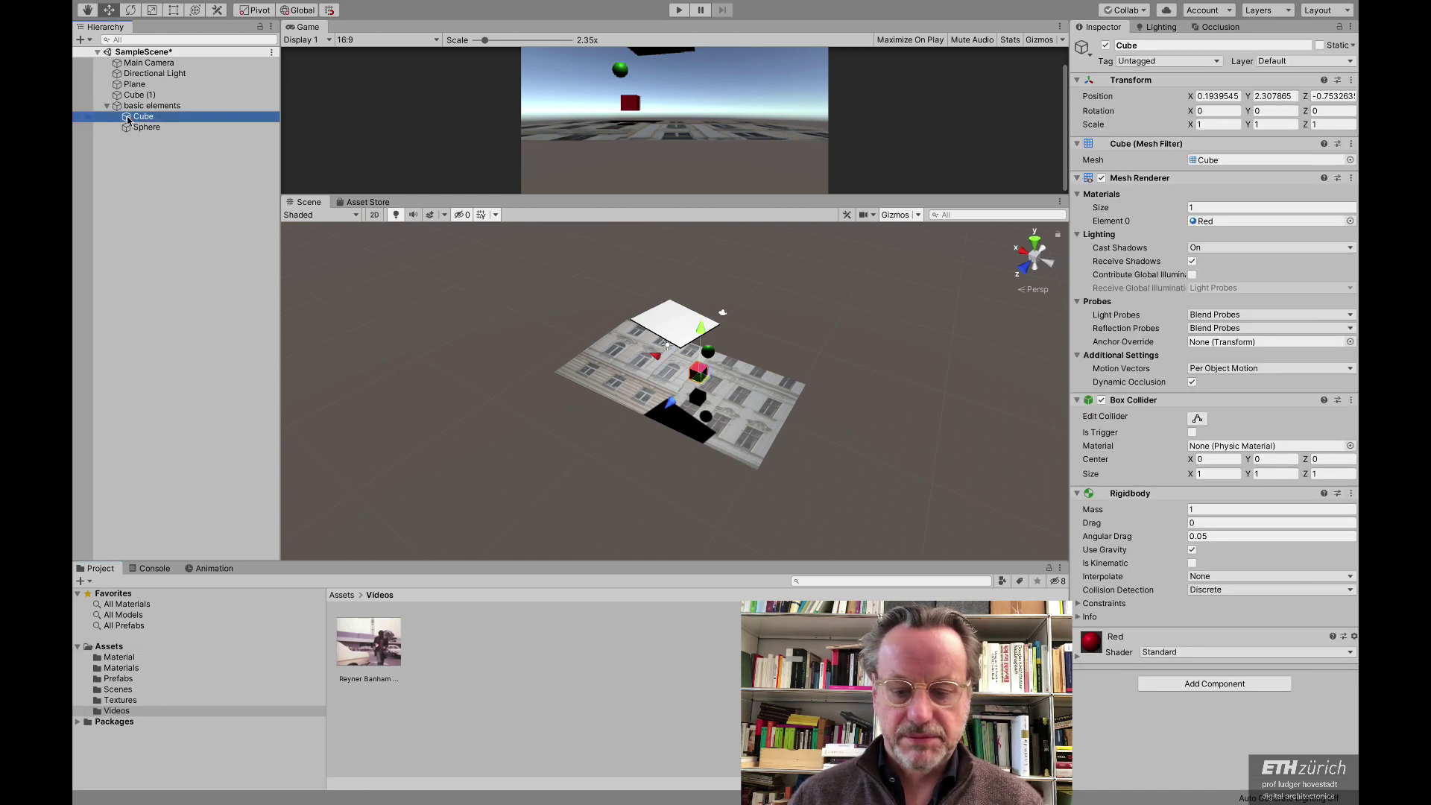
left_click(130, 129)
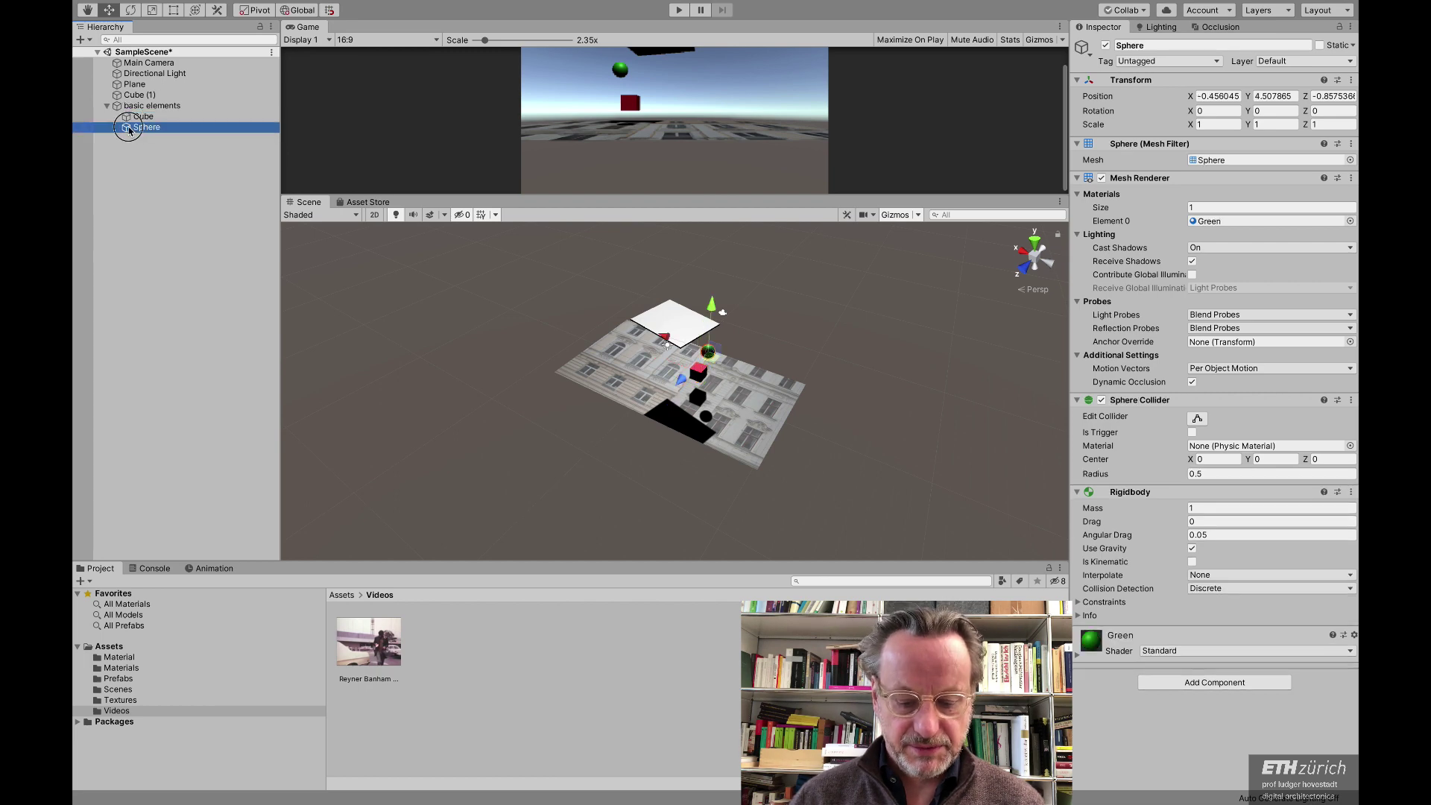
left_click_drag(130, 129, 129, 678)
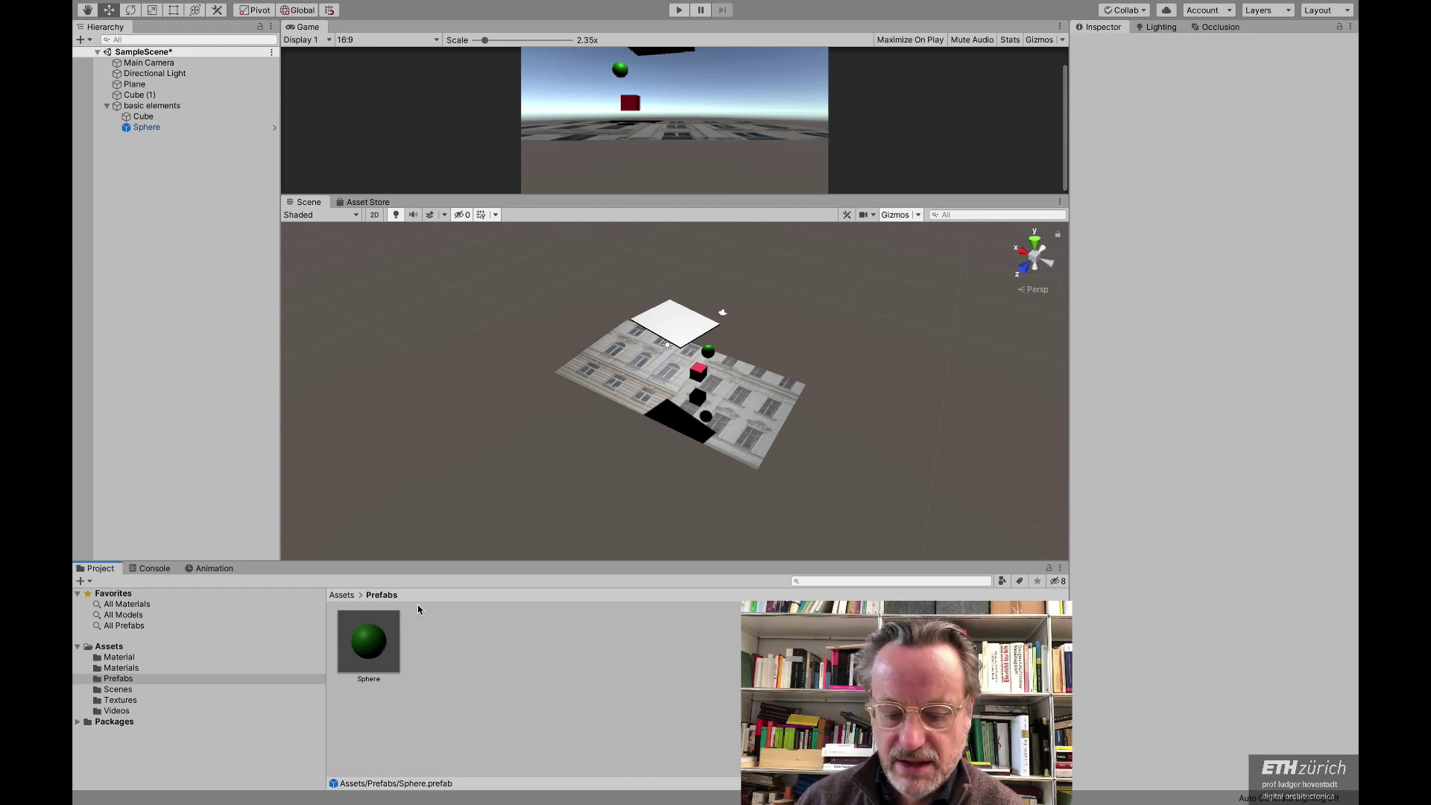
Step: Place two Sphere prefab instances in the scene at Y heights of about 2.85 and 7.98, and nest both under basic elements
left_click_drag(369, 641, 690, 281)
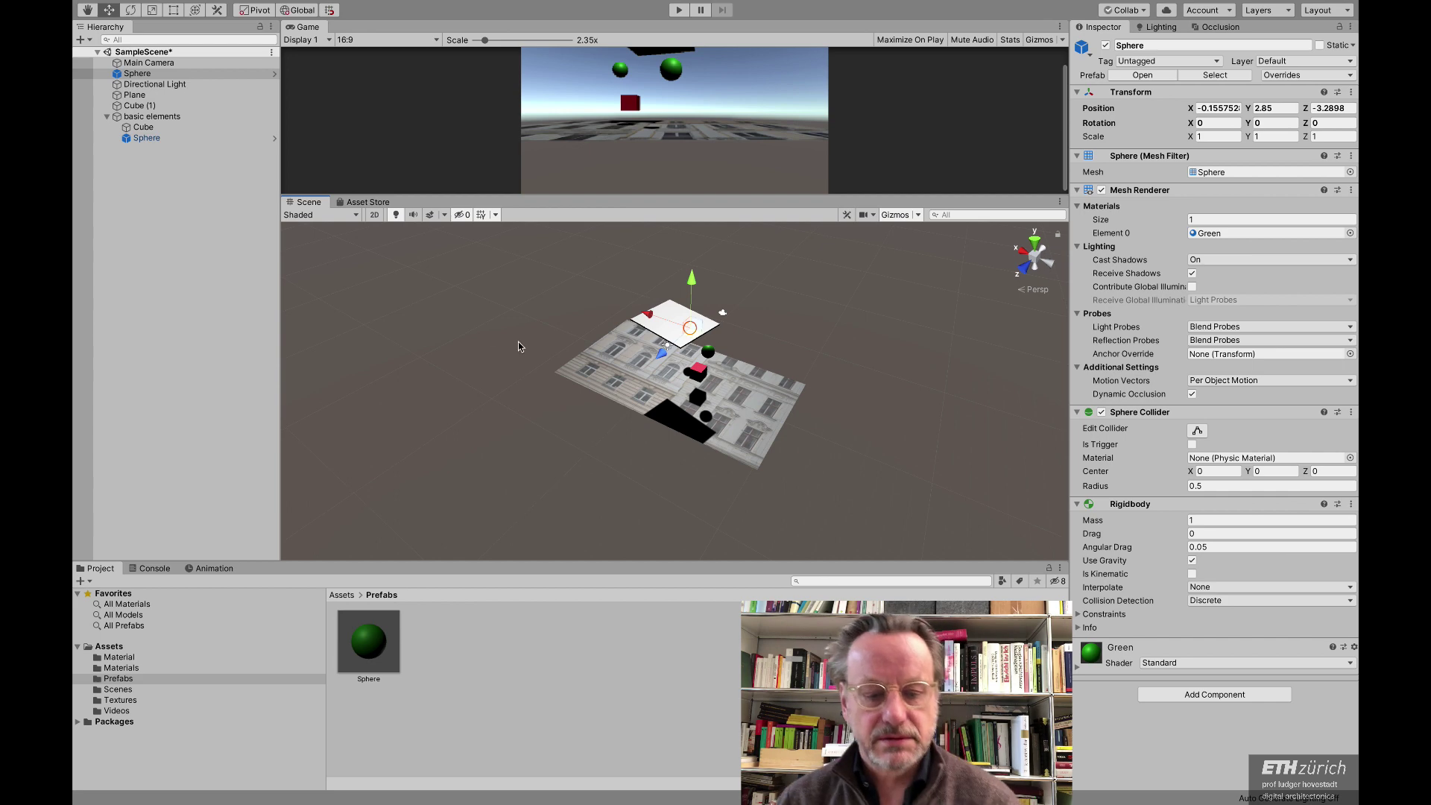
left_click_drag(134, 73, 145, 117)
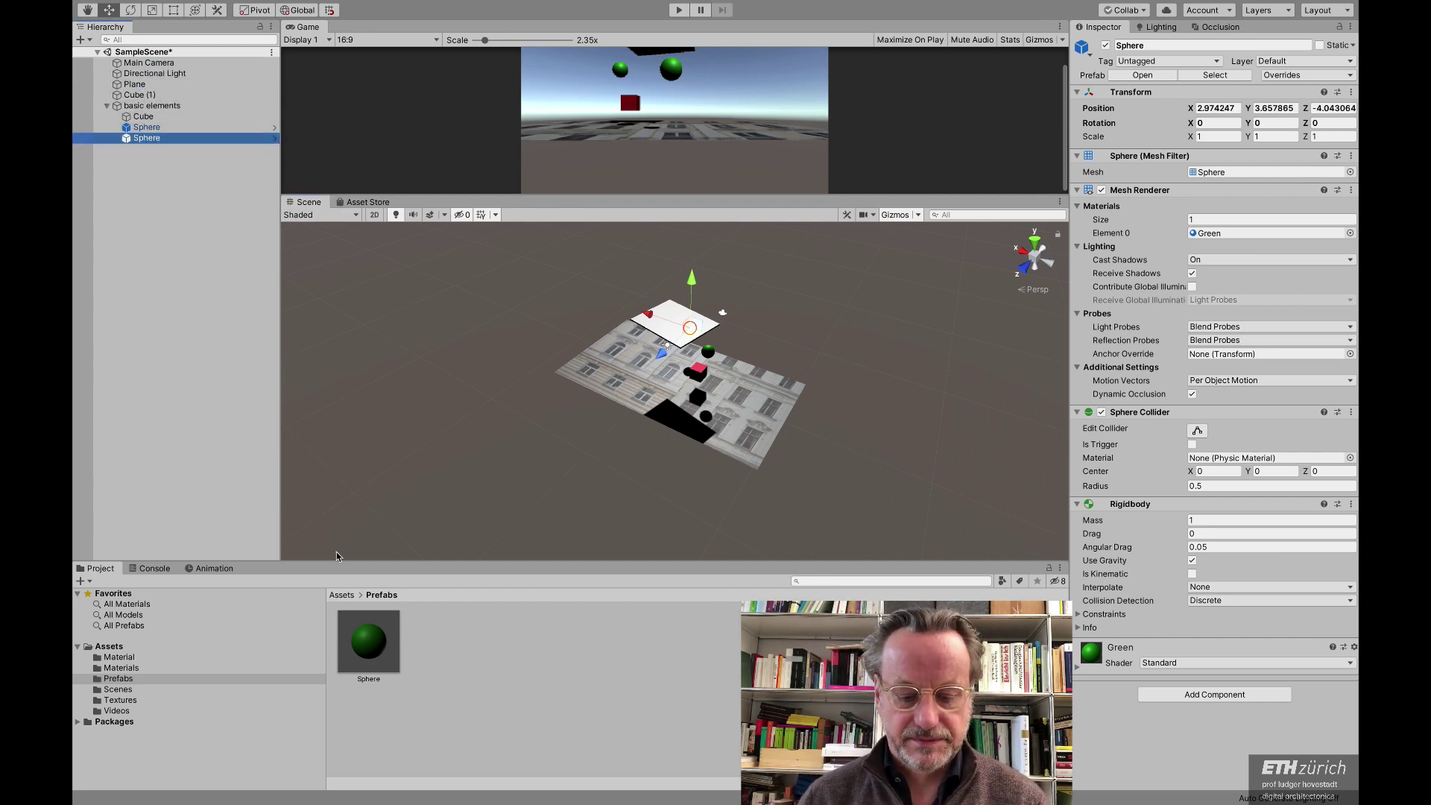
left_click_drag(371, 640, 653, 255)
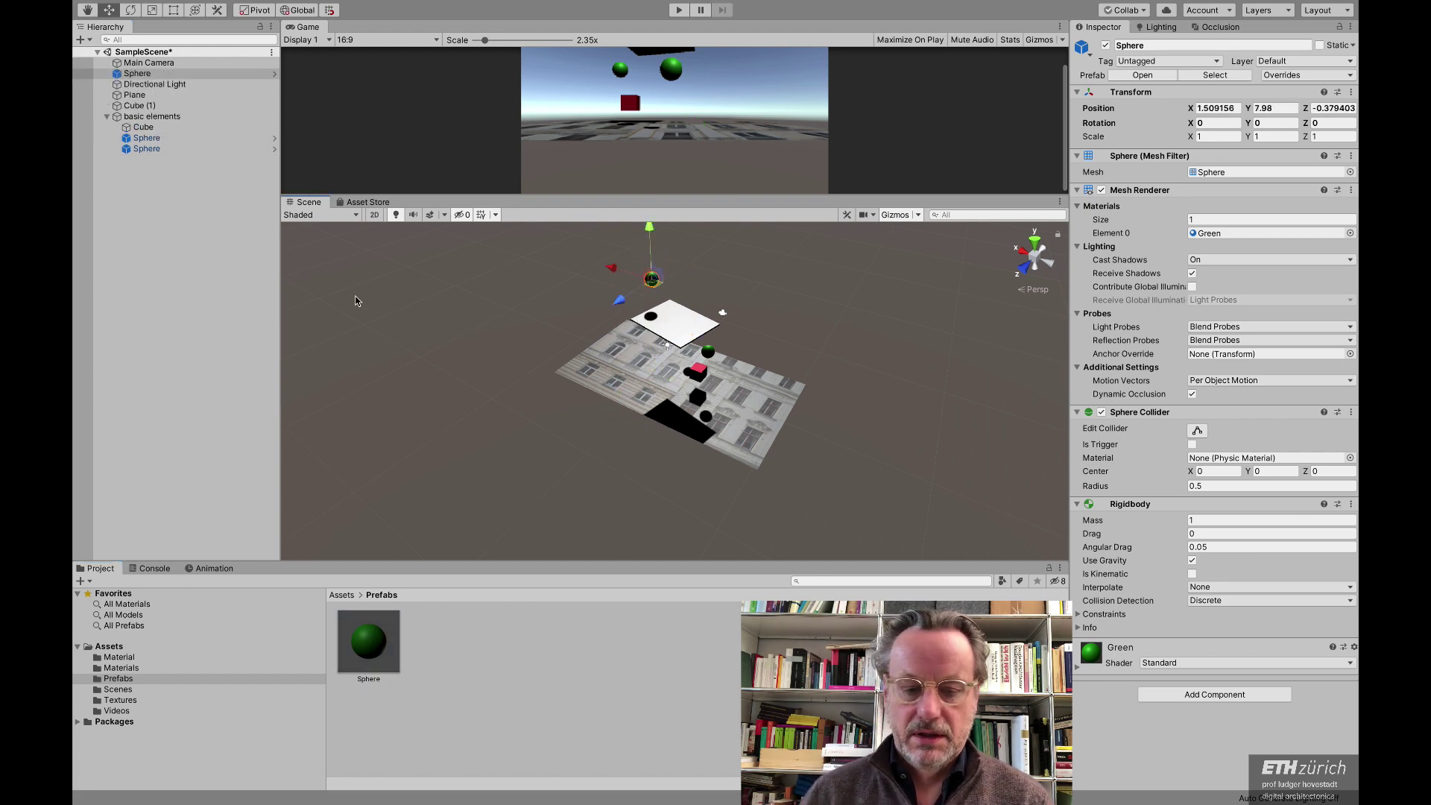
left_click_drag(137, 73, 156, 117)
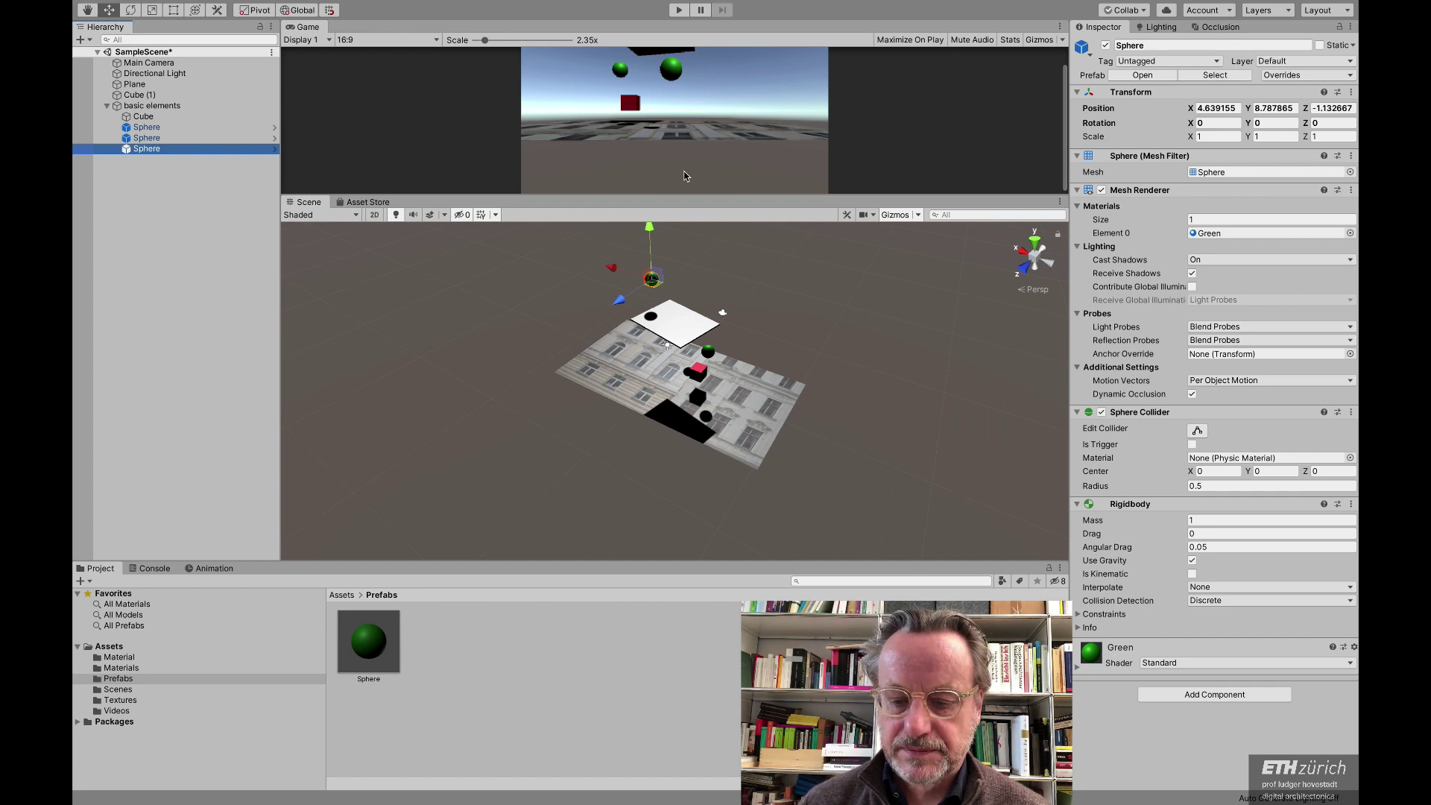
Step: Run the scene in Play mode to watch the spheres fall, and stop it again
left_click(679, 11)
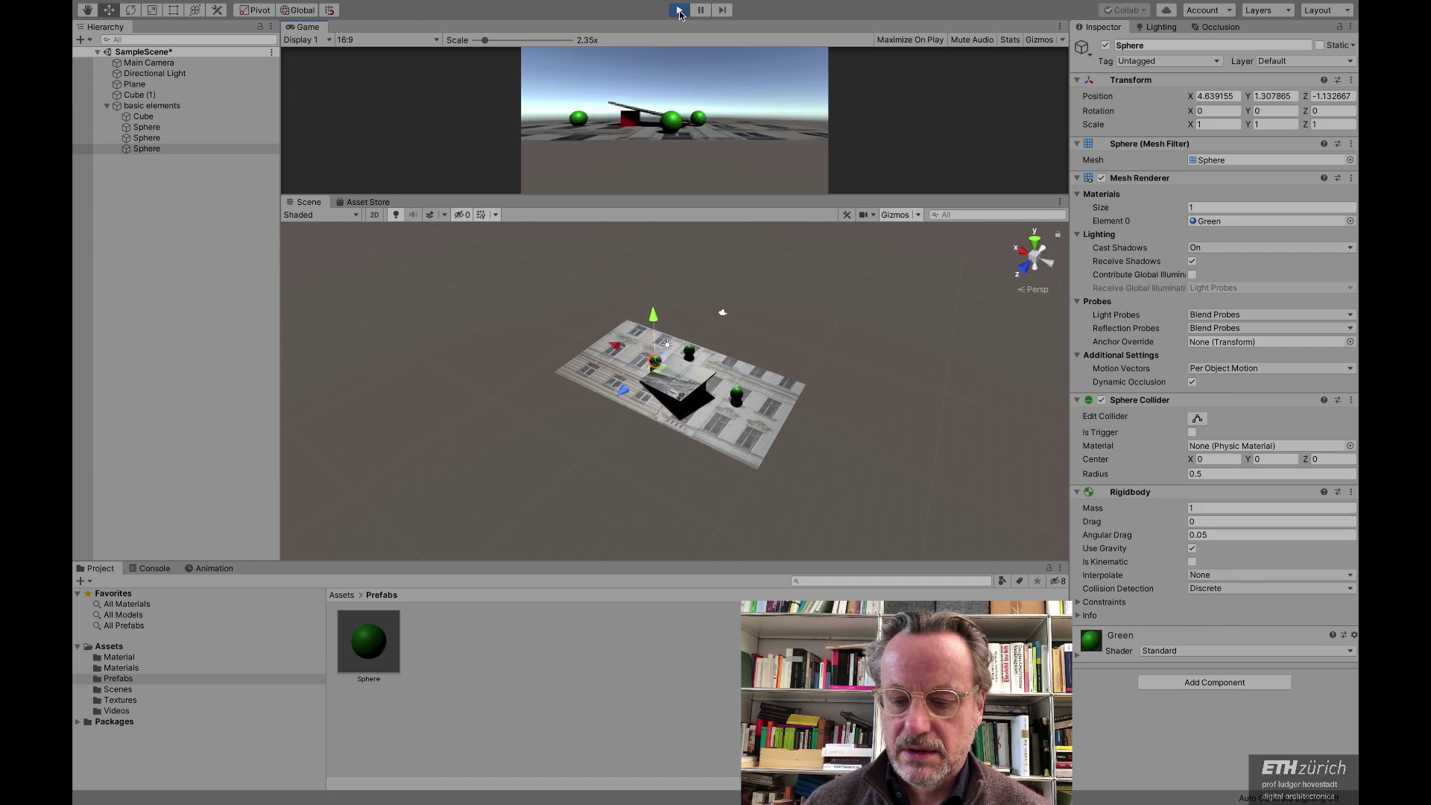
left_click(679, 11)
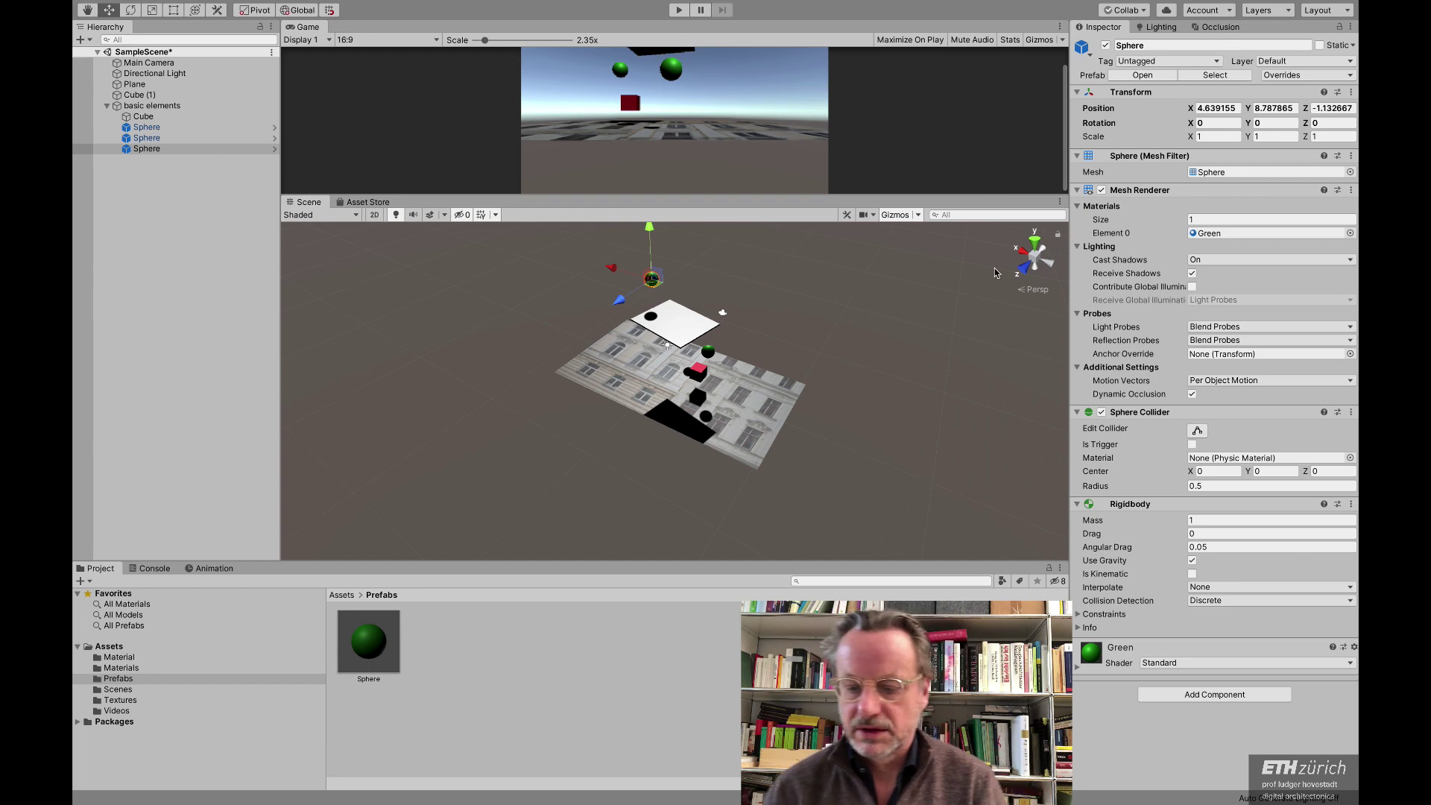
left_click(897, 215)
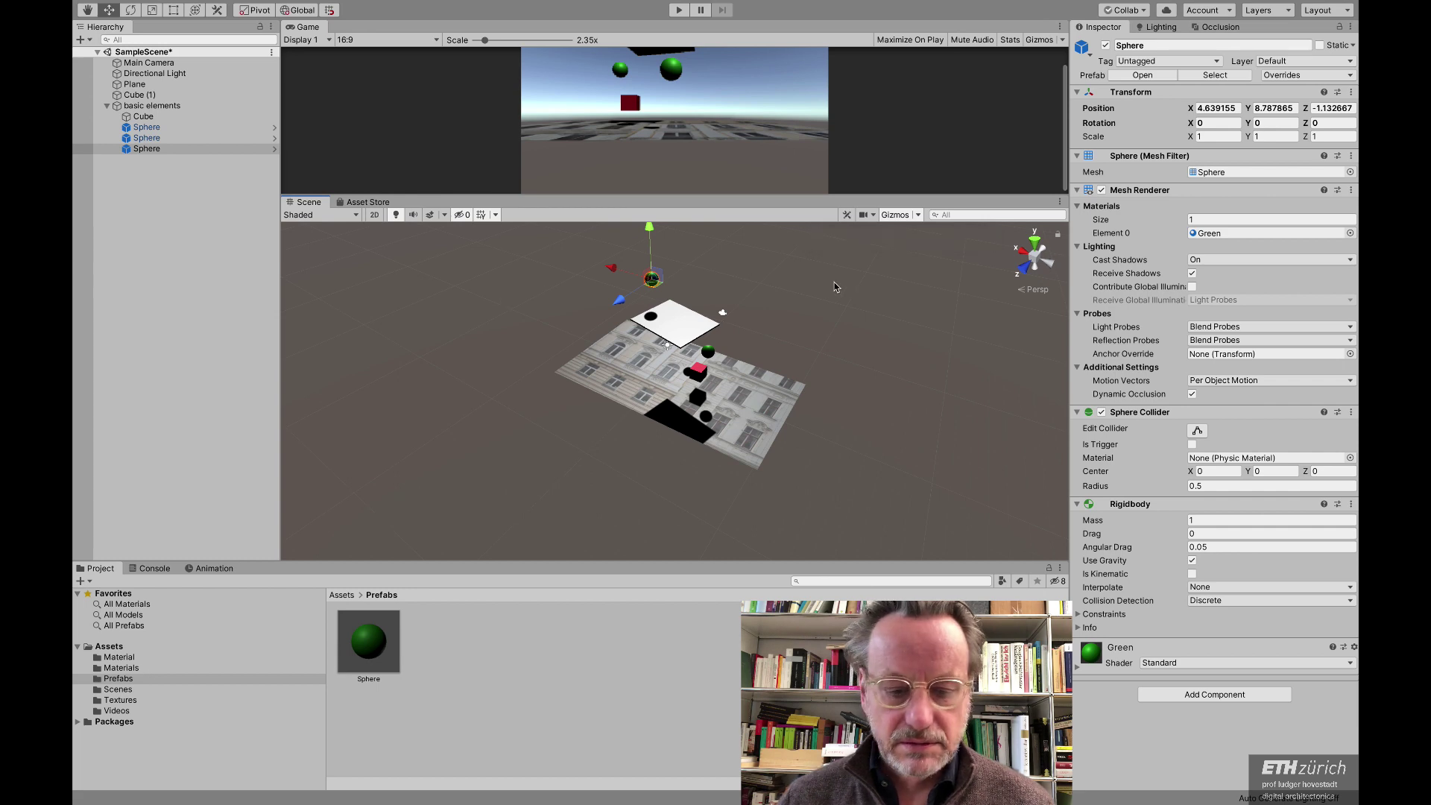
Step: Move the Main Camera back to Z -18.94 and raise it to Y 5.79
left_click(149, 64)
left_click_drag(677, 295, 759, 301)
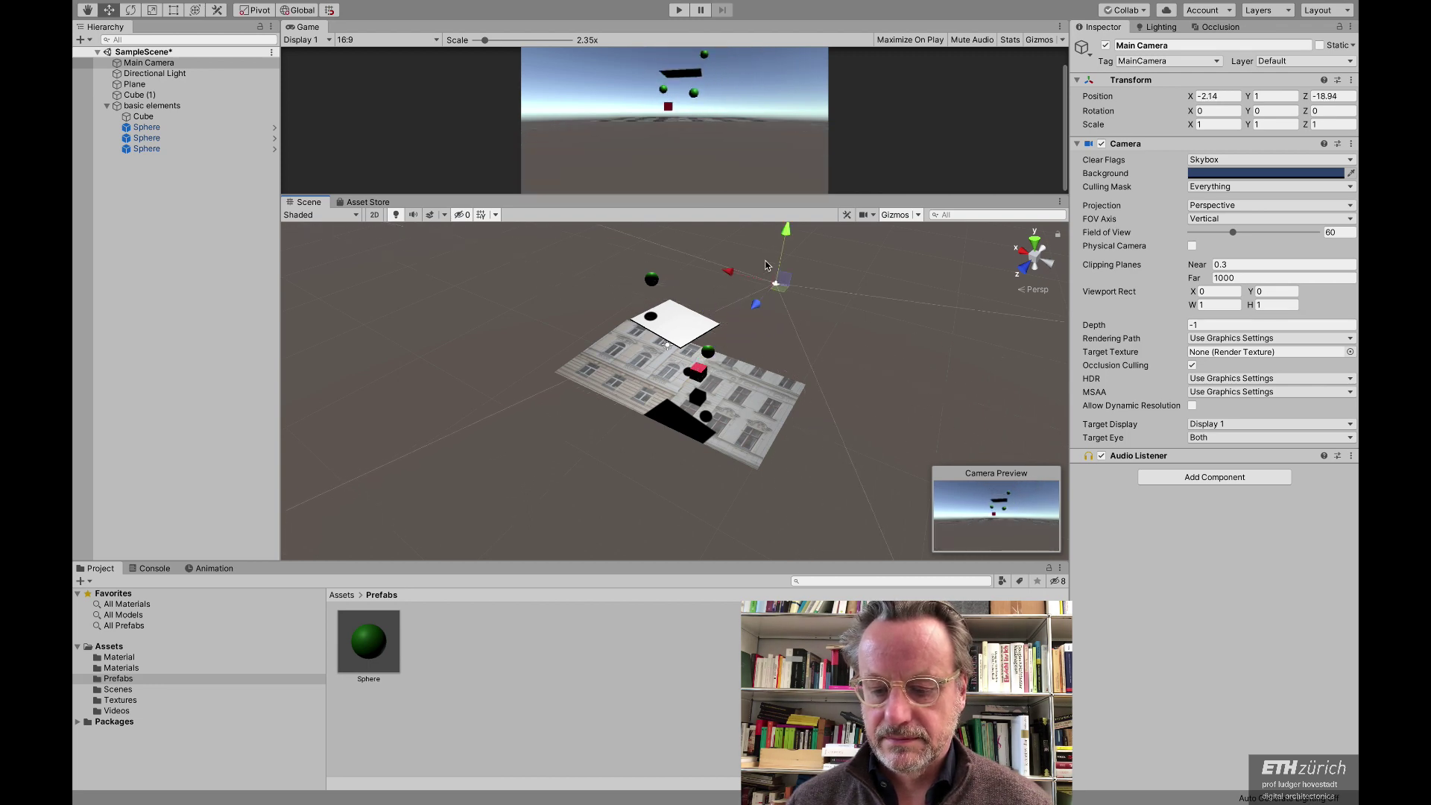
left_click_drag(785, 239, 792, 199)
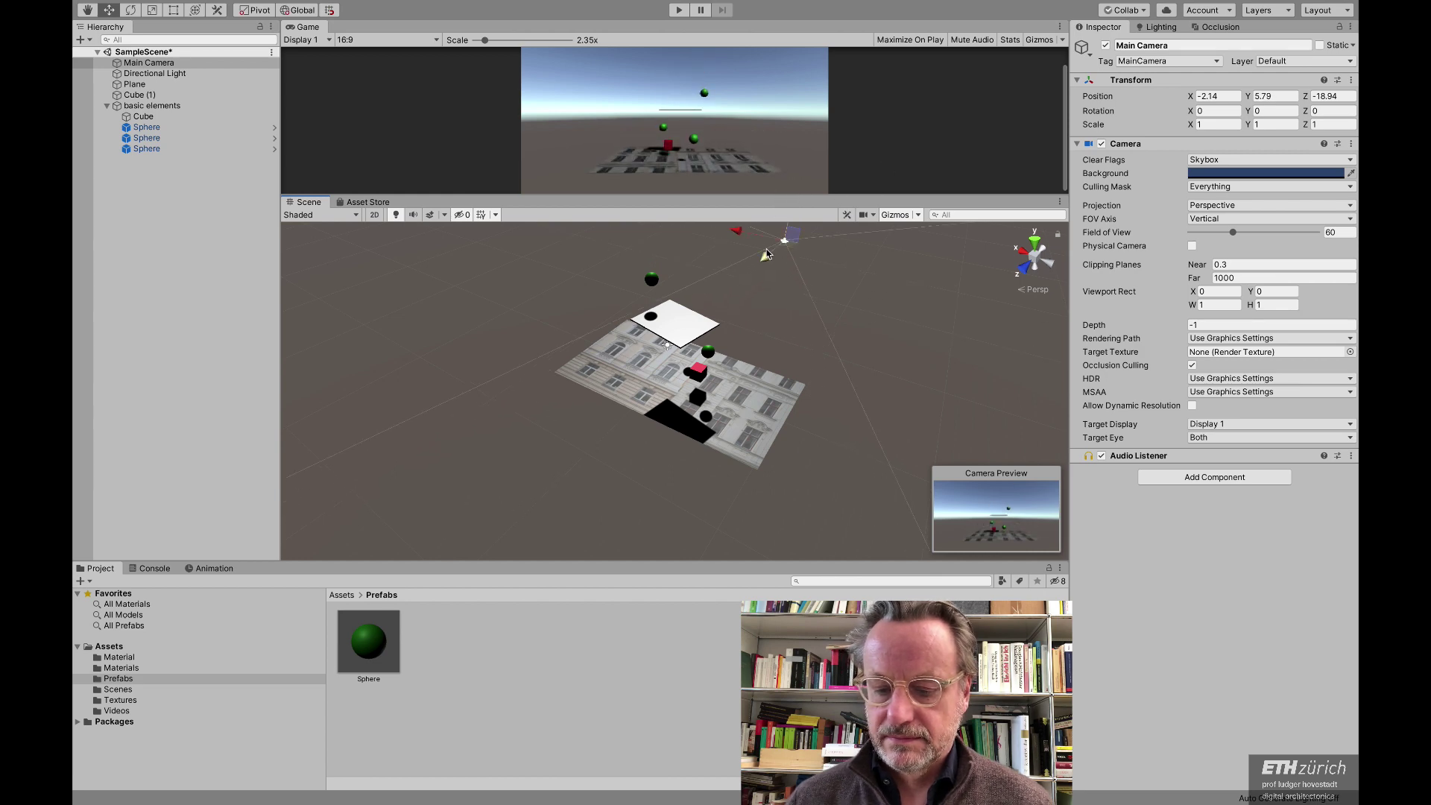
Step: Tilt the Main Camera down towards the scene, to a rotation of about X 39.4, Y 6.96, Z 2.56
double_click(149, 62)
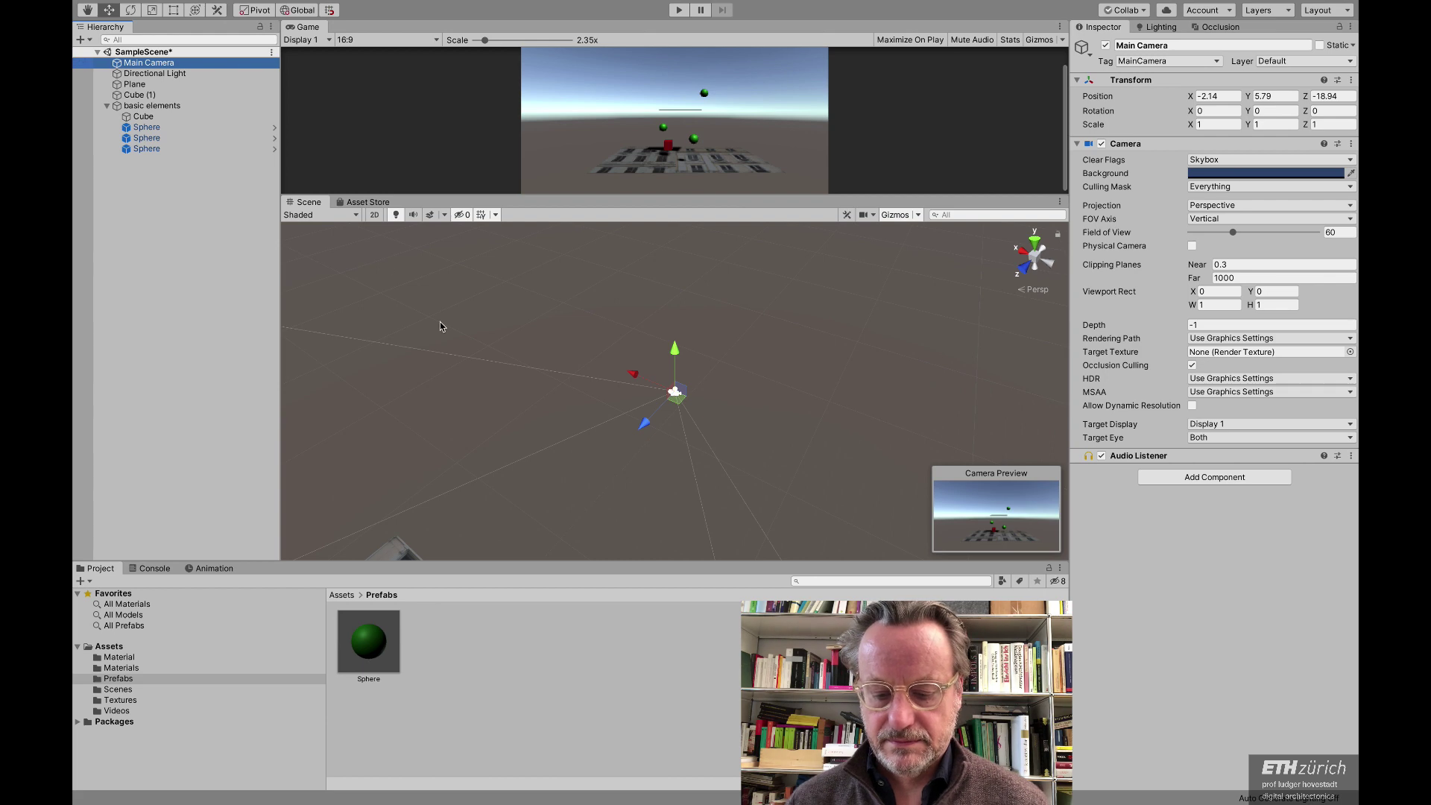
scroll(477, 341, "down", 5)
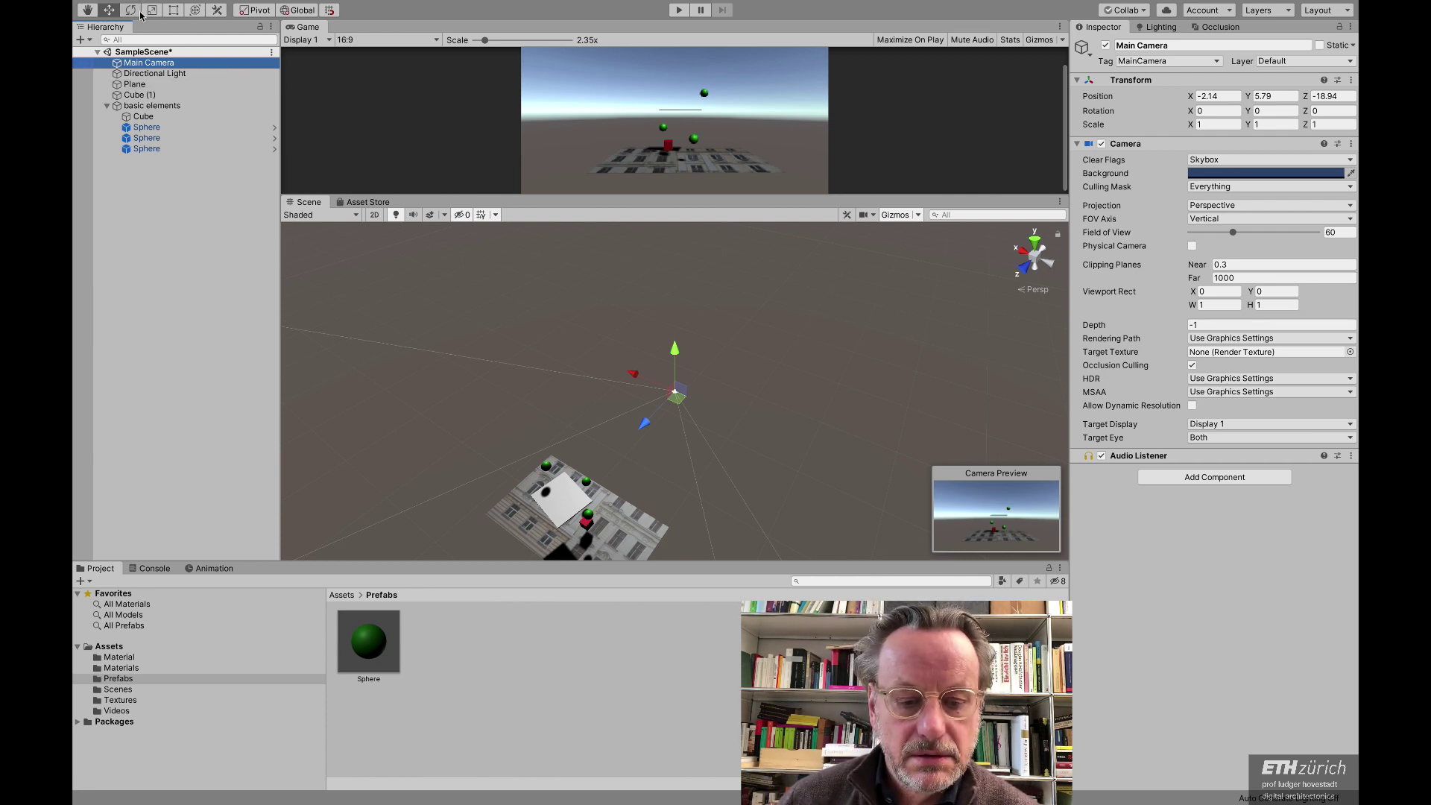
key("e")
left_click_drag(688, 347, 725, 412)
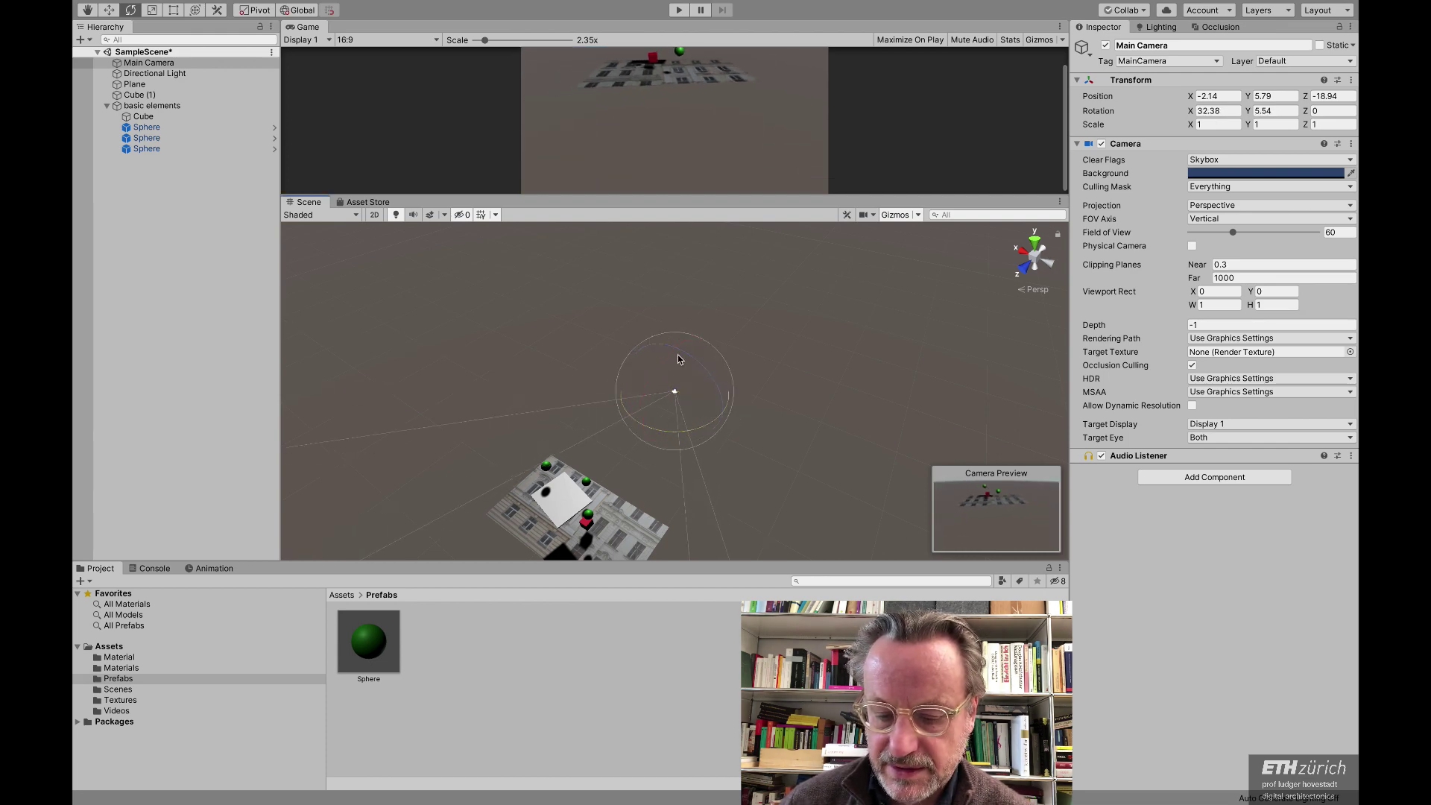
left_click_drag(682, 358, 669, 368)
left_click_drag(678, 340, 766, 277)
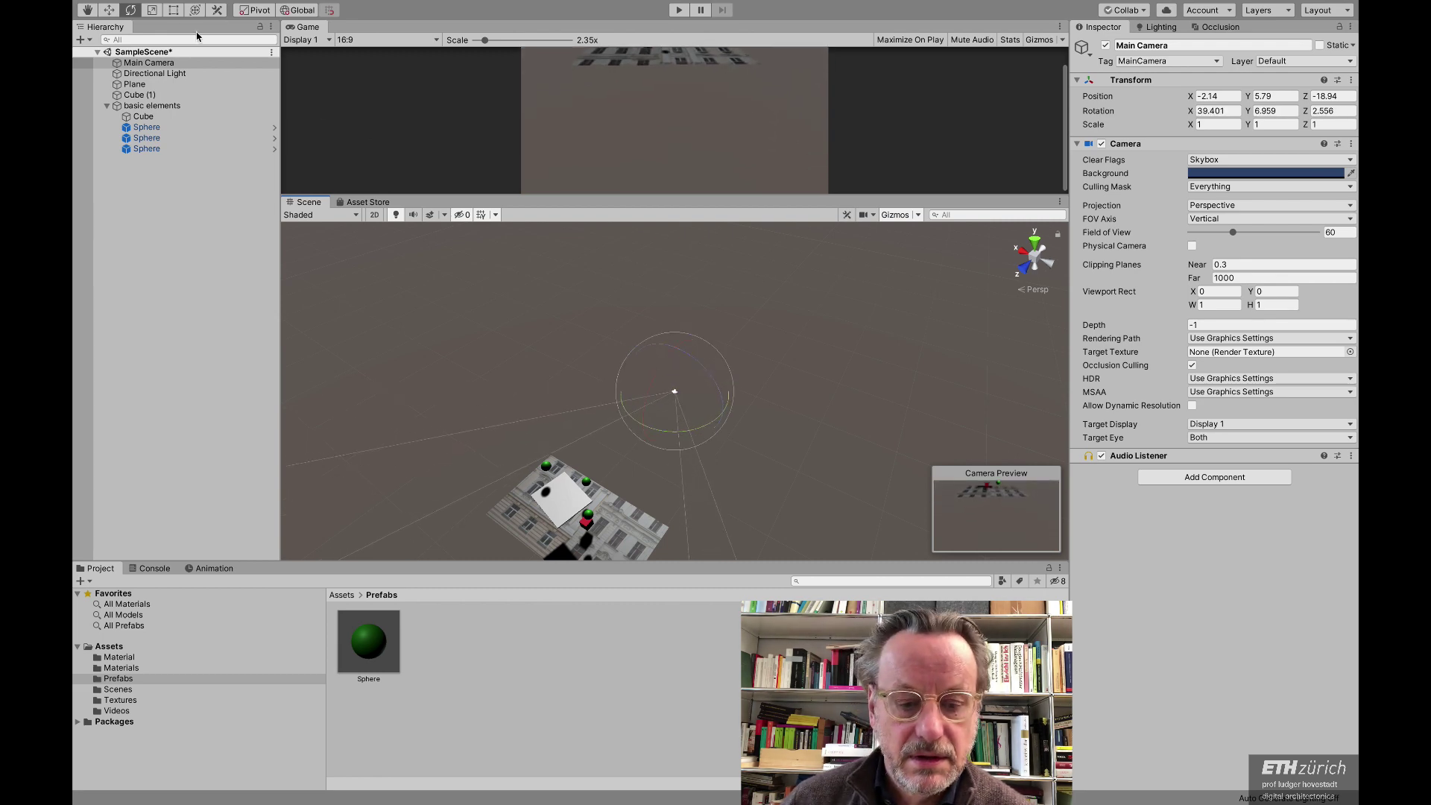
Step: Move the Main Camera along Z to -7.04 and test the new view in Play mode
left_click(111, 10)
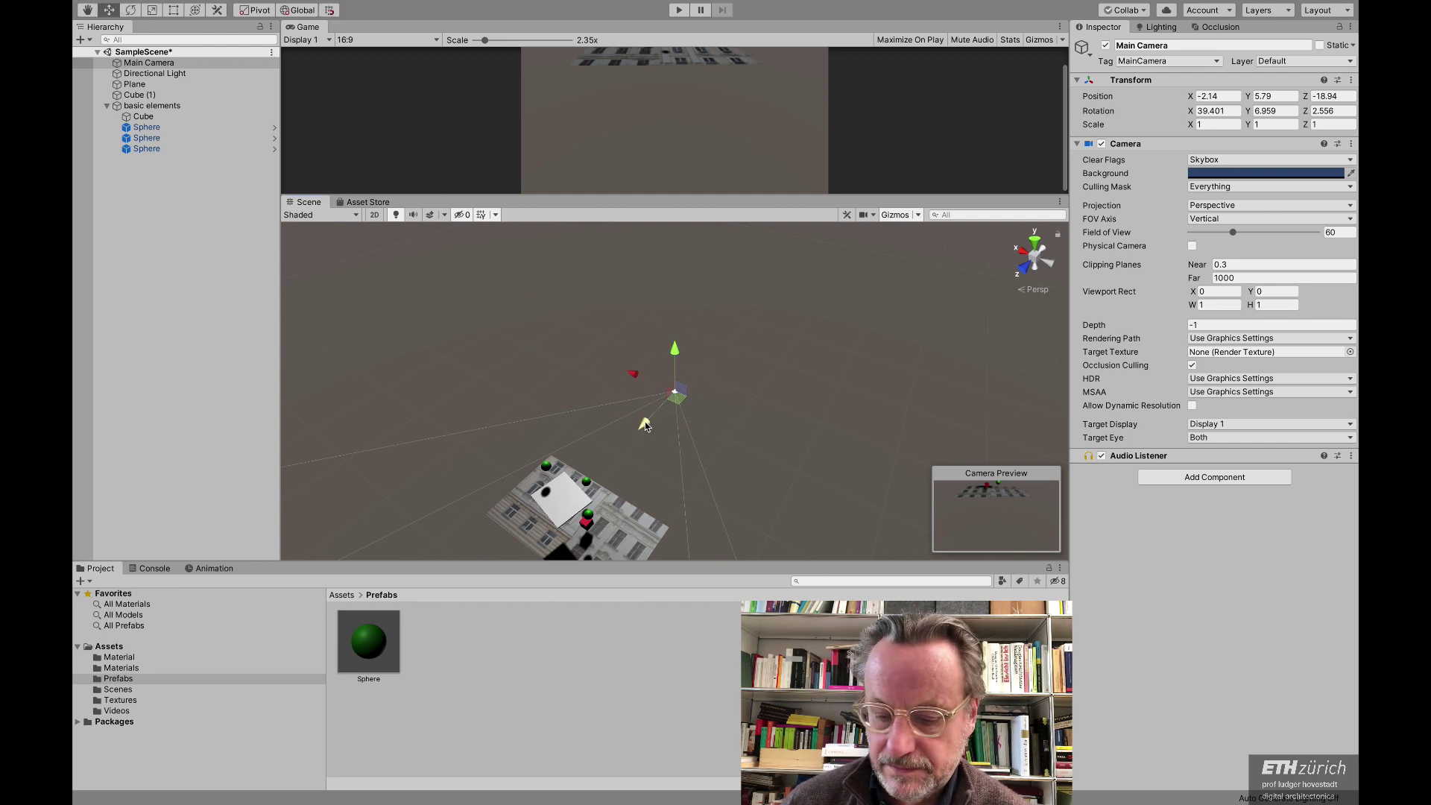
left_click_drag(645, 425, 606, 478)
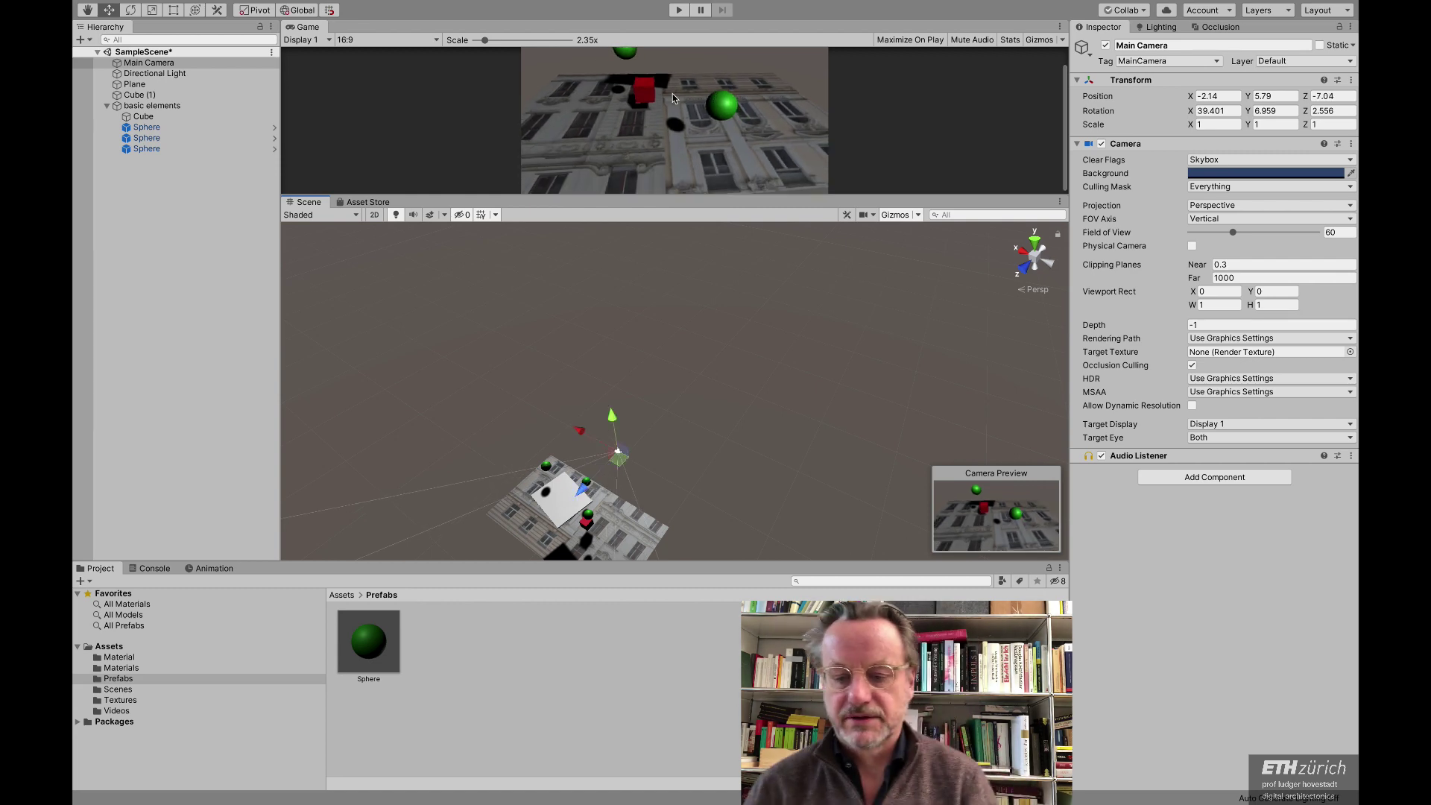
left_click(677, 9)
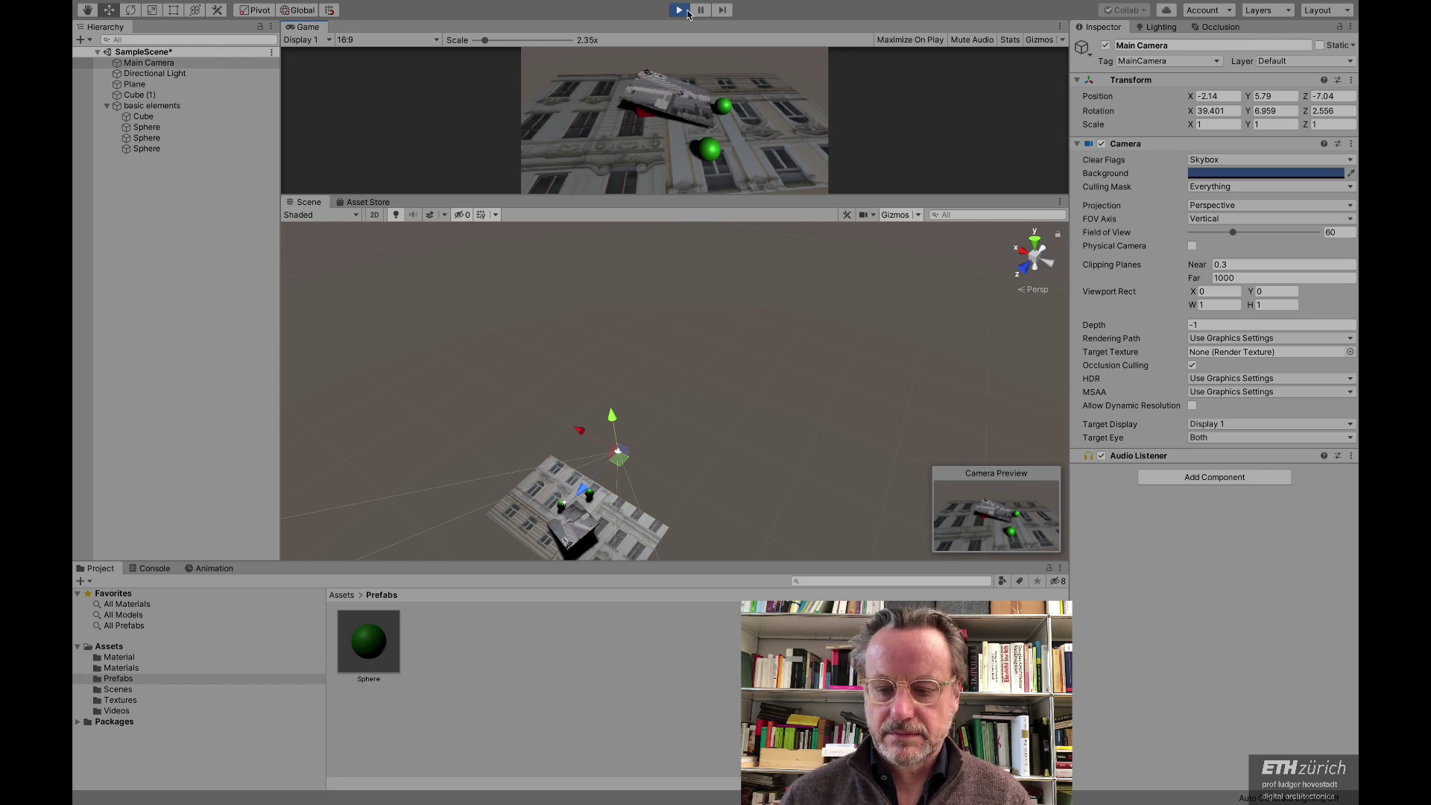
left_click(677, 9)
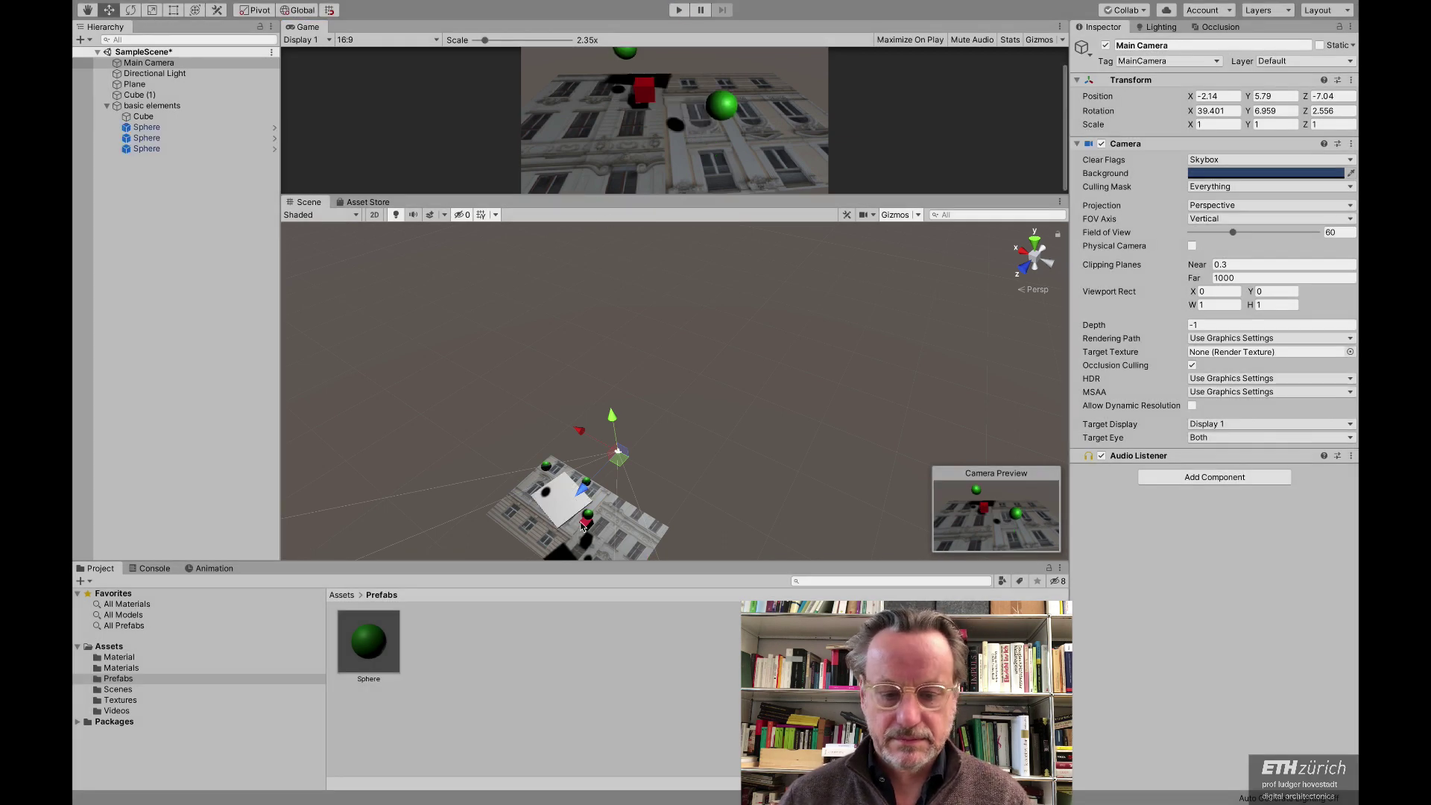
Step: Move the red cube in basic elements along Z to -3.45, testing the scene in Play mode after each adjustment
double_click(143, 116)
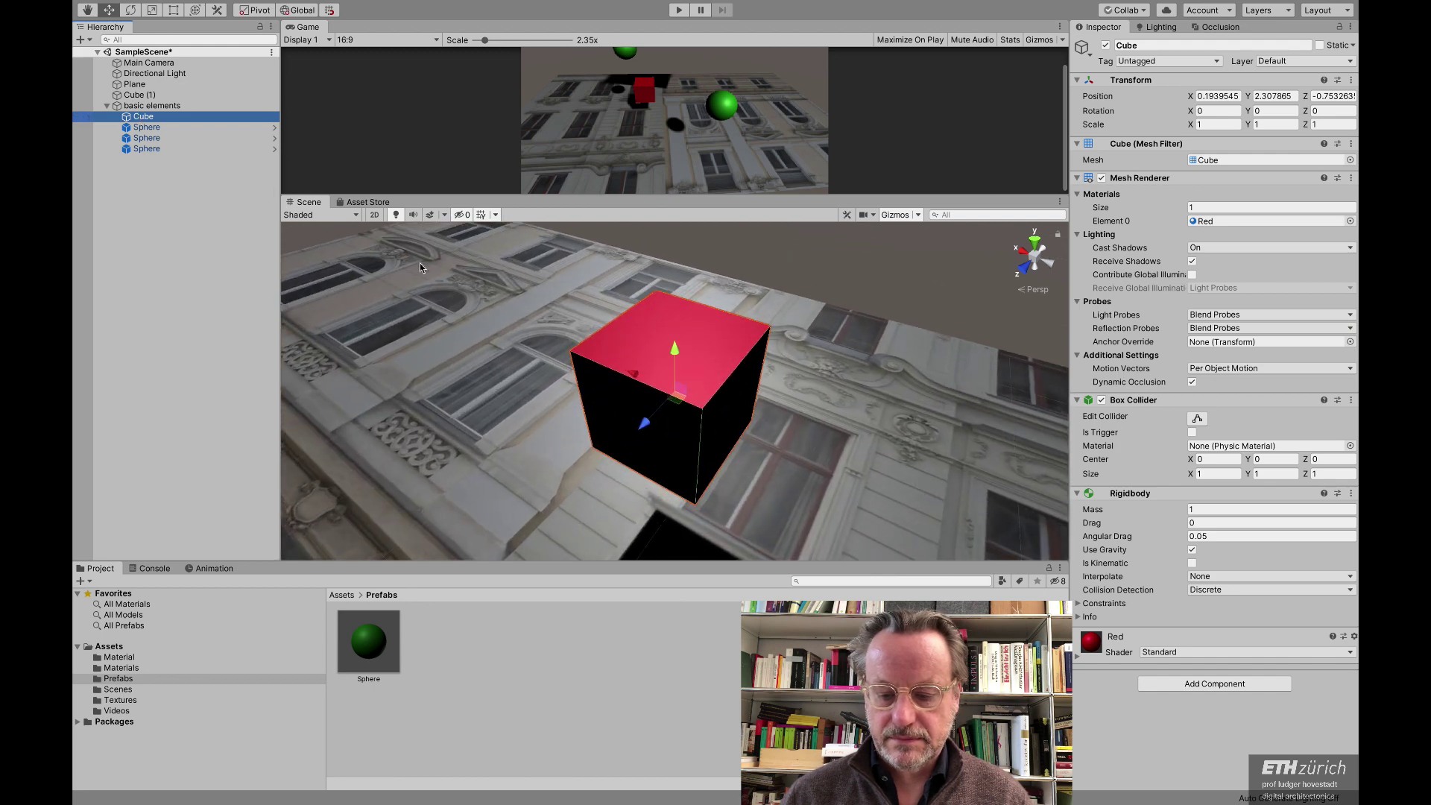
left_click_drag(645, 425, 677, 389)
left_click(678, 11)
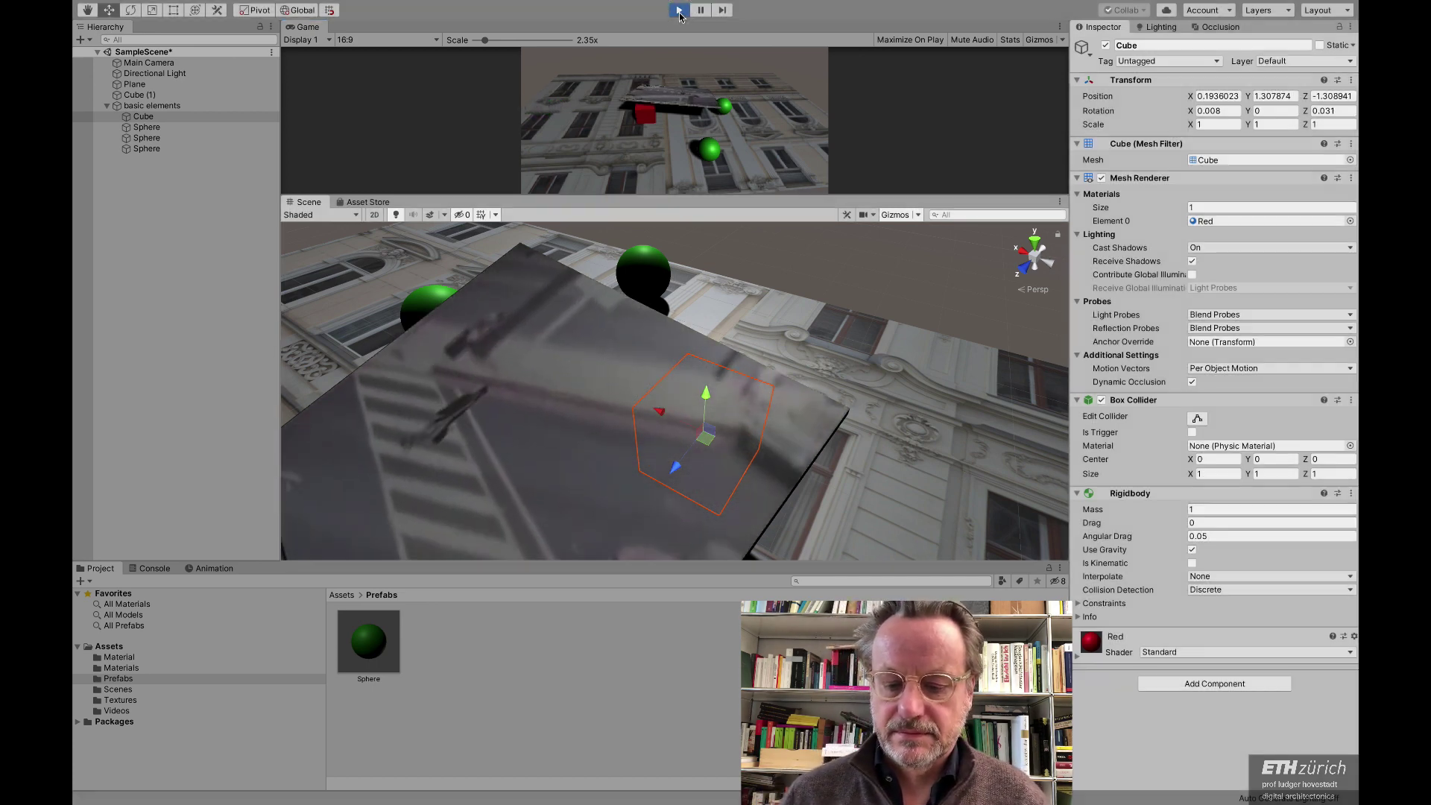
left_click(679, 10)
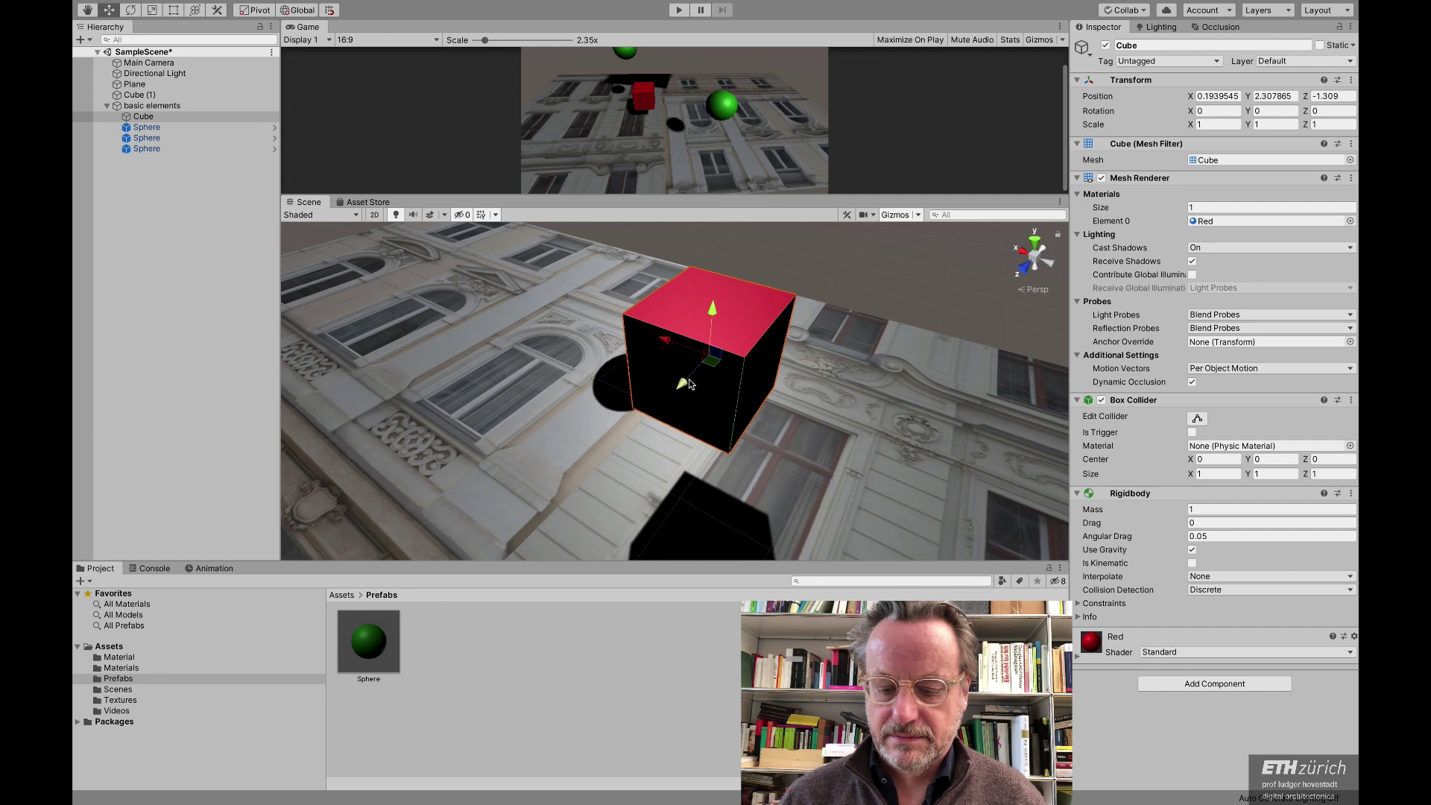
left_click_drag(685, 387, 760, 260)
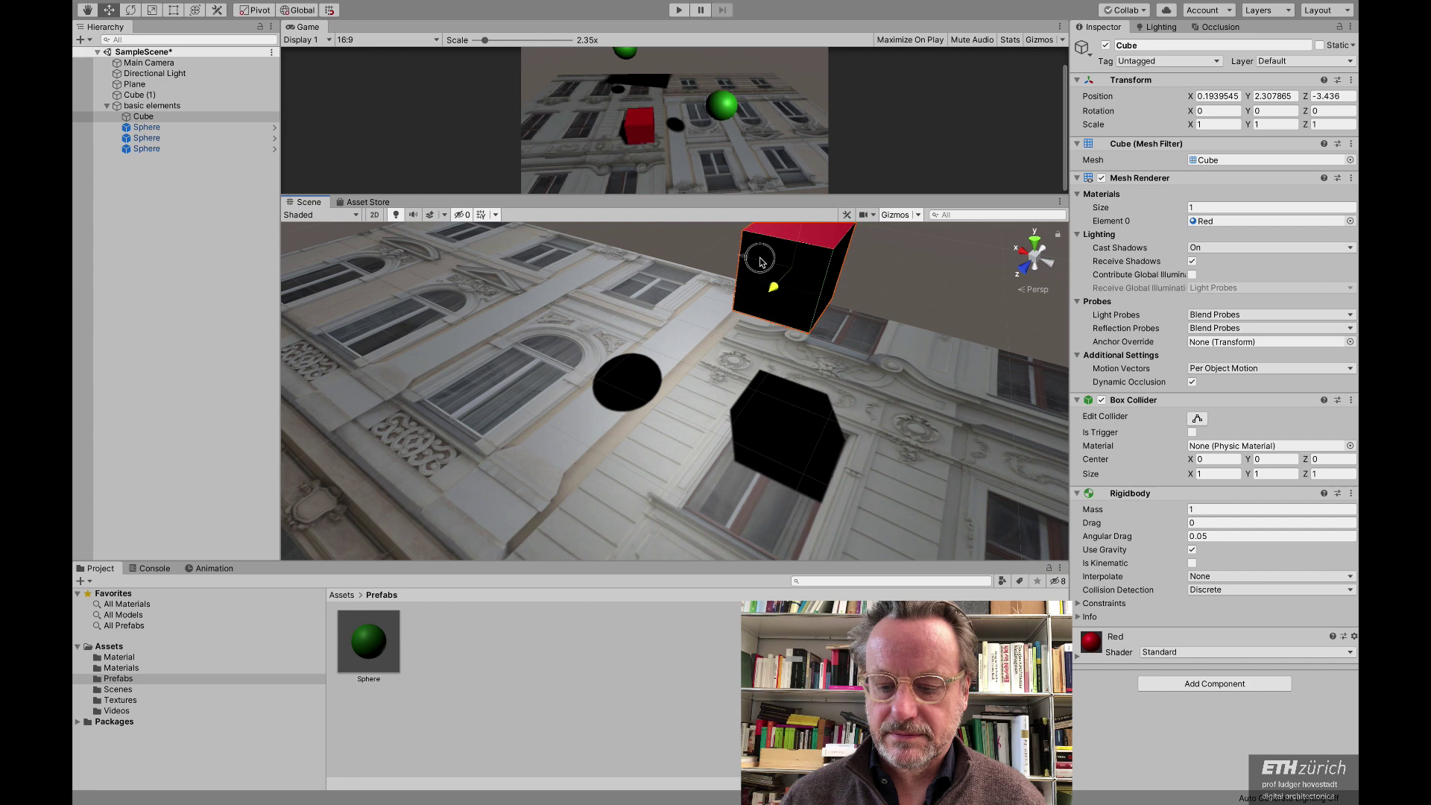
left_click(679, 10)
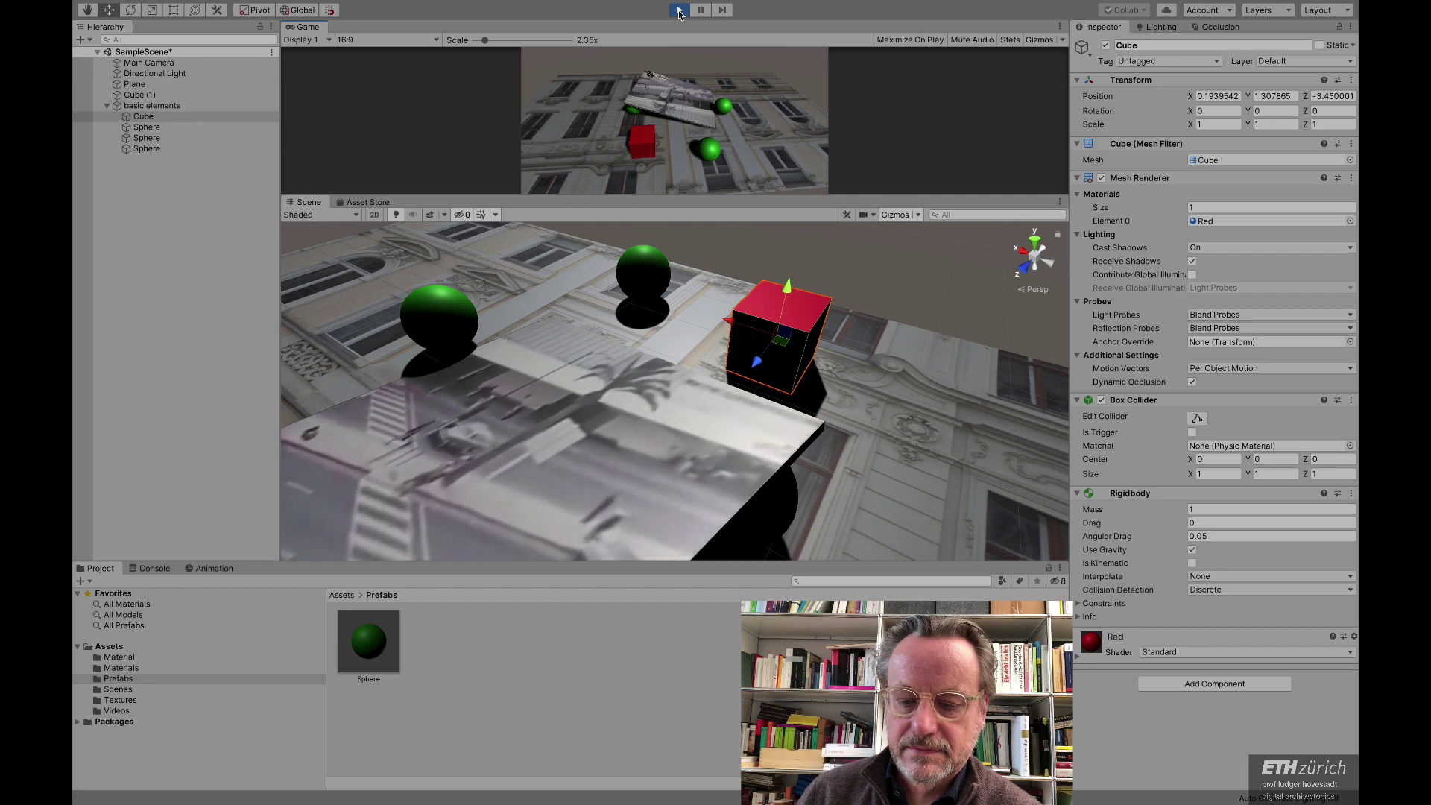
left_click(678, 11)
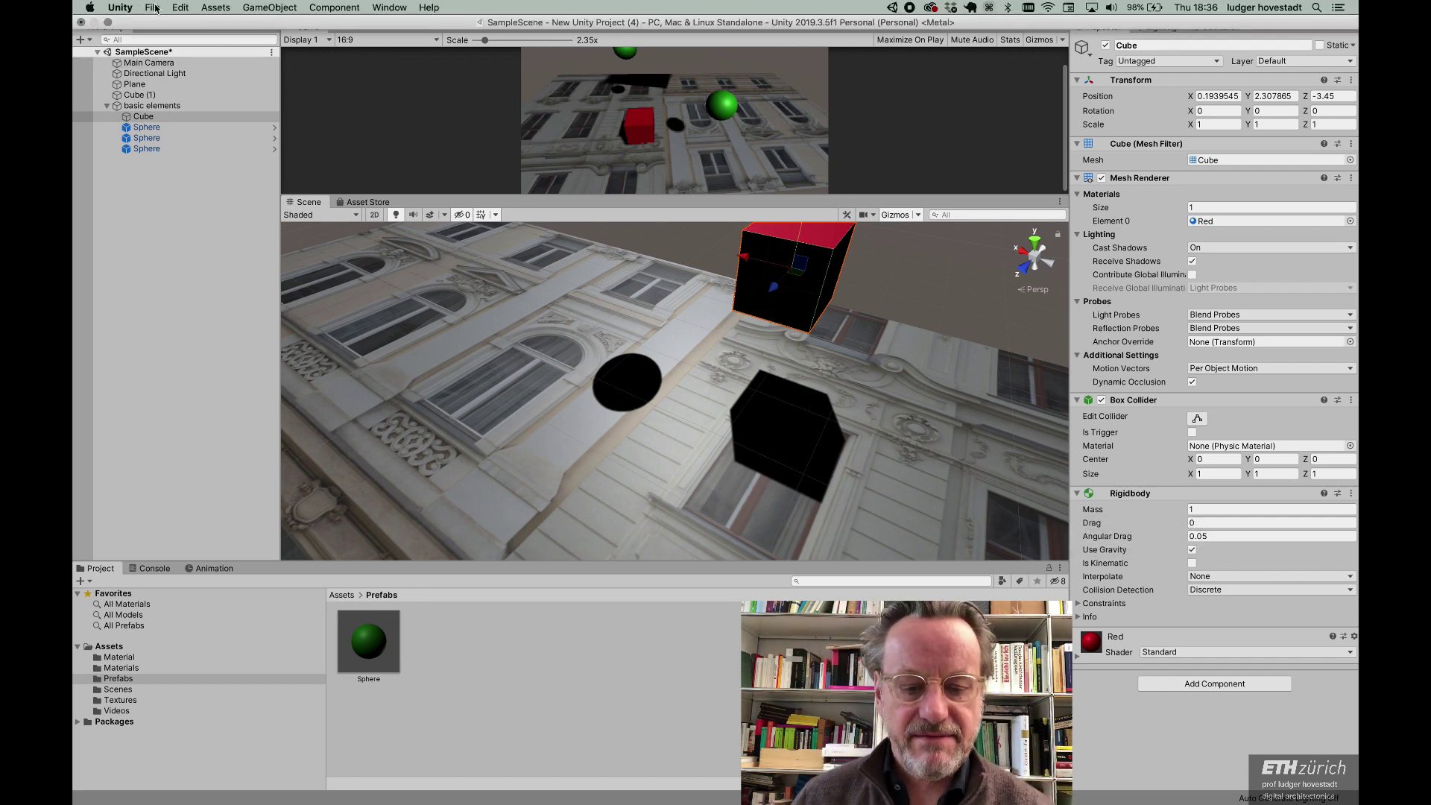
Step: Build and run the project as "THE FIRST ONE" on the Desktop, and quit the running build
left_click(154, 8)
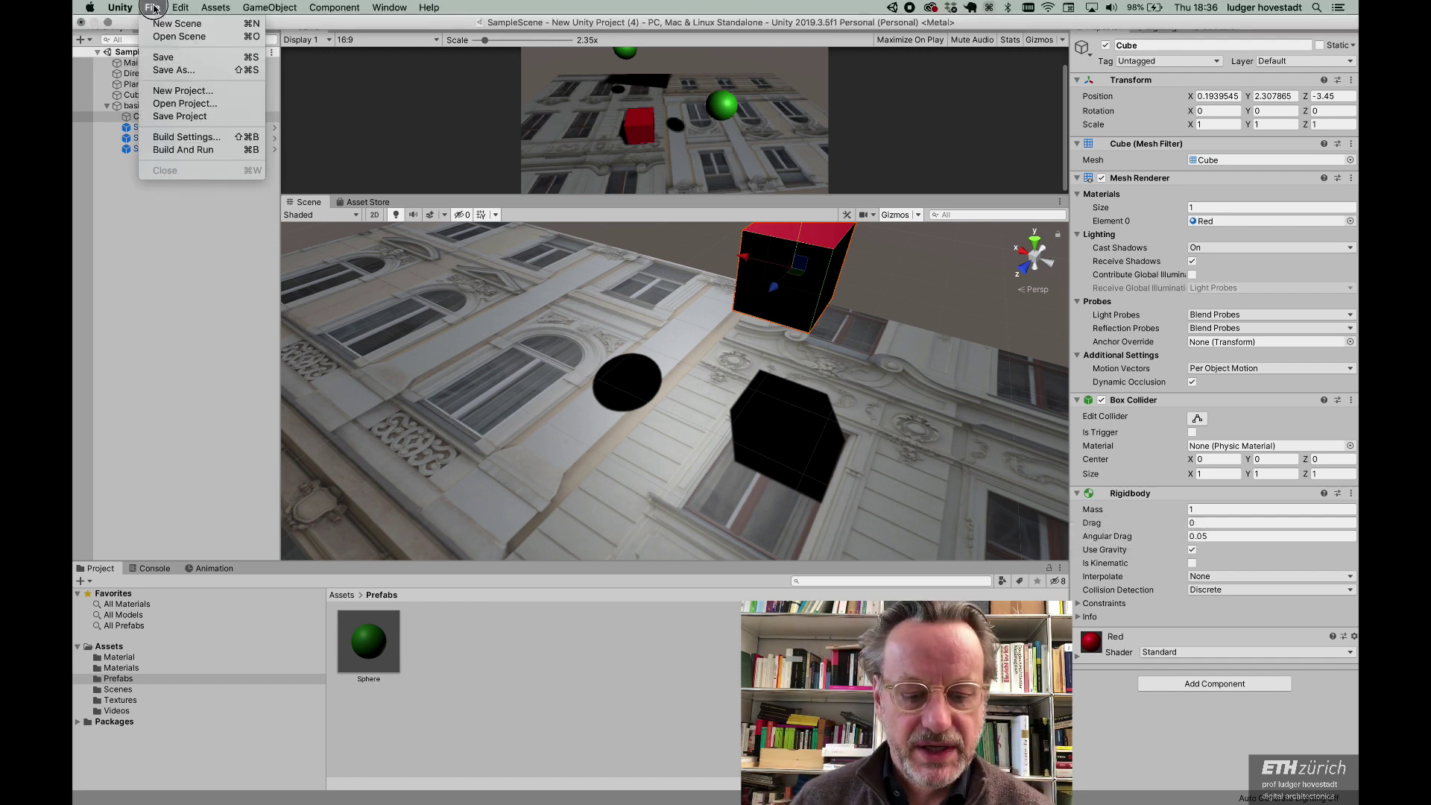
left_click(187, 151)
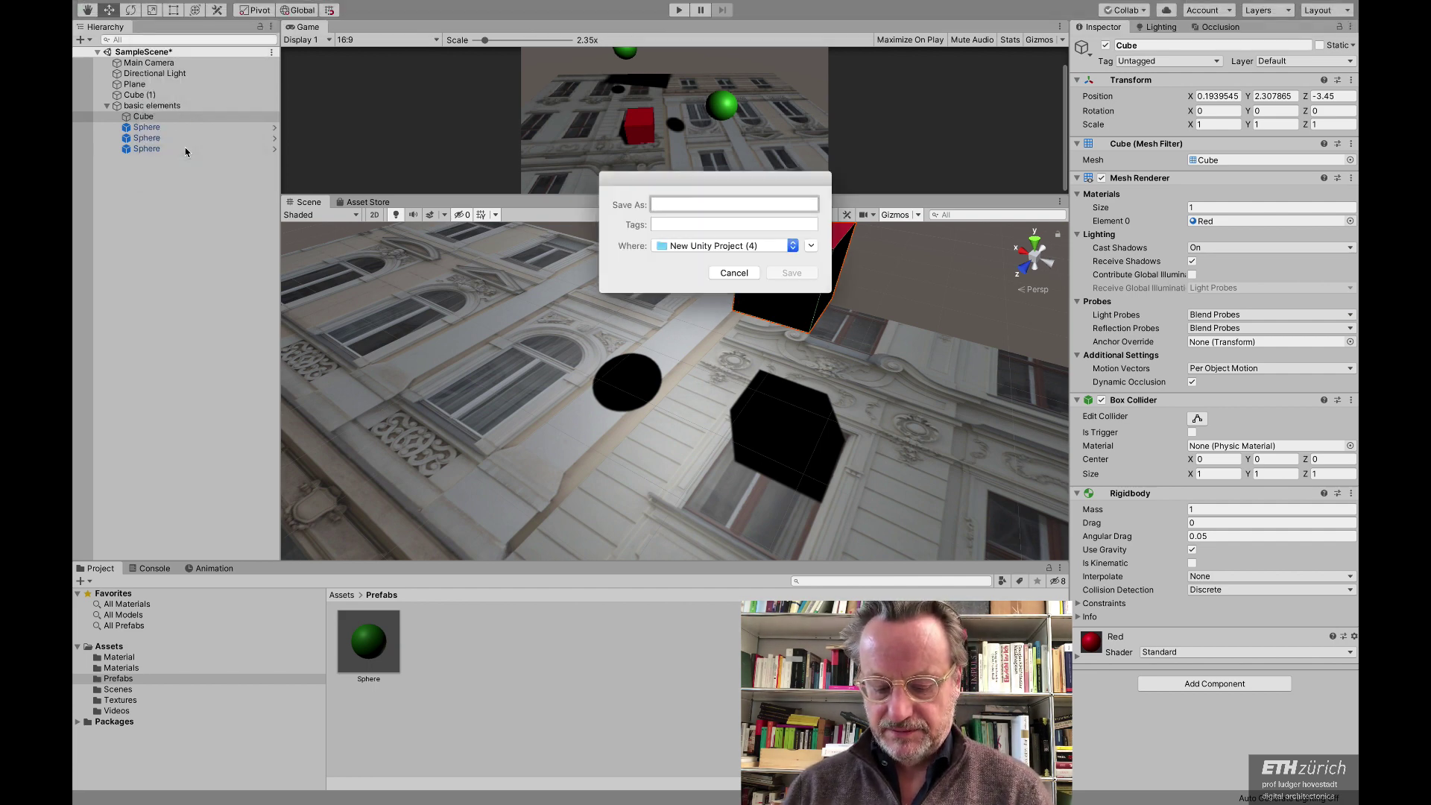
type("THE FIRST ONE")
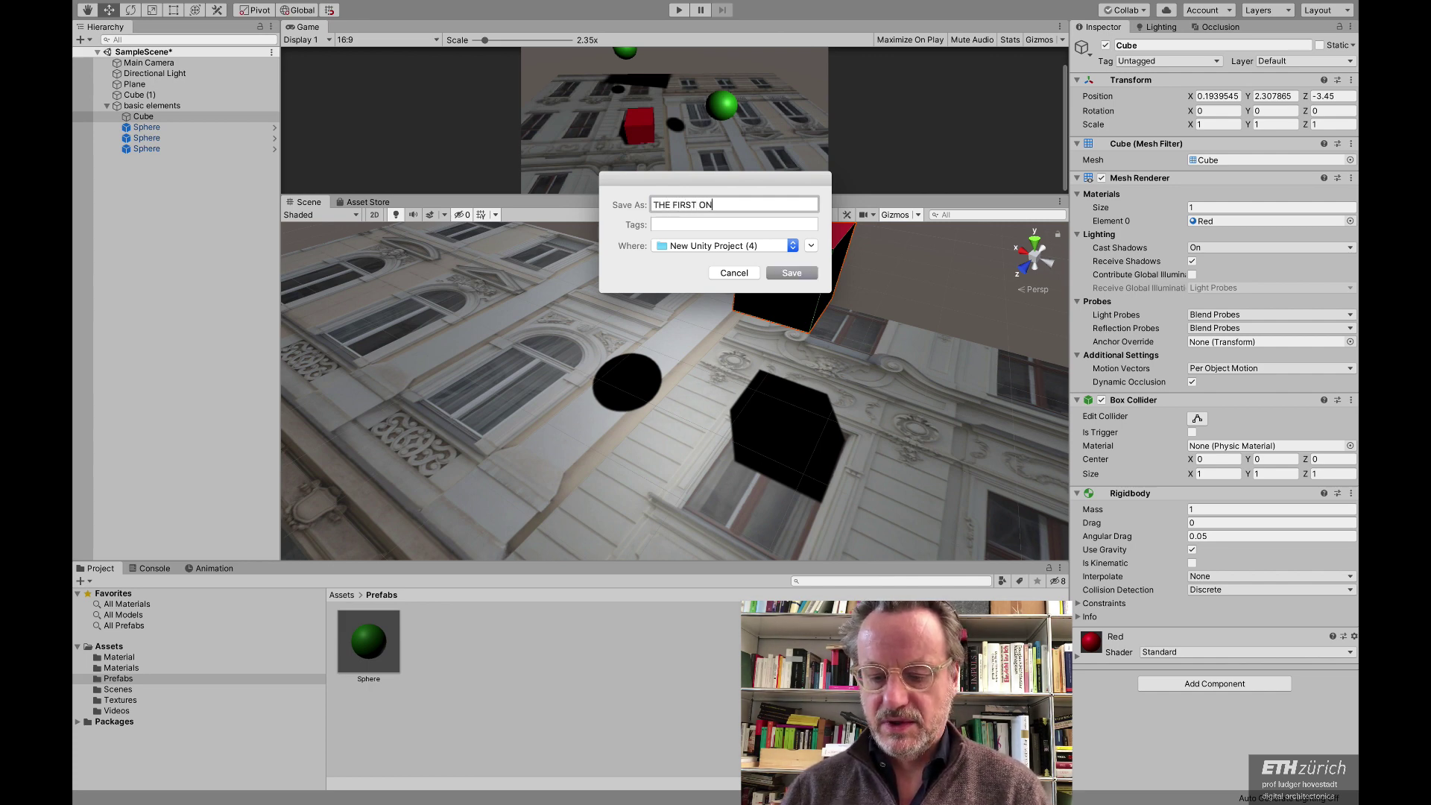
left_click(693, 245)
left_click(700, 262)
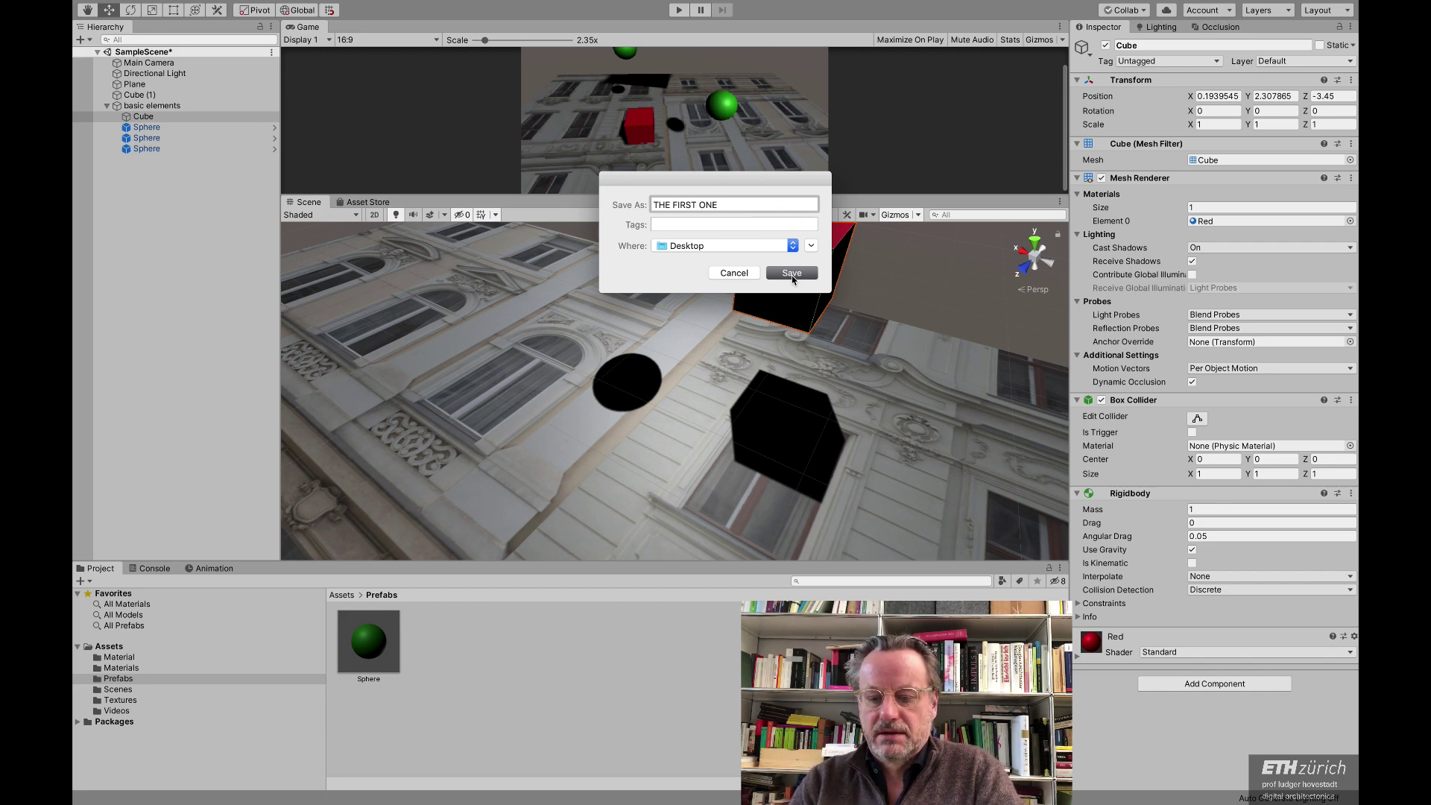
left_click(792, 273)
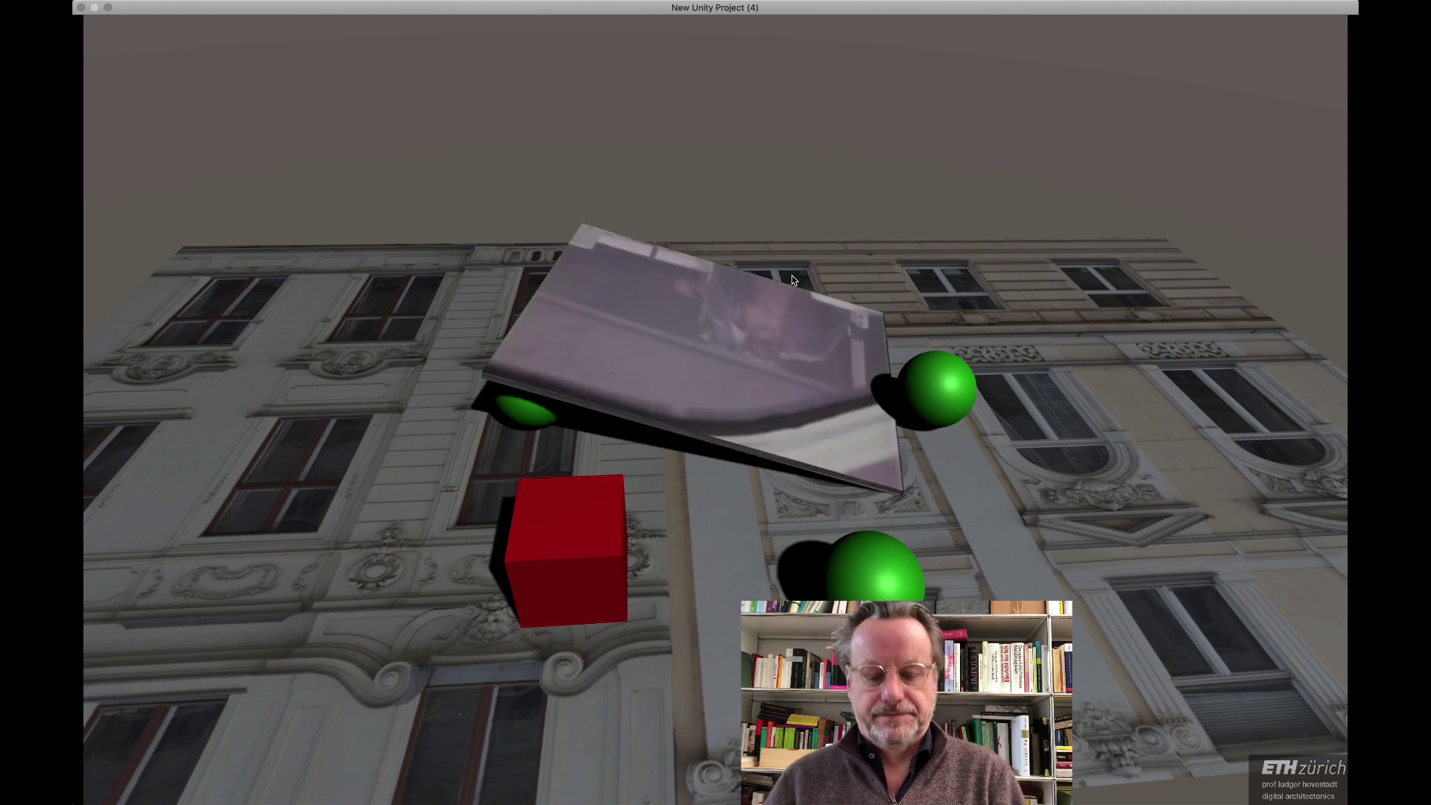
key("super+q")
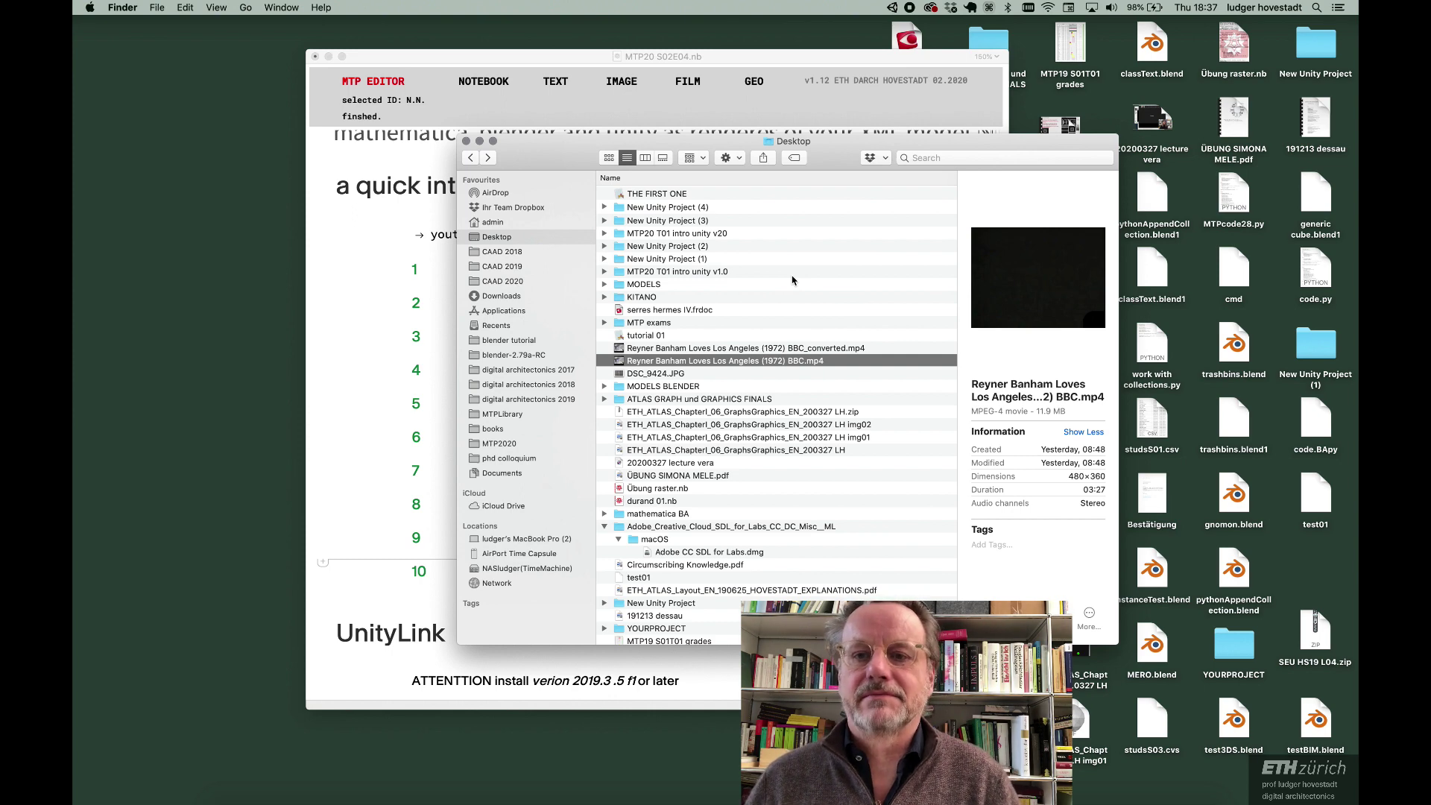